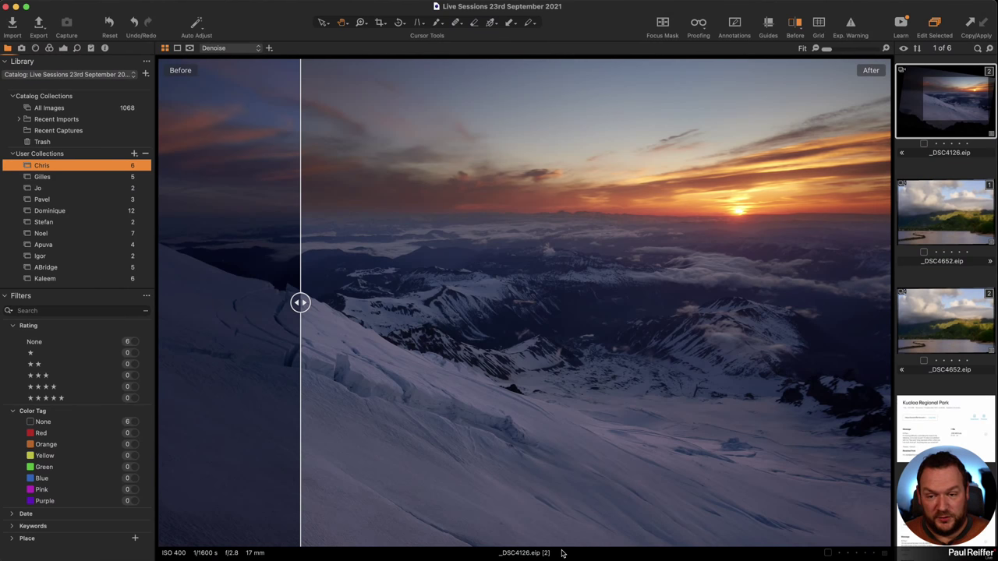
Step: Move the thumbnail browser below the image, then return it to the right side
{"action": "left_click", "coordinate": [232, 3]}
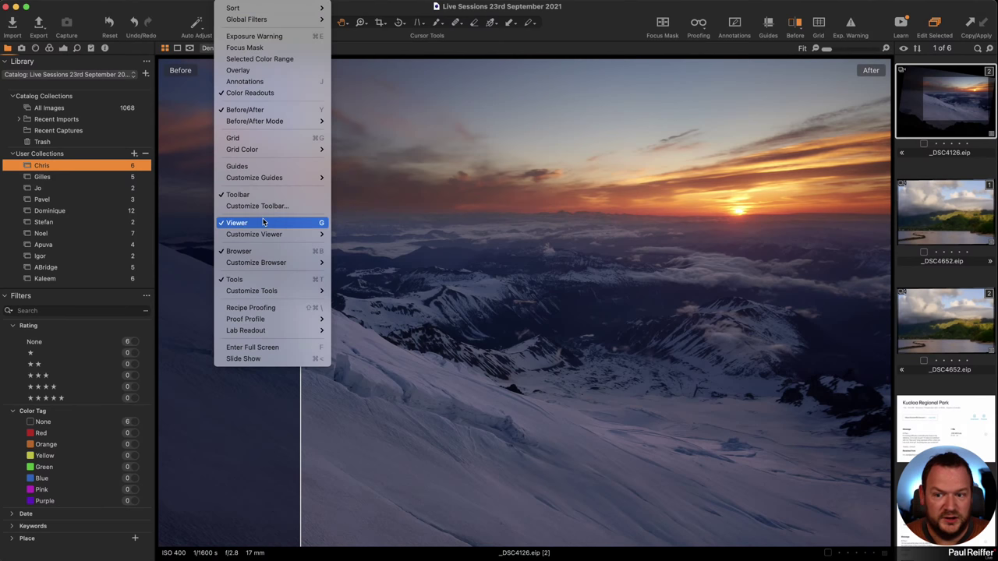
{"action": "mouse_move", "coordinate": [282, 264]}
{"action": "left_click", "coordinate": [386, 277]}
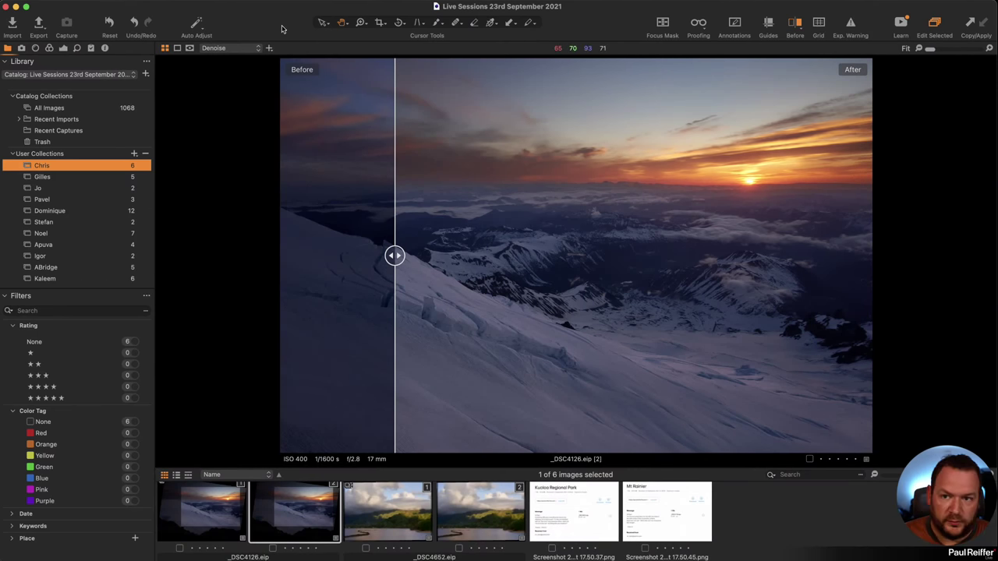
{"action": "left_click", "coordinate": [231, 2]}
{"action": "mouse_move", "coordinate": [303, 265]}
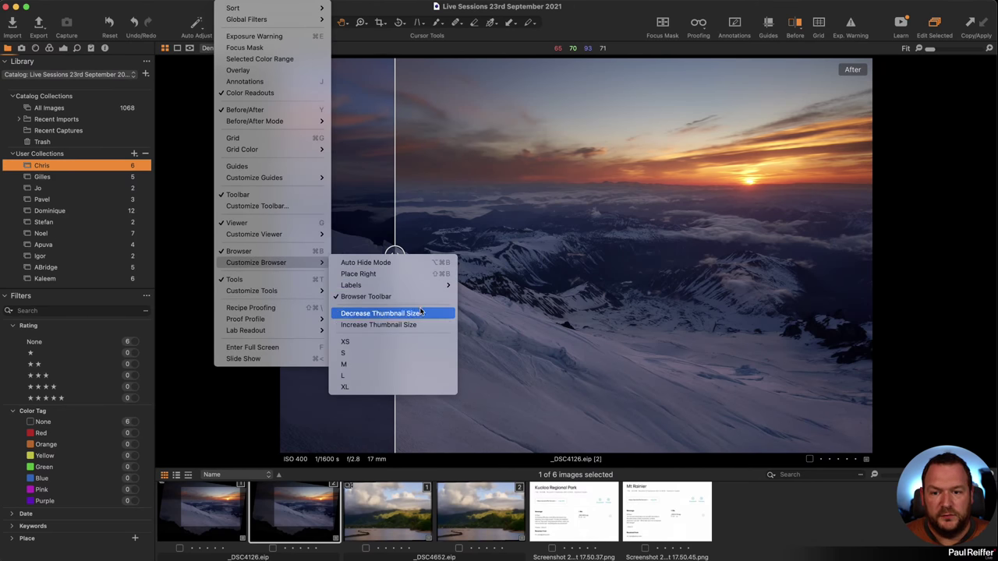
{"action": "left_click", "coordinate": [408, 275]}
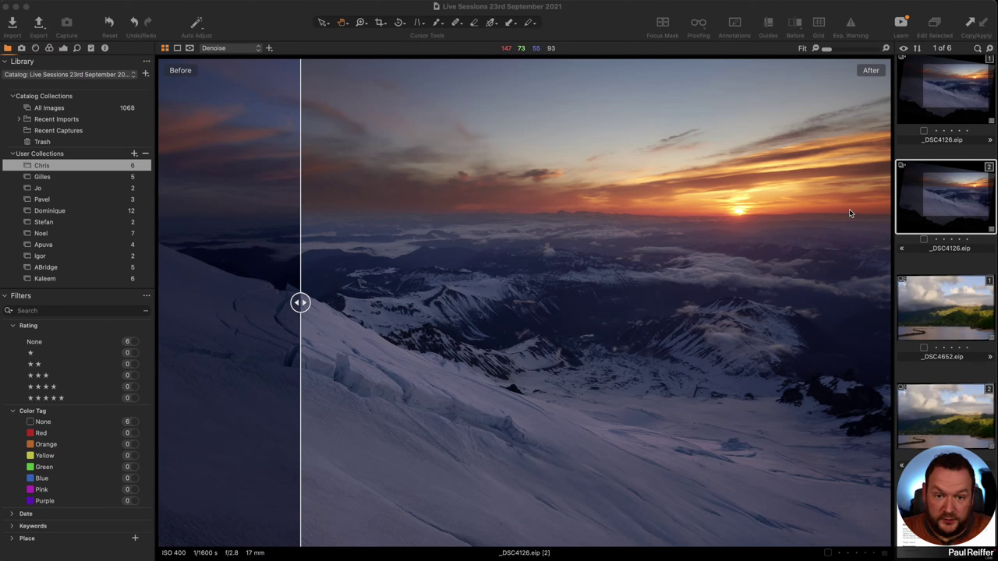
Step: Toggle the before/after comparison off and on and adjust the split divider
{"action": "left_click", "coordinate": [300, 303]}
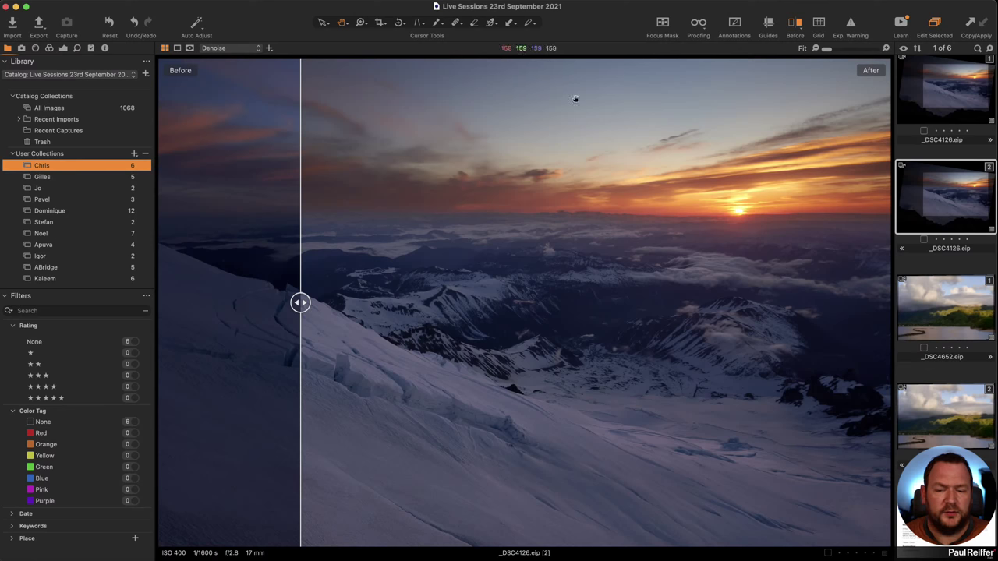
{"action": "left_click", "coordinate": [795, 23]}
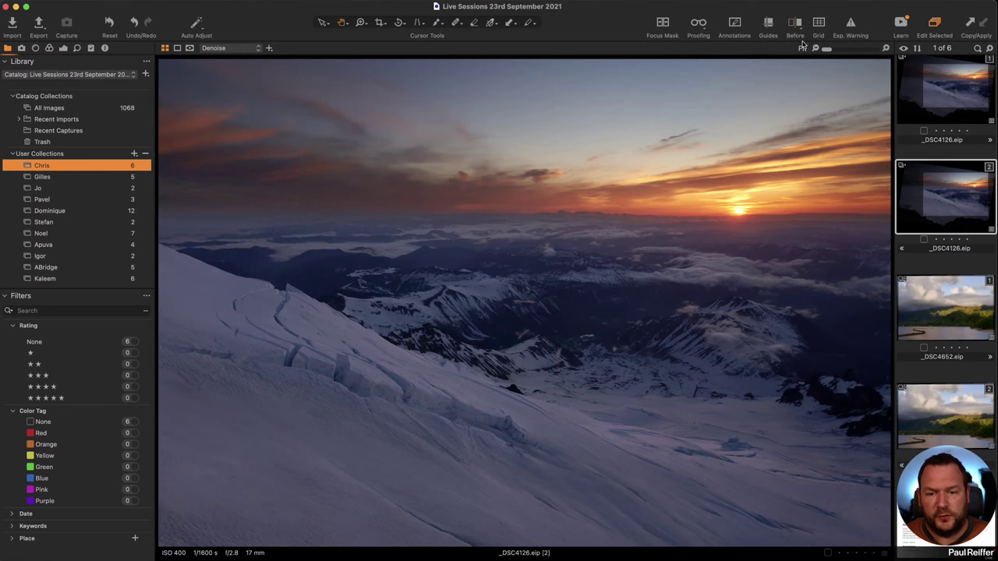
{"action": "left_click", "coordinate": [802, 23]}
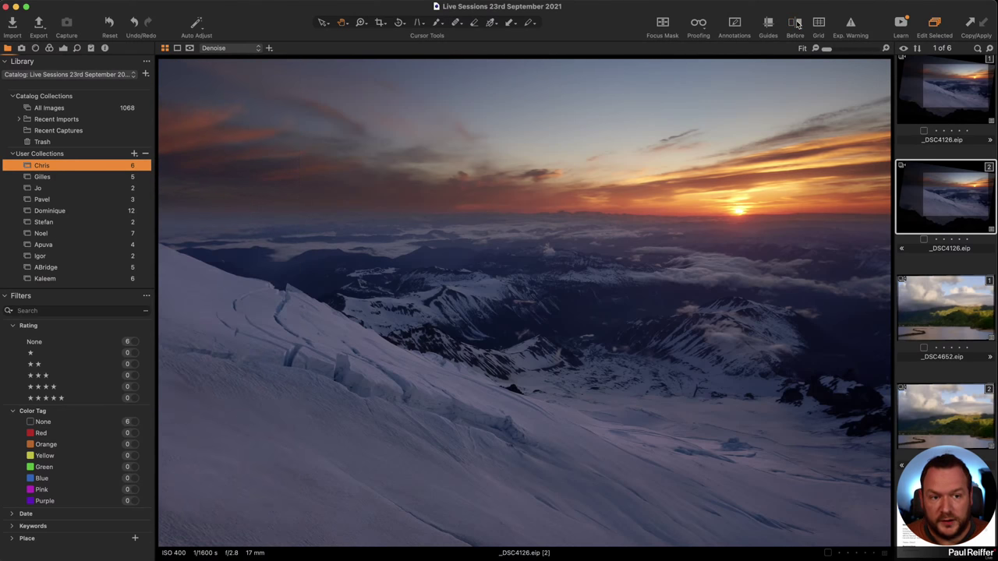
{"action": "left_click_drag", "start_coordinate": [524, 302], "coordinate": [332, 303]}
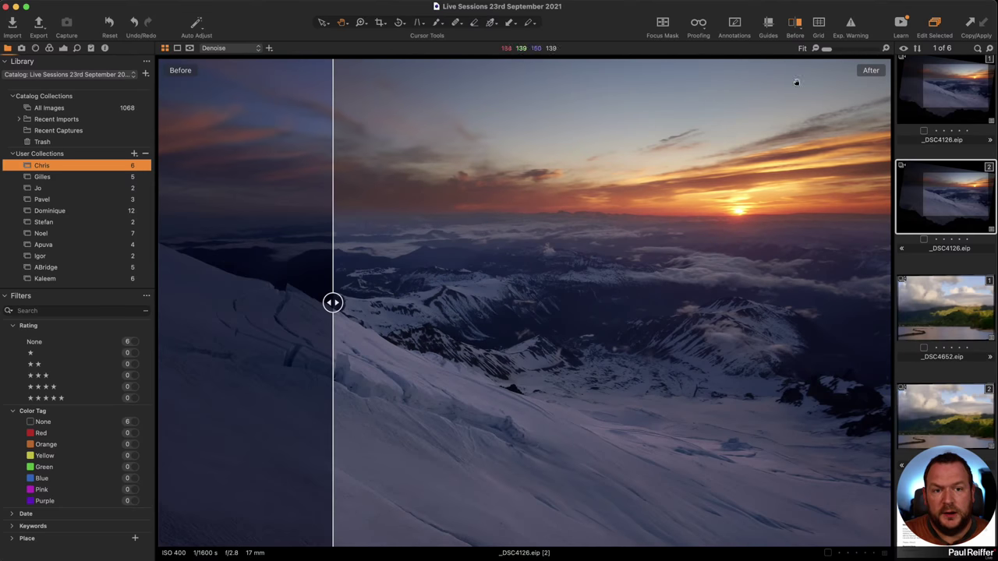
{"action": "left_click", "coordinate": [794, 23]}
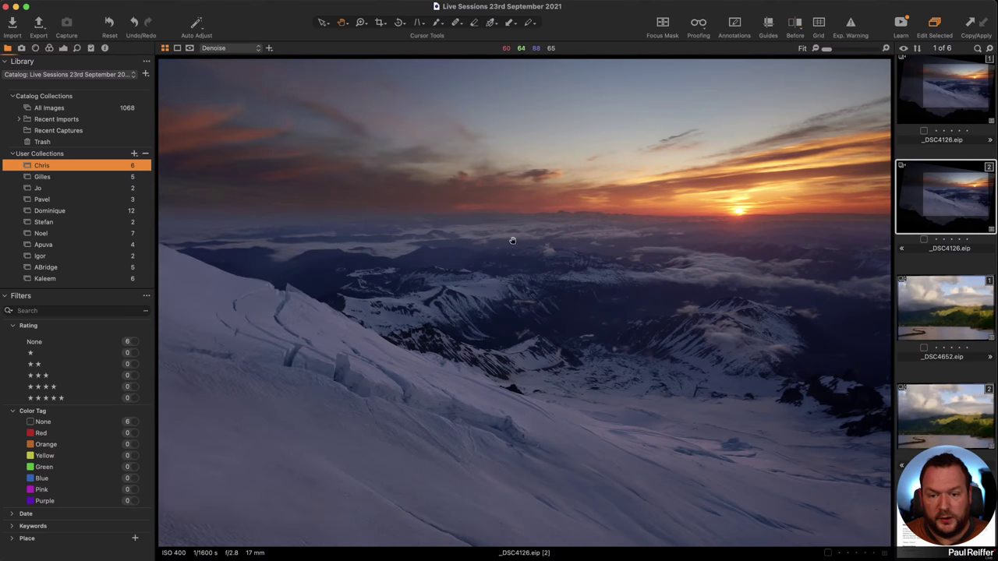
{"action": "key", "text": "y"}
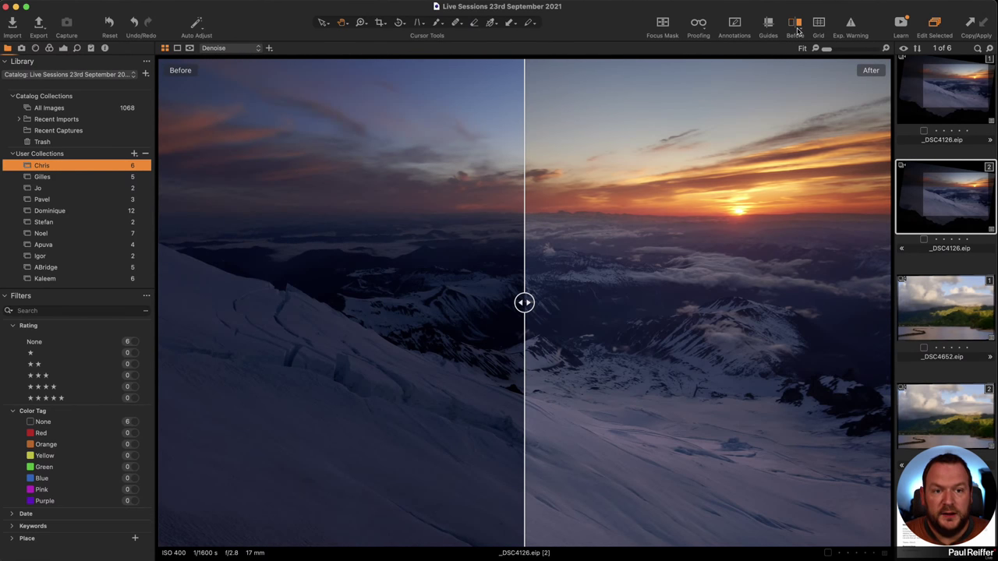
{"action": "mouse_move", "coordinate": [524, 303]}
{"action": "left_mouse_down"}
{"action": "mouse_move", "coordinate": [552, 303]}
{"action": "mouse_move", "coordinate": [531, 304]}
{"action": "left_mouse_up"}
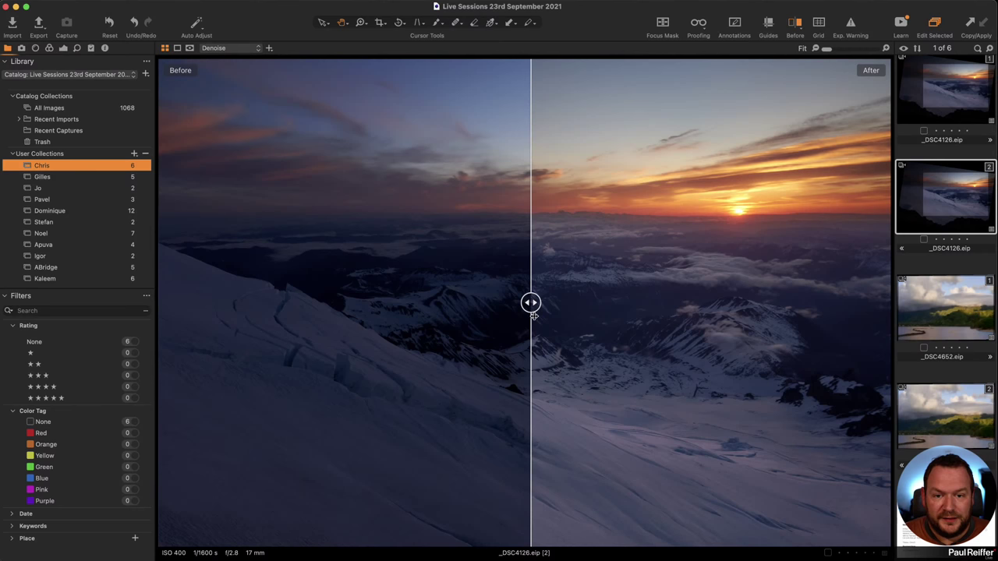
Step: Switch to a split slider comparison and slide it fully right to show the original photo
{"action": "left_click", "coordinate": [801, 27]}
{"action": "left_click", "coordinate": [804, 31]}
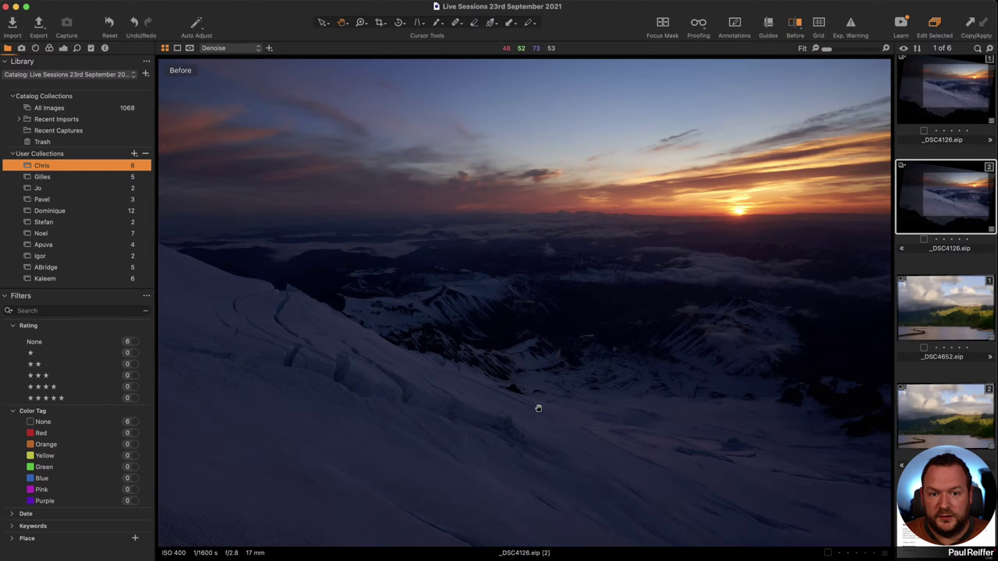
{"action": "left_click", "coordinate": [797, 28]}
{"action": "left_click", "coordinate": [797, 28]}
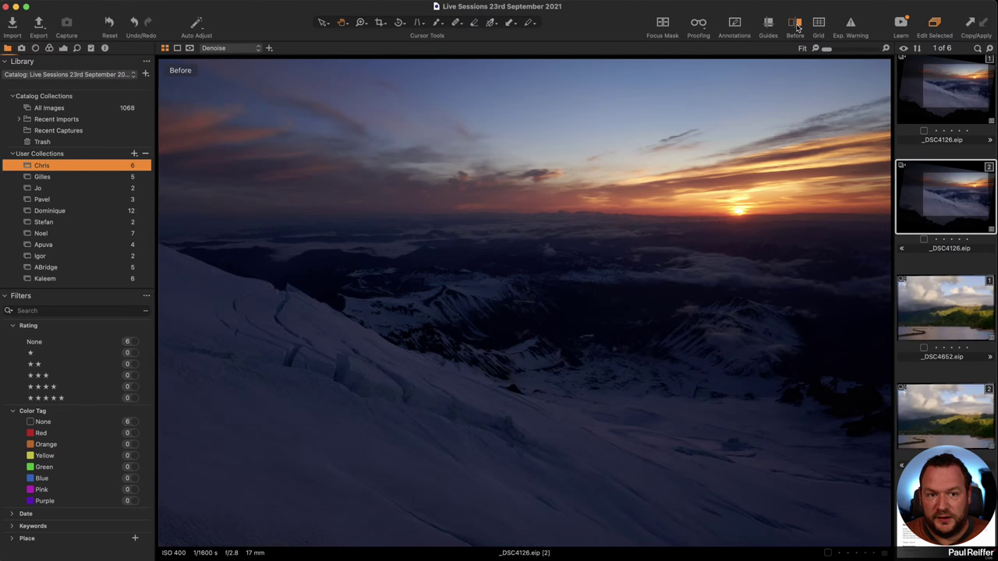
{"action": "left_click", "coordinate": [797, 27]}
{"action": "left_click", "coordinate": [797, 28]}
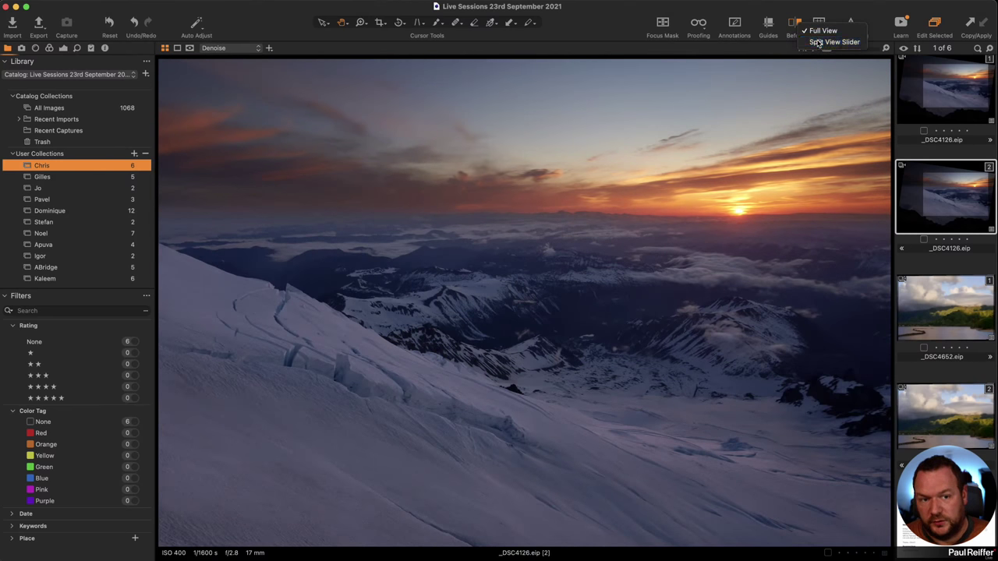
{"action": "left_click", "coordinate": [833, 41]}
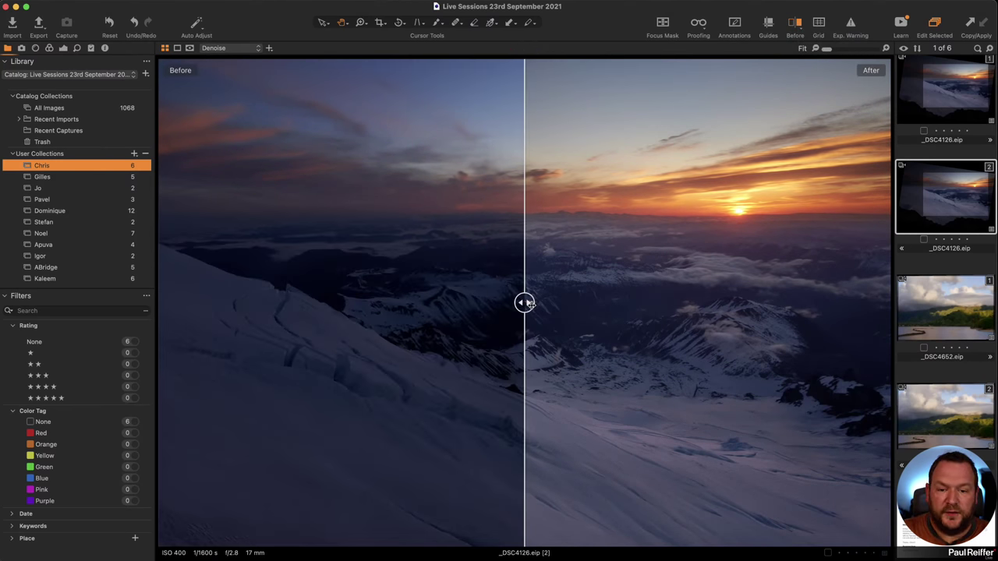
{"action": "left_click_drag", "start_coordinate": [523, 303], "coordinate": [183, 302]}
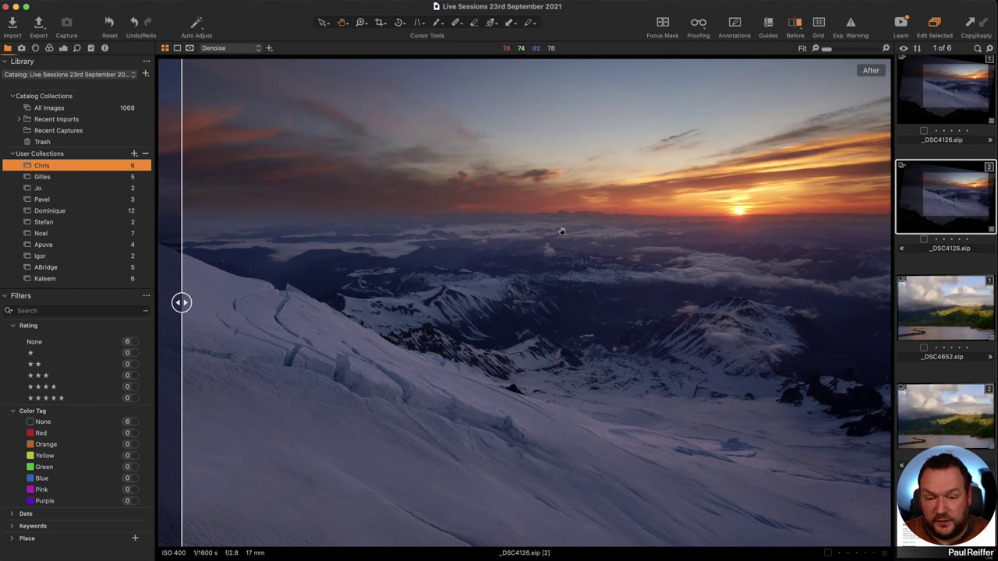
{"action": "left_click_drag", "start_coordinate": [181, 303], "coordinate": [888, 303]}
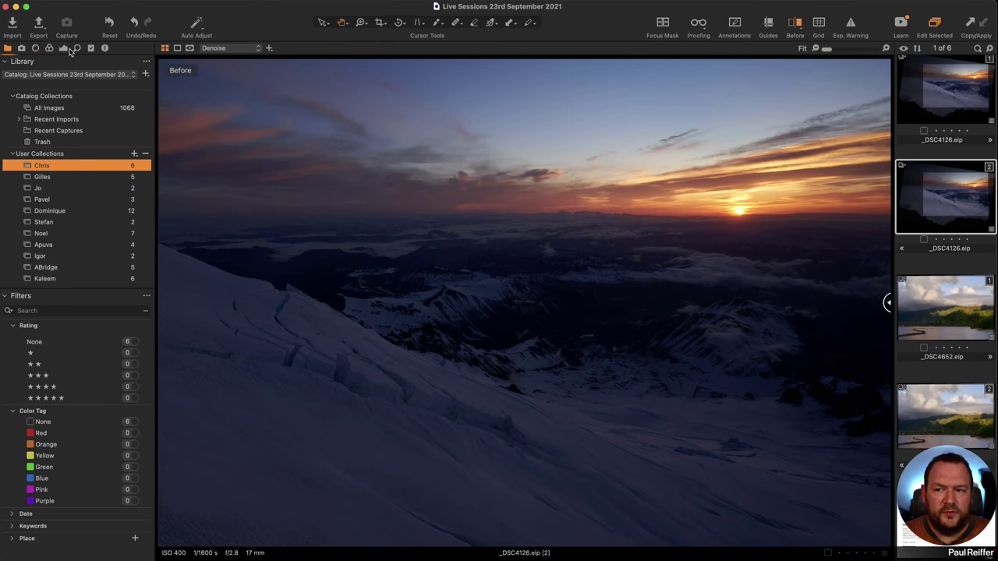
Step: Show the Color tools, check the crop, and re-enable the half-and-half before/after split
{"action": "left_click", "coordinate": [65, 48]}
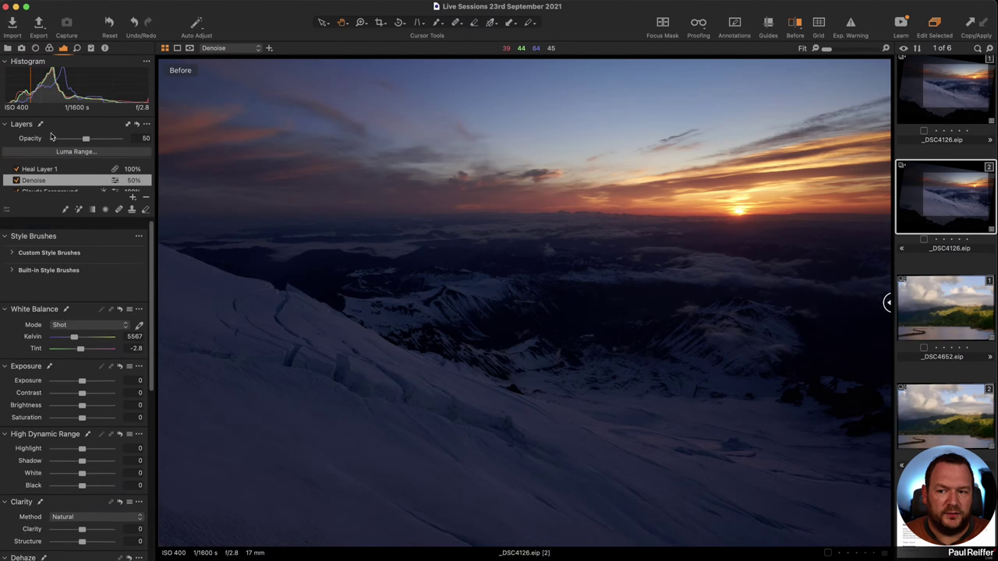
{"action": "left_click", "coordinate": [49, 49]}
{"action": "scroll", "coordinate": [67, 283], "scroll_direction": "up", "scroll_amount": 3}
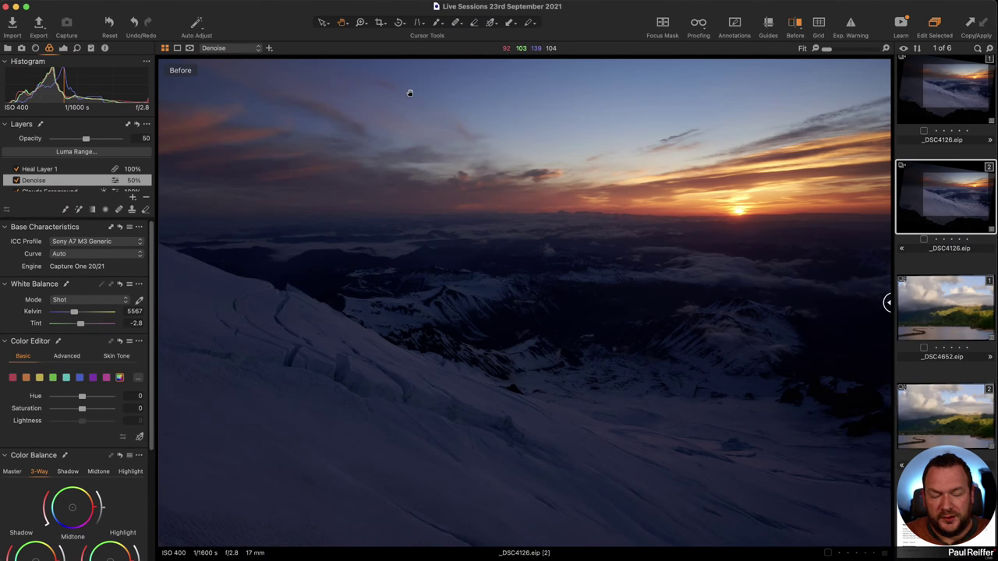
{"action": "left_click", "coordinate": [380, 23]}
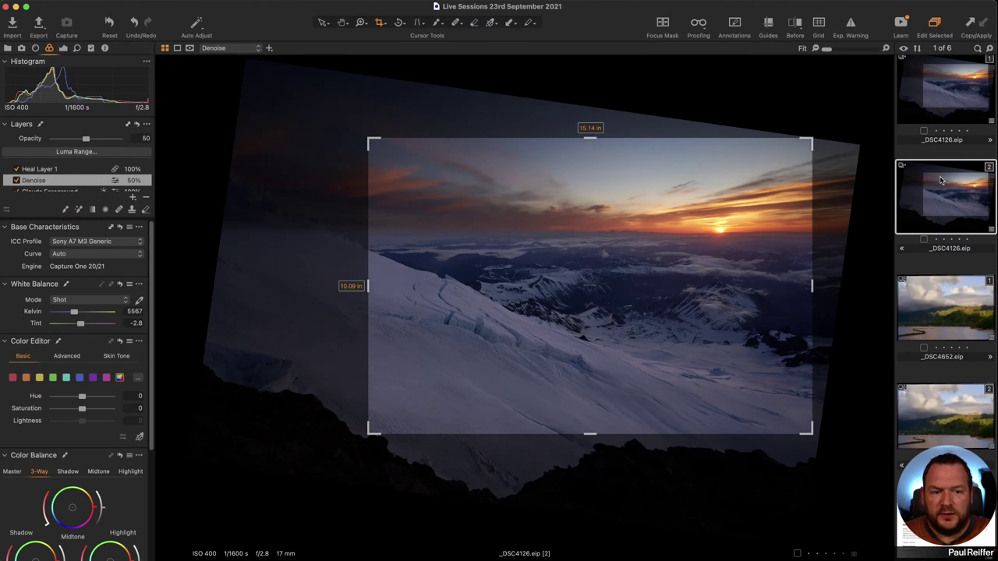
{"action": "left_click", "coordinate": [795, 25]}
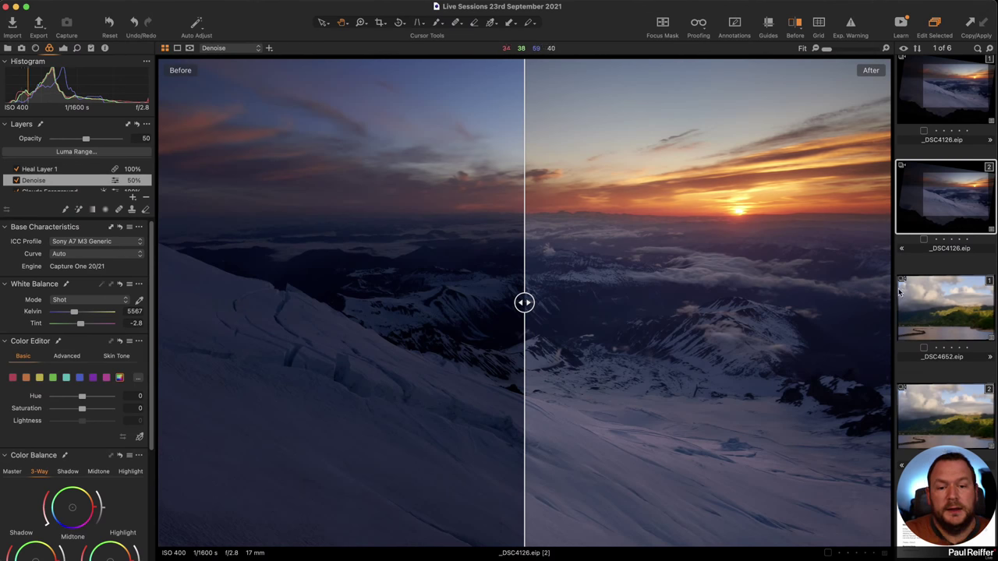
Step: Zoom the distant ridges to 100% then 300%, favouring the edited side, and show the Details tools
{"action": "left_click", "coordinate": [602, 298]}
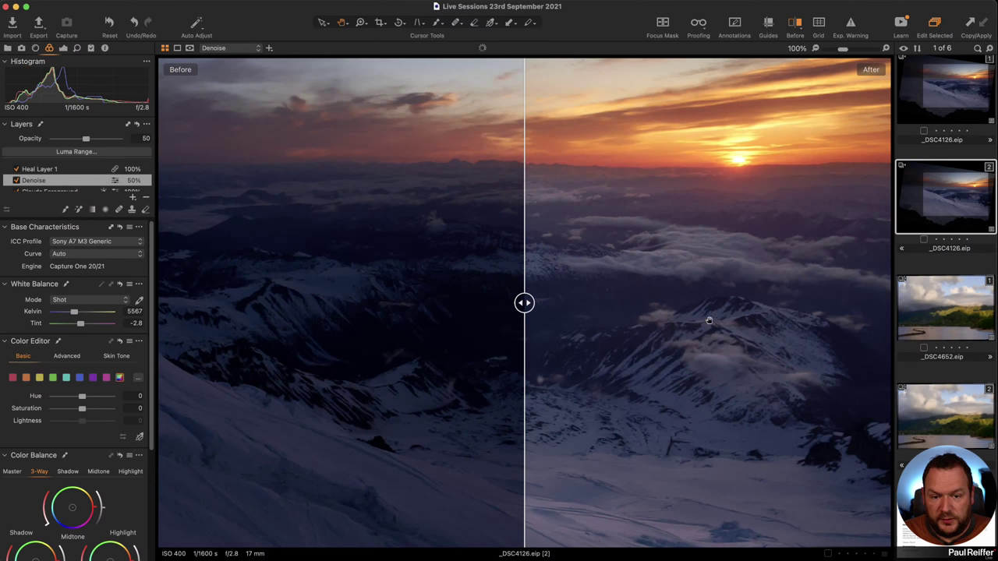
{"action": "left_click_drag", "start_coordinate": [527, 304], "coordinate": [144, 341]}
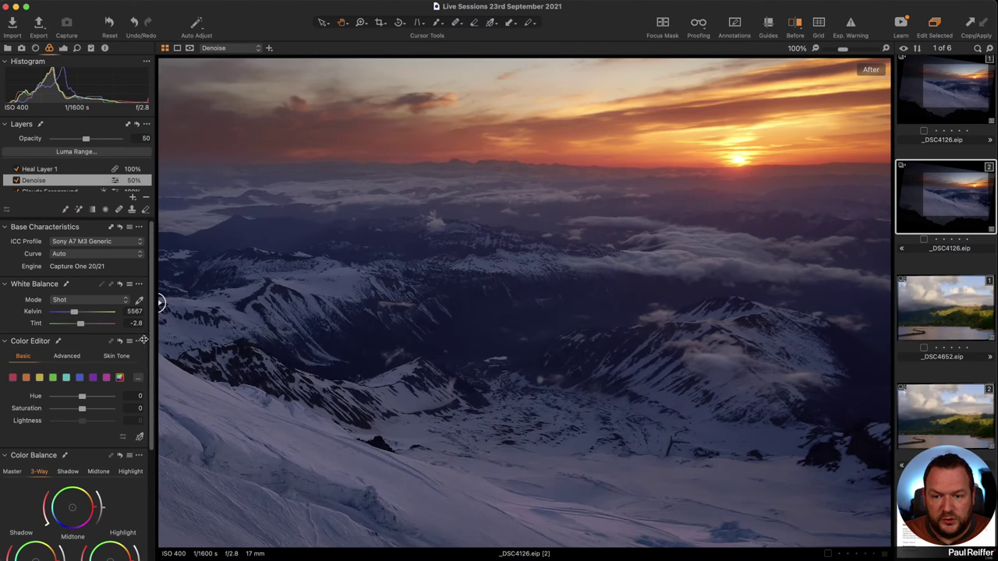
{"action": "key", "text": "z"}
{"action": "left_click", "coordinate": [645, 329]}
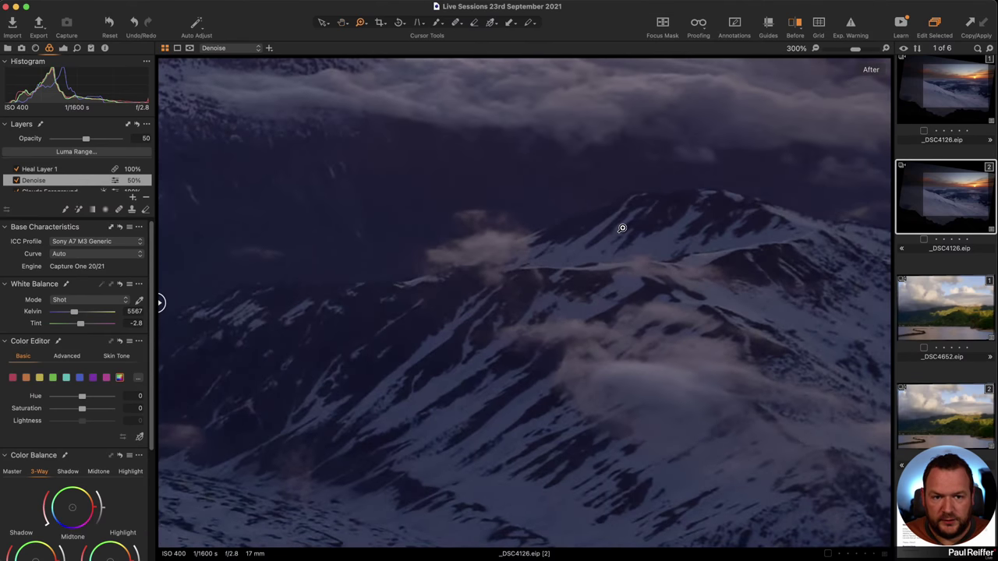
{"action": "scroll", "coordinate": [499, 239], "scroll_direction": "up", "scroll_amount": 5}
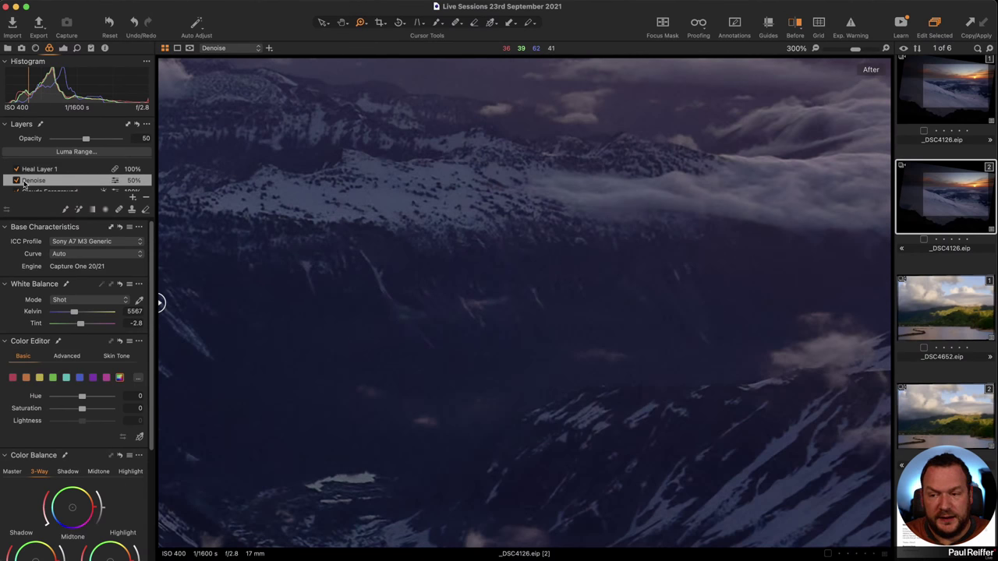
{"action": "left_click", "coordinate": [77, 48]}
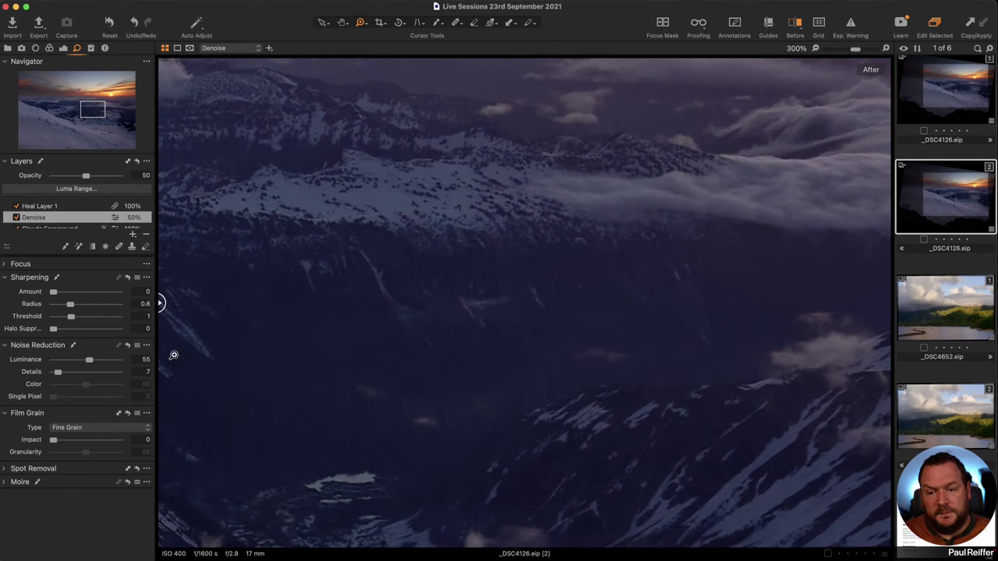
Step: Disable the Denoise layer and magnify the dark ridges to 400%, then 500%
{"action": "left_click", "coordinate": [16, 217]}
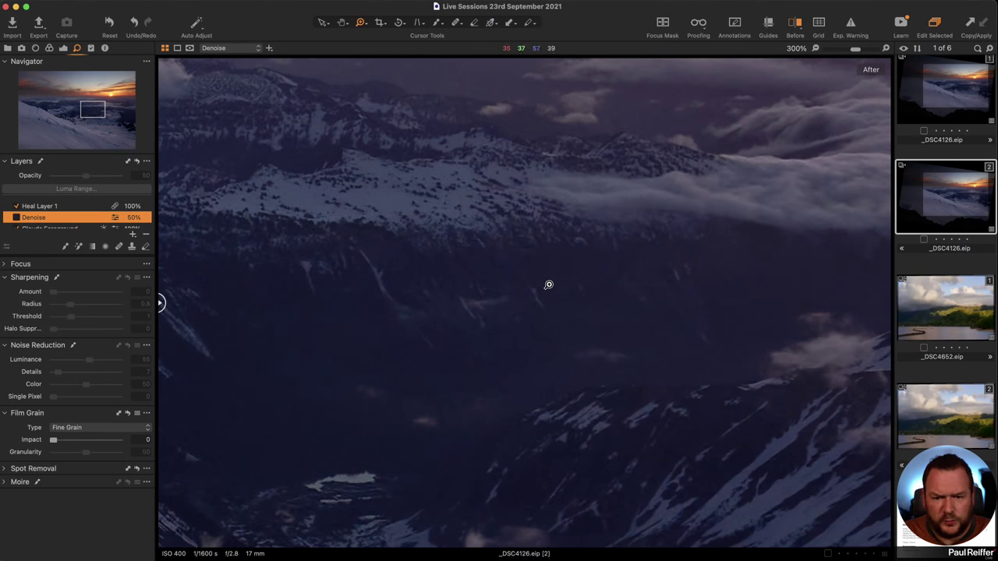
{"action": "left_click", "coordinate": [548, 285]}
{"action": "left_click", "coordinate": [500, 280]}
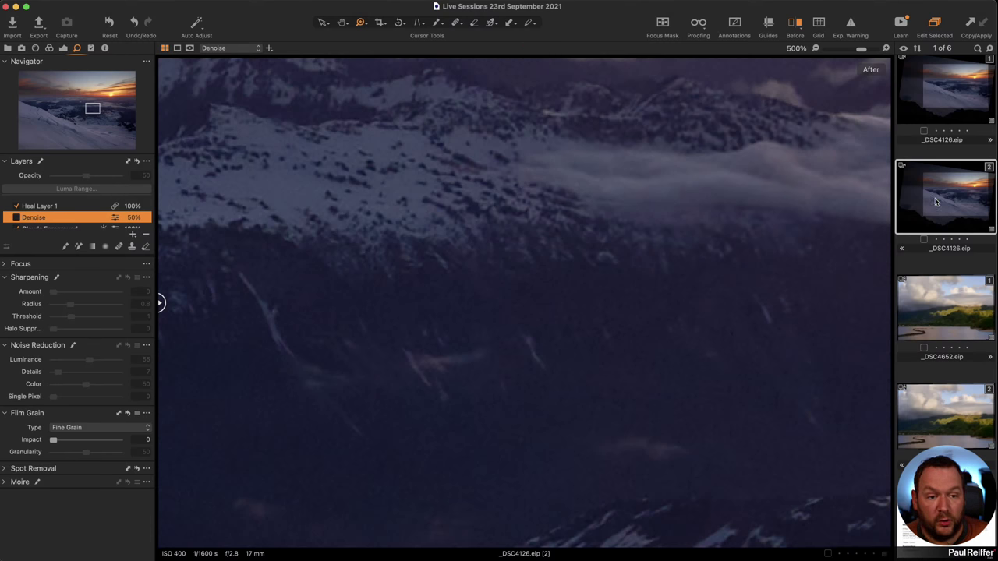
Step: Create a new variant from the _DSC4126 thumbnail
{"action": "right_click", "coordinate": [940, 196]}
{"action": "left_click", "coordinate": [963, 231]}
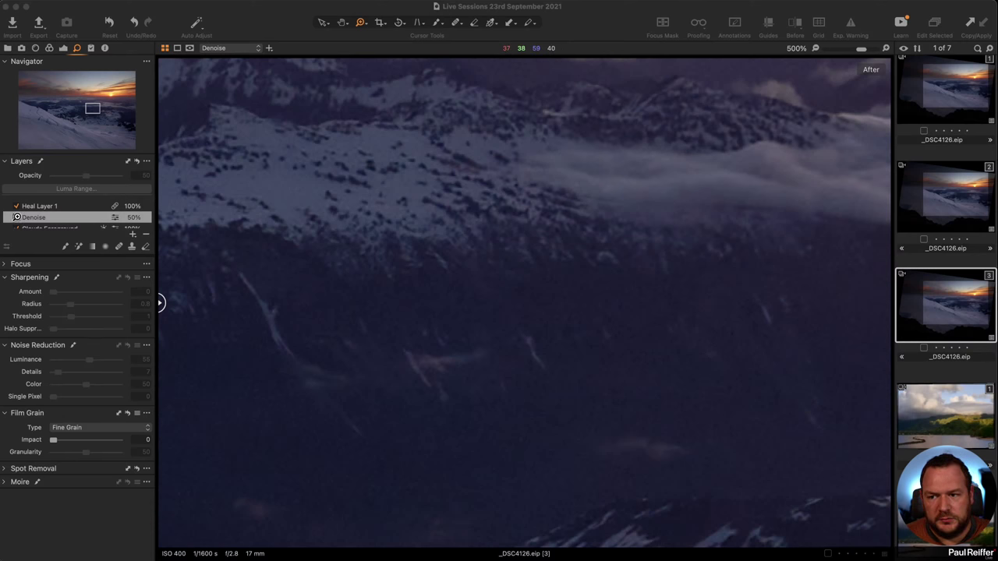
Step: Reselect the Denoise layer and inspect the dark rocky outcrop up close, then return to full view
{"action": "left_click", "coordinate": [17, 217]}
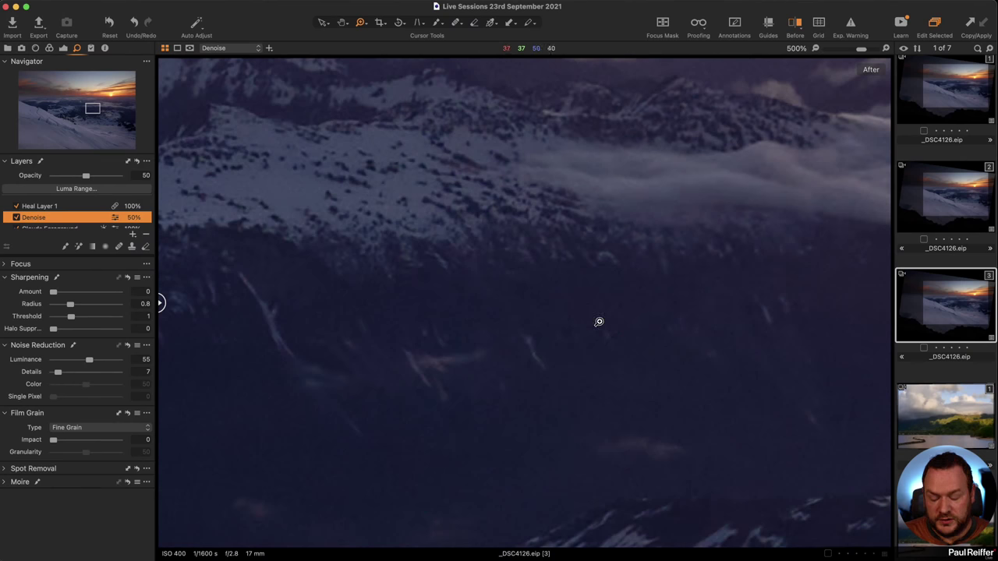
{"action": "left_click", "coordinate": [647, 316], "text": "alt"}
{"action": "left_click", "coordinate": [646, 316], "text": "alt"}
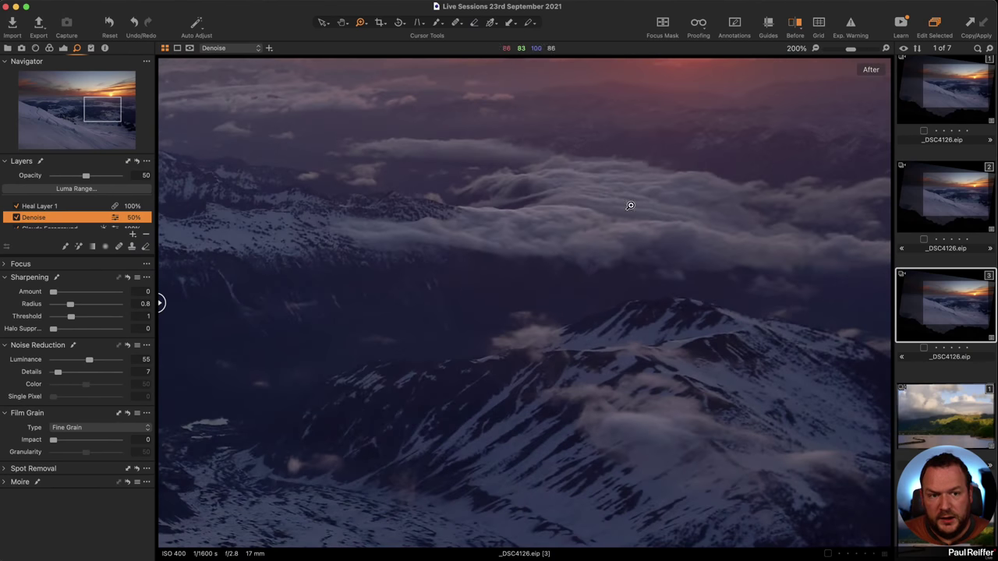
{"action": "left_click", "coordinate": [501, 333], "text": "alt"}
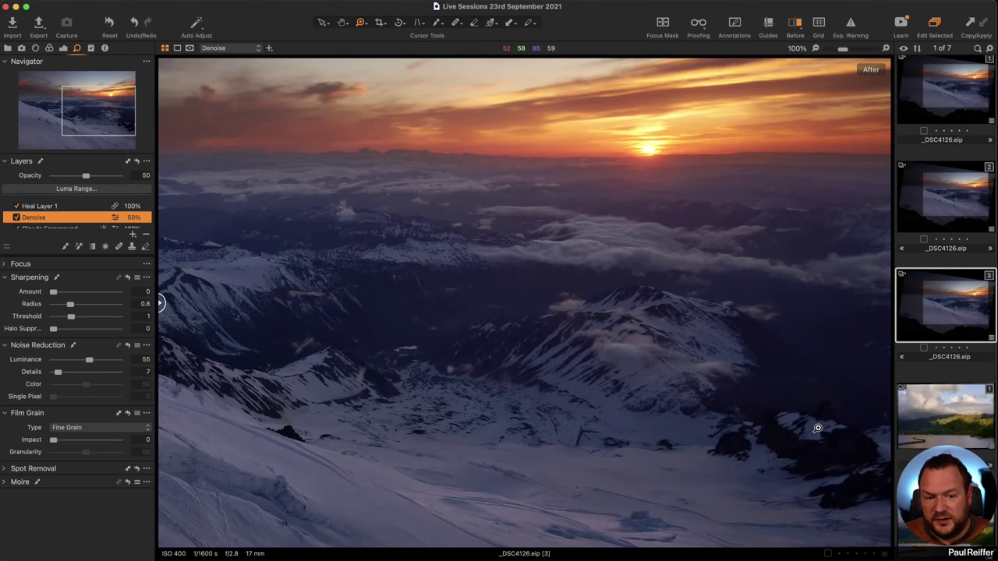
{"action": "left_click_drag", "start_coordinate": [756, 398], "coordinate": [853, 481]}
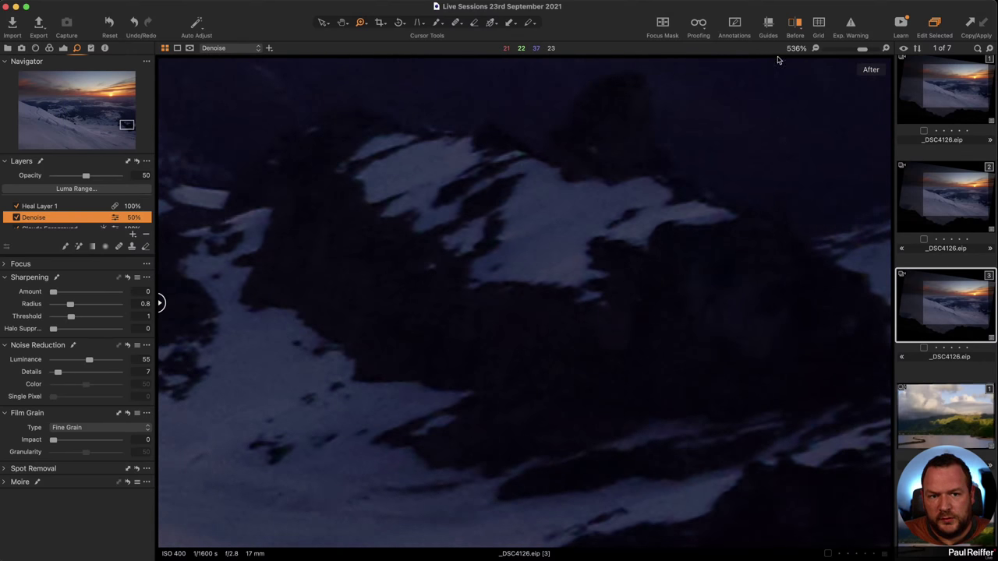
{"action": "left_click", "coordinate": [694, 325], "text": "alt"}
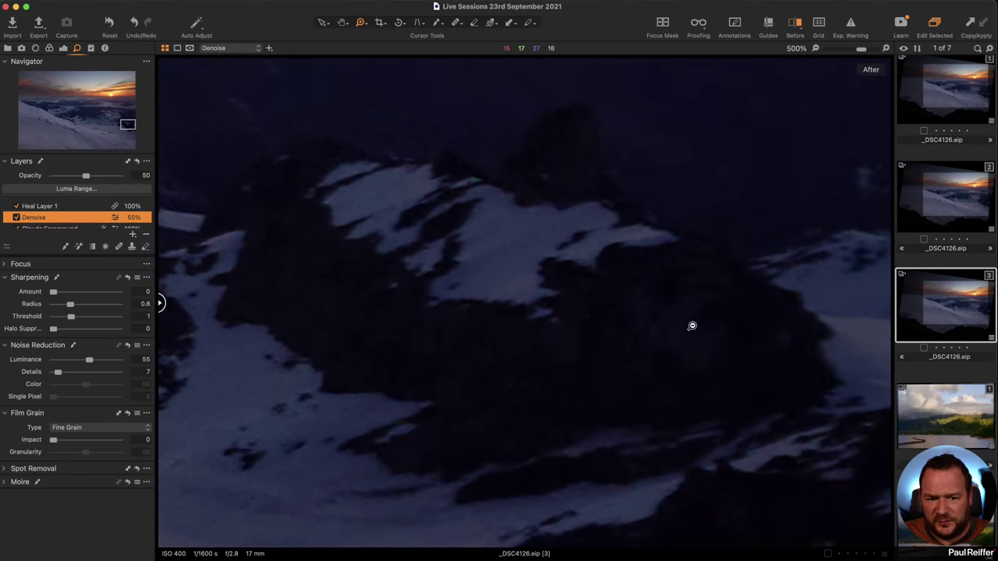
{"action": "left_click", "coordinate": [693, 325], "text": "alt"}
{"action": "left_click", "coordinate": [694, 325], "text": "alt"}
{"action": "left_click", "coordinate": [720, 323], "text": "alt"}
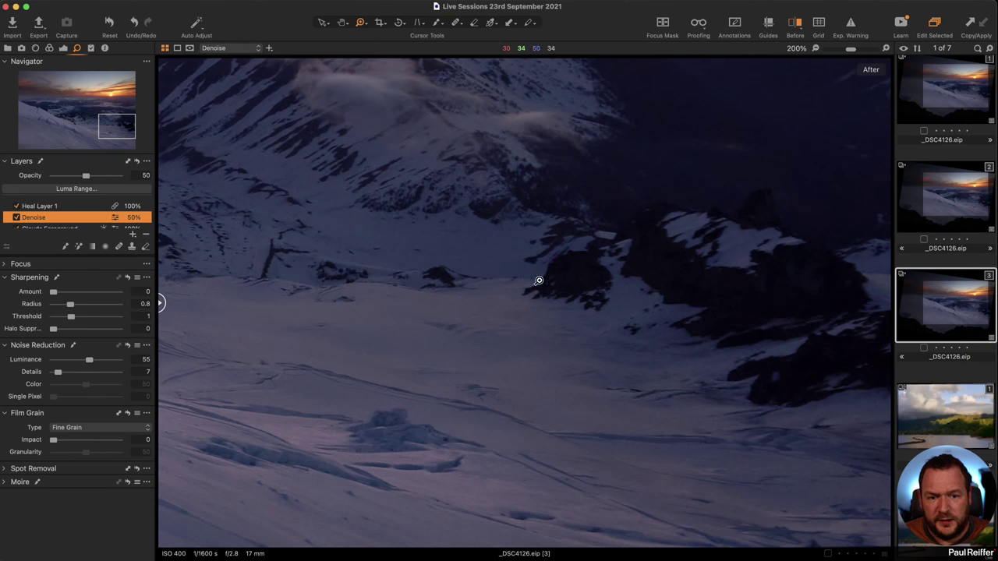
{"action": "left_click", "coordinate": [581, 345], "text": "alt"}
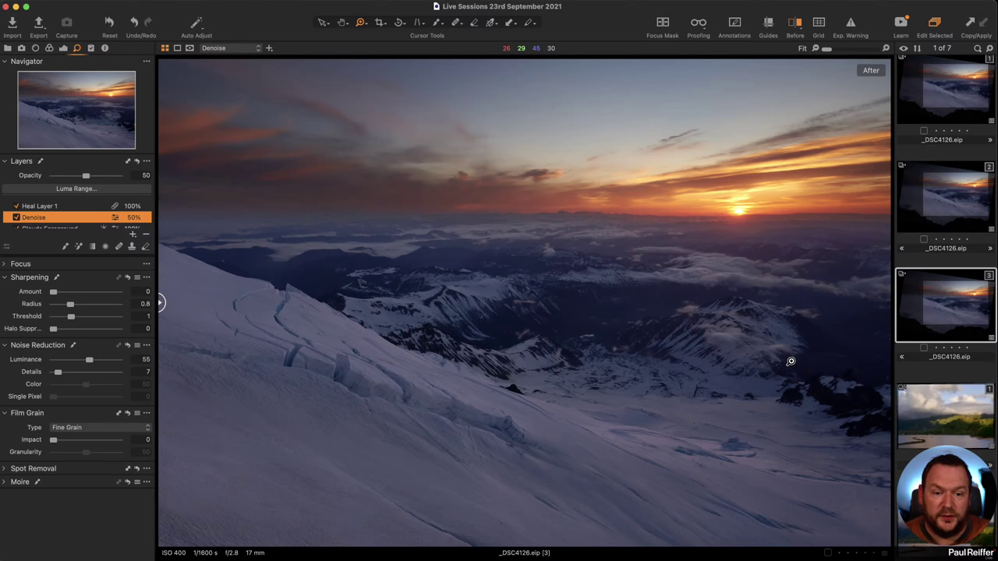
Step: Zoom into the mountain ridge at 200% and pan across the sky, mountains and snowfield
{"action": "left_click", "coordinate": [720, 312]}
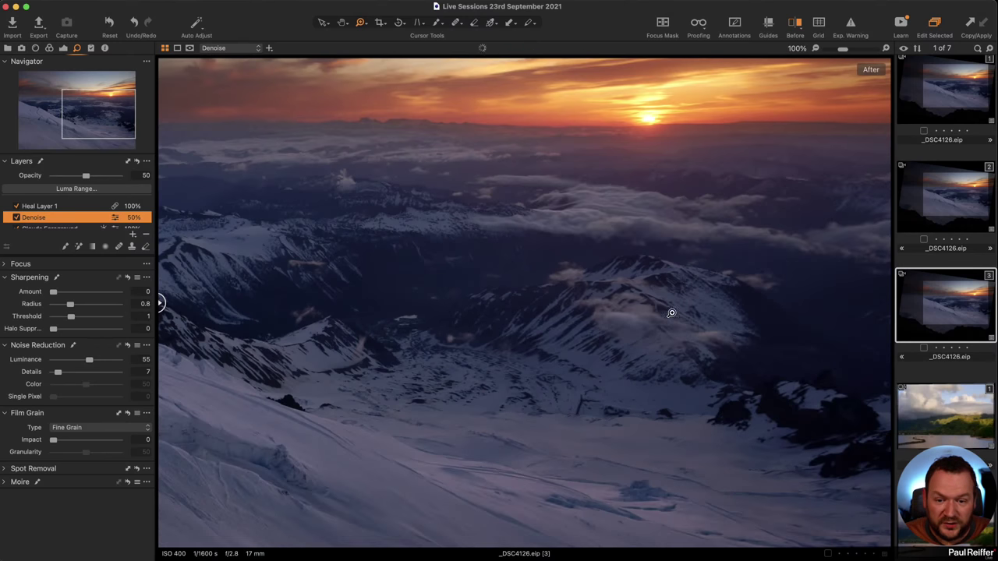
{"action": "left_click", "coordinate": [558, 344]}
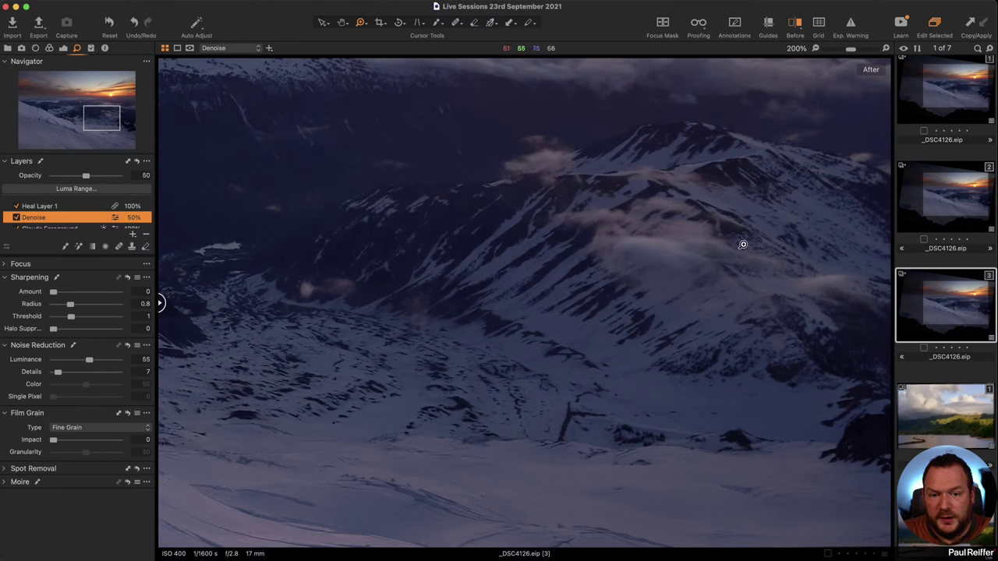
{"action": "left_click_drag", "start_coordinate": [671, 205], "coordinate": [686, 492]}
{"action": "left_click_drag", "start_coordinate": [457, 408], "coordinate": [824, 192]}
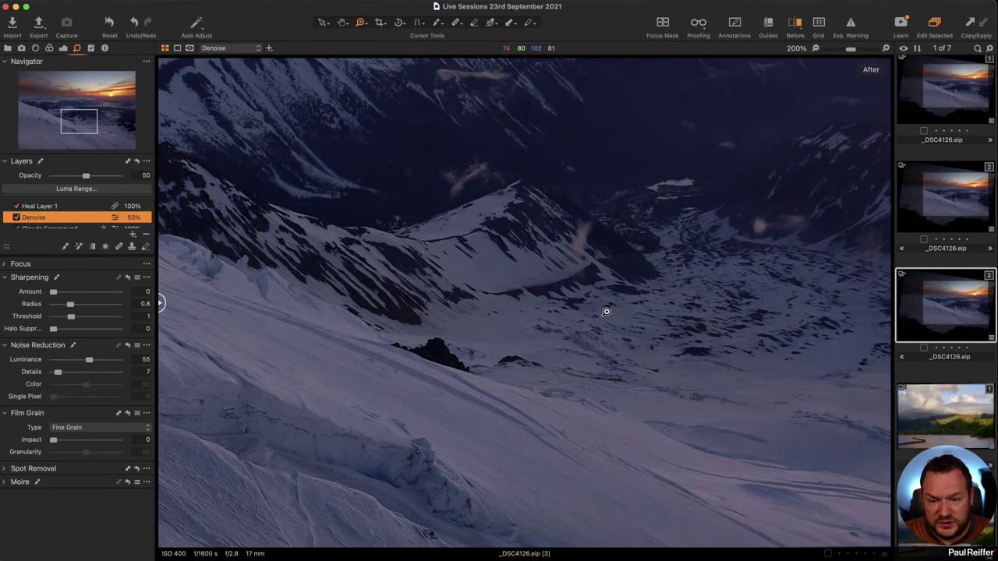
{"action": "left_click_drag", "start_coordinate": [412, 390], "coordinate": [609, 263]}
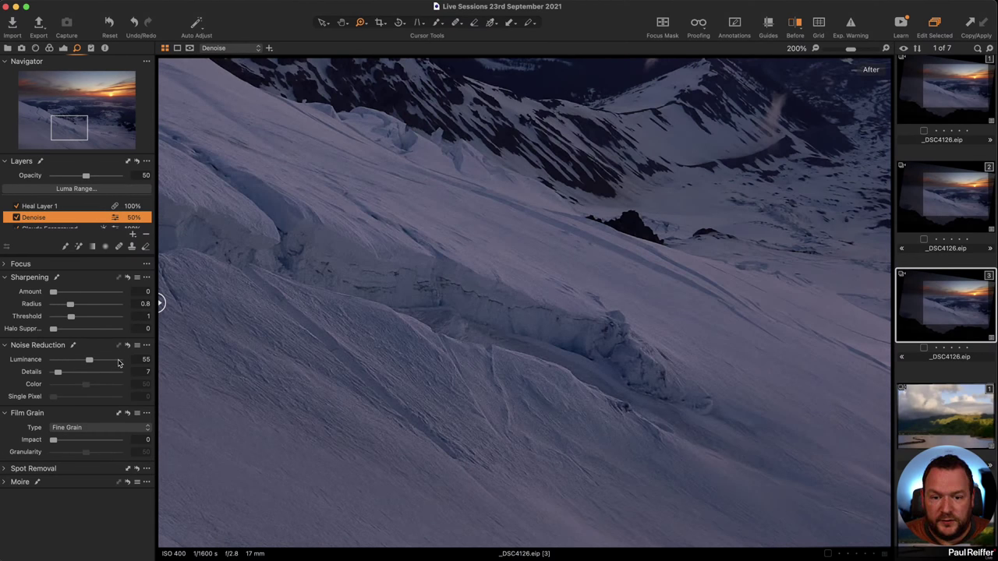
Step: Try Luminance noise reduction at 100, settle it at 53, and return to the whole photo
{"action": "left_click", "coordinate": [119, 361]}
{"action": "scroll", "coordinate": [739, 268], "scroll_direction": "right", "scroll_amount": 10}
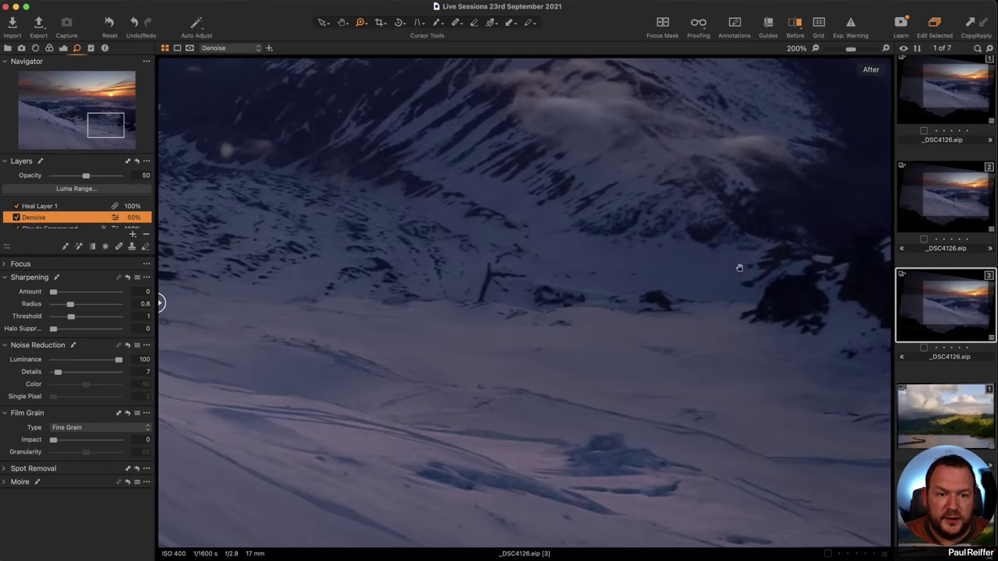
{"action": "scroll", "coordinate": [739, 268], "scroll_direction": "right", "scroll_amount": 10}
{"action": "left_click", "coordinate": [602, 268]}
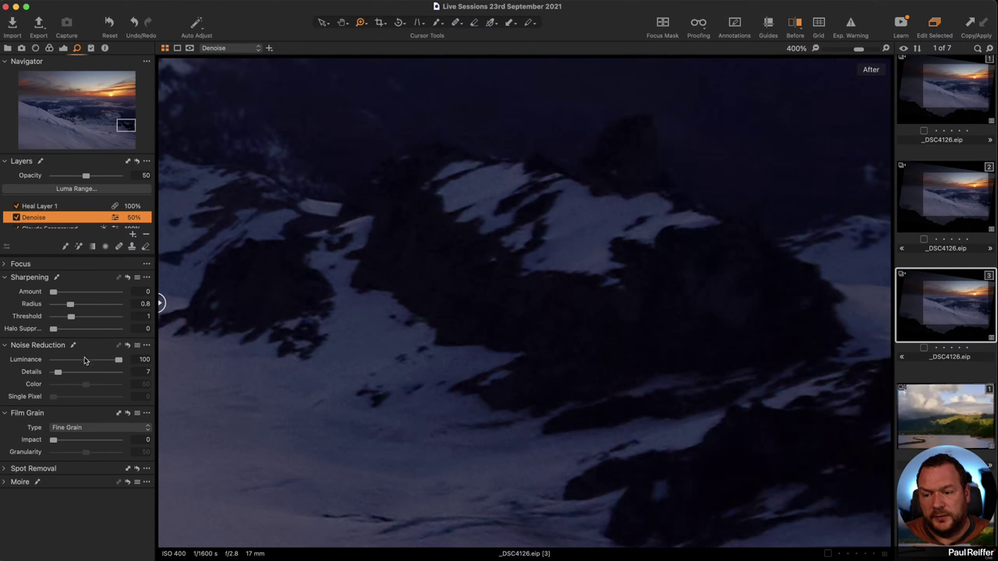
{"action": "left_click", "coordinate": [85, 361]}
{"action": "left_click_drag", "start_coordinate": [84, 361], "coordinate": [87, 361]}
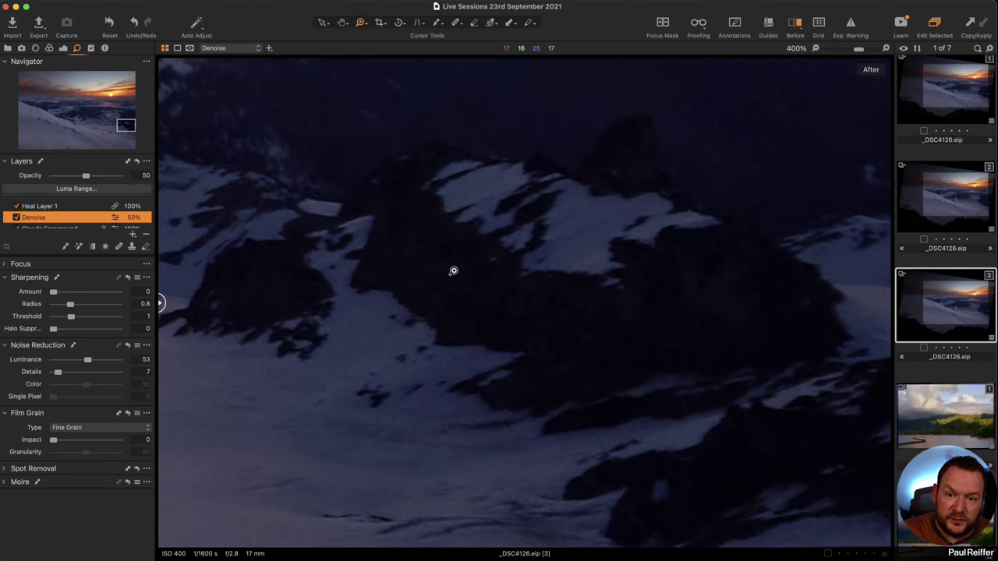
{"action": "left_click", "coordinate": [462, 269], "text": "alt"}
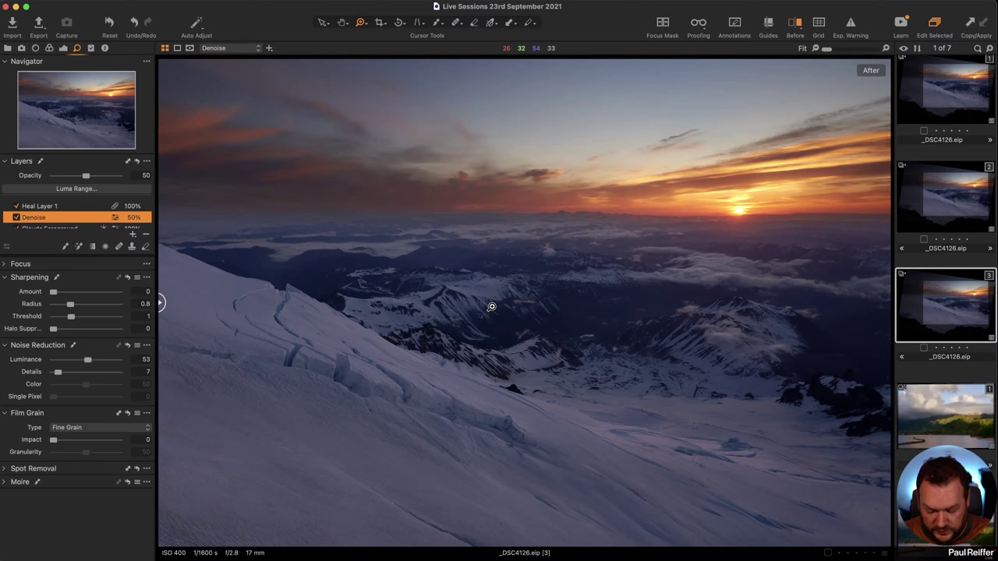
{"action": "left_click_drag", "start_coordinate": [524, 301], "coordinate": [854, 320]}
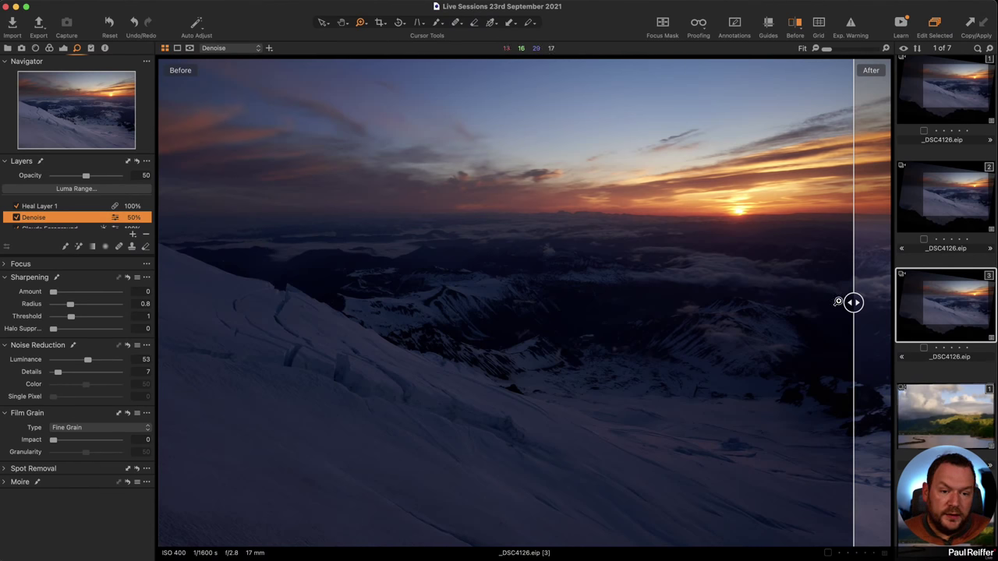
{"action": "left_click_drag", "start_coordinate": [854, 302], "coordinate": [160, 302]}
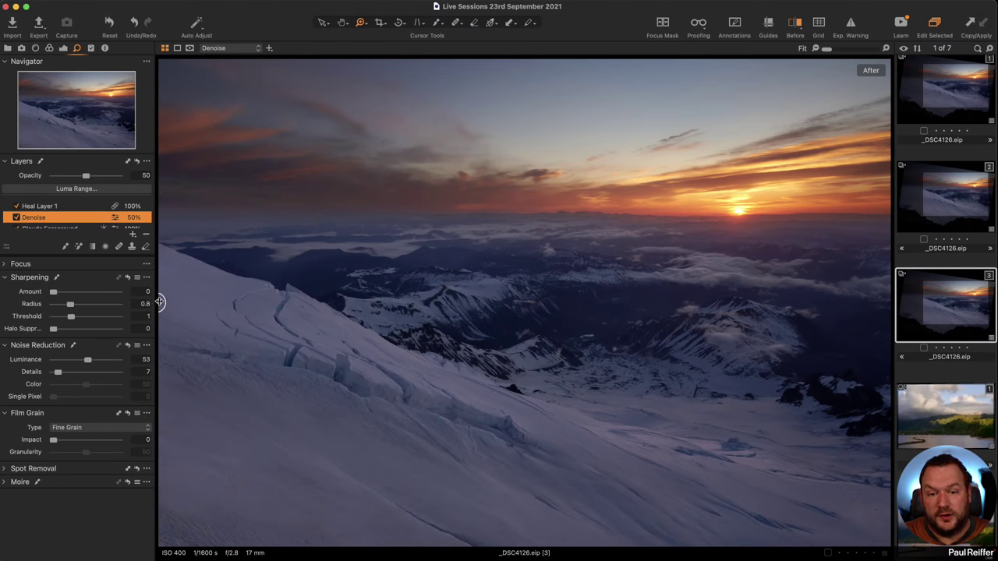
{"action": "left_click_drag", "start_coordinate": [160, 302], "coordinate": [832, 303]}
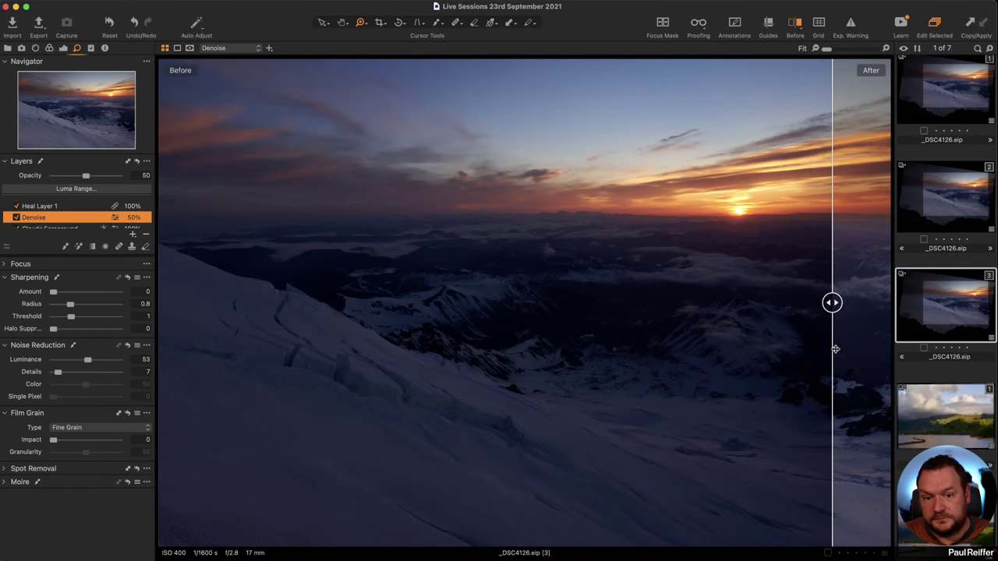
{"action": "left_click_drag", "start_coordinate": [835, 349], "coordinate": [697, 375]}
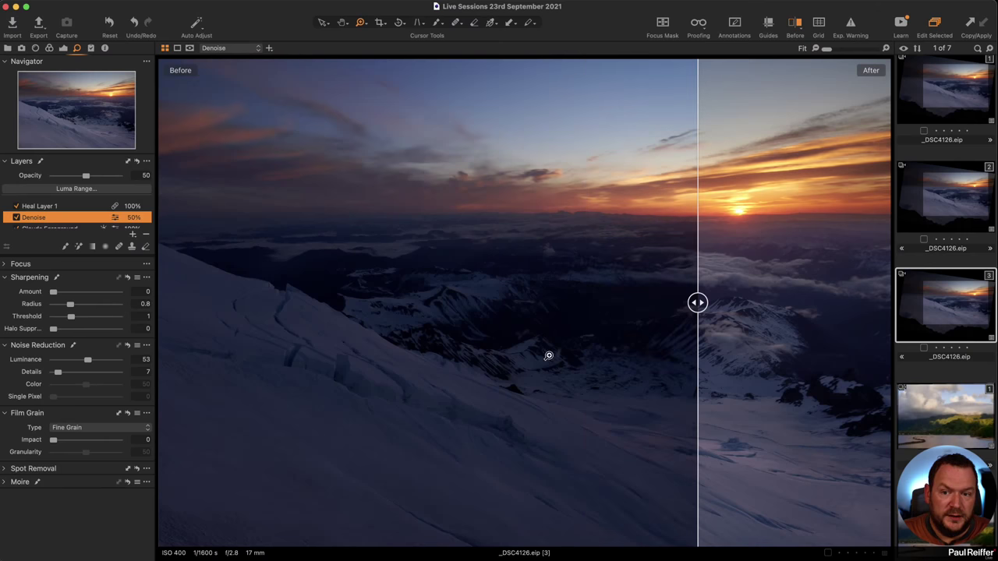
{"action": "left_click_drag", "start_coordinate": [697, 302], "coordinate": [577, 304]}
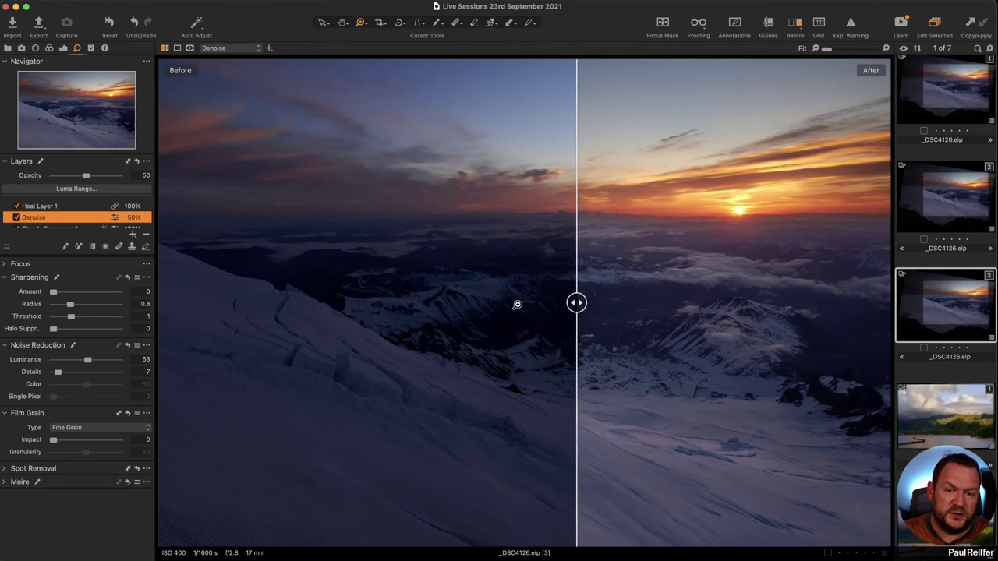
{"action": "left_click_drag", "start_coordinate": [517, 305], "coordinate": [143, 315]}
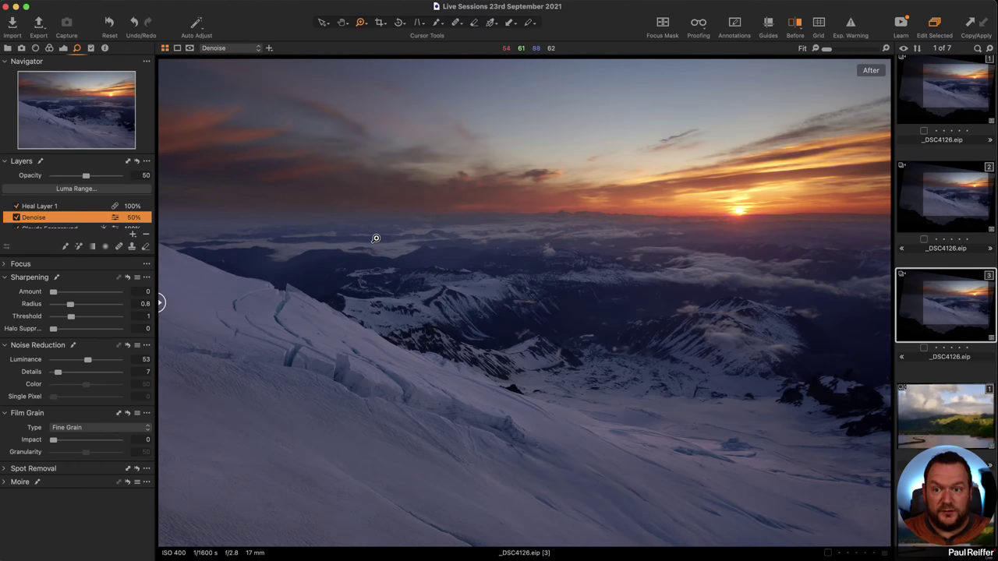
{"action": "left_click_drag", "start_coordinate": [160, 302], "coordinate": [304, 302]}
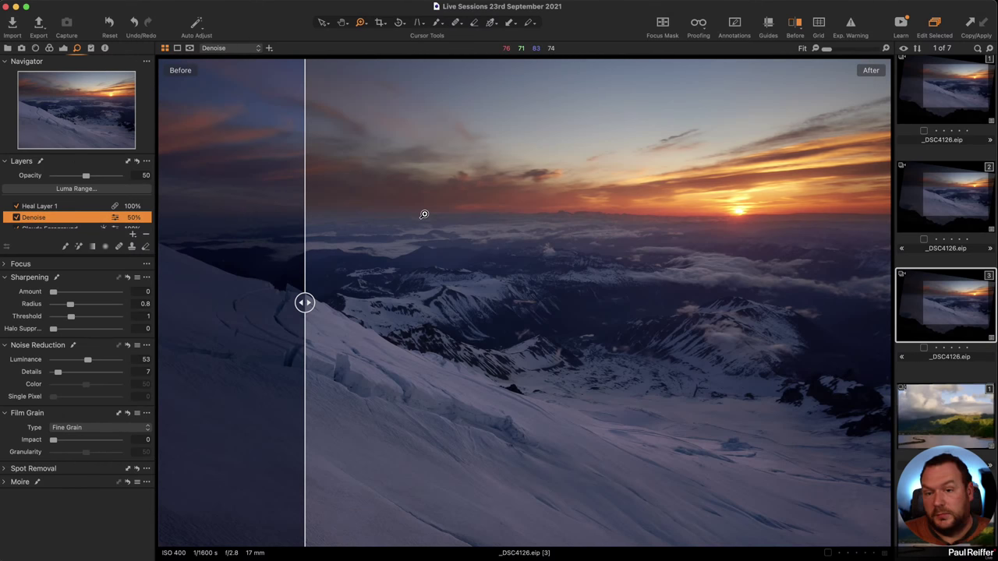
Step: Select the Sky layer, show its mask, and set its white balance to 4981 K, Tint 1.7
{"action": "left_click", "coordinate": [63, 48]}
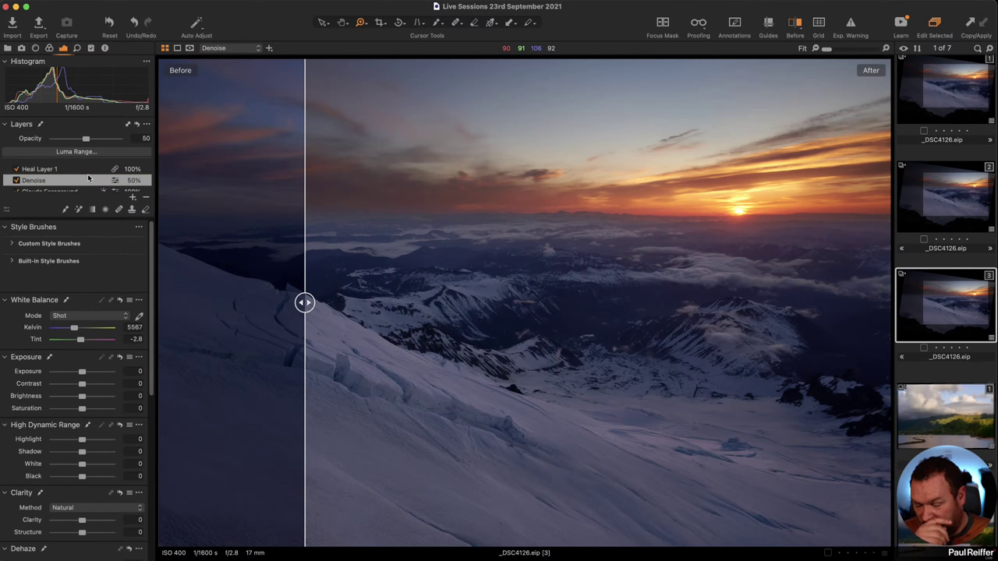
{"action": "scroll", "coordinate": [88, 178], "scroll_direction": "down", "scroll_amount": 4}
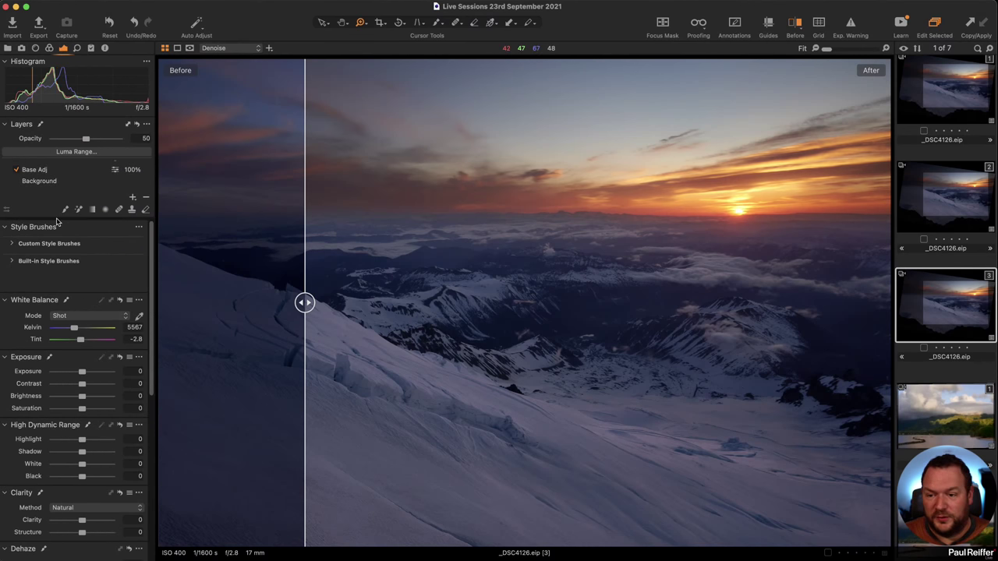
{"action": "left_click", "coordinate": [45, 180]}
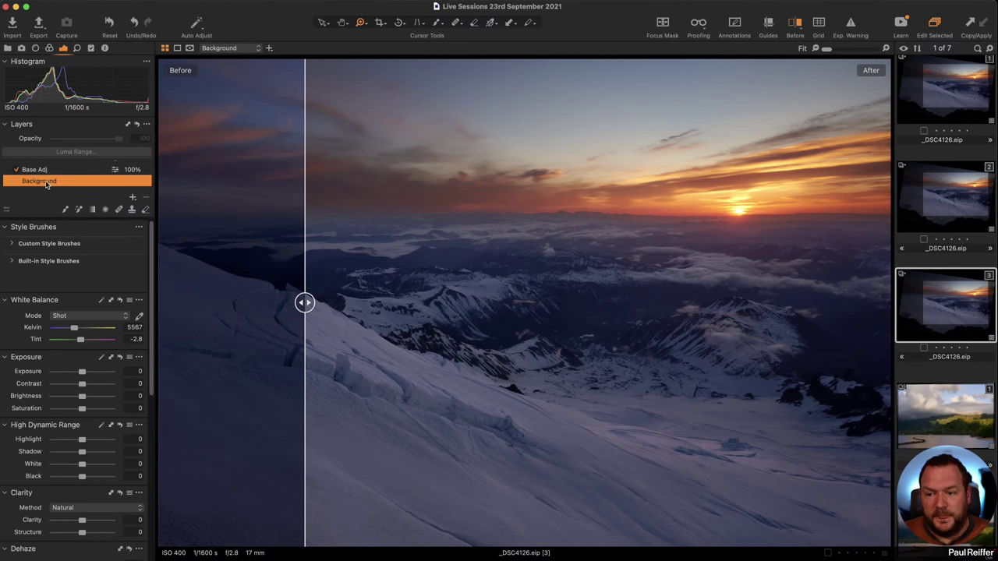
{"action": "scroll", "coordinate": [45, 184], "scroll_direction": "up", "scroll_amount": 3}
{"action": "left_click", "coordinate": [43, 188]}
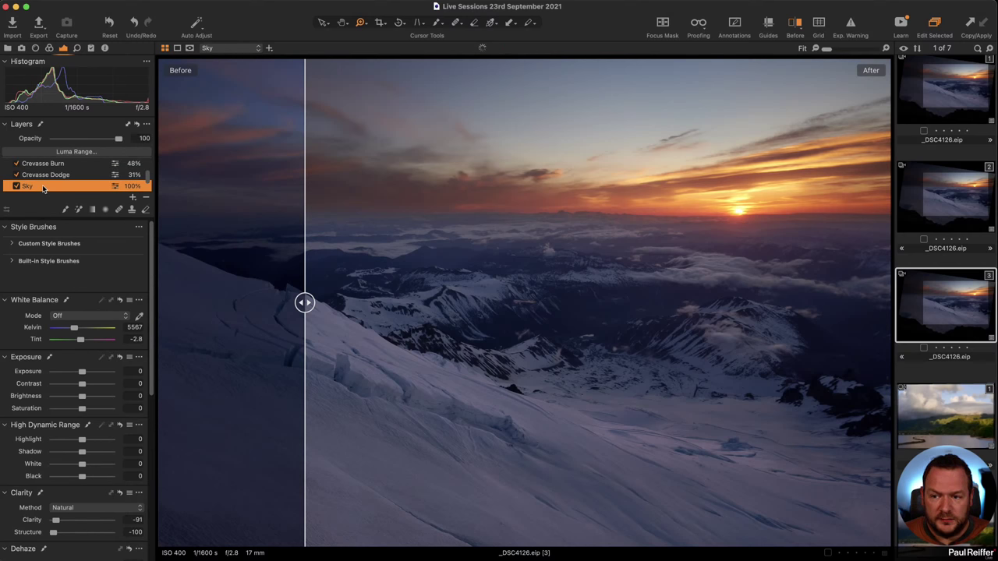
{"action": "key", "text": "m"}
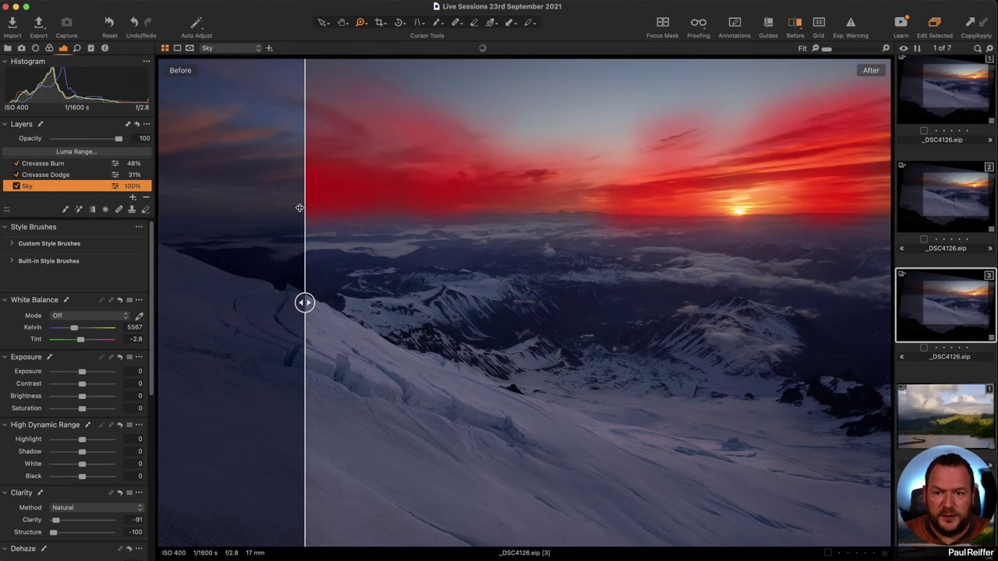
{"action": "left_click_drag", "start_coordinate": [75, 328], "coordinate": [72, 330]}
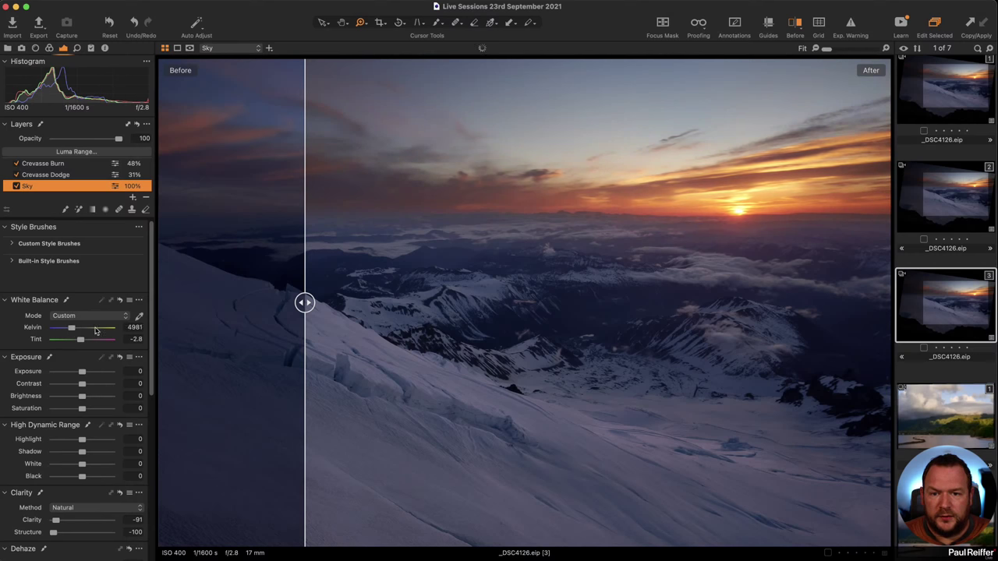
{"action": "left_click_drag", "start_coordinate": [304, 302], "coordinate": [195, 303]}
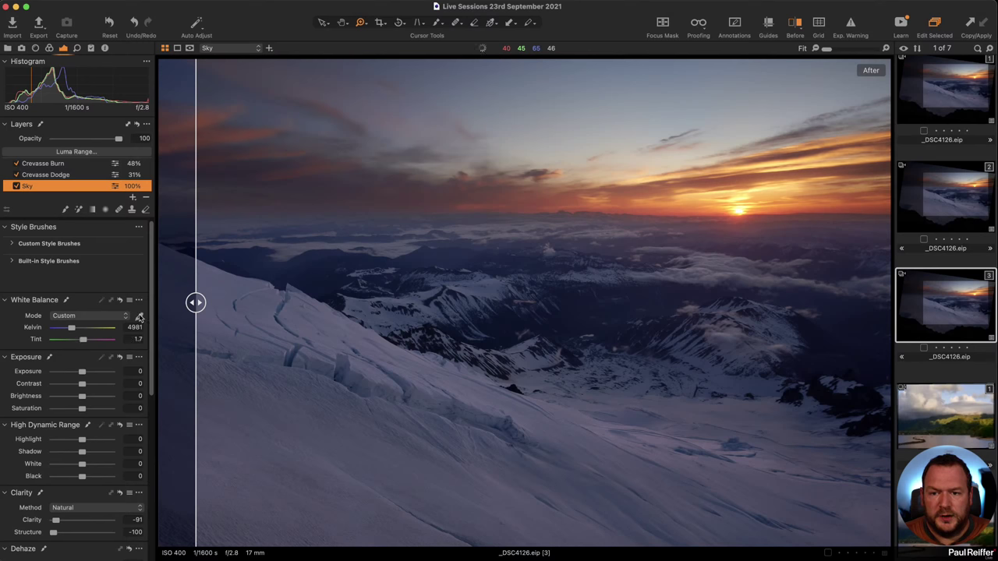
{"action": "left_click_drag", "start_coordinate": [195, 303], "coordinate": [156, 302]}
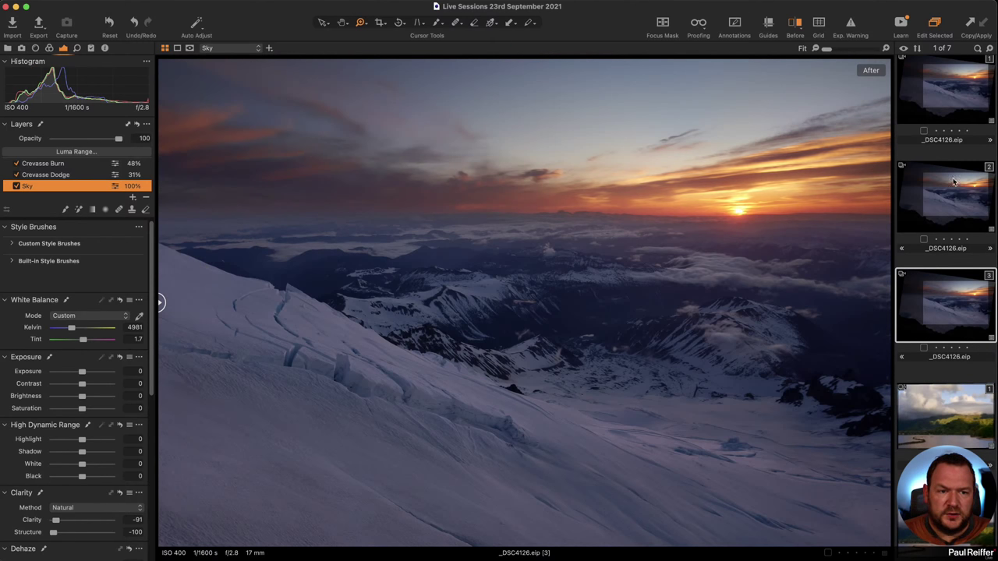
Step: Show variant 3 on its own in the viewer
{"action": "left_click", "coordinate": [933, 193], "text": "super"}
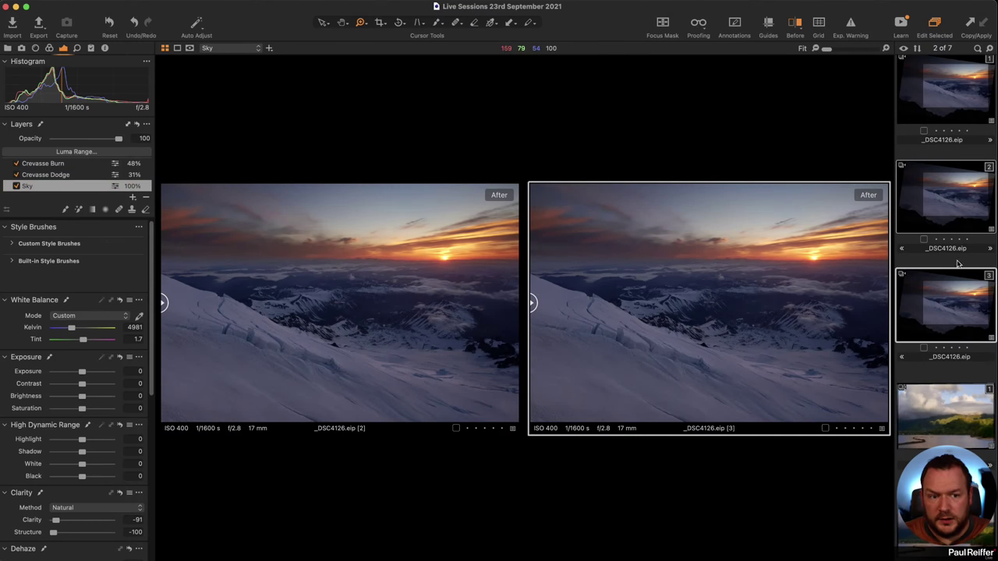
{"action": "left_click", "coordinate": [946, 307]}
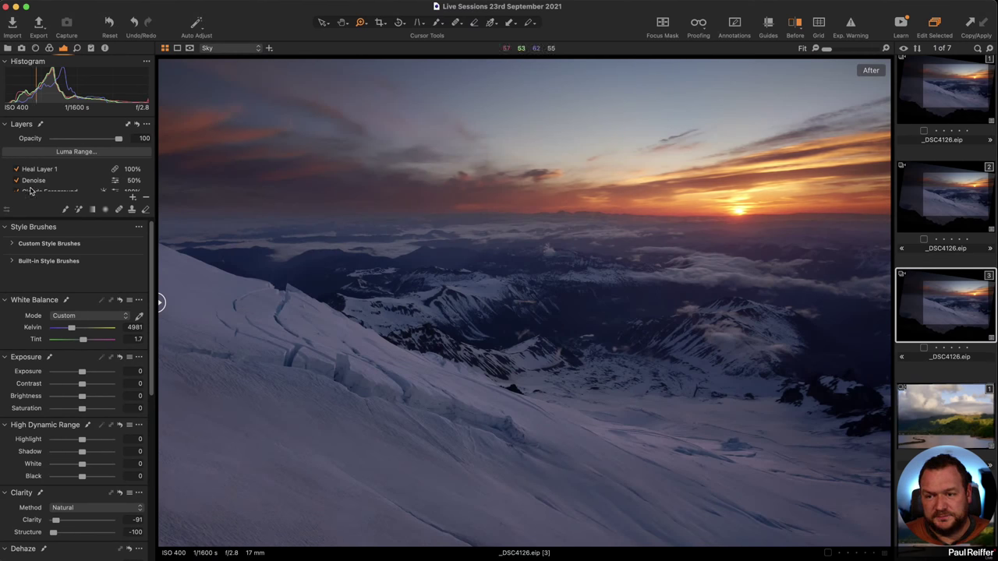
{"action": "scroll", "coordinate": [32, 187], "scroll_direction": "down", "scroll_amount": 4}
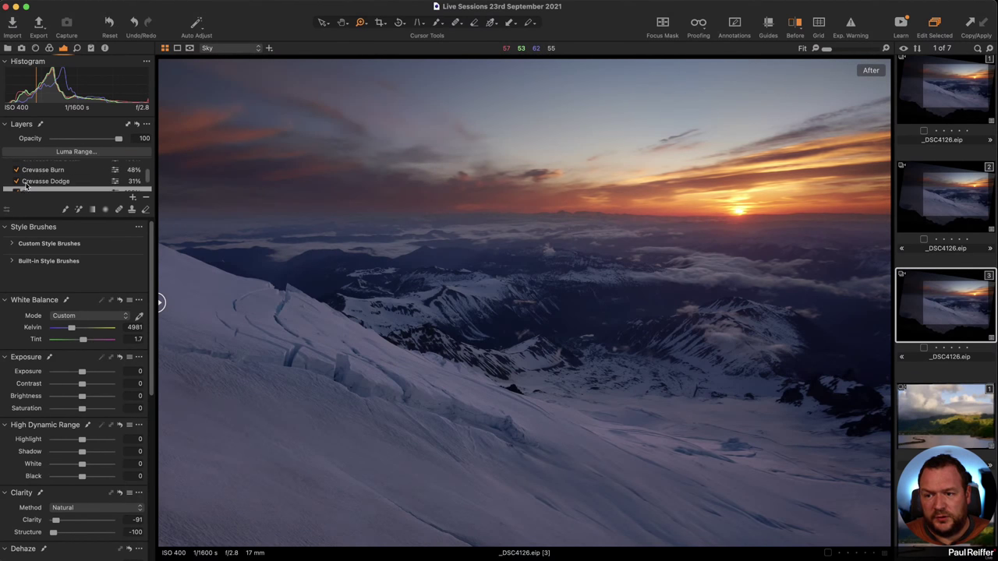
{"action": "scroll", "coordinate": [26, 186], "scroll_direction": "down", "scroll_amount": 1}
Step: Toggle the Sky layer to compare, then set its Clarity to -31 and Structure to -28
{"action": "left_click", "coordinate": [16, 183]}
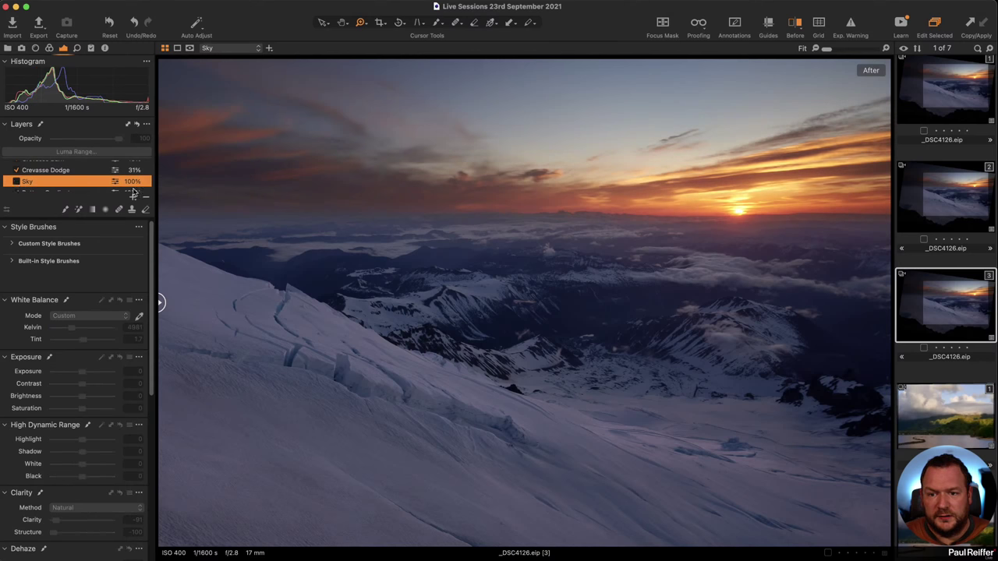
{"action": "left_click", "coordinate": [16, 181]}
{"action": "scroll", "coordinate": [78, 328], "scroll_direction": "down", "scroll_amount": 2}
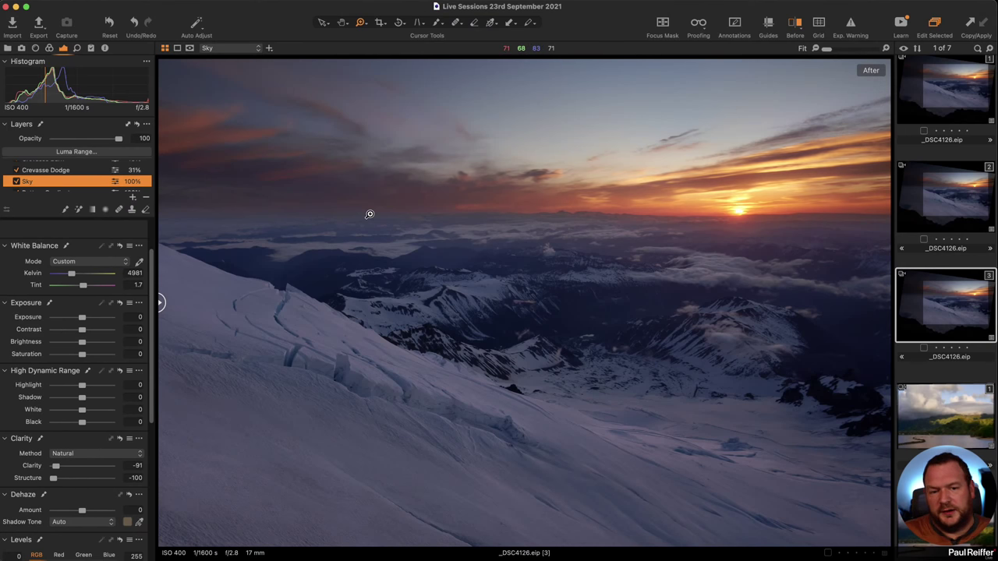
{"action": "left_click", "coordinate": [16, 181]}
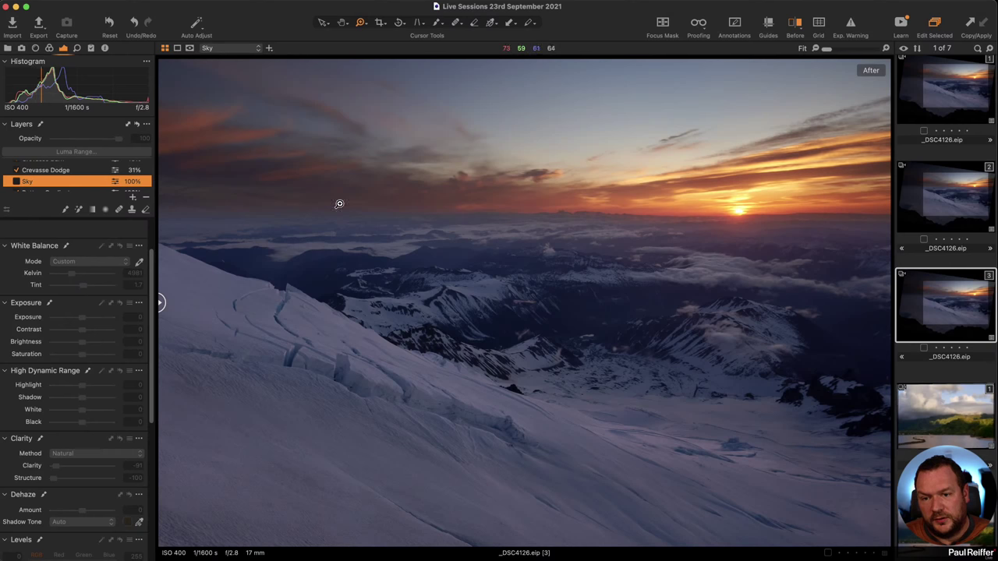
{"action": "left_click", "coordinate": [16, 182]}
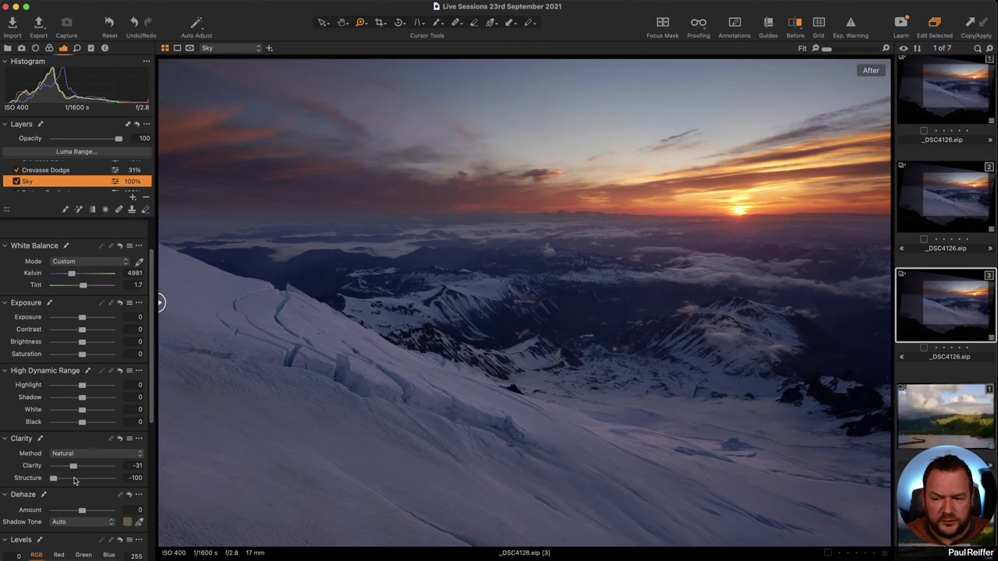
{"action": "left_click", "coordinate": [74, 479]}
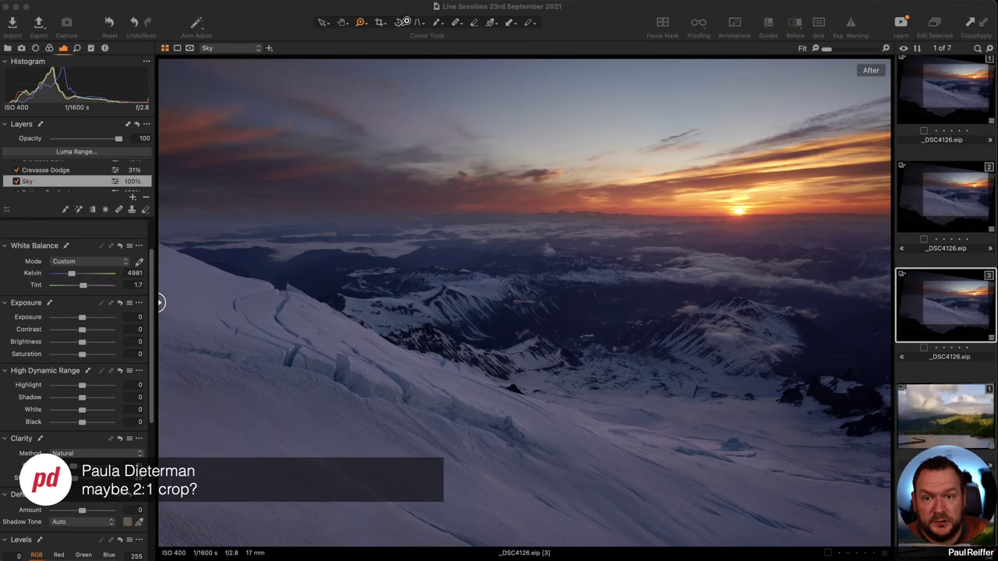
Step: Clone variant 3 into a new variant 4 and tighten a crop from the top-left corner
{"action": "right_click", "coordinate": [951, 320]}
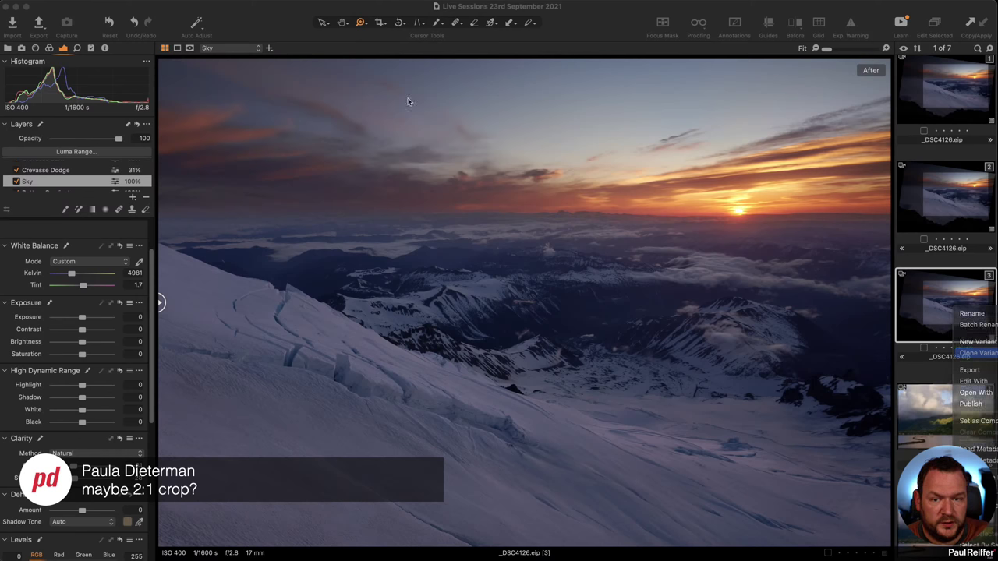
{"action": "left_click", "coordinate": [971, 347]}
{"action": "left_click", "coordinate": [380, 23]}
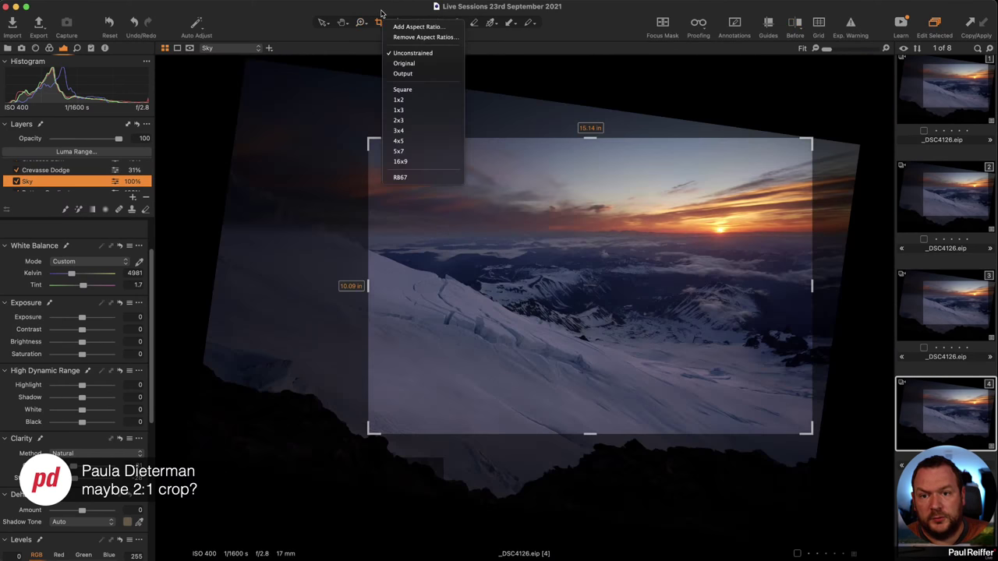
{"action": "left_click", "coordinate": [381, 13]}
{"action": "left_click", "coordinate": [380, 23]}
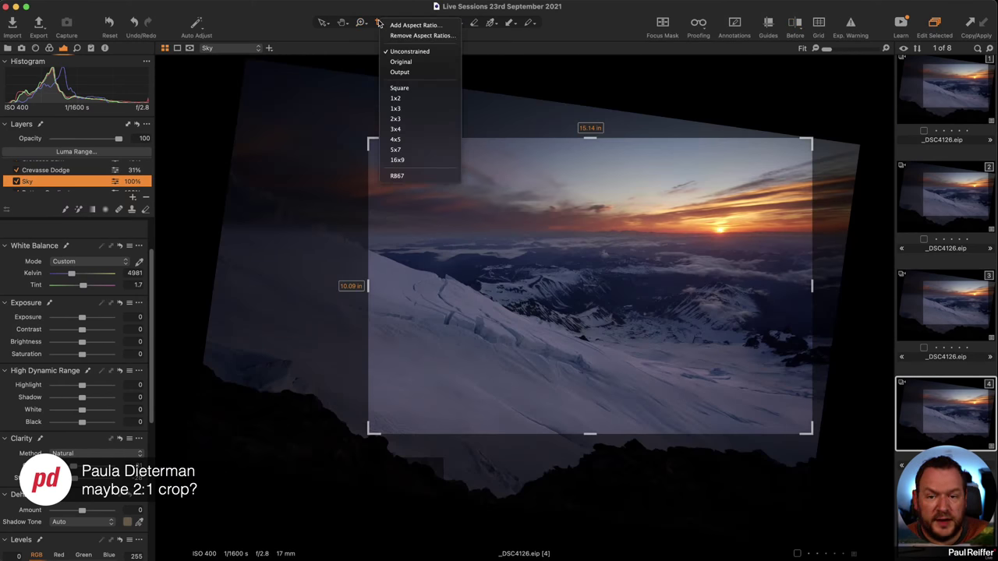
{"action": "left_click", "coordinate": [379, 23]}
{"action": "left_click", "coordinate": [379, 24]}
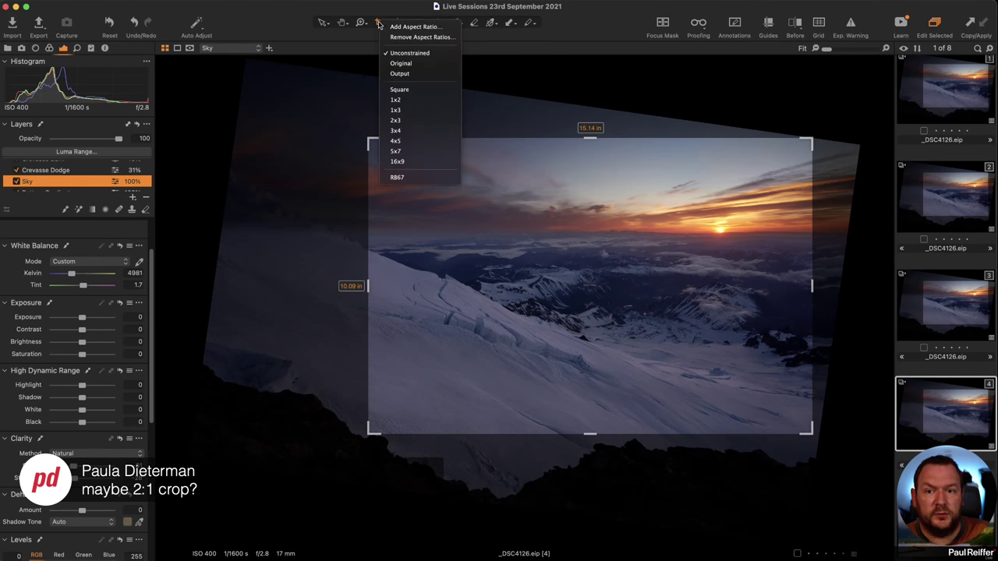
{"action": "left_click", "coordinate": [357, 166]}
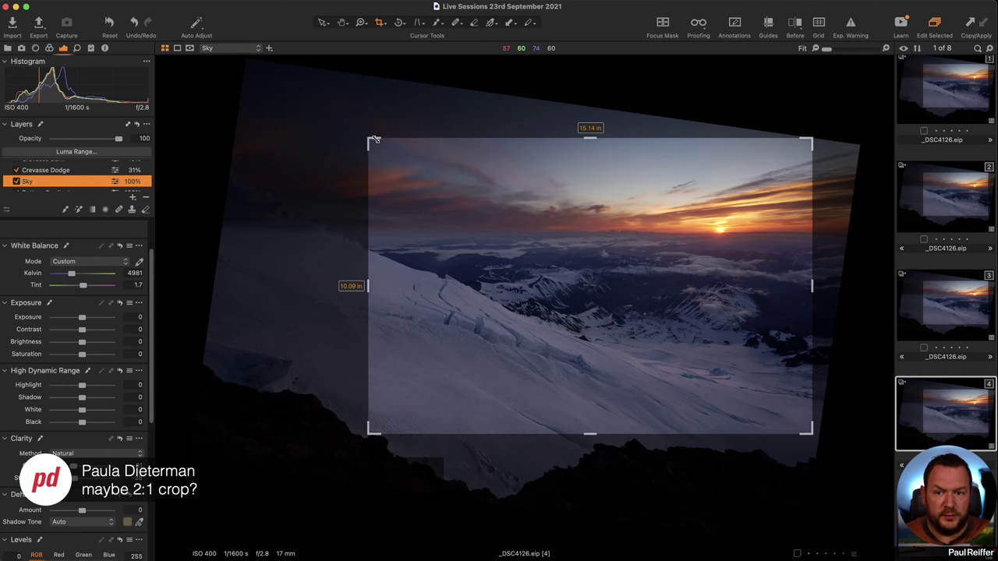
{"action": "left_click_drag", "start_coordinate": [372, 138], "coordinate": [419, 188]}
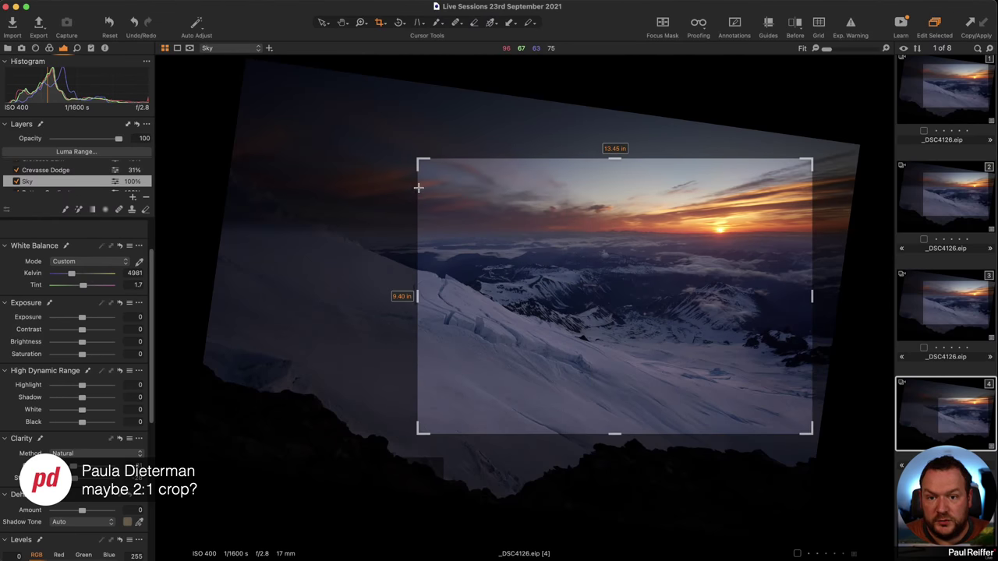
Step: Lock the crop to a 1x2 ratio, position the panoramic frame over the scene, and apply it
{"action": "right_click", "coordinate": [476, 184]}
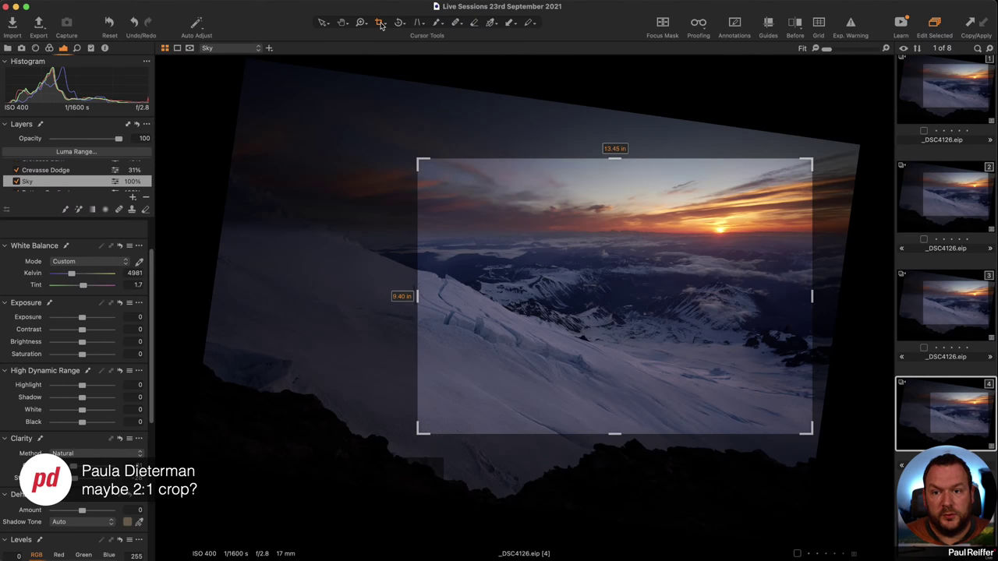
{"action": "right_click", "coordinate": [487, 189]}
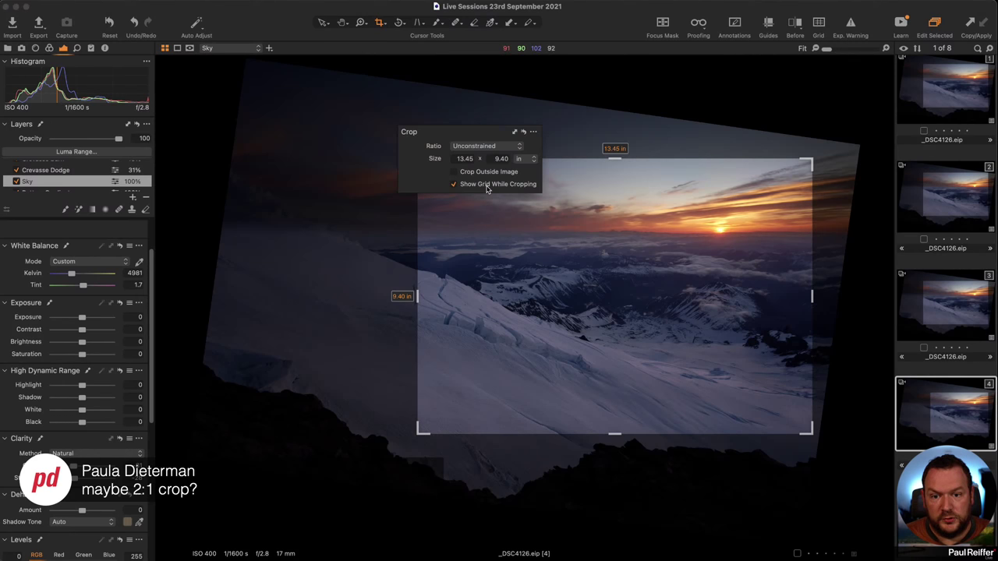
{"action": "left_click", "coordinate": [484, 147]}
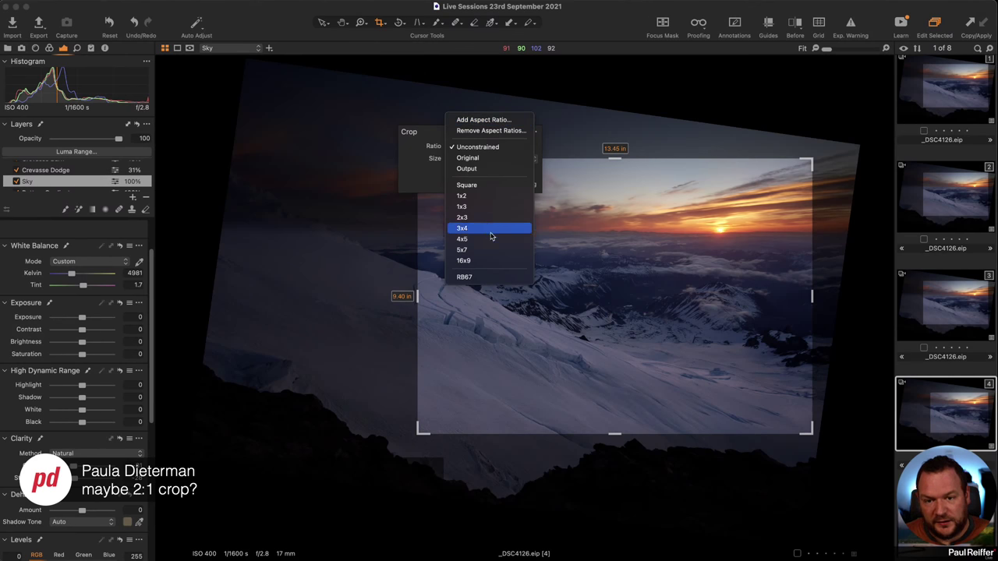
{"action": "left_click", "coordinate": [496, 201]}
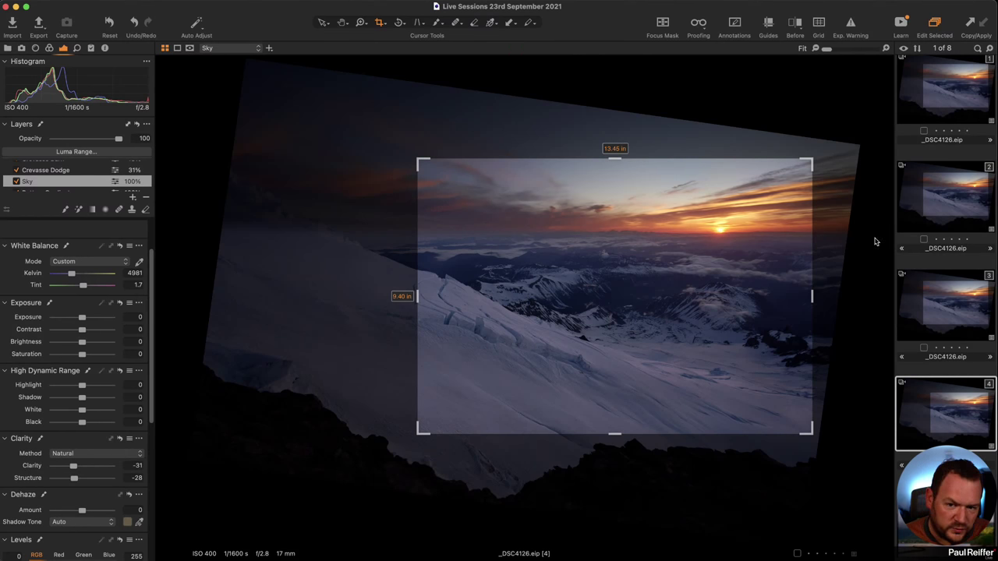
{"action": "left_click_drag", "start_coordinate": [422, 433], "coordinate": [324, 403]}
{"action": "left_click_drag", "start_coordinate": [454, 398], "coordinate": [469, 401]}
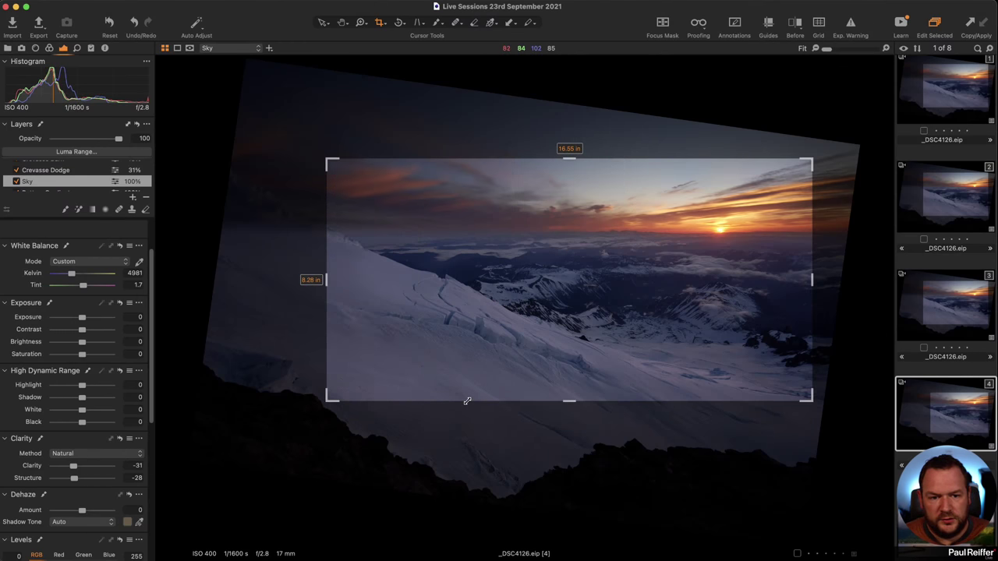
{"action": "left_click_drag", "start_coordinate": [493, 345], "coordinate": [527, 346]}
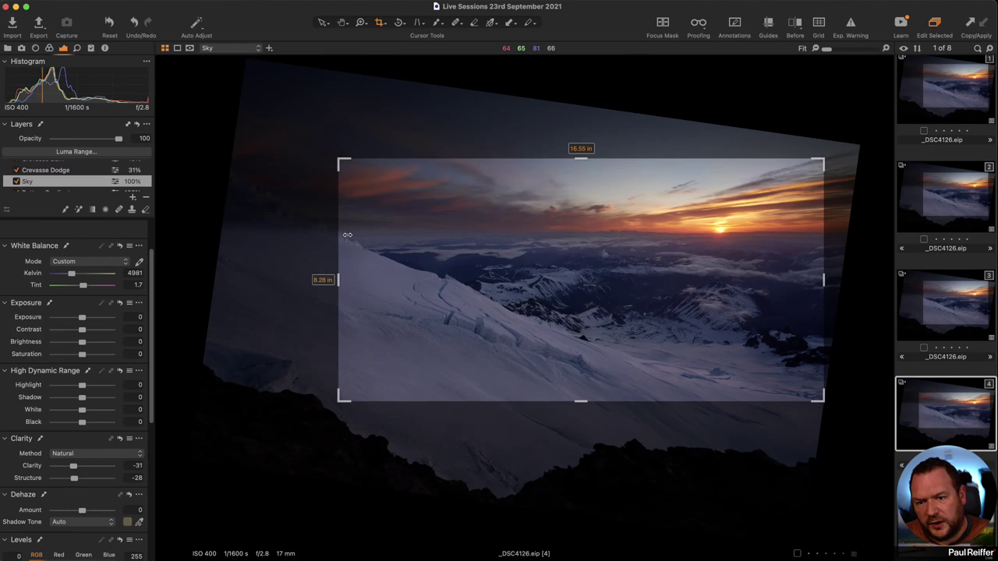
{"action": "left_click_drag", "start_coordinate": [340, 158], "coordinate": [370, 171]}
{"action": "left_click_drag", "start_coordinate": [446, 253], "coordinate": [452, 243]}
{"action": "left_click", "coordinate": [323, 21]}
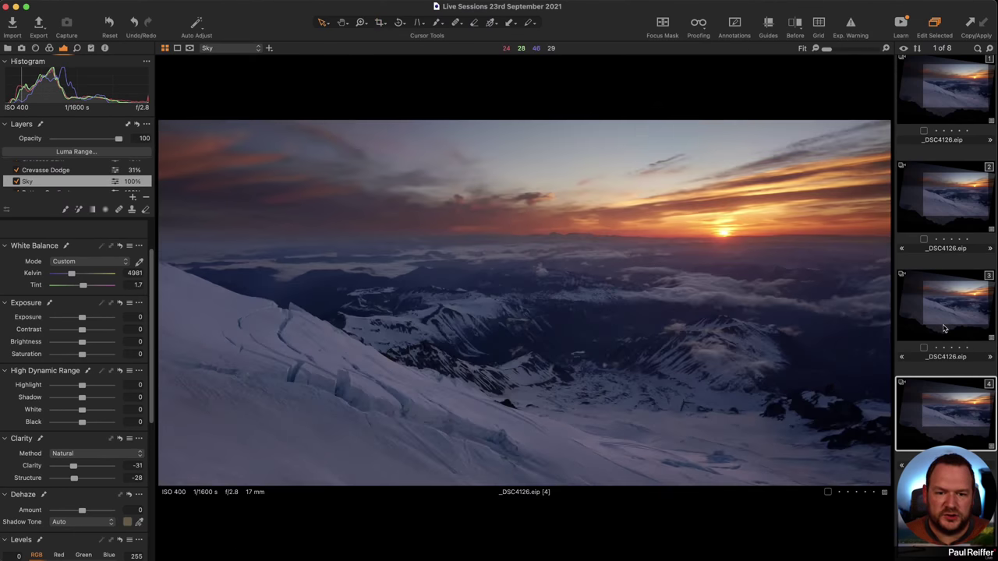
Step: Compare variants 3 and 4, then move variant 4's crop slightly lower and apply it
{"action": "left_click", "coordinate": [944, 301]}
{"action": "left_click", "coordinate": [960, 405]}
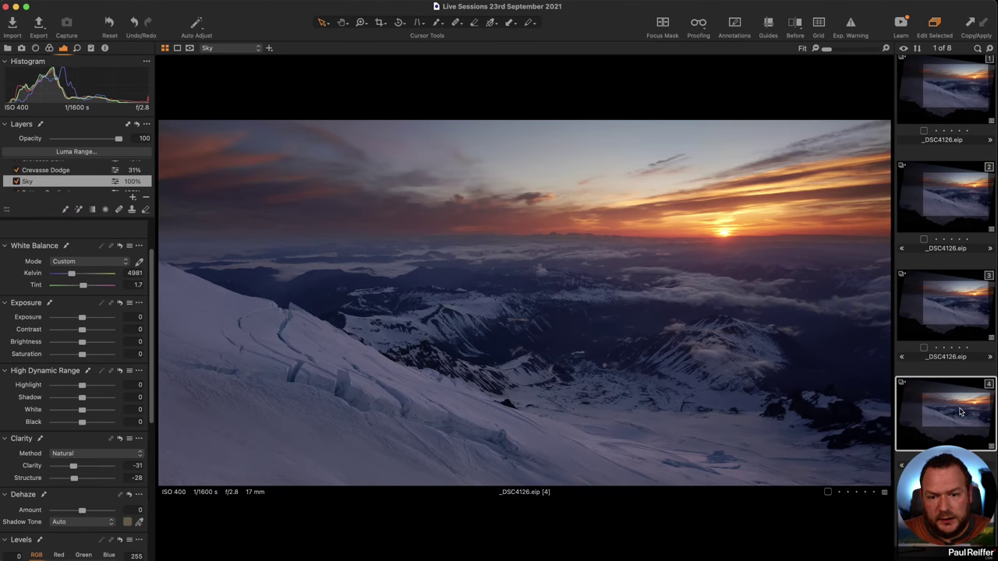
{"action": "left_click", "coordinate": [968, 308]}
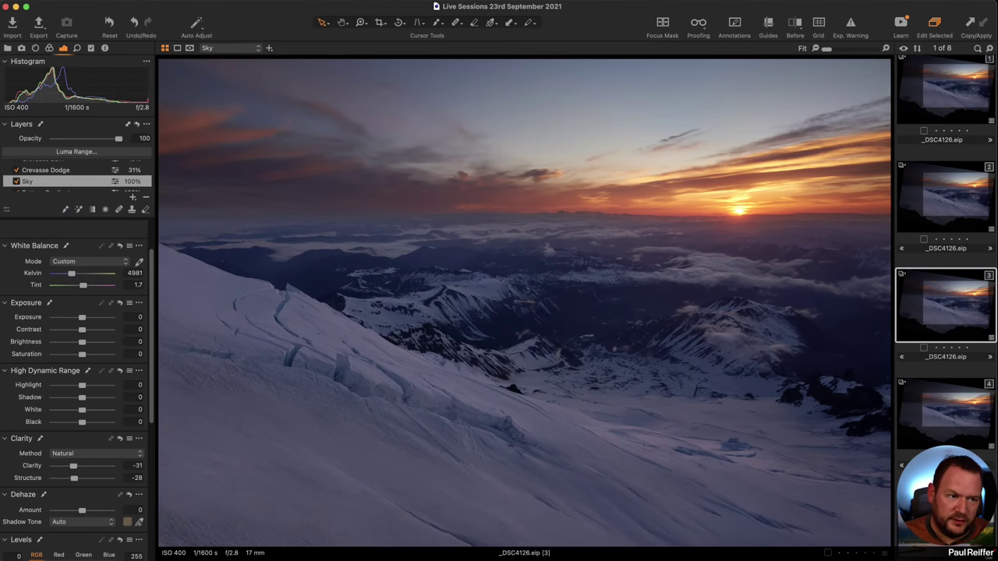
{"action": "left_click", "coordinate": [951, 412]}
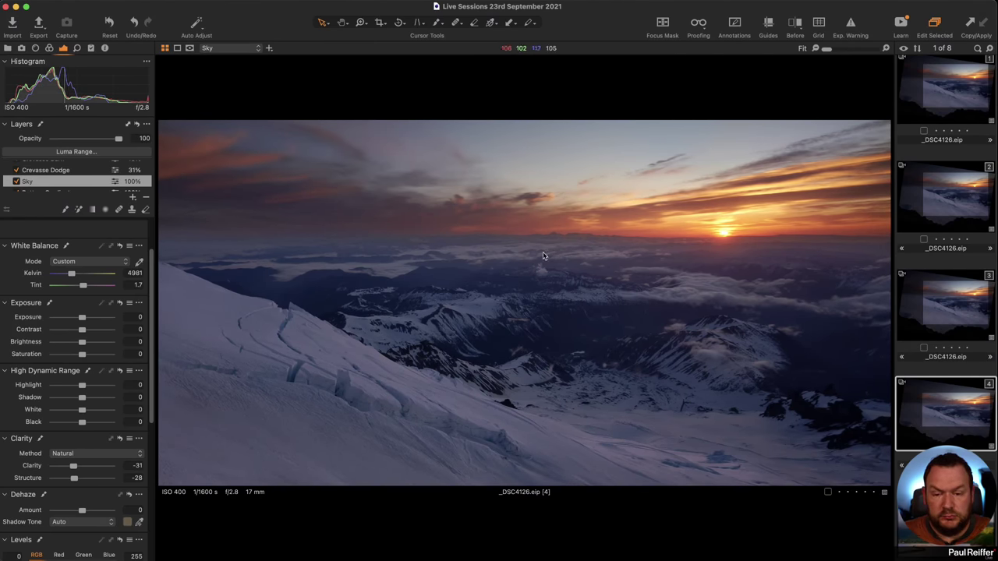
{"action": "left_click_drag", "start_coordinate": [570, 273], "coordinate": [569, 281]}
{"action": "left_click", "coordinate": [322, 22]}
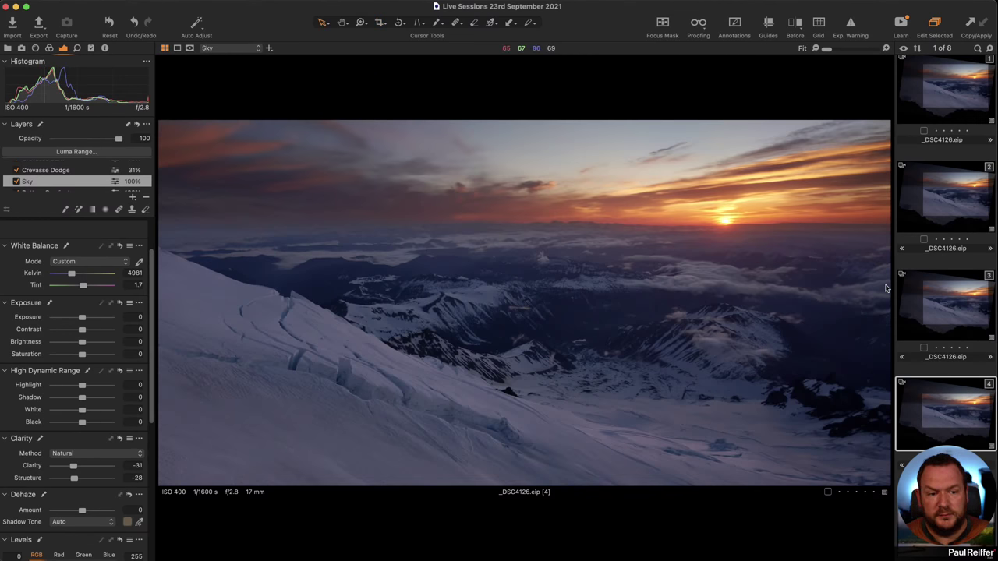
Step: Return to the uncropped variant 3 and bring up its thumbnail actions menu
{"action": "left_click", "coordinate": [943, 292]}
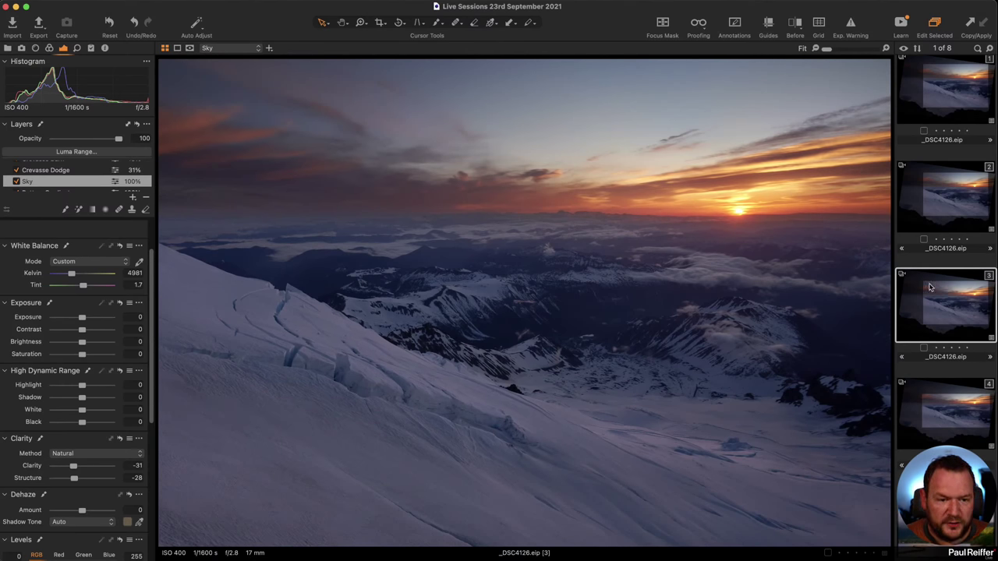
{"action": "scroll", "coordinate": [929, 287], "scroll_direction": "down", "scroll_amount": 3}
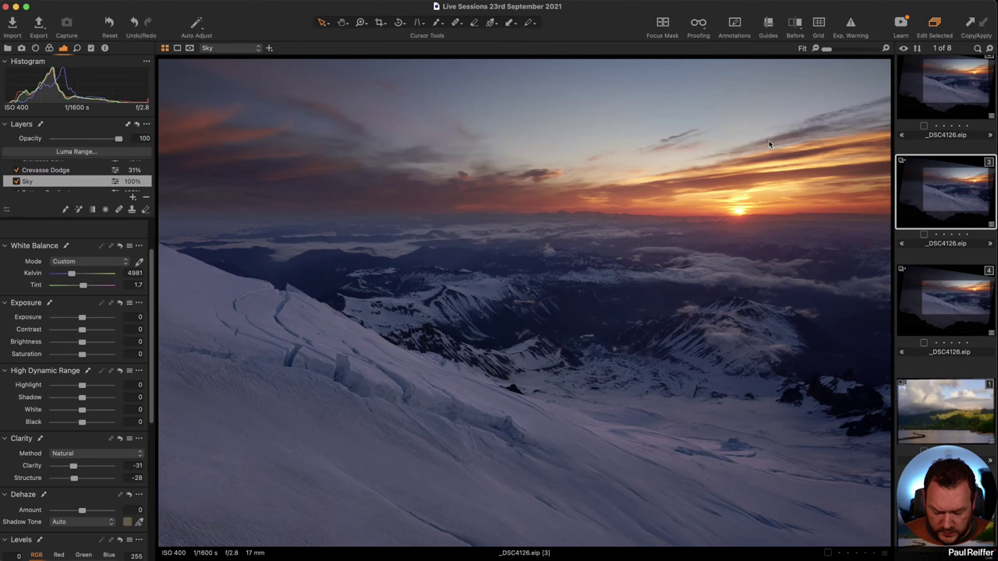
{"action": "right_click", "coordinate": [935, 205]}
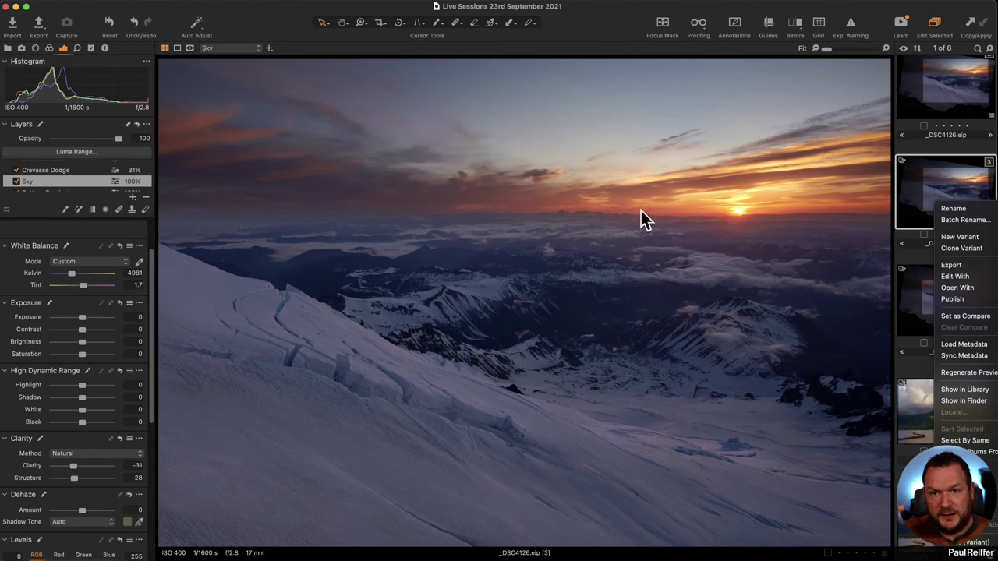
{"action": "left_click", "coordinate": [914, 154]}
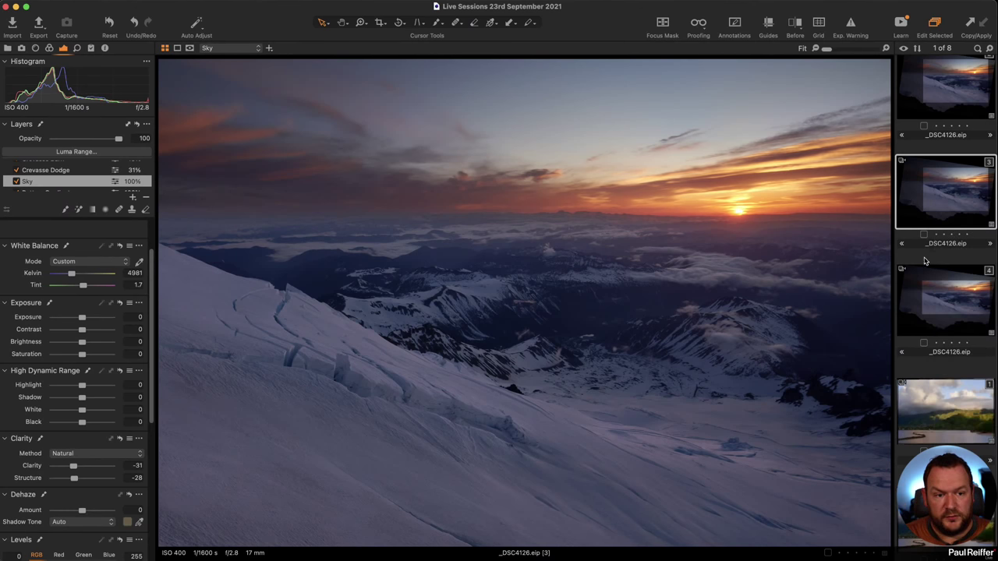
{"action": "scroll", "coordinate": [943, 132], "scroll_direction": "up", "scroll_amount": 4}
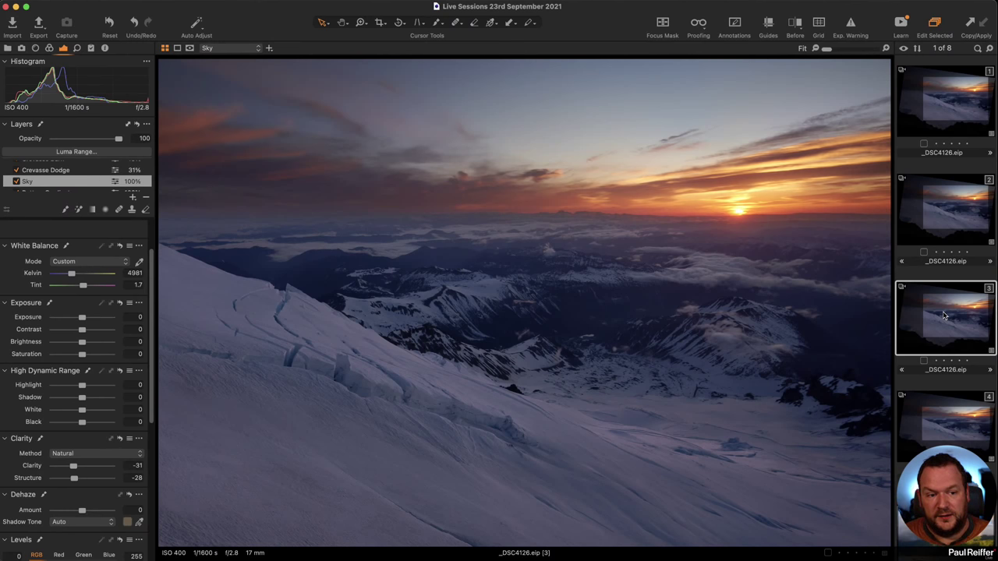
{"action": "right_click", "coordinate": [943, 315]}
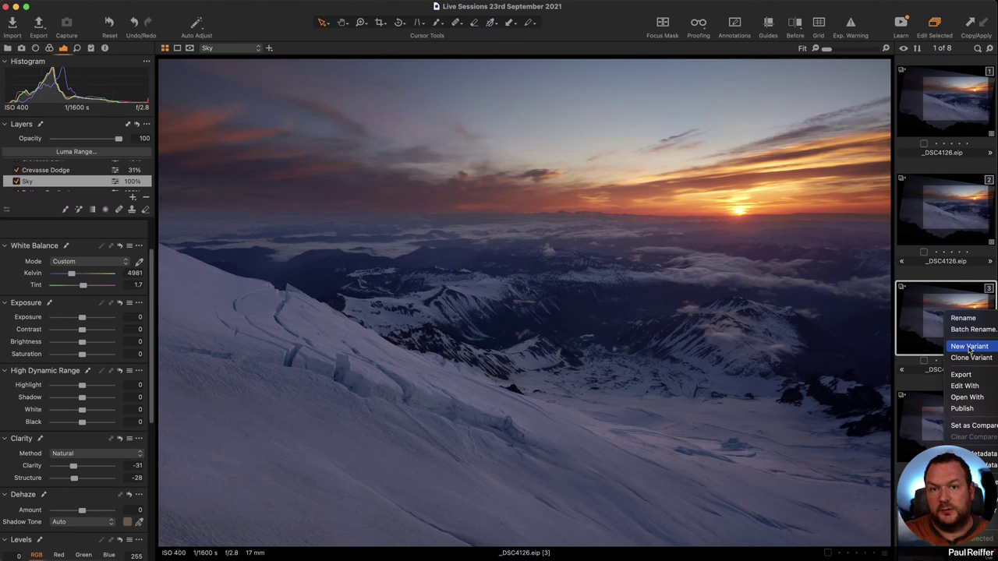
Step: Make a fresh unedited variant of the mountain sunset, then reopen variant 3's rotated crop
{"action": "left_click", "coordinate": [969, 348]}
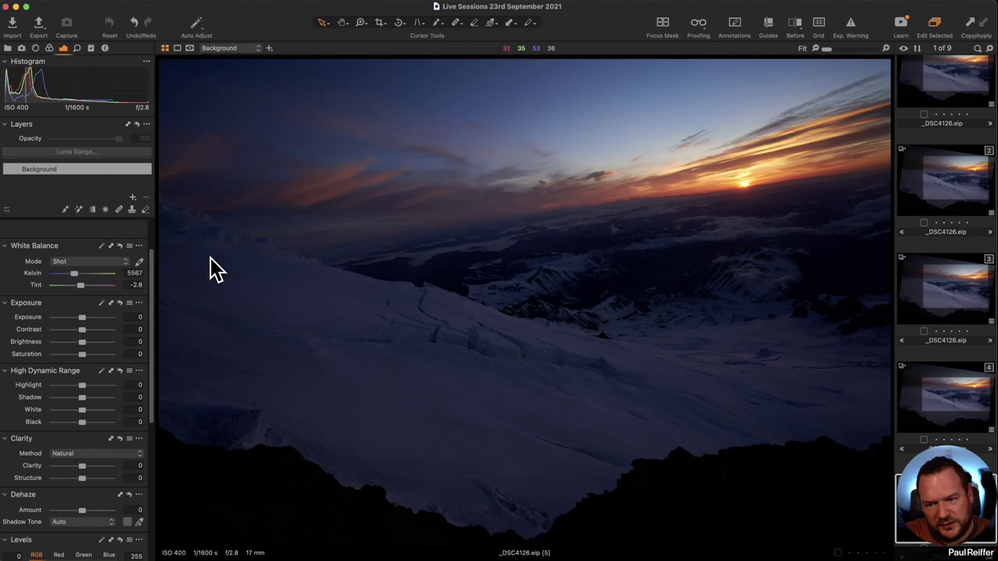
{"action": "left_click", "coordinate": [950, 289]}
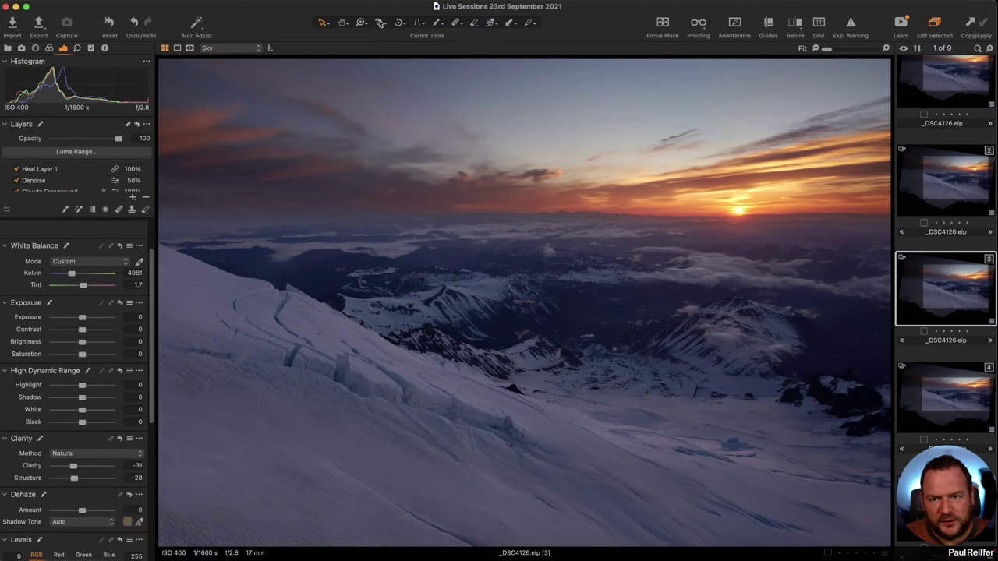
{"action": "left_click", "coordinate": [380, 22]}
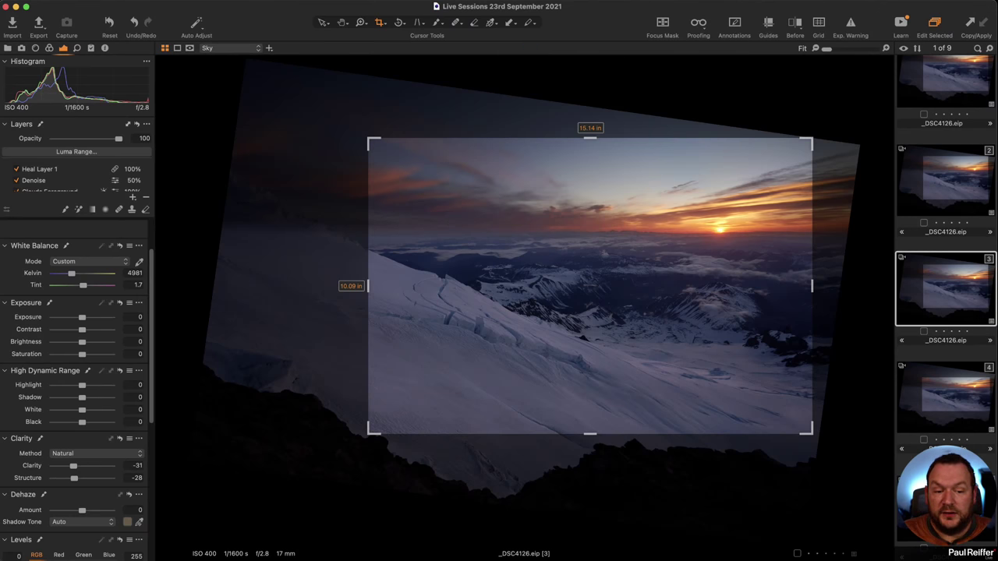
Step: Enlarge variant 4's crop outward to about 19.02 × 9.51 in and apply it
{"action": "key", "text": "Down"}
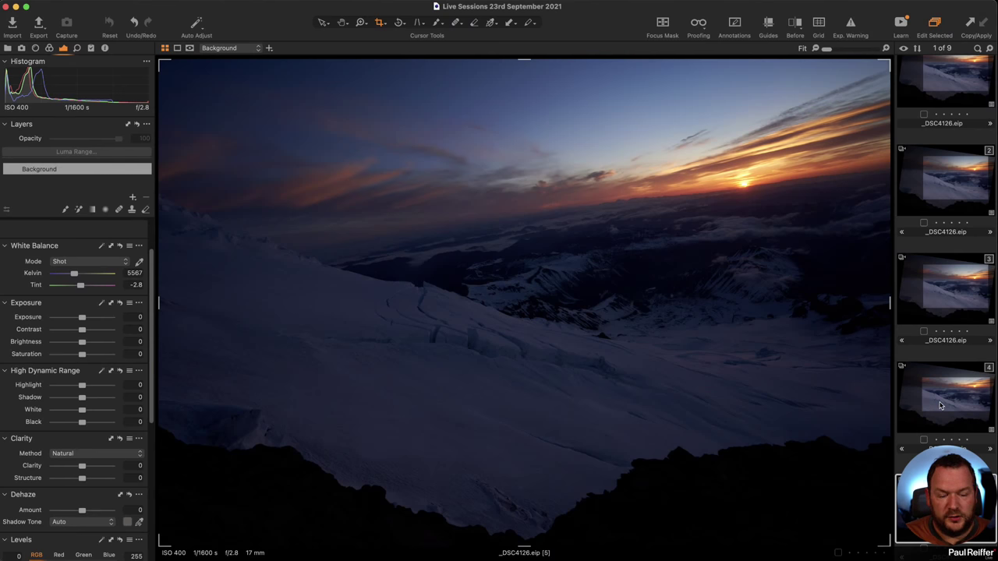
{"action": "left_click", "coordinate": [946, 384]}
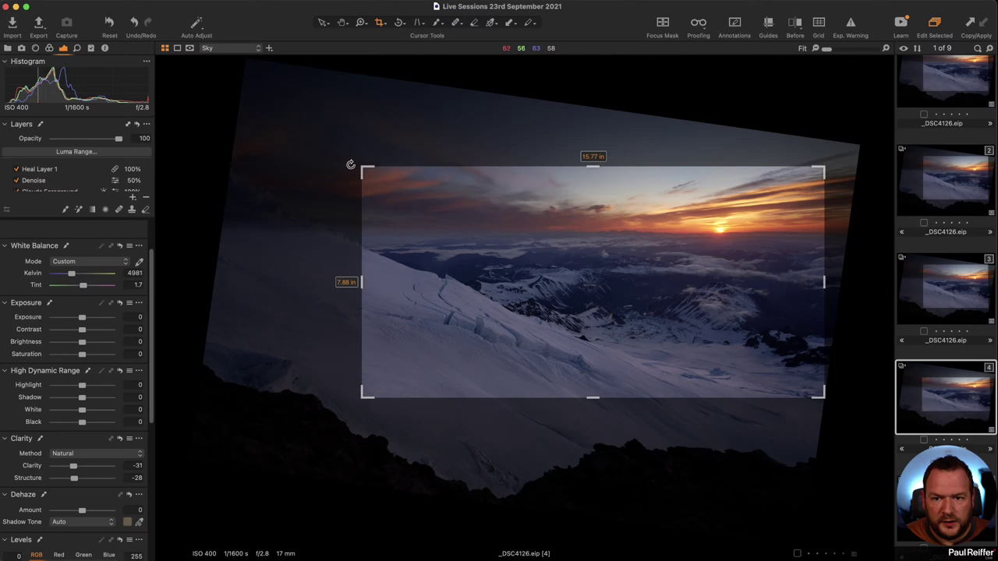
{"action": "left_click_drag", "start_coordinate": [361, 168], "coordinate": [298, 142]}
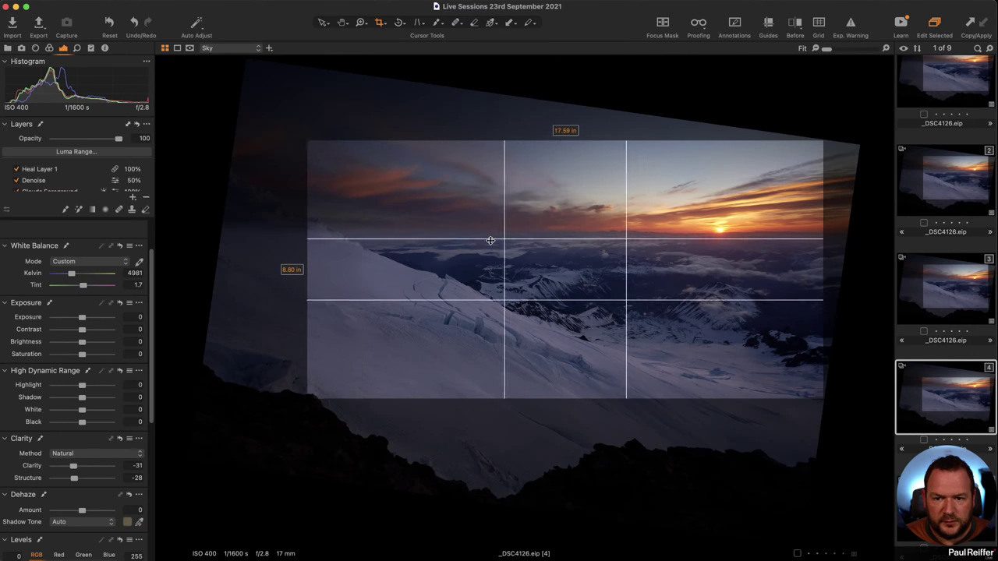
{"action": "left_click_drag", "start_coordinate": [490, 238], "coordinate": [448, 239]}
{"action": "left_click_drag", "start_coordinate": [797, 407], "coordinate": [836, 420]}
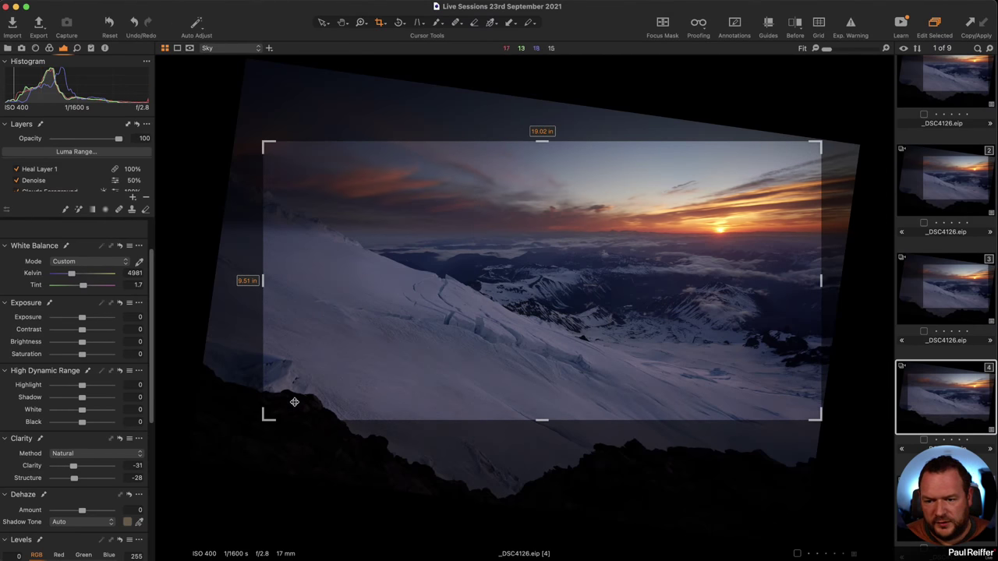
{"action": "left_click", "coordinate": [323, 22]}
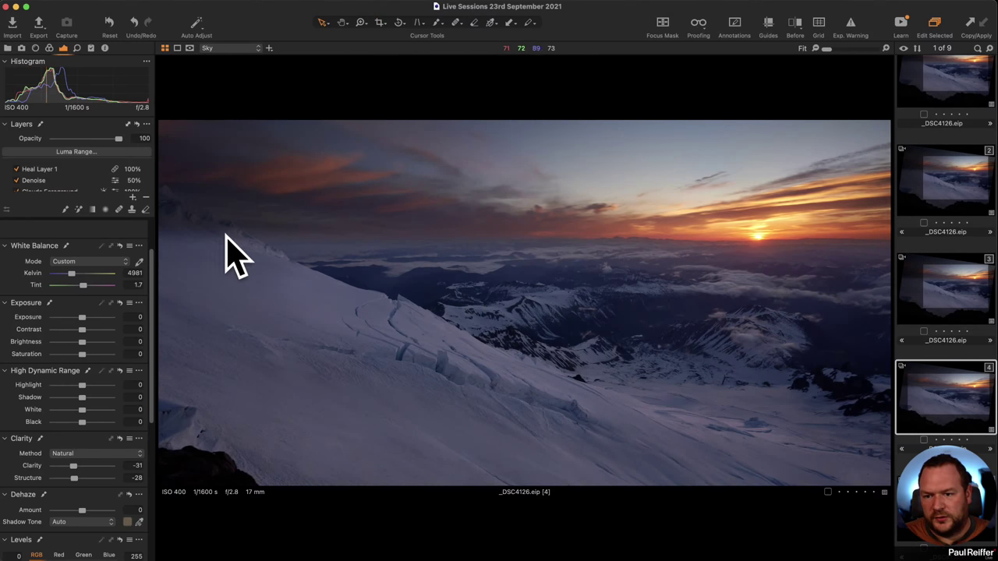
Step: Show the mask overlay and step through variant 4's layers from Sky to Bottom Gradient
{"action": "key", "text": "m"}
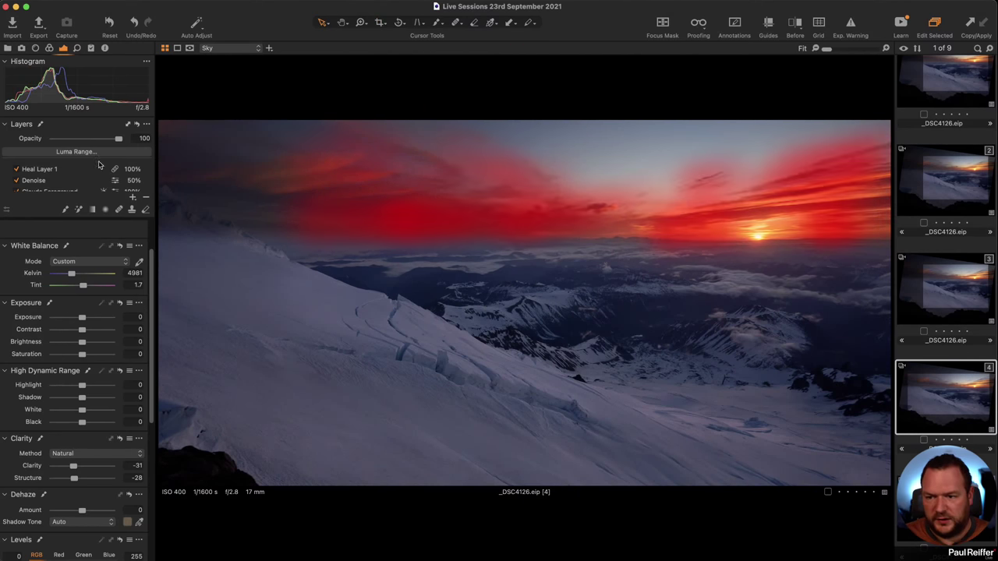
{"action": "scroll", "coordinate": [64, 181], "scroll_direction": "down", "scroll_amount": 5}
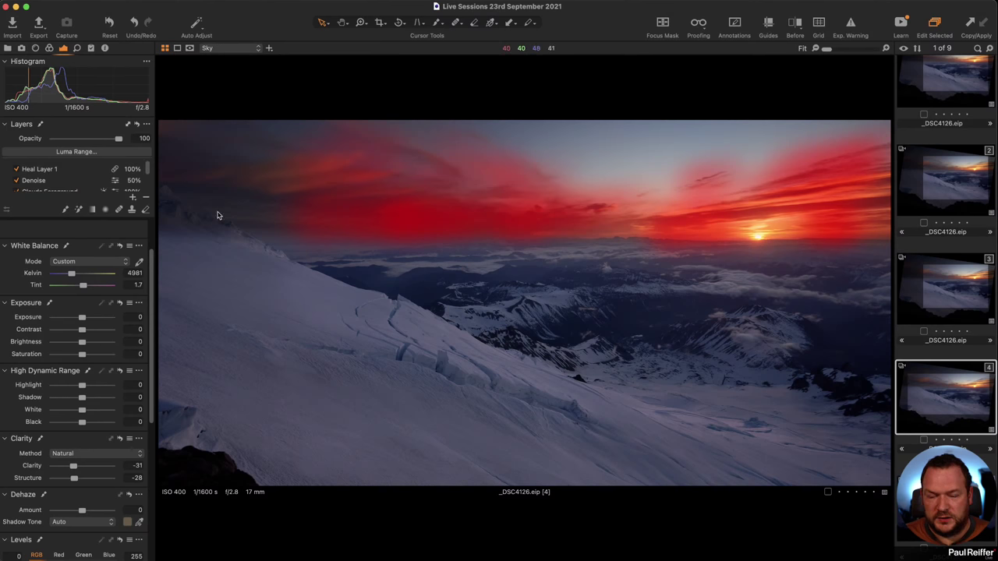
{"action": "left_click", "coordinate": [63, 170]}
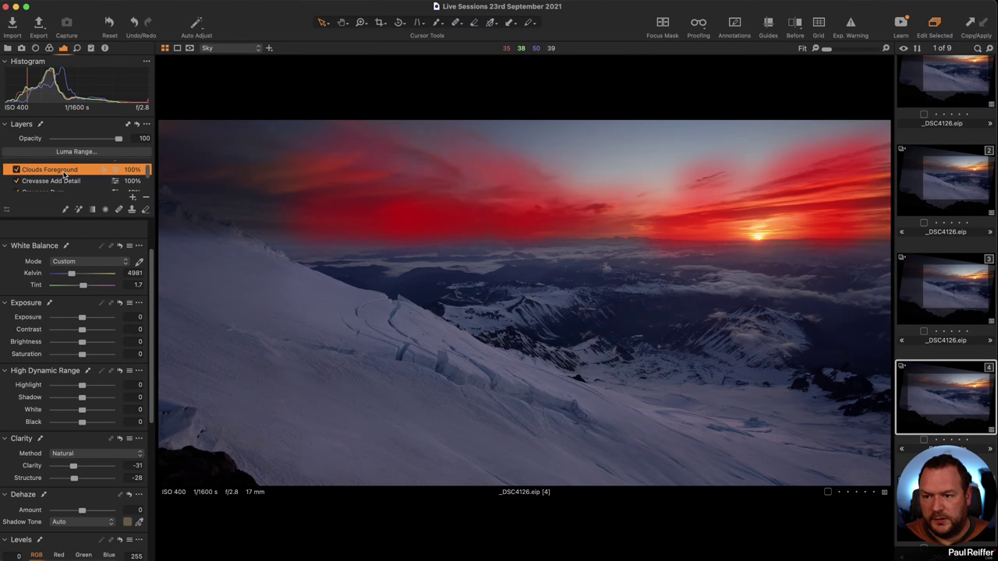
{"action": "scroll", "coordinate": [60, 193], "scroll_direction": "up", "scroll_amount": 1}
{"action": "scroll", "coordinate": [60, 191], "scroll_direction": "down", "scroll_amount": 1}
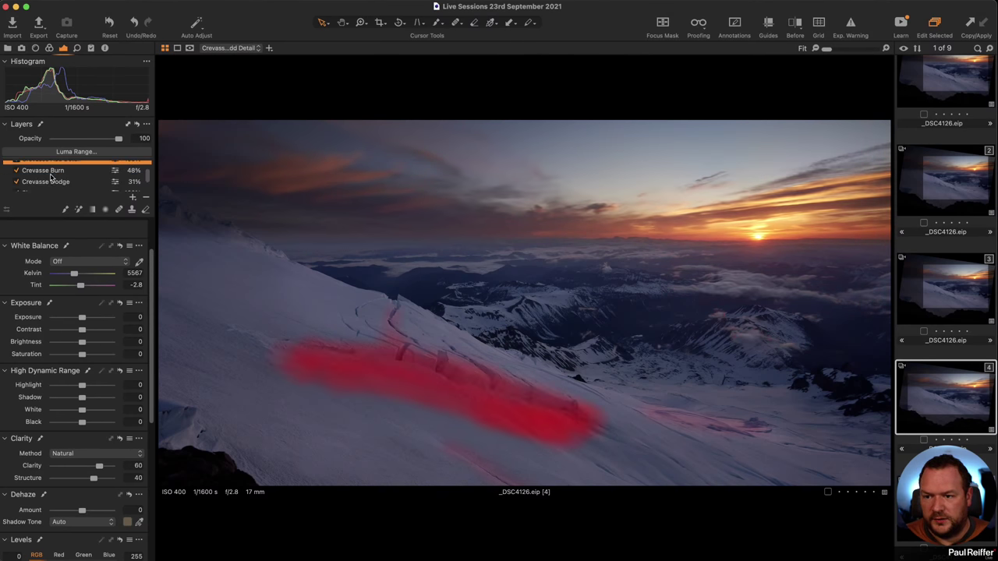
{"action": "left_click", "coordinate": [53, 172]}
{"action": "left_click", "coordinate": [61, 184]}
{"action": "scroll", "coordinate": [62, 184], "scroll_direction": "down", "scroll_amount": 2}
{"action": "left_click", "coordinate": [63, 183]}
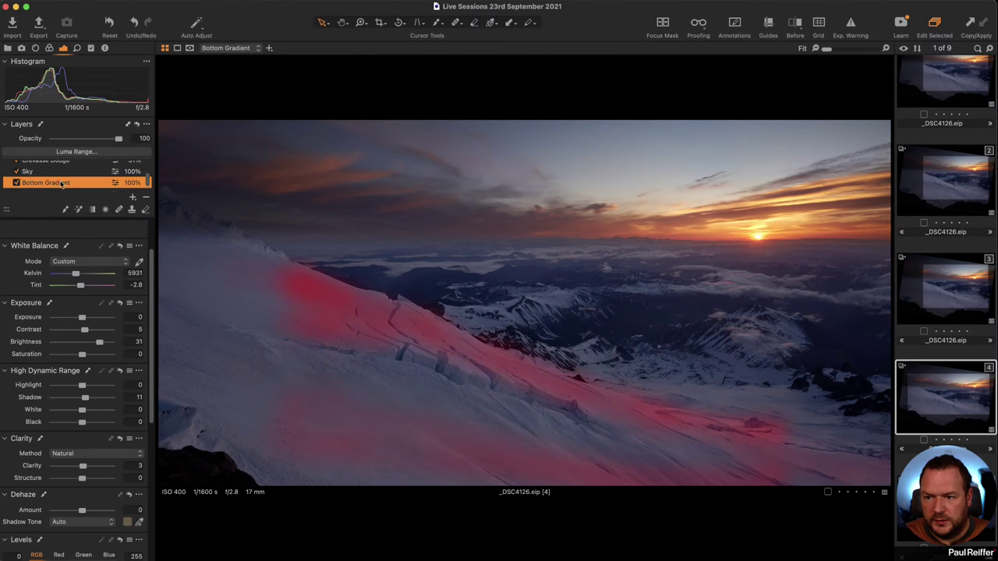
{"action": "scroll", "coordinate": [62, 183], "scroll_direction": "down", "scroll_amount": 1}
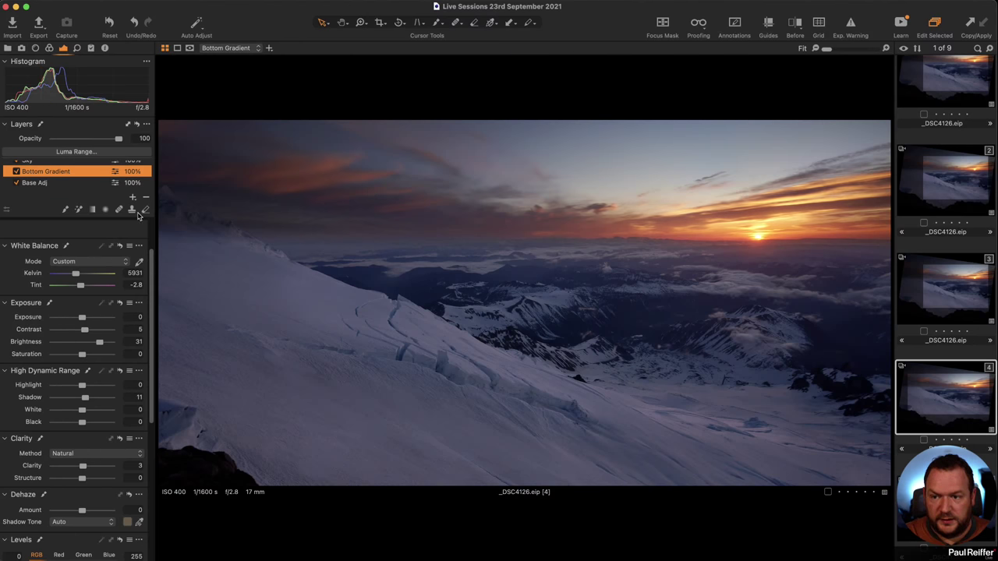
Step: Enlarge the eraser, raise its flow to 100, and rasterize the Bottom Gradient mask
{"action": "right_click", "coordinate": [309, 279]}
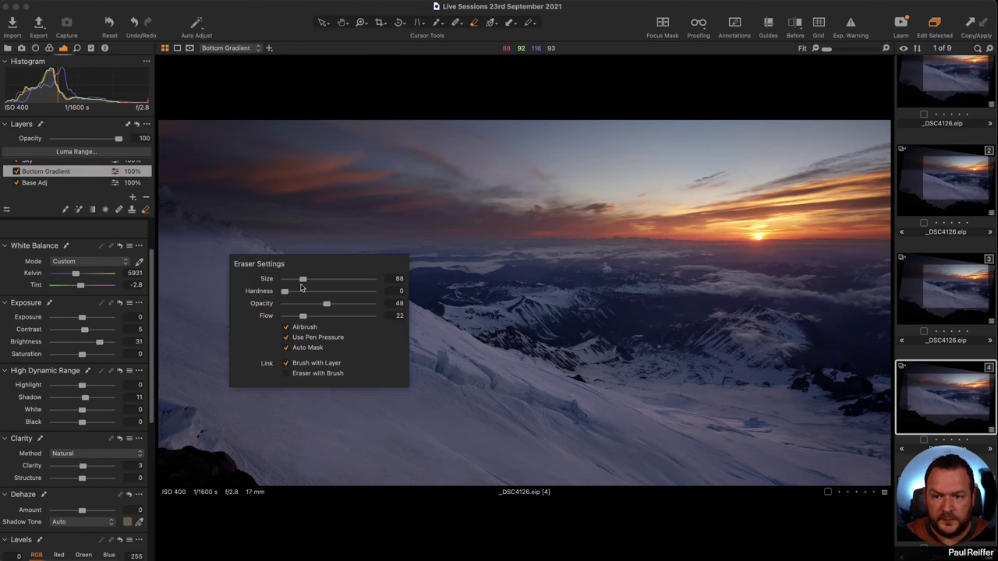
{"action": "mouse_move", "coordinate": [306, 279]}
{"action": "left_mouse_down"}
{"action": "mouse_move", "coordinate": [431, 307]}
{"action": "mouse_move", "coordinate": [400, 311]}
{"action": "left_mouse_up"}
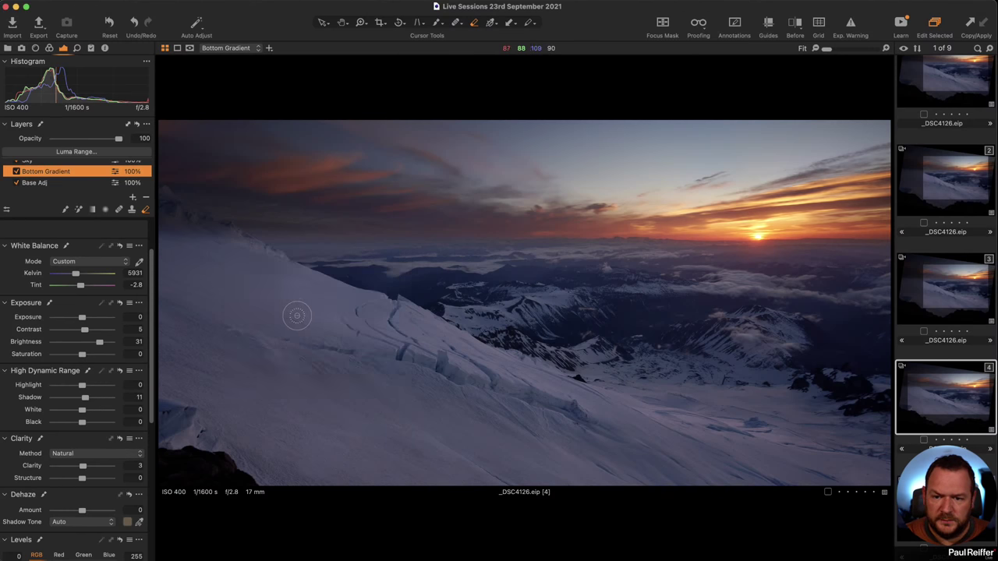
{"action": "right_click", "coordinate": [297, 313]}
{"action": "left_click_drag", "start_coordinate": [295, 351], "coordinate": [391, 355]}
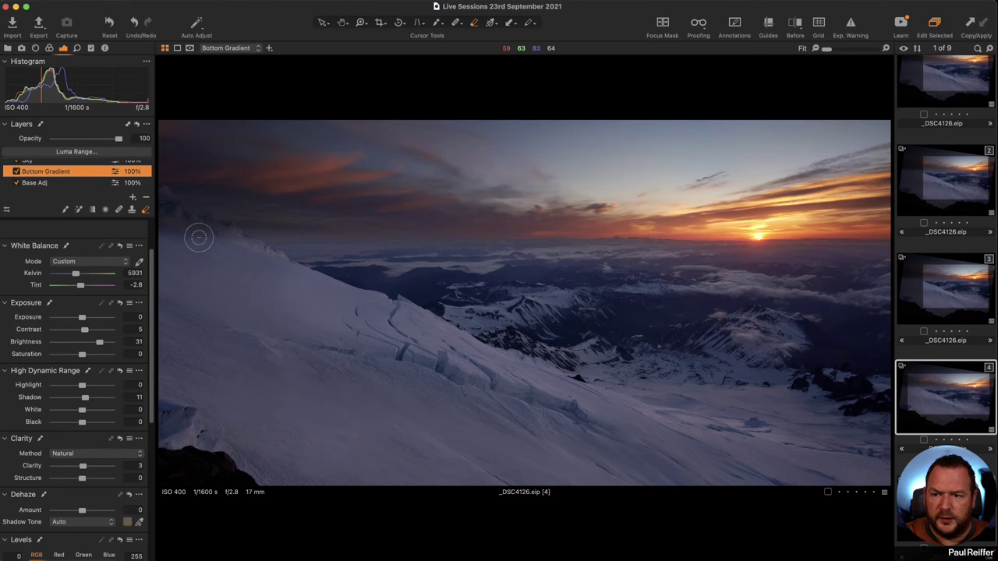
{"action": "left_click", "coordinate": [193, 234]}
{"action": "left_click", "coordinate": [708, 293]}
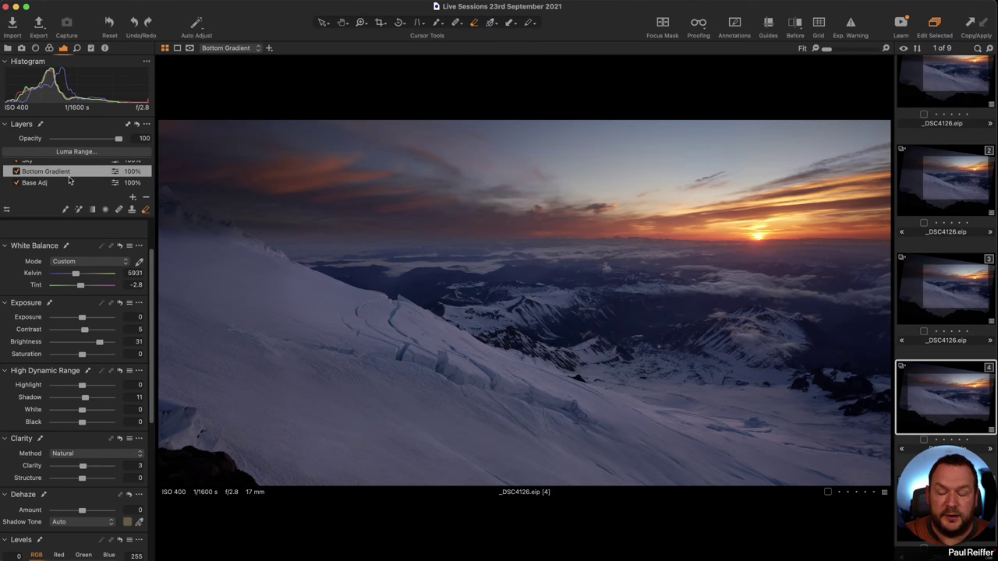
Step: Set the Draw Mask brush to Flow 100 with pen pressure turned off
{"action": "left_click", "coordinate": [65, 209]}
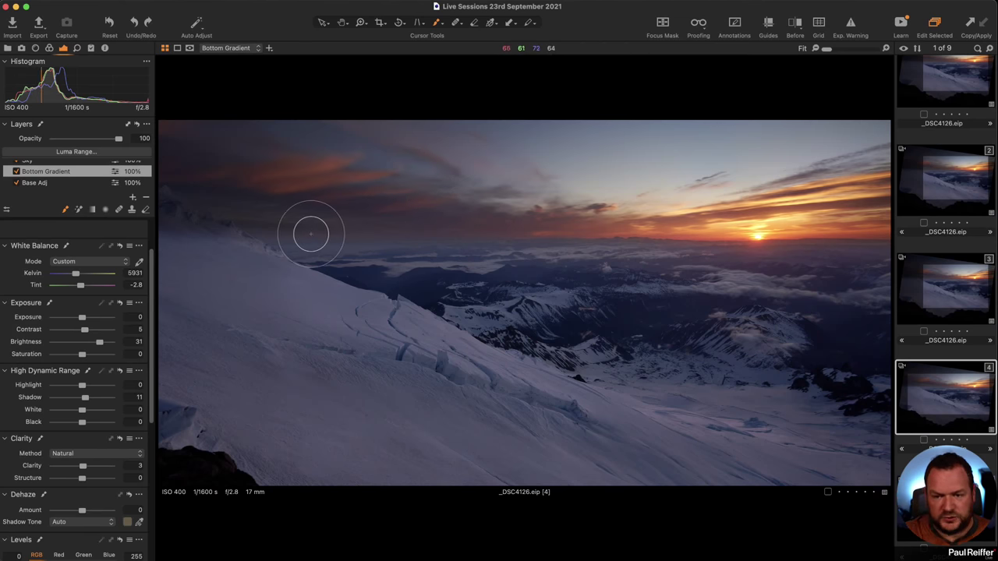
{"action": "right_click", "coordinate": [229, 276]}
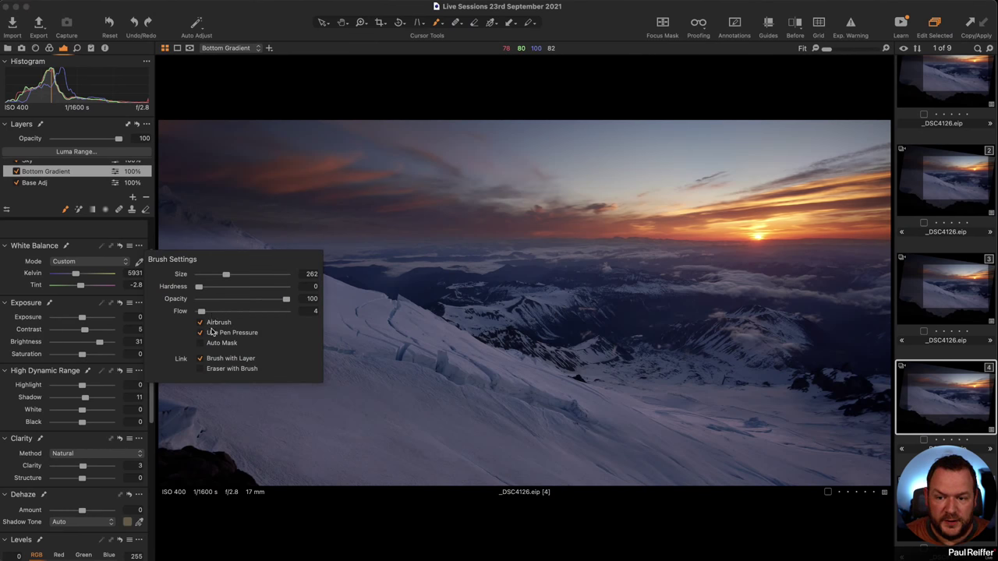
{"action": "left_click", "coordinate": [201, 333]}
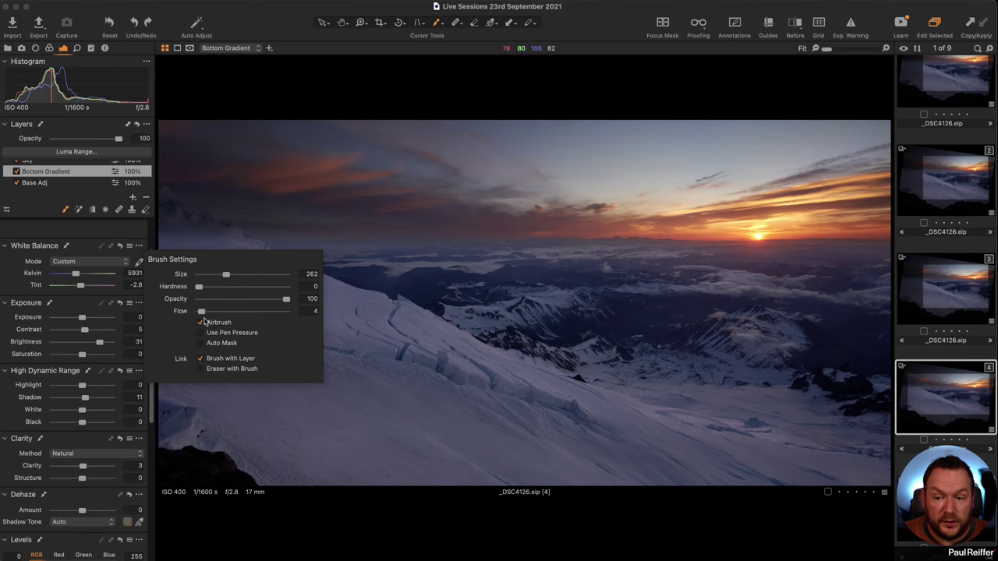
{"action": "left_click_drag", "start_coordinate": [202, 311], "coordinate": [288, 313]}
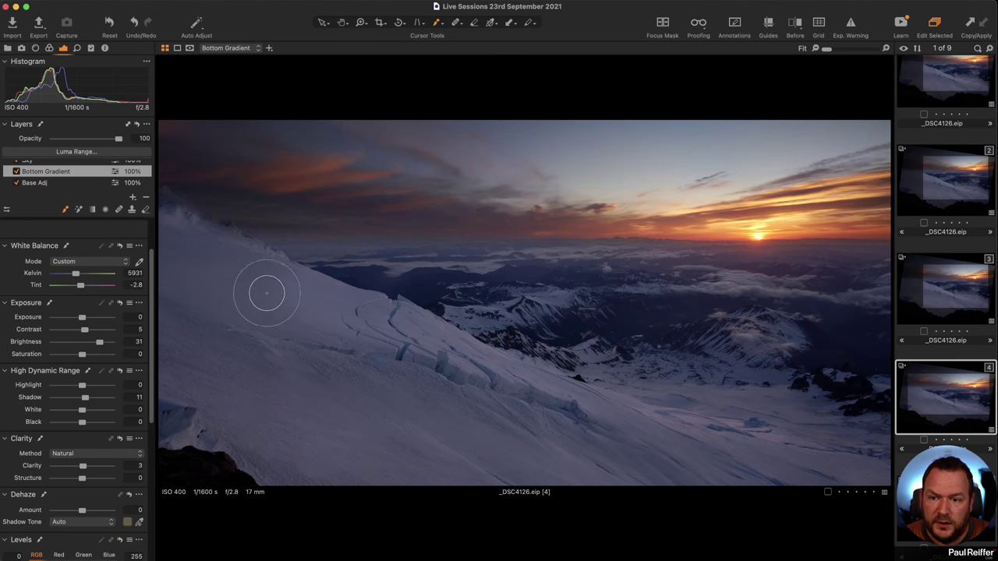
Step: Zoom to 100% on the upper-left slope and paint the mask along its edge with a smaller brush
{"action": "key", "text": "z"}
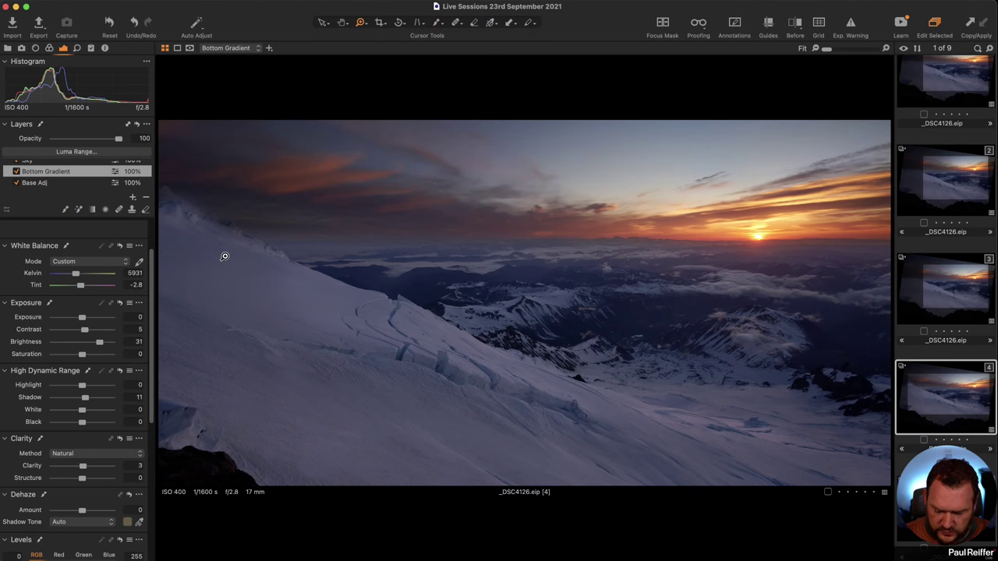
{"action": "left_click", "coordinate": [224, 257]}
{"action": "left_click", "coordinate": [221, 185]}
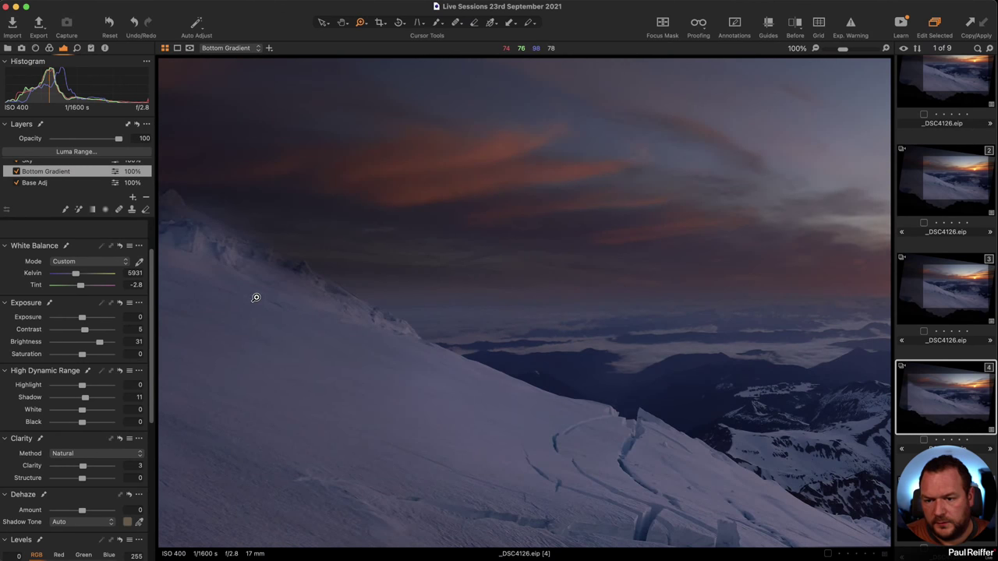
{"action": "key", "text": "b"}
{"action": "key", "text": "bracketleft"}
{"action": "key", "text": "bracketleft"}
{"action": "key", "text": "bracketleft"}
{"action": "key", "text": "bracketleft"}
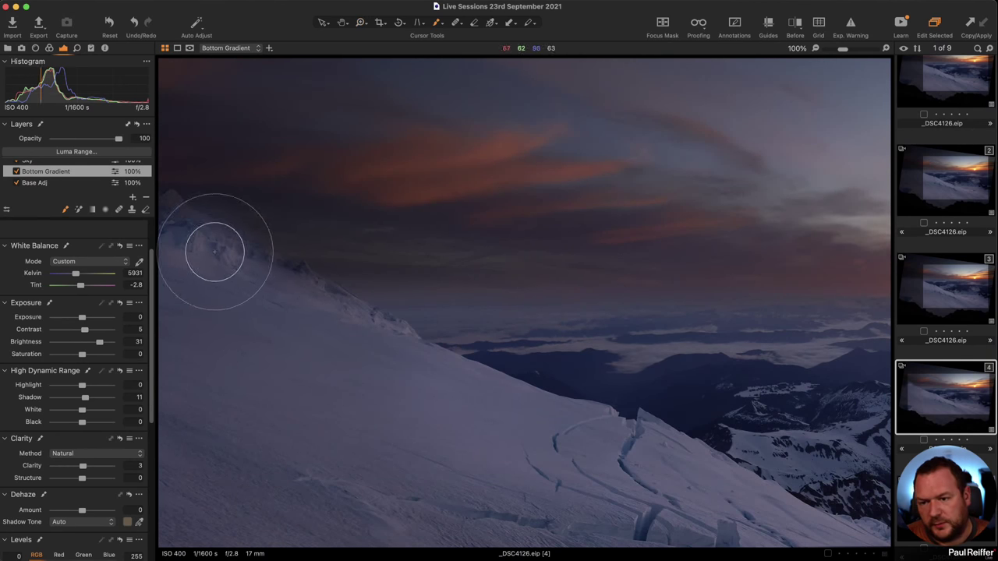
{"action": "key", "text": "bracketleft"}
{"action": "key", "text": "bracketleft"}
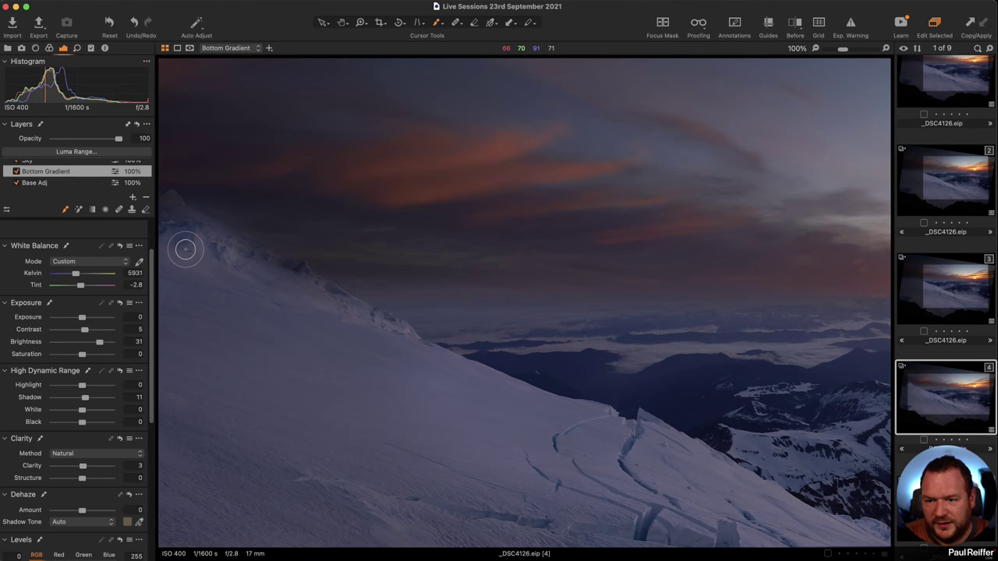
{"action": "mouse_move", "coordinate": [172, 205]}
{"action": "left_mouse_down"}
{"action": "mouse_move", "coordinate": [176, 248]}
{"action": "mouse_move", "coordinate": [168, 200]}
{"action": "mouse_move", "coordinate": [162, 242]}
{"action": "mouse_move", "coordinate": [183, 234]}
{"action": "mouse_move", "coordinate": [179, 213]}
{"action": "mouse_move", "coordinate": [294, 282]}
{"action": "mouse_move", "coordinate": [183, 231]}
{"action": "mouse_move", "coordinate": [337, 317]}
{"action": "mouse_move", "coordinate": [250, 280]}
{"action": "mouse_move", "coordinate": [284, 305]}
{"action": "mouse_move", "coordinate": [217, 234]}
{"action": "mouse_move", "coordinate": [302, 276]}
{"action": "mouse_move", "coordinate": [369, 325]}
{"action": "mouse_move", "coordinate": [286, 268]}
{"action": "mouse_move", "coordinate": [404, 354]}
{"action": "mouse_move", "coordinate": [347, 311]}
{"action": "mouse_move", "coordinate": [400, 339]}
{"action": "mouse_move", "coordinate": [302, 270]}
{"action": "mouse_move", "coordinate": [332, 375]}
{"action": "left_mouse_up"}
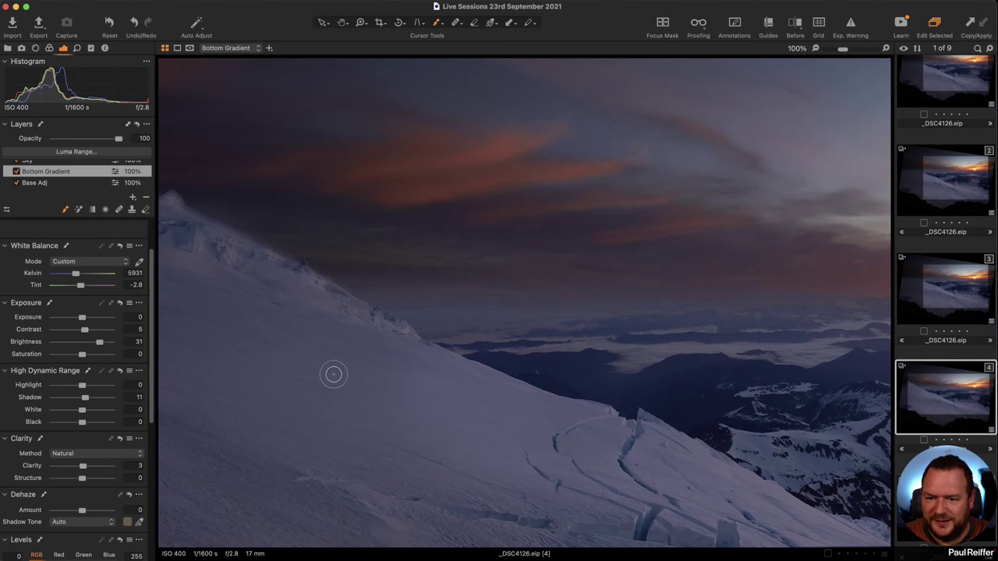
Step: Erase the mask along the ridge with a smaller, harder eraser
{"action": "key", "text": "e"}
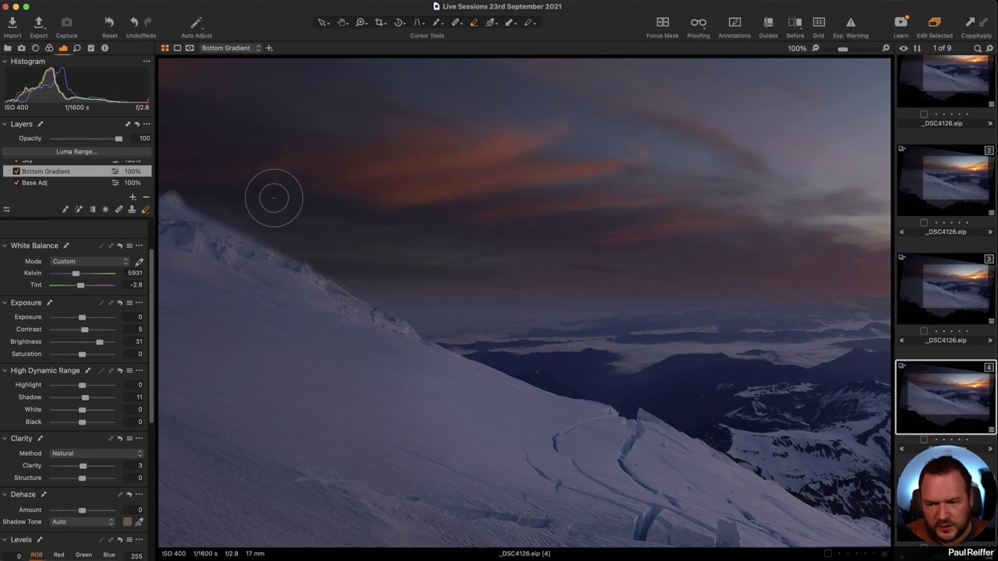
{"action": "key", "text": "bracketleft"}
{"action": "key", "text": "bracketleft"}
{"action": "key", "text": "bracketleft"}
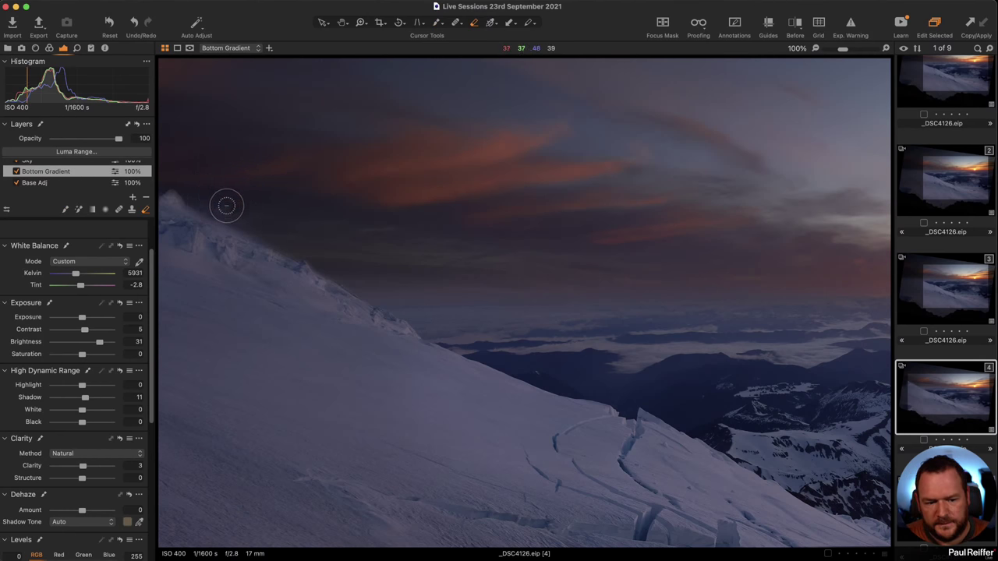
{"action": "key", "text": "bracketleft"}
{"action": "key", "text": "bracketleft"}
{"action": "mouse_move", "coordinate": [191, 199]}
{"action": "left_mouse_down"}
{"action": "mouse_move", "coordinate": [300, 246]}
{"action": "mouse_move", "coordinate": [192, 196]}
{"action": "mouse_move", "coordinate": [200, 218]}
{"action": "mouse_move", "coordinate": [243, 219]}
{"action": "left_mouse_up"}
{"action": "right_click", "coordinate": [198, 204]}
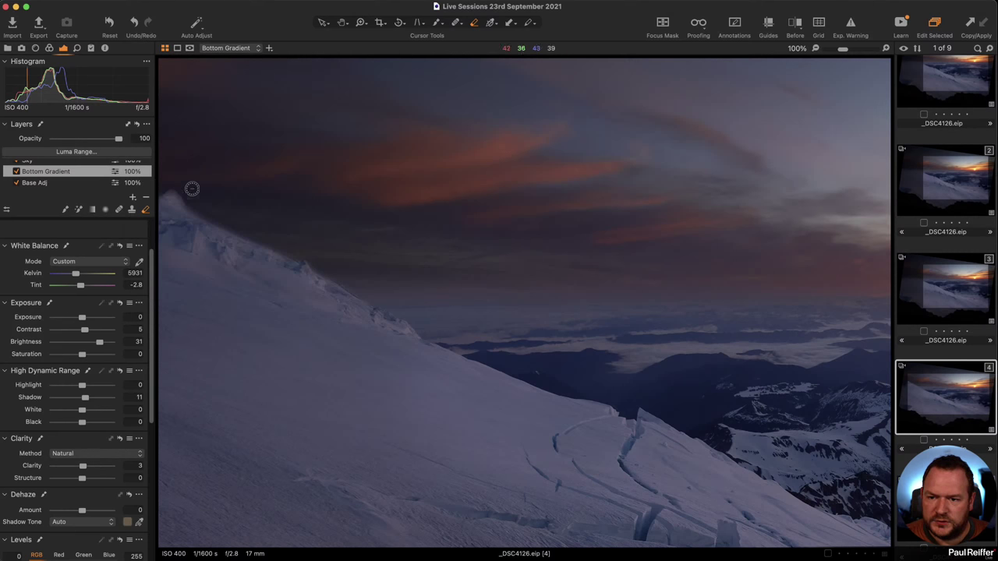
{"action": "left_click_drag", "start_coordinate": [192, 190], "coordinate": [189, 196]}
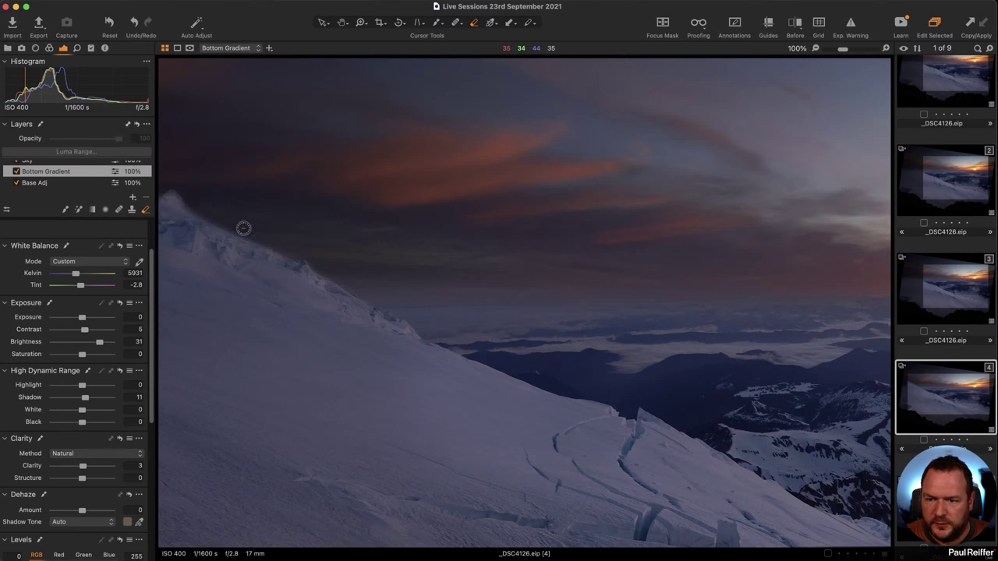
{"action": "left_click_drag", "start_coordinate": [281, 244], "coordinate": [307, 247]}
{"action": "mouse_move", "coordinate": [194, 196]}
{"action": "left_mouse_down"}
{"action": "mouse_move", "coordinate": [187, 185]}
{"action": "mouse_move", "coordinate": [230, 223]}
{"action": "mouse_move", "coordinate": [211, 203]}
{"action": "left_mouse_up"}
{"action": "left_click_drag", "start_coordinate": [234, 220], "coordinate": [244, 219]}
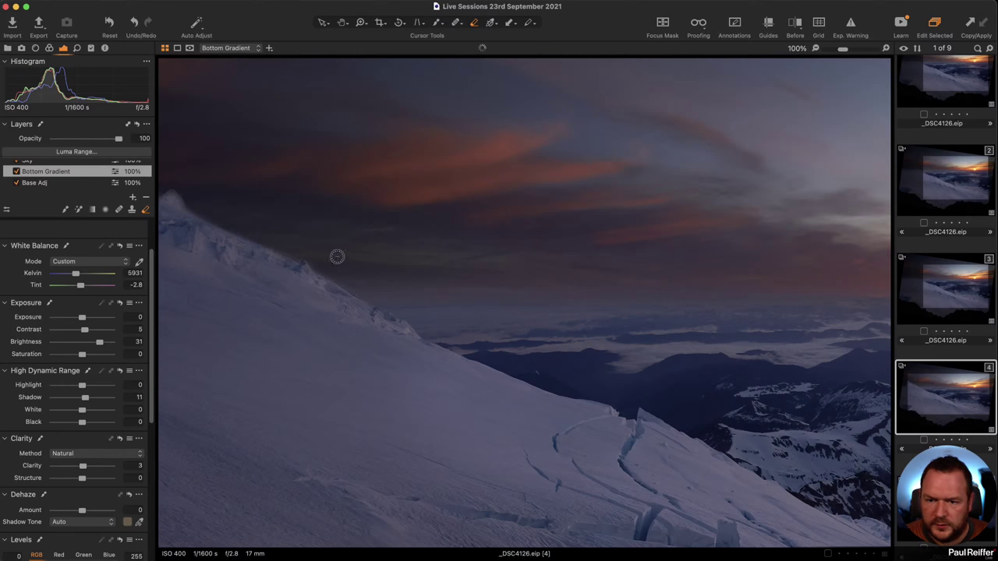
{"action": "mouse_move", "coordinate": [282, 245]}
{"action": "left_mouse_down"}
{"action": "mouse_move", "coordinate": [273, 240]}
{"action": "mouse_move", "coordinate": [350, 278]}
{"action": "mouse_move", "coordinate": [336, 271]}
{"action": "mouse_move", "coordinate": [364, 272]}
{"action": "mouse_move", "coordinate": [354, 271]}
{"action": "left_mouse_up"}
Step: Repaint the mask along the ridge line with a Size 55, Hardness 85 brush
{"action": "key", "text": "b"}
{"action": "right_click", "coordinate": [311, 261]}
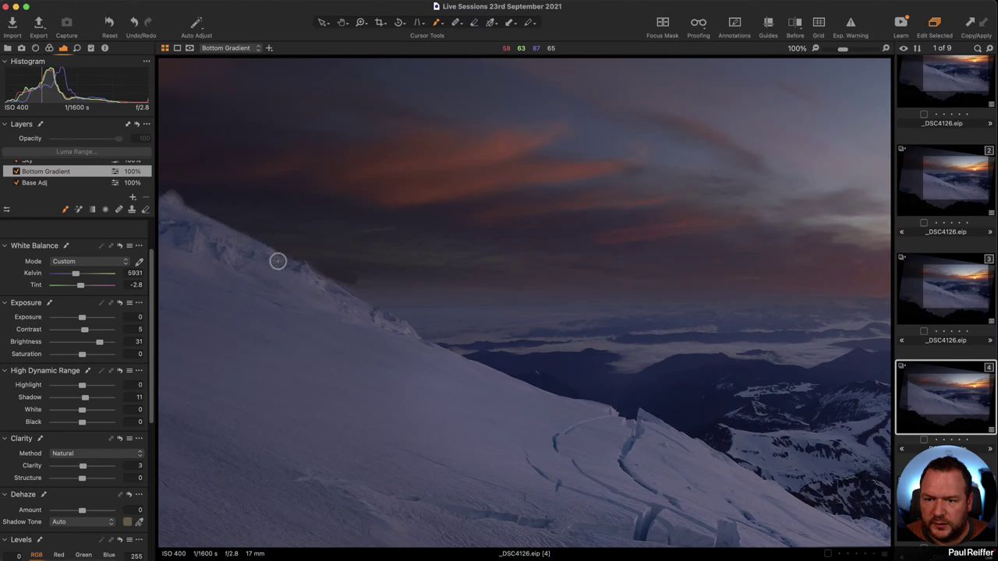
{"action": "left_click_drag", "start_coordinate": [299, 277], "coordinate": [314, 286]}
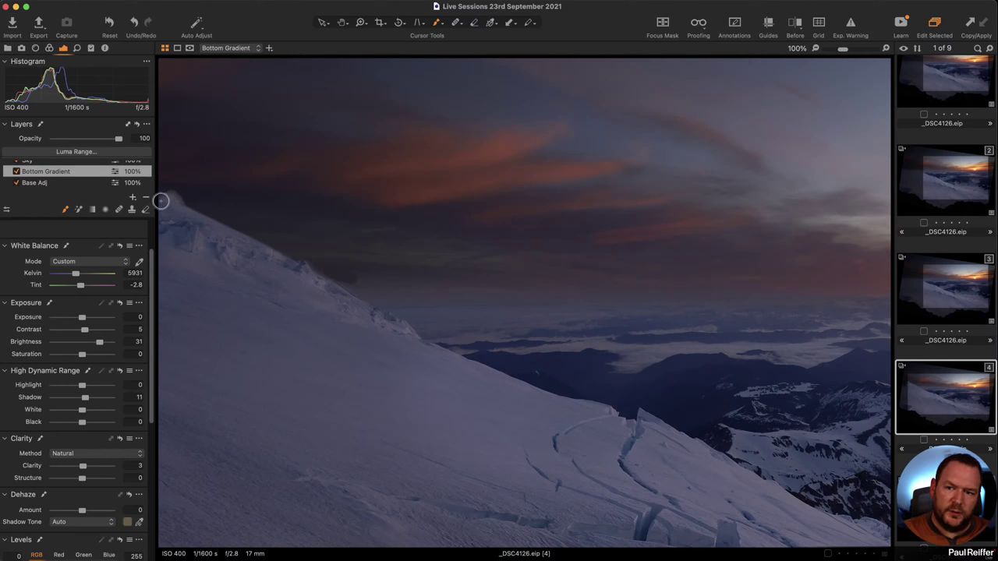
Step: Magnify the ridge and paint a faint stroke above it at Opacity 14, Hardness 17
{"action": "key", "text": "z"}
{"action": "left_click", "coordinate": [559, 299], "text": "alt"}
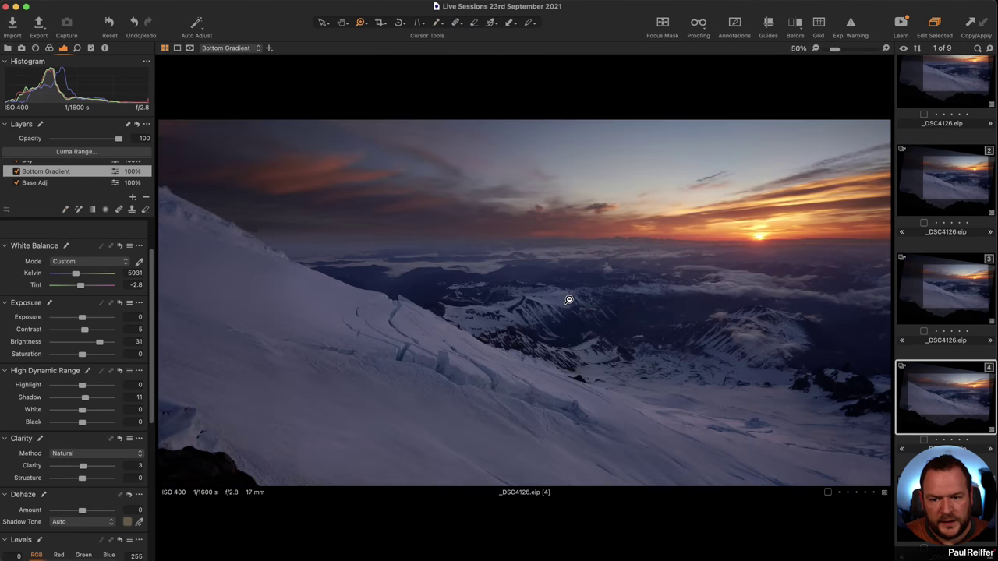
{"action": "left_click", "coordinate": [263, 229]}
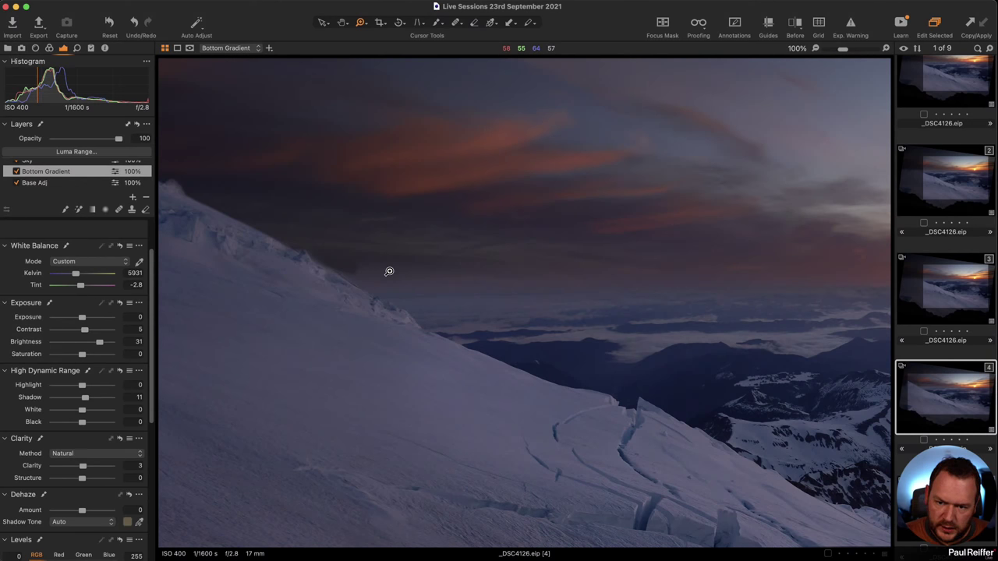
{"action": "key", "text": "b"}
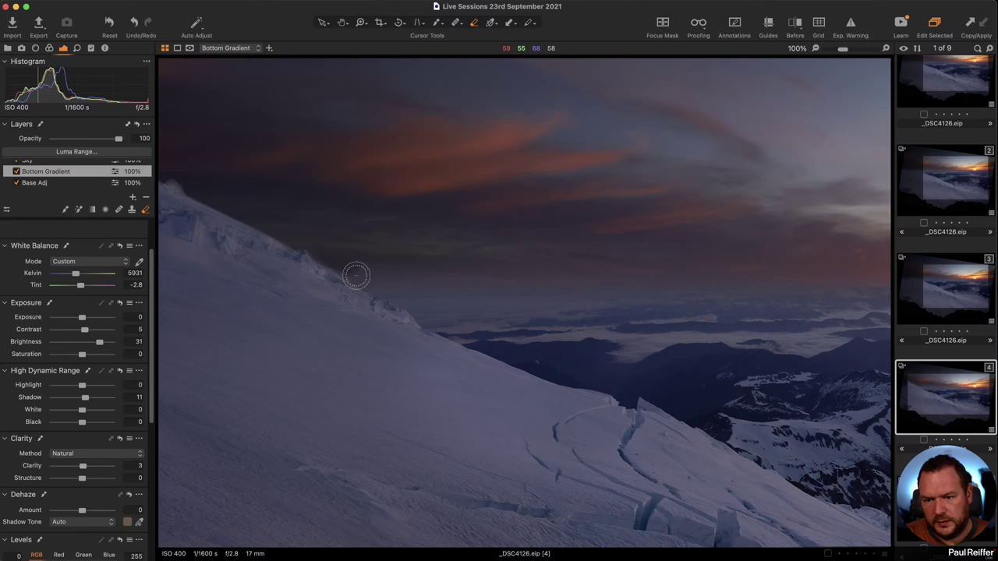
{"action": "key", "text": "b"}
{"action": "right_click", "coordinate": [393, 259]}
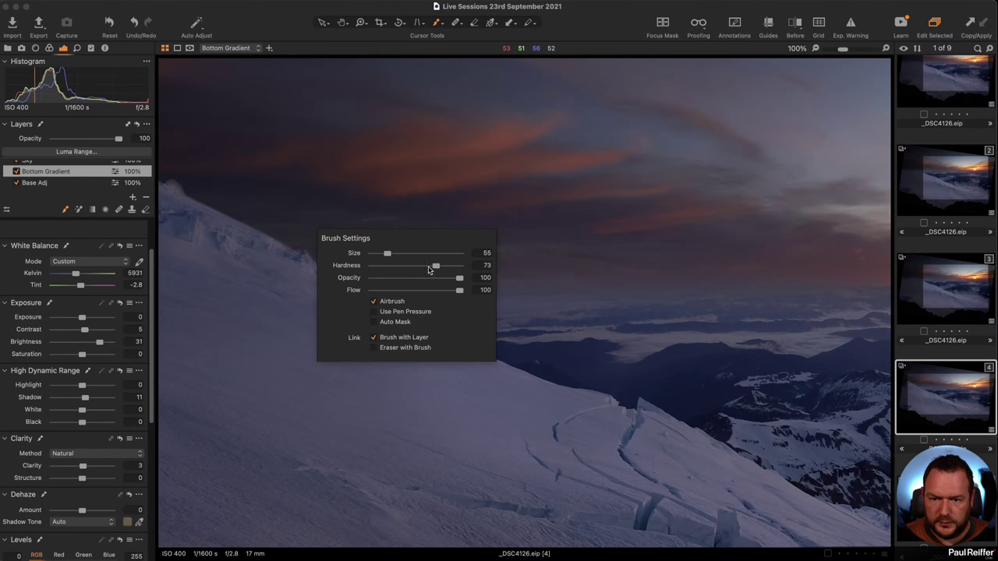
{"action": "mouse_move", "coordinate": [460, 277]}
{"action": "left_mouse_down"}
{"action": "mouse_move", "coordinate": [384, 278]}
{"action": "mouse_move", "coordinate": [387, 268]}
{"action": "left_mouse_up"}
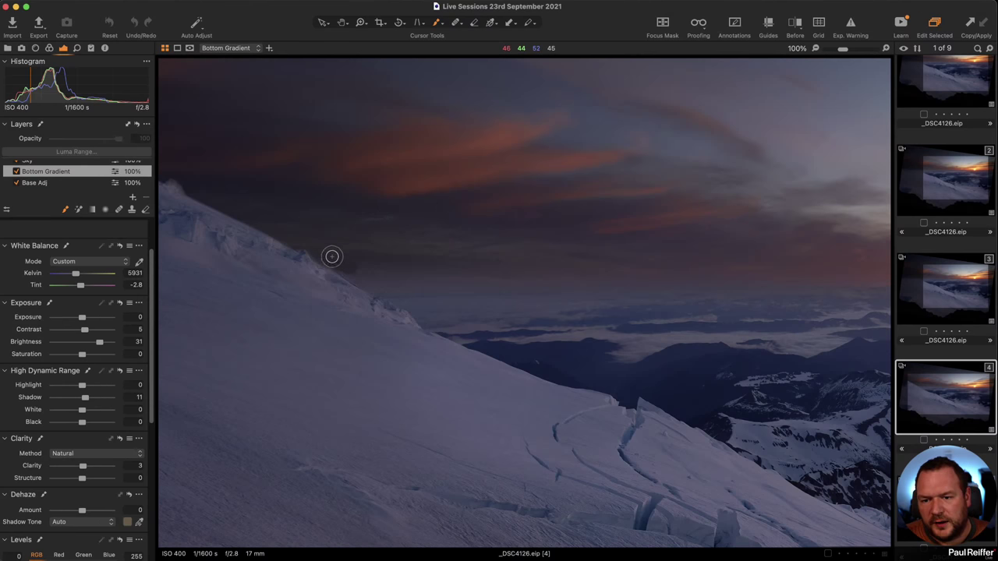
{"action": "mouse_move", "coordinate": [334, 258]}
{"action": "left_mouse_down"}
{"action": "mouse_move", "coordinate": [351, 272]}
{"action": "mouse_move", "coordinate": [323, 258]}
{"action": "mouse_move", "coordinate": [383, 280]}
{"action": "mouse_move", "coordinate": [317, 248]}
{"action": "mouse_move", "coordinate": [463, 301]}
{"action": "left_mouse_up"}
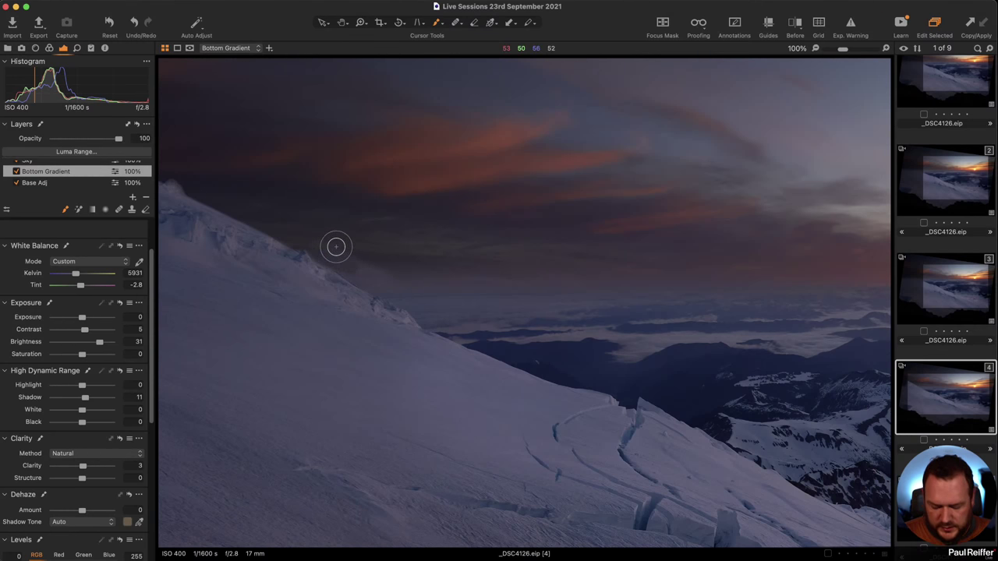
Step: Undo a stray erase across the ridge and toggle Bottom Gradient off and on to compare
{"action": "key", "text": "e"}
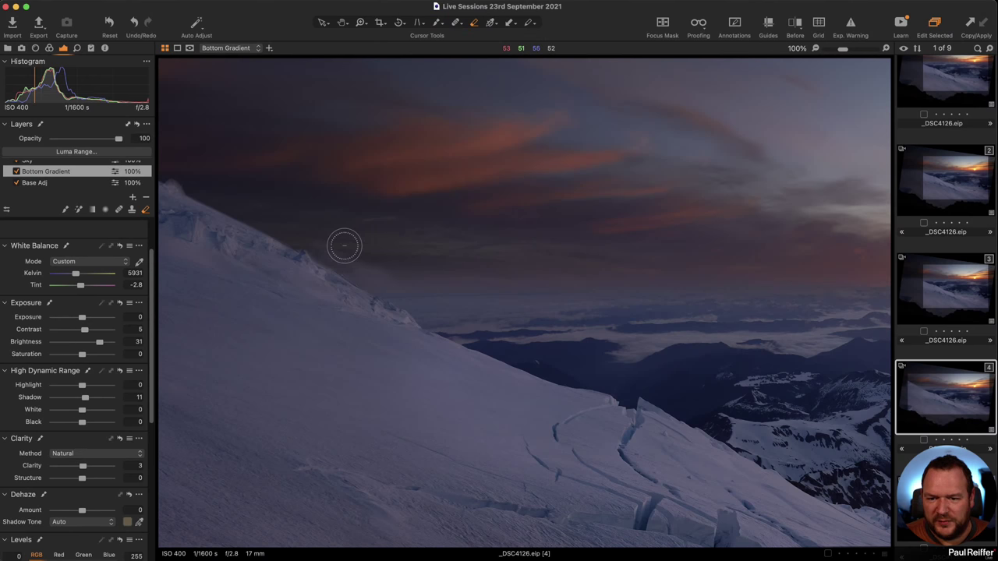
{"action": "mouse_move", "coordinate": [343, 241]}
{"action": "left_mouse_down"}
{"action": "mouse_move", "coordinate": [434, 296]}
{"action": "mouse_move", "coordinate": [361, 268]}
{"action": "mouse_move", "coordinate": [519, 304]}
{"action": "left_mouse_up"}
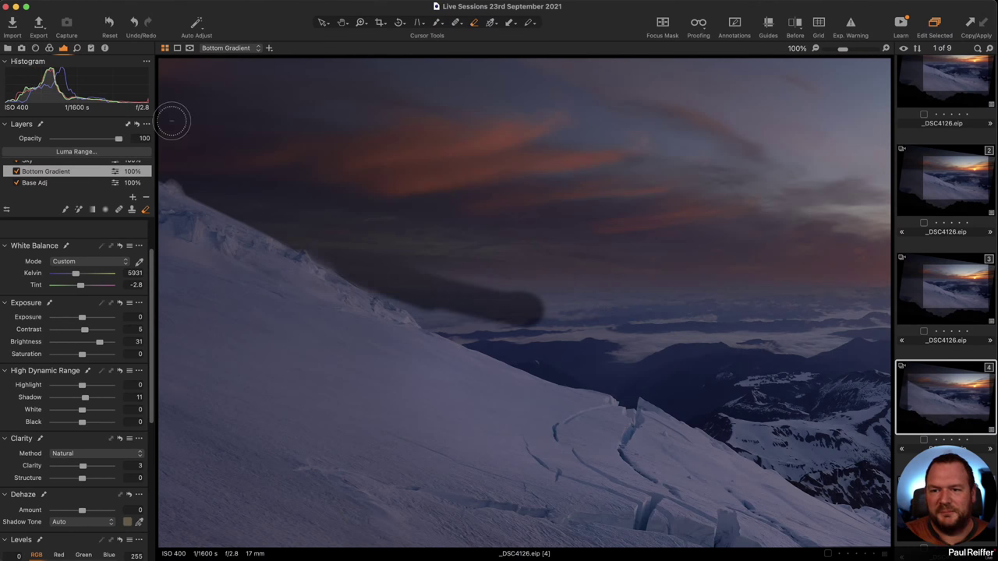
{"action": "key", "text": "super+z"}
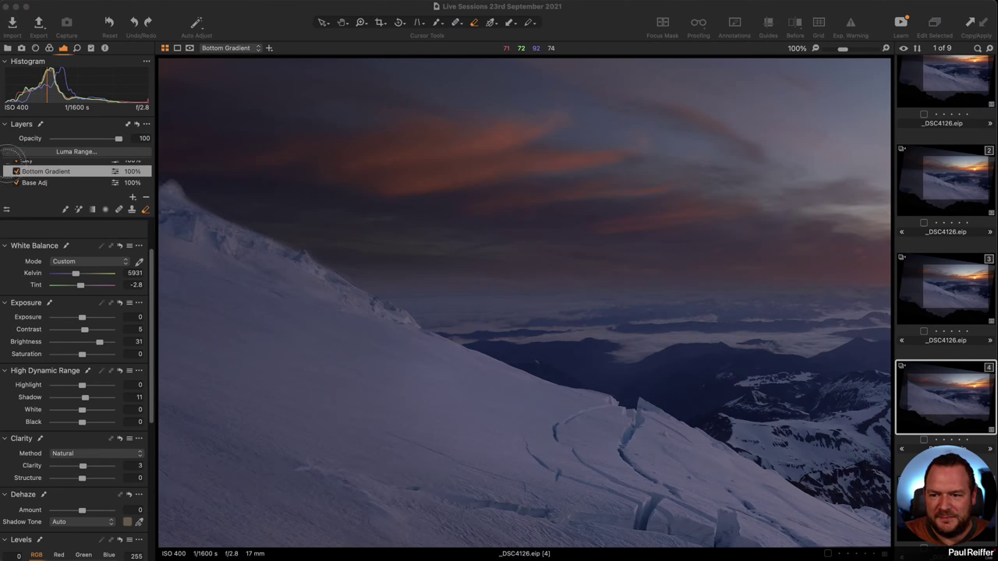
{"action": "left_click", "coordinate": [17, 170]}
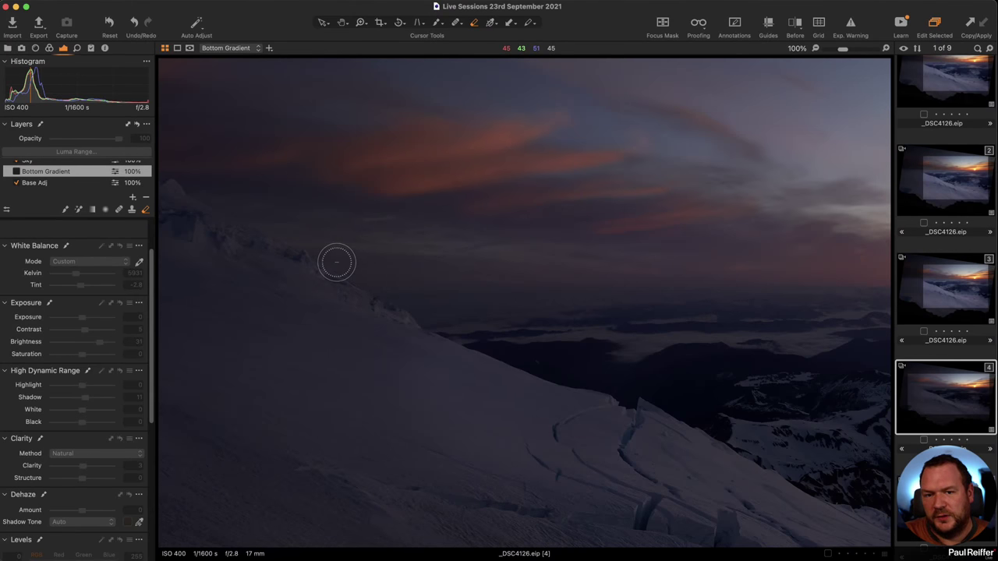
{"action": "left_click", "coordinate": [16, 171]}
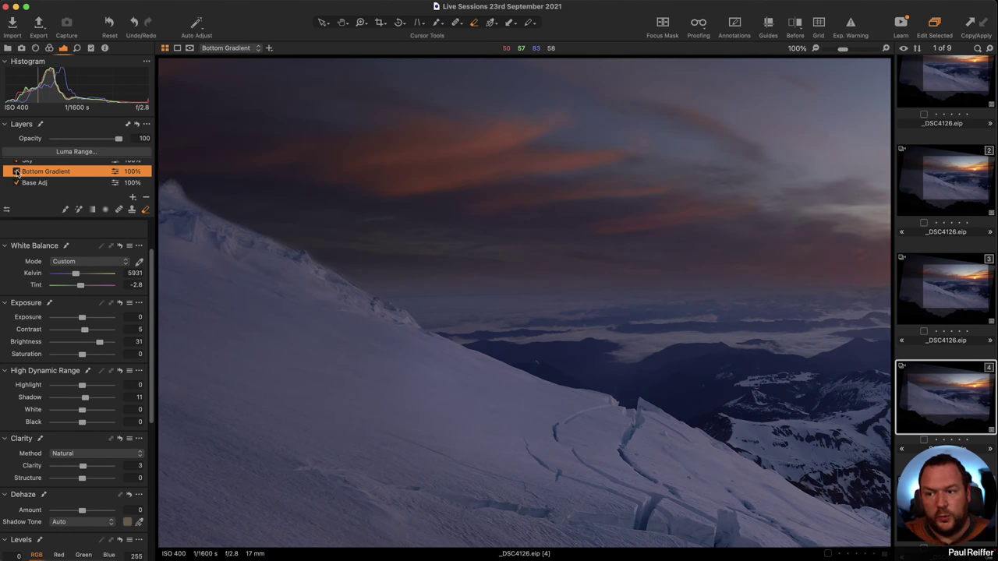
{"action": "left_click", "coordinate": [16, 172]}
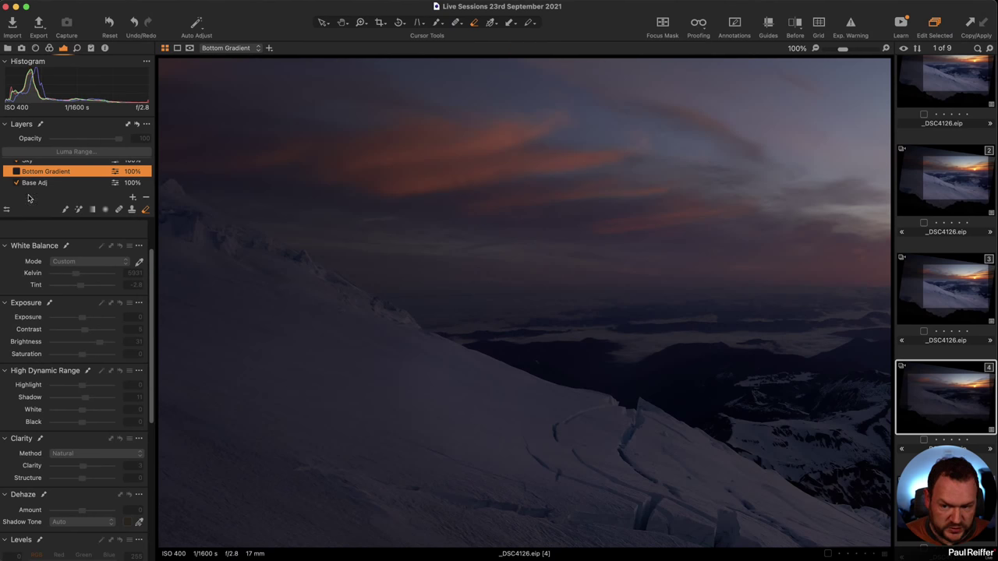
{"action": "left_click", "coordinate": [16, 171]}
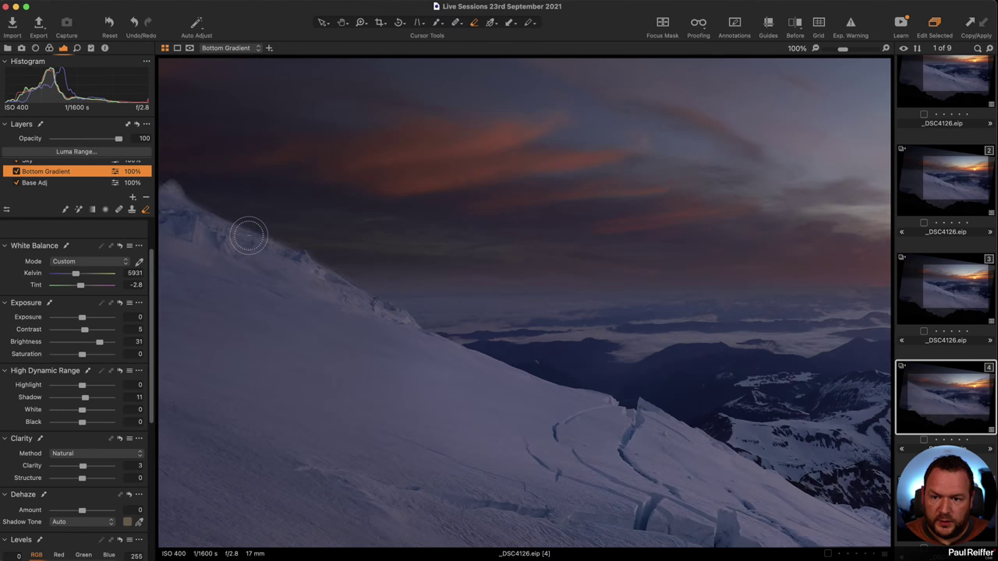
{"action": "key", "text": "ctrl+l"}
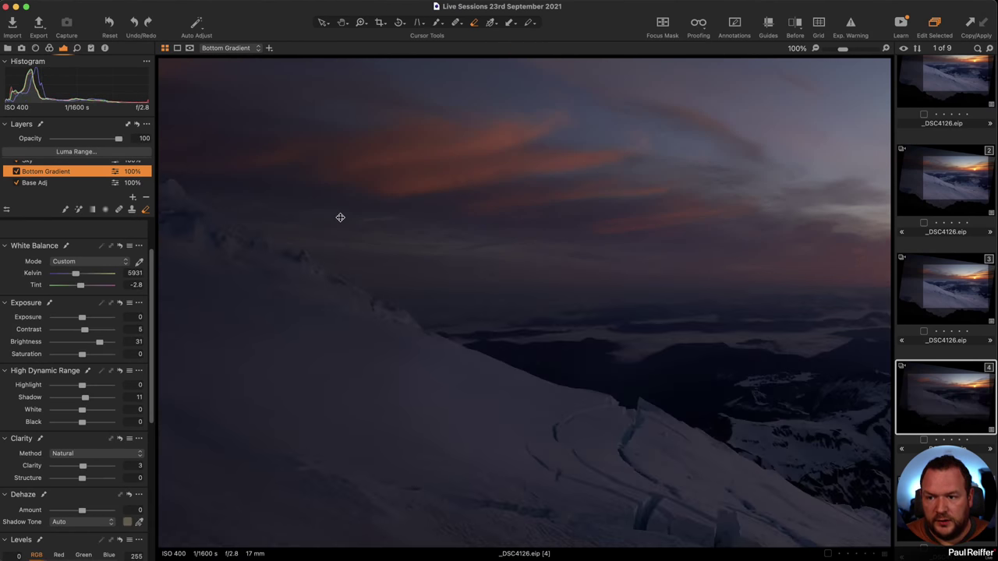
{"action": "key", "text": "ctrl+l"}
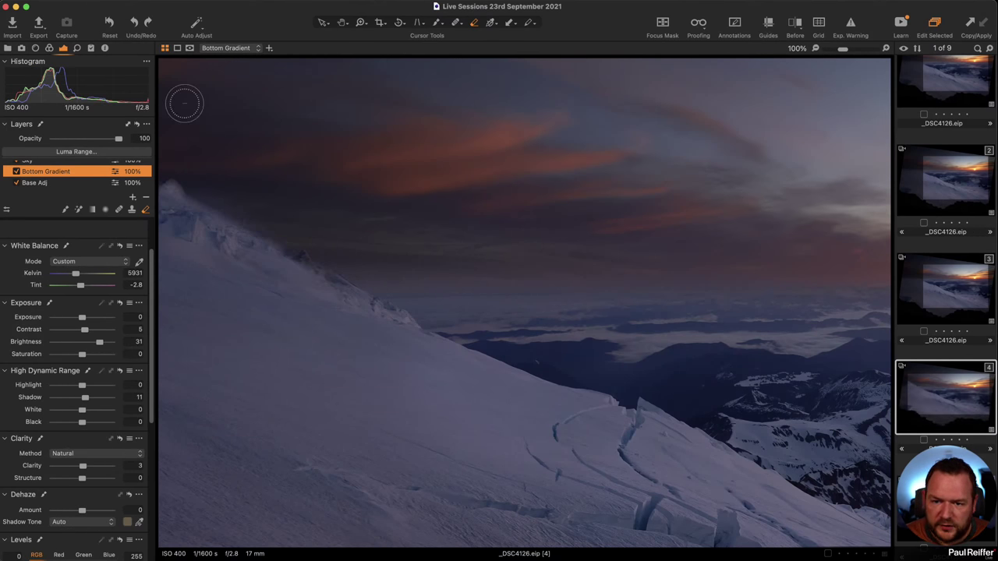
{"action": "left_click", "coordinate": [148, 22]}
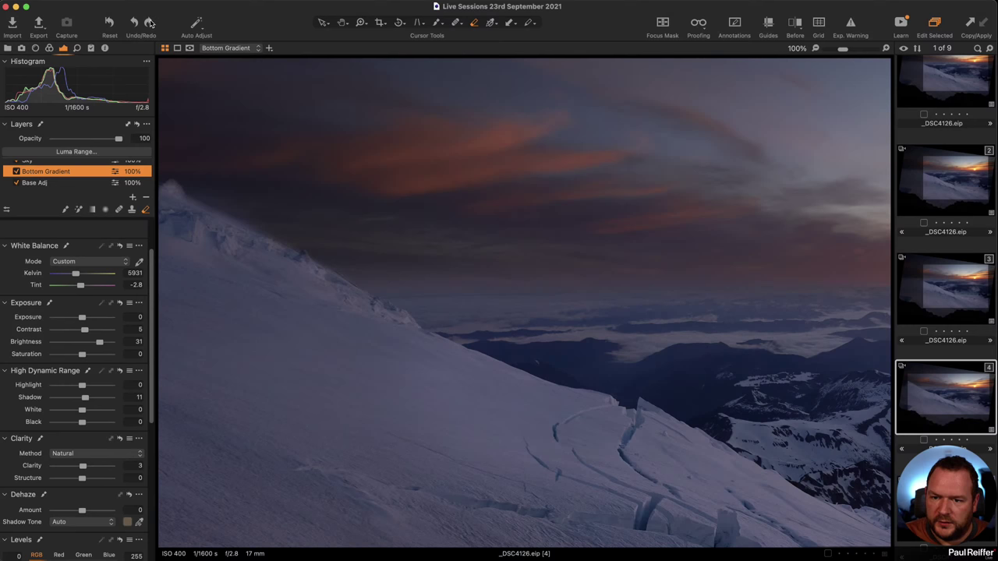
{"action": "left_click", "coordinate": [150, 22]}
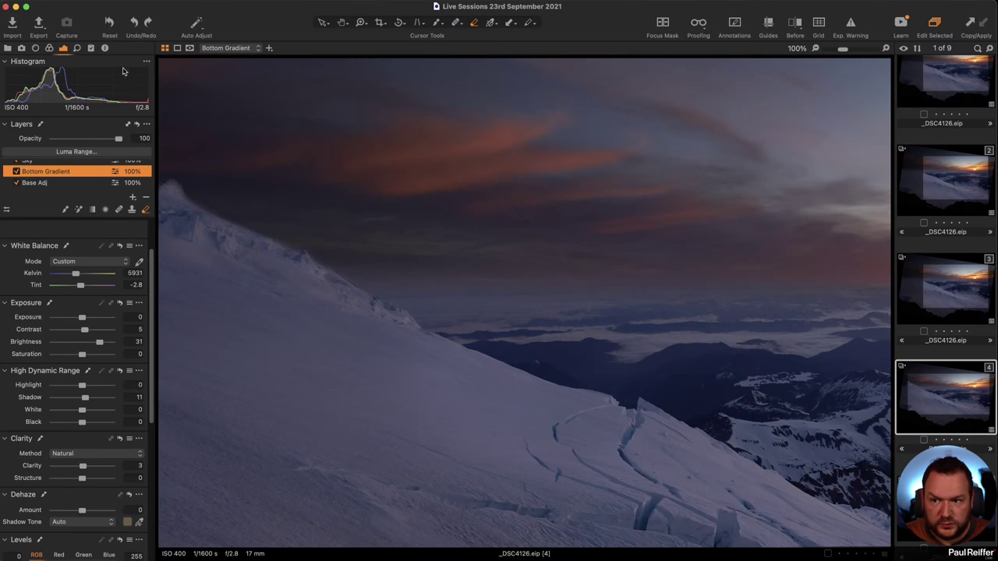
{"action": "left_click", "coordinate": [148, 23]}
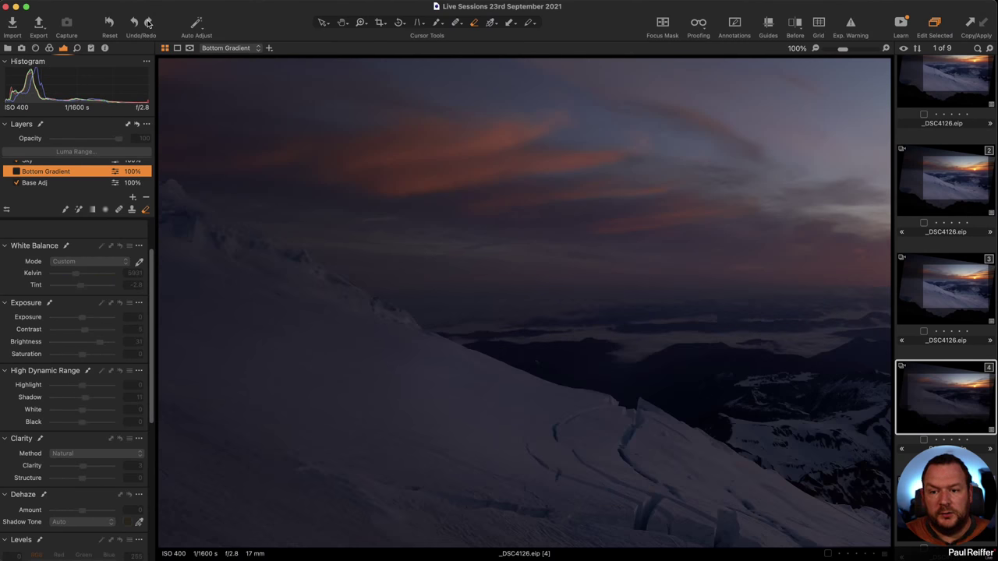
{"action": "left_click", "coordinate": [136, 24]}
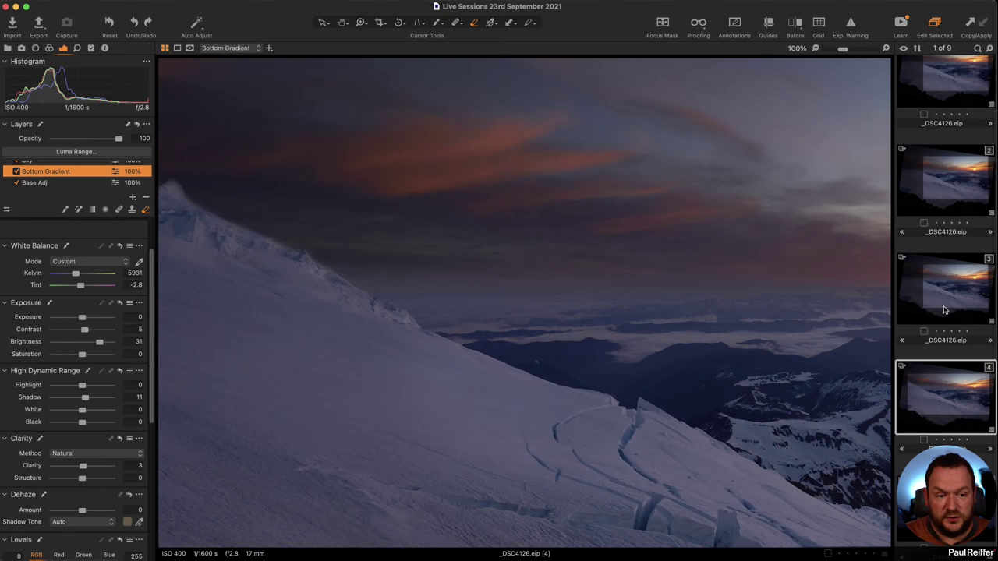
Step: Compare variants 3 and 4, then select _DSC4126.eip [4] and zoom to 67% on the lower-left
{"action": "left_click", "coordinate": [956, 295]}
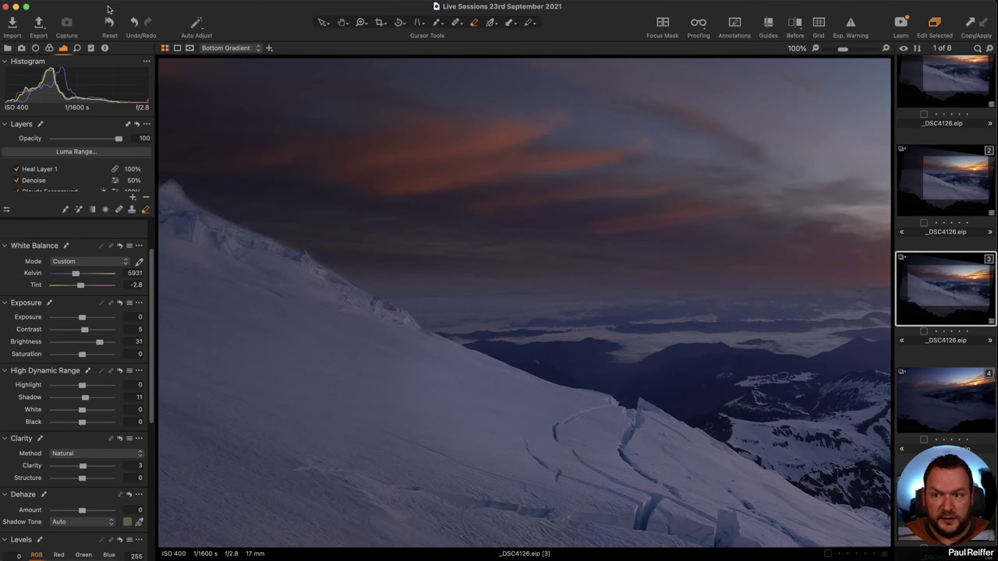
{"action": "left_click", "coordinate": [135, 23]}
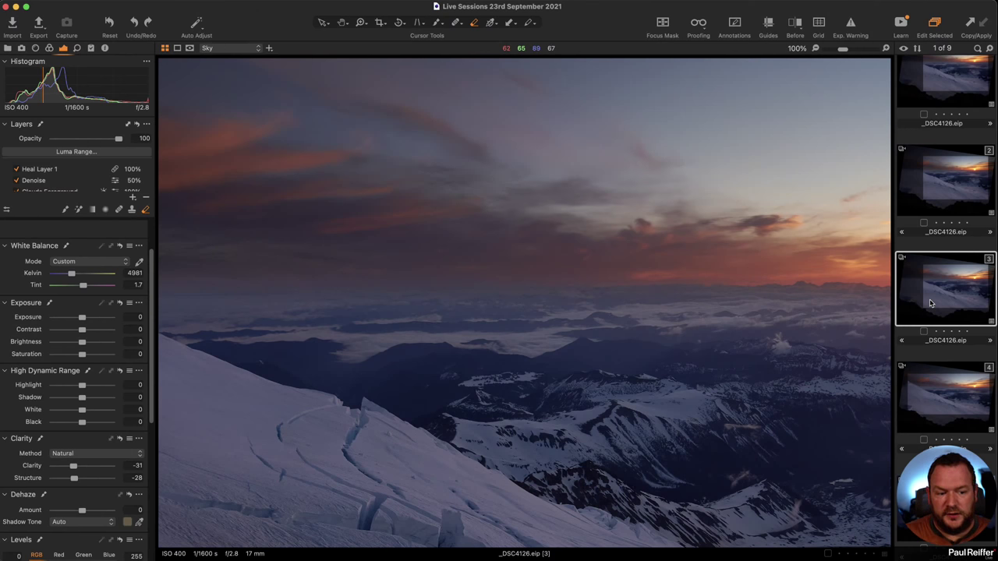
{"action": "left_click", "coordinate": [938, 375]}
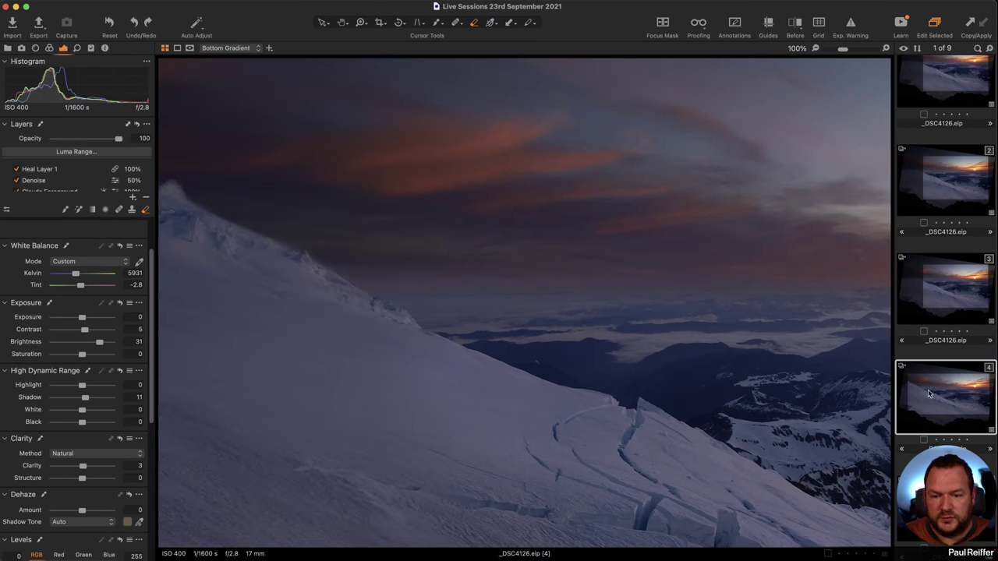
{"action": "key", "text": "z"}
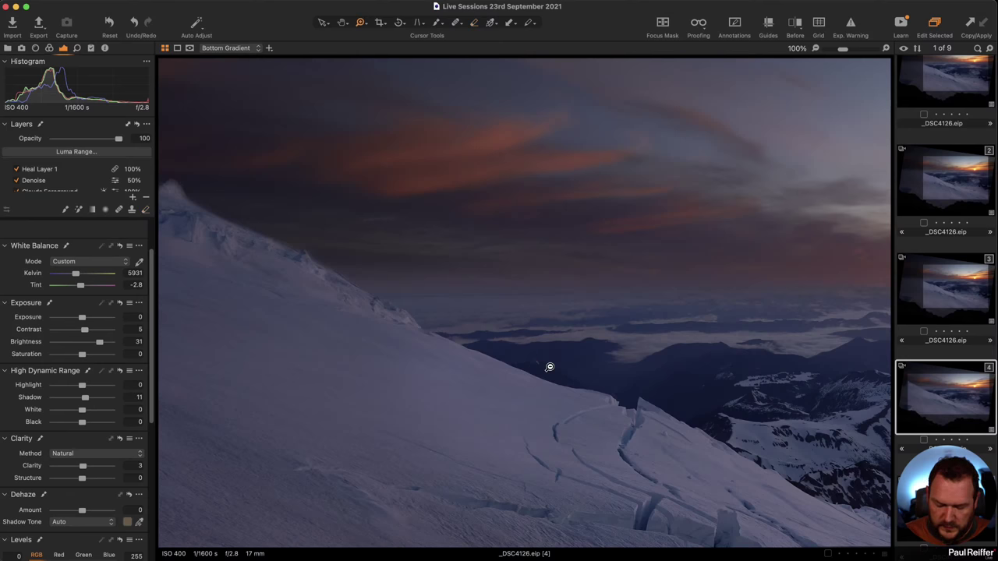
{"action": "left_click", "coordinate": [532, 367], "text": "alt"}
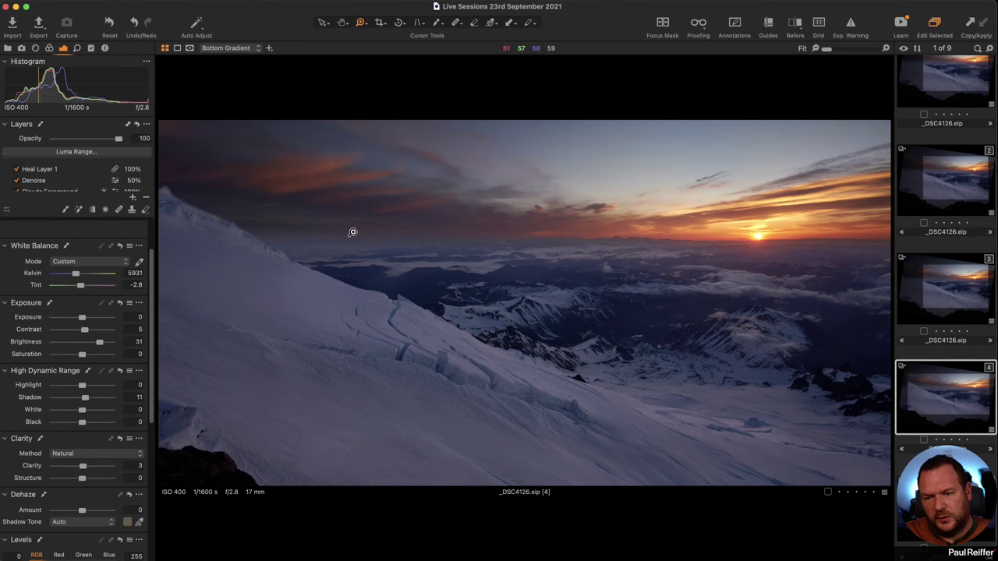
{"action": "left_click", "coordinate": [936, 292]}
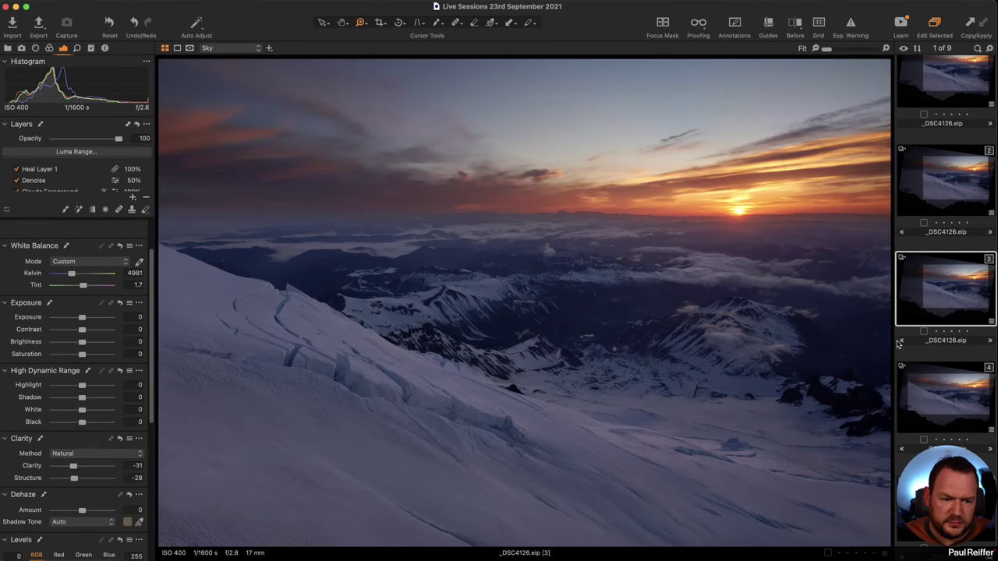
{"action": "left_click", "coordinate": [948, 401]}
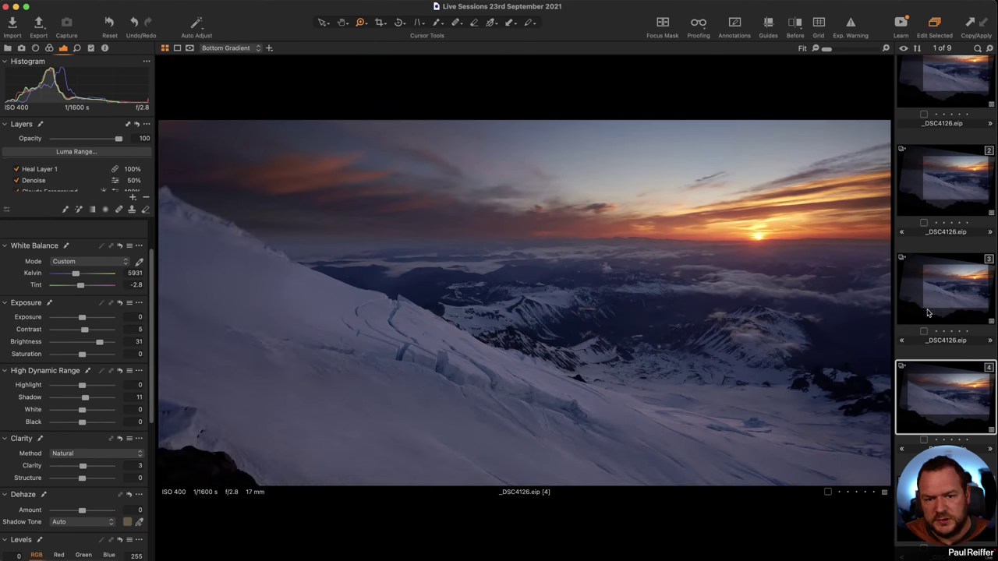
{"action": "left_click", "coordinate": [201, 472]}
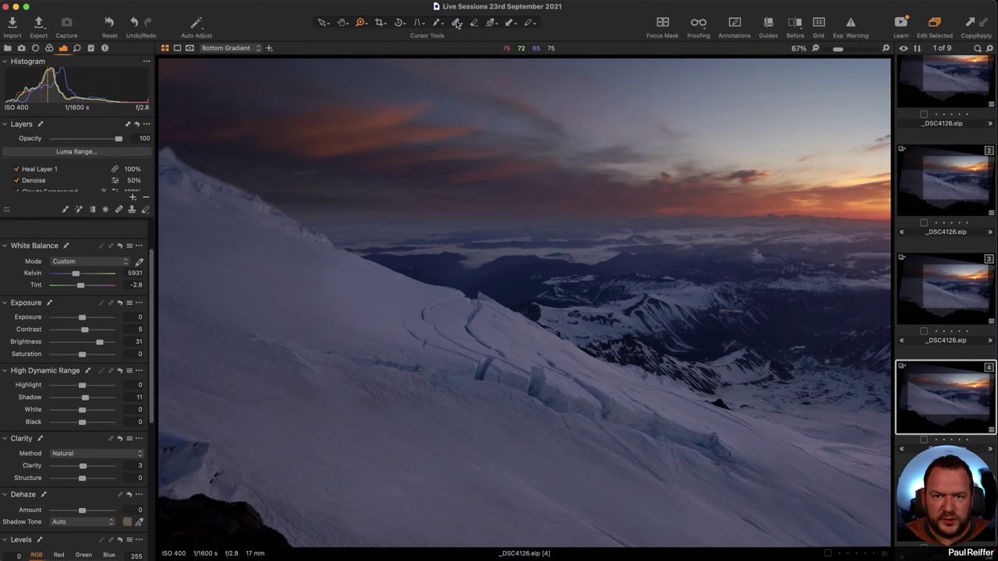
Step: Heal over the lower-left dark rock and extend the crop toward the bottom-left
{"action": "left_click", "coordinate": [457, 23]}
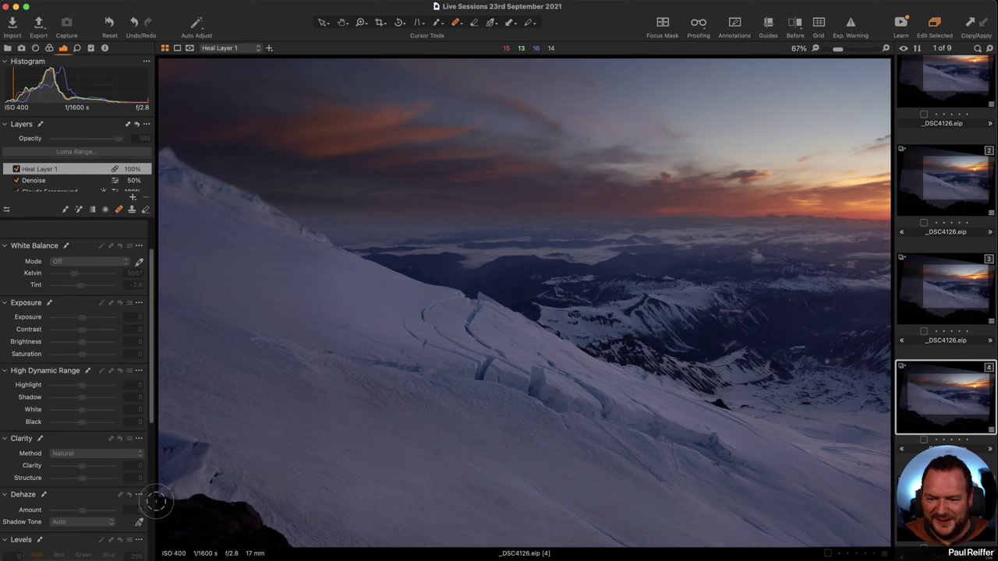
{"action": "mouse_move", "coordinate": [156, 502]}
{"action": "left_mouse_down"}
{"action": "mouse_move", "coordinate": [230, 517]}
{"action": "mouse_move", "coordinate": [185, 505]}
{"action": "mouse_move", "coordinate": [210, 509]}
{"action": "mouse_move", "coordinate": [177, 514]}
{"action": "mouse_move", "coordinate": [219, 507]}
{"action": "mouse_move", "coordinate": [193, 507]}
{"action": "mouse_move", "coordinate": [187, 534]}
{"action": "mouse_move", "coordinate": [238, 512]}
{"action": "mouse_move", "coordinate": [304, 553]}
{"action": "mouse_move", "coordinate": [198, 527]}
{"action": "mouse_move", "coordinate": [166, 531]}
{"action": "mouse_move", "coordinate": [278, 547]}
{"action": "mouse_move", "coordinate": [155, 546]}
{"action": "mouse_move", "coordinate": [214, 535]}
{"action": "left_mouse_up"}
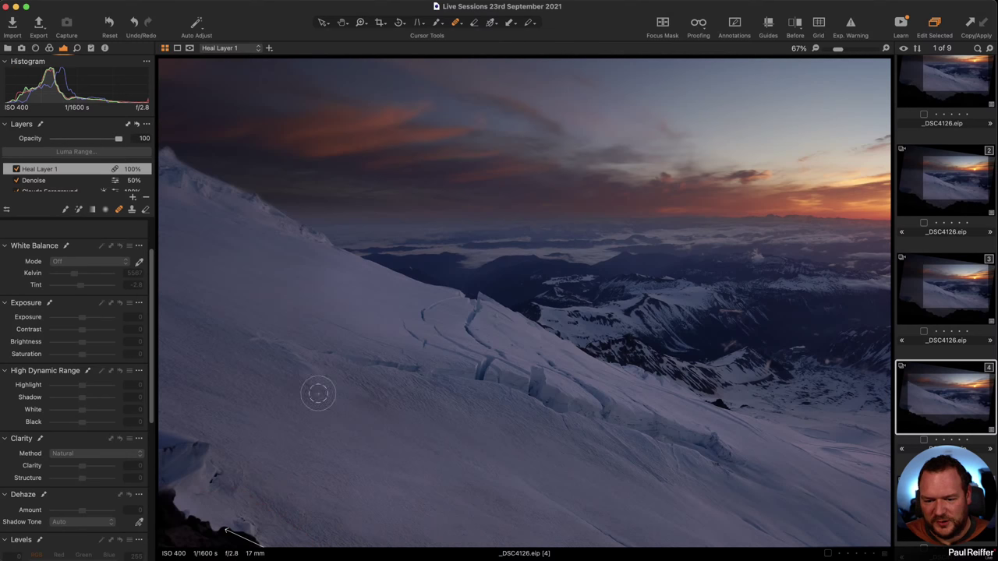
{"action": "left_click", "coordinate": [381, 24]}
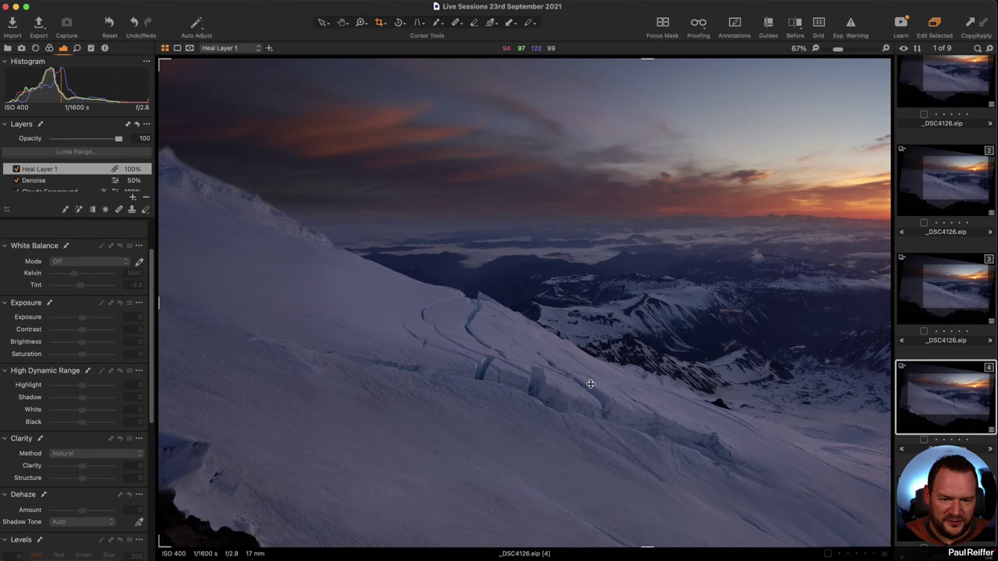
{"action": "key", "text": "z"}
{"action": "key", "text": "super+0"}
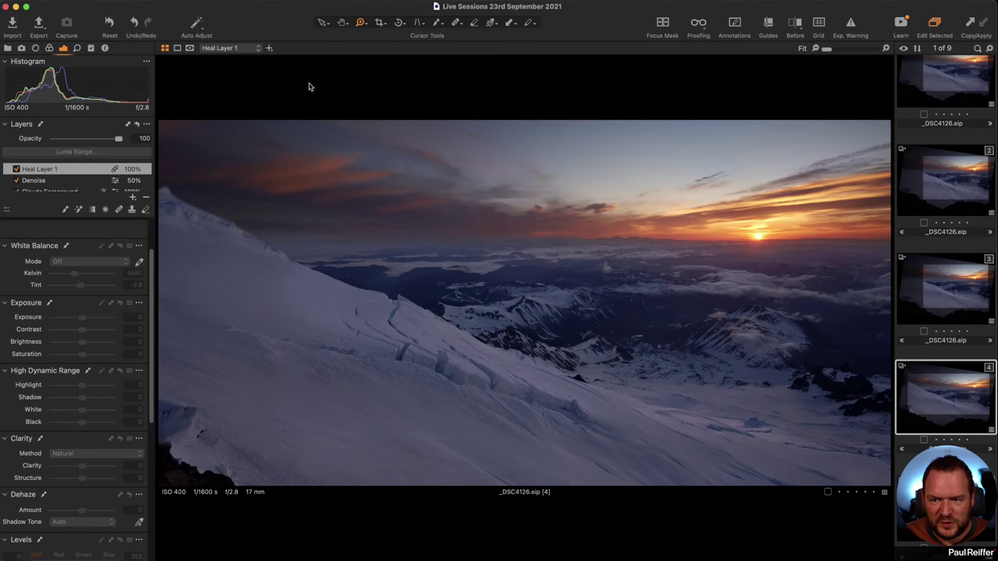
{"action": "left_click", "coordinate": [380, 22]}
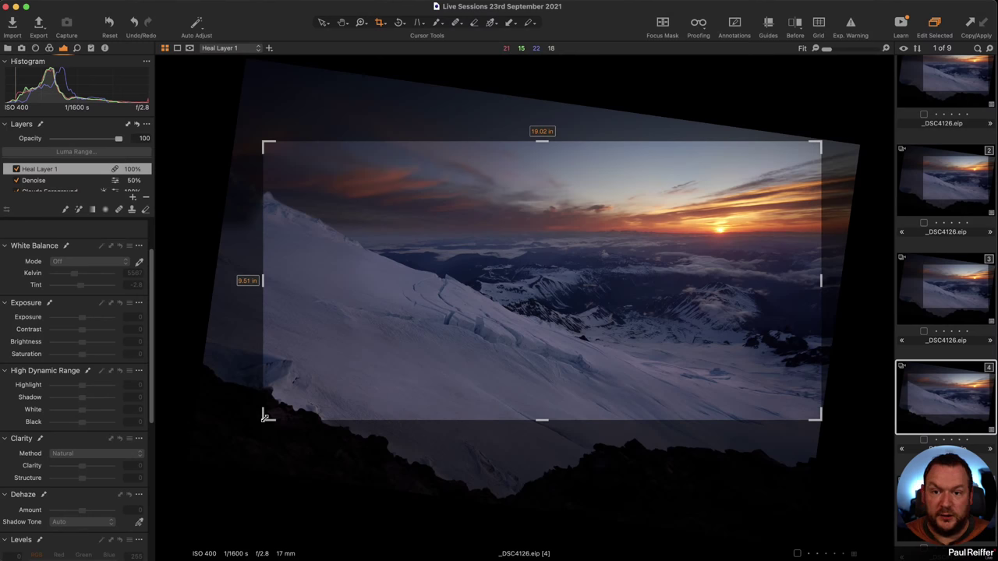
{"action": "left_click_drag", "start_coordinate": [266, 417], "coordinate": [206, 461]}
{"action": "left_click_drag", "start_coordinate": [433, 340], "coordinate": [416, 407]}
{"action": "left_click", "coordinate": [323, 22]}
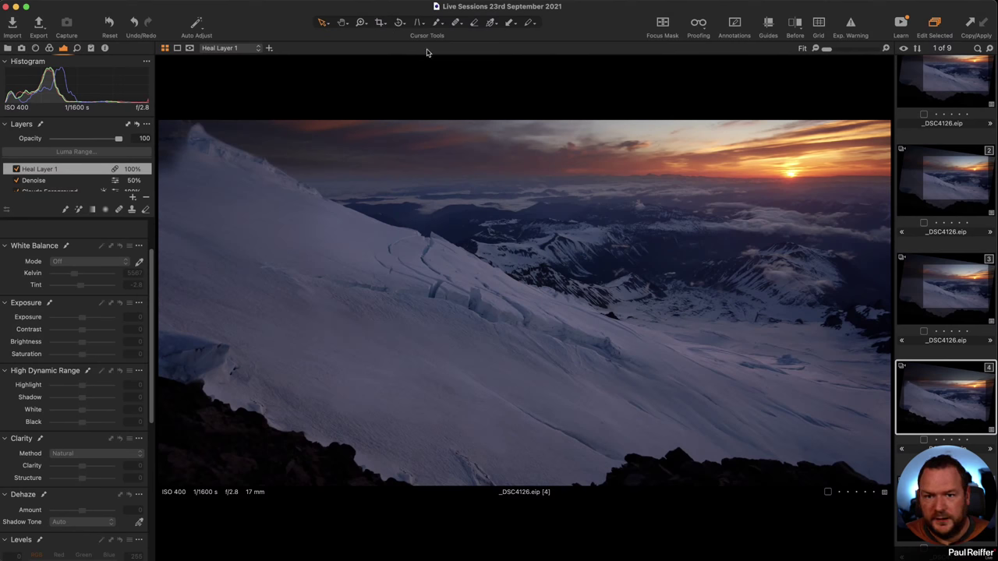
Step: Move the heal source from rock onto snow and reposition the crop frame
{"action": "left_click", "coordinate": [456, 24]}
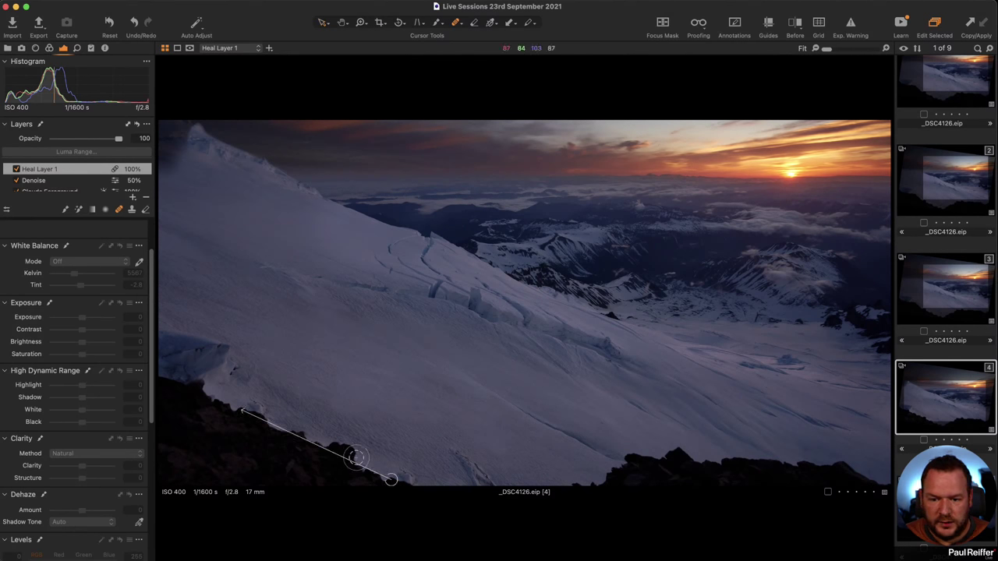
{"action": "mouse_move", "coordinate": [391, 479]}
{"action": "left_mouse_down"}
{"action": "mouse_move", "coordinate": [390, 416]}
{"action": "mouse_move", "coordinate": [400, 395]}
{"action": "mouse_move", "coordinate": [387, 413]}
{"action": "mouse_move", "coordinate": [345, 405]}
{"action": "mouse_move", "coordinate": [401, 390]}
{"action": "left_mouse_up"}
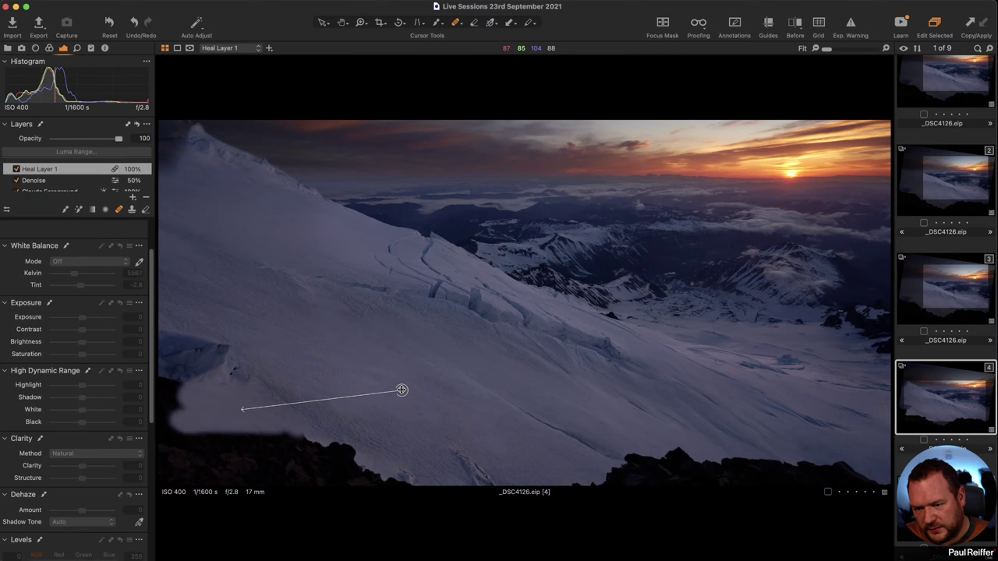
{"action": "left_click", "coordinate": [378, 22]}
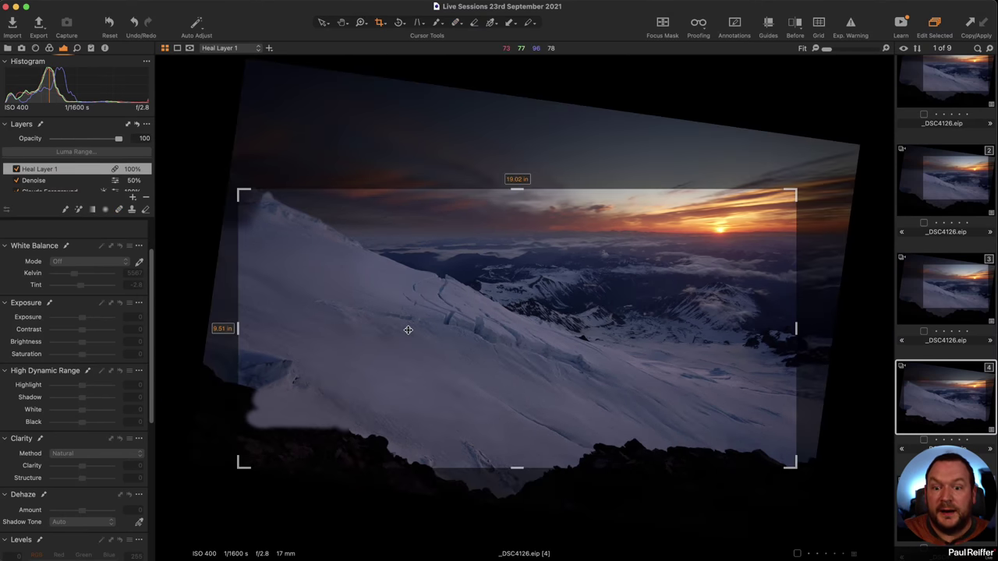
{"action": "left_click_drag", "start_coordinate": [407, 330], "coordinate": [497, 293]}
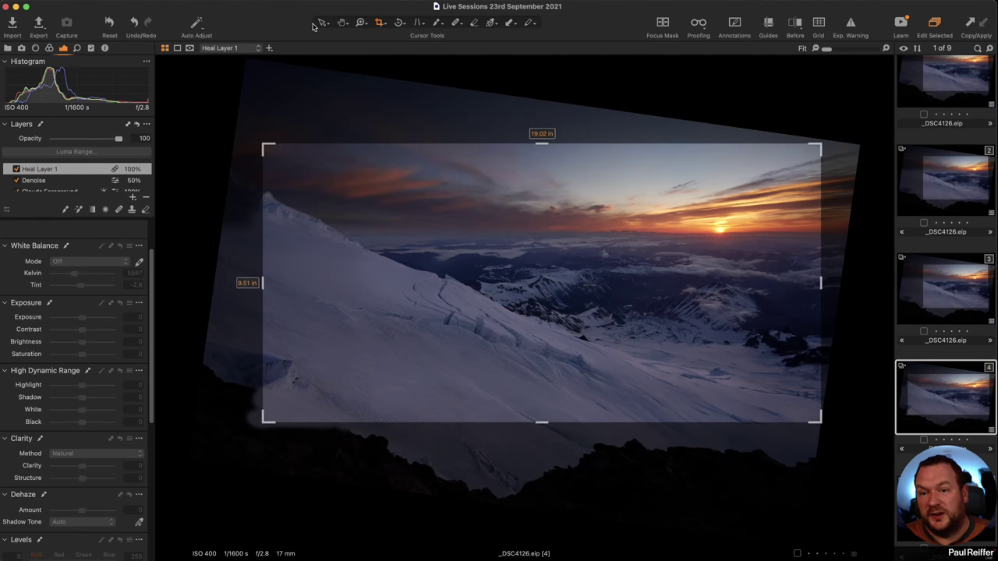
{"action": "left_click", "coordinate": [323, 23]}
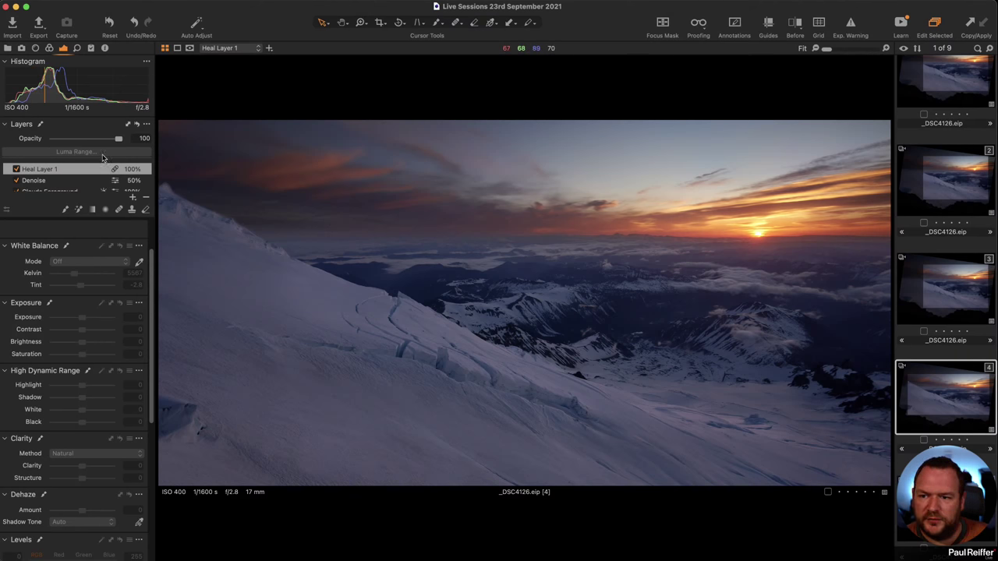
Step: Add Adjustment Layer 1 and paint a soft mask across the left sunset sky, checking it with M
{"action": "left_click", "coordinate": [133, 199]}
{"action": "left_click", "coordinate": [66, 209]}
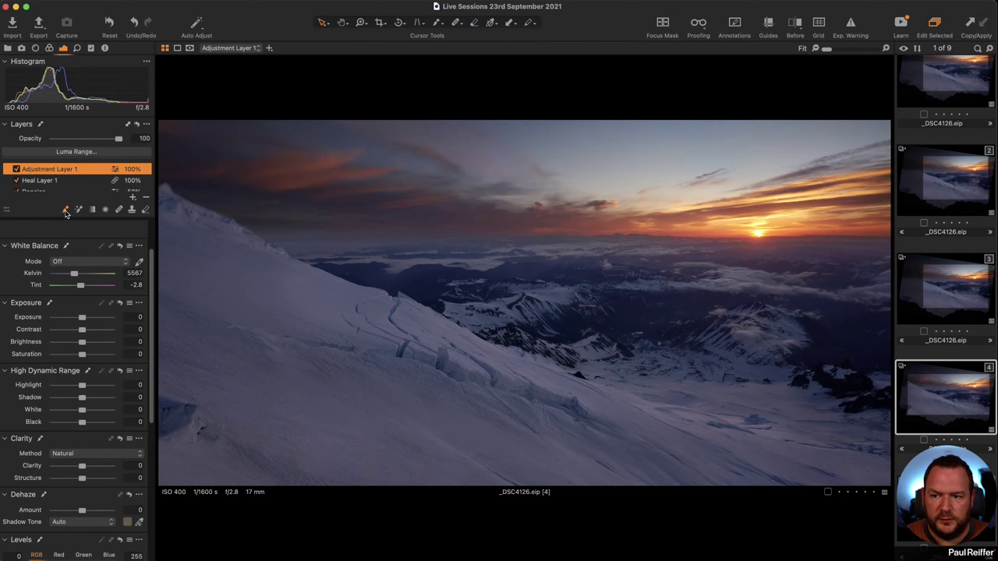
{"action": "right_click", "coordinate": [436, 226]}
{"action": "right_click", "coordinate": [459, 243]}
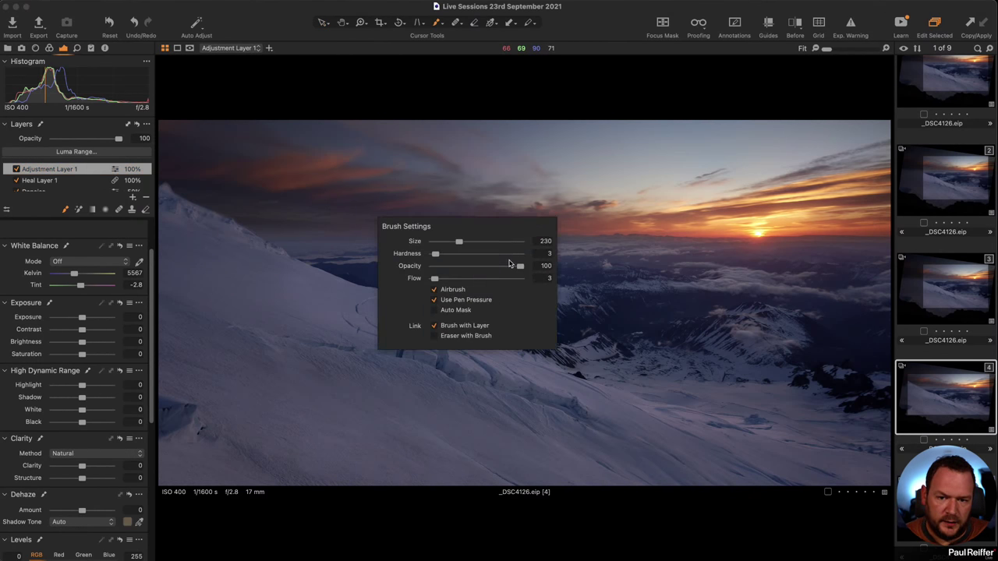
{"action": "left_click_drag", "start_coordinate": [461, 245], "coordinate": [424, 246]}
{"action": "mouse_move", "coordinate": [257, 187]}
{"action": "left_mouse_down"}
{"action": "mouse_move", "coordinate": [201, 181]}
{"action": "mouse_move", "coordinate": [301, 215]}
{"action": "mouse_move", "coordinate": [257, 209]}
{"action": "mouse_move", "coordinate": [464, 225]}
{"action": "mouse_move", "coordinate": [201, 184]}
{"action": "mouse_move", "coordinate": [300, 226]}
{"action": "mouse_move", "coordinate": [450, 225]}
{"action": "mouse_move", "coordinate": [329, 221]}
{"action": "mouse_move", "coordinate": [213, 189]}
{"action": "mouse_move", "coordinate": [252, 204]}
{"action": "mouse_move", "coordinate": [452, 221]}
{"action": "left_mouse_up"}
{"action": "key", "text": "m"}
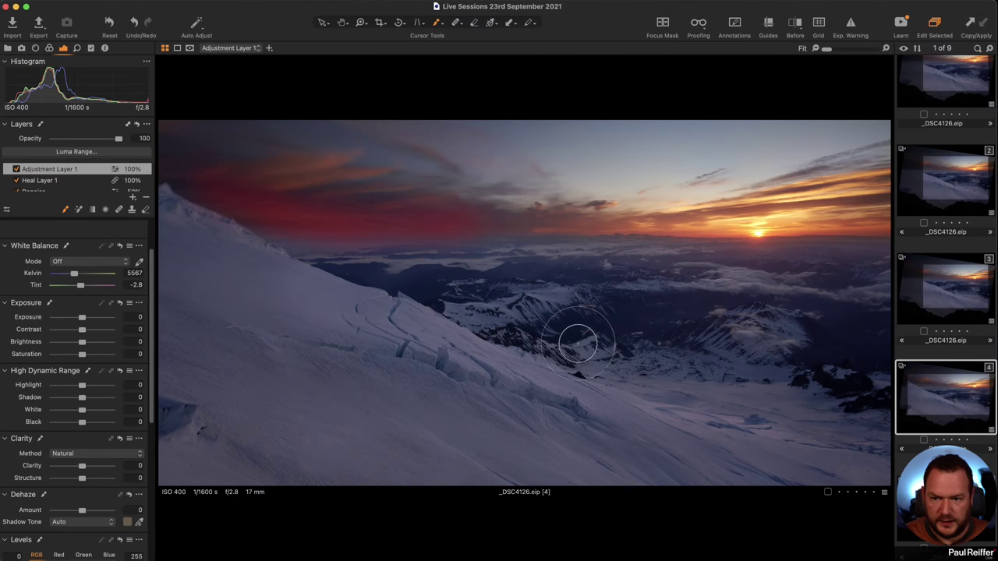
{"action": "mouse_move", "coordinate": [203, 181]}
{"action": "left_mouse_down"}
{"action": "mouse_move", "coordinate": [414, 216]}
{"action": "mouse_move", "coordinate": [283, 223]}
{"action": "mouse_move", "coordinate": [461, 229]}
{"action": "mouse_move", "coordinate": [217, 192]}
{"action": "left_mouse_up"}
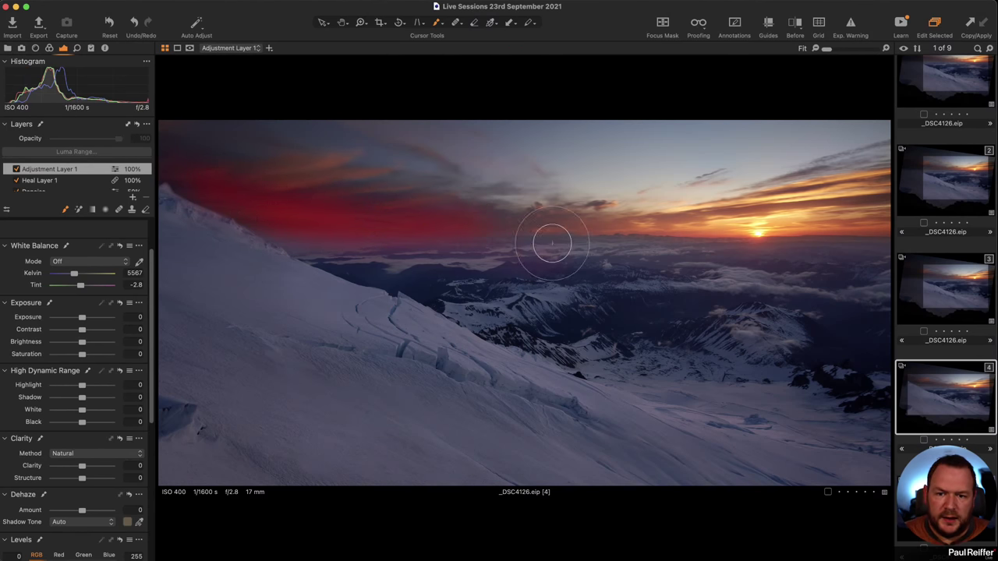
Step: Try the Color Editor's green hue 30 and saturation, then sample the left sky's purple
{"action": "key", "text": "m"}
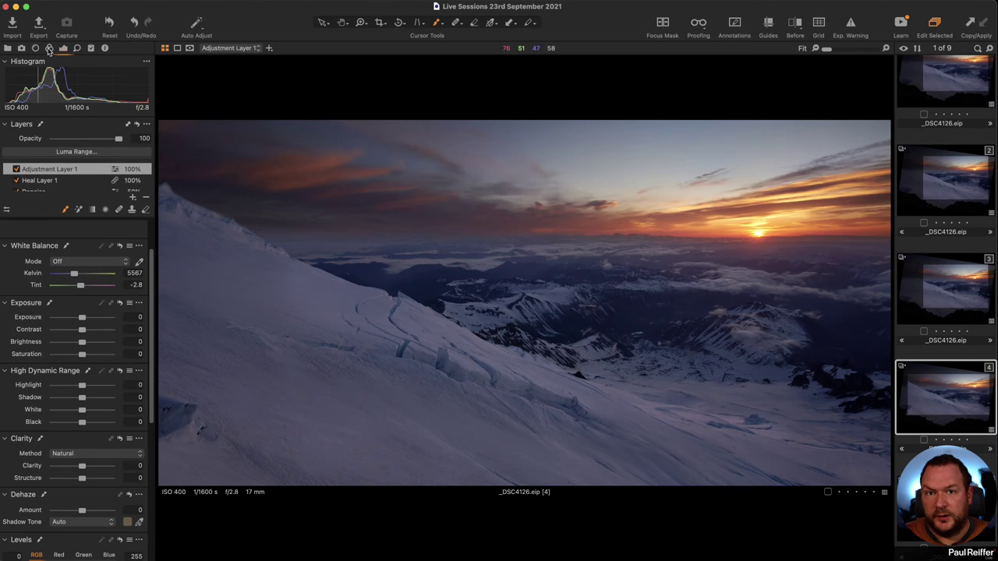
{"action": "left_click", "coordinate": [49, 49]}
{"action": "left_click", "coordinate": [53, 378]}
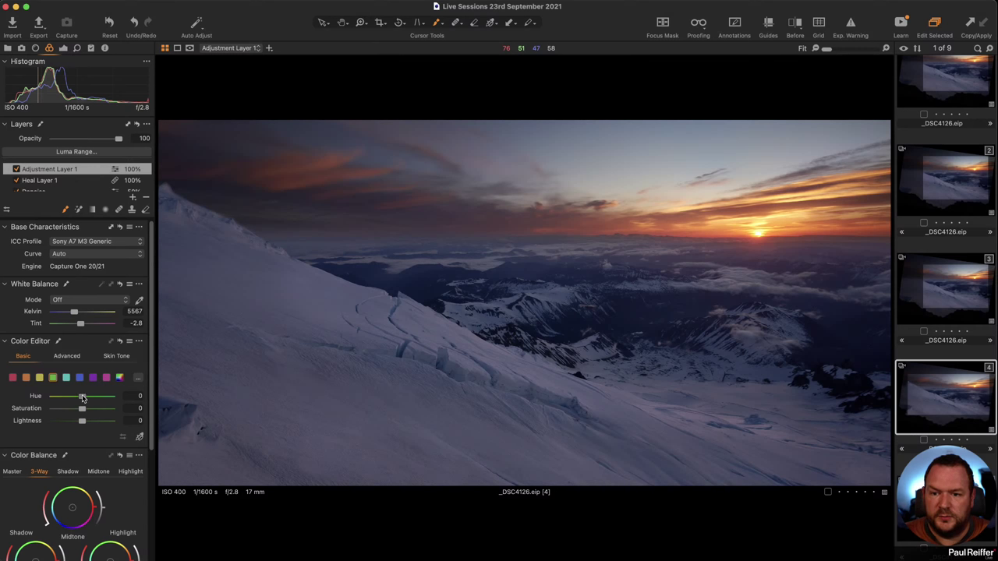
{"action": "mouse_move", "coordinate": [83, 398]}
{"action": "left_mouse_down"}
{"action": "mouse_move", "coordinate": [111, 397]}
{"action": "mouse_move", "coordinate": [73, 410]}
{"action": "left_mouse_up"}
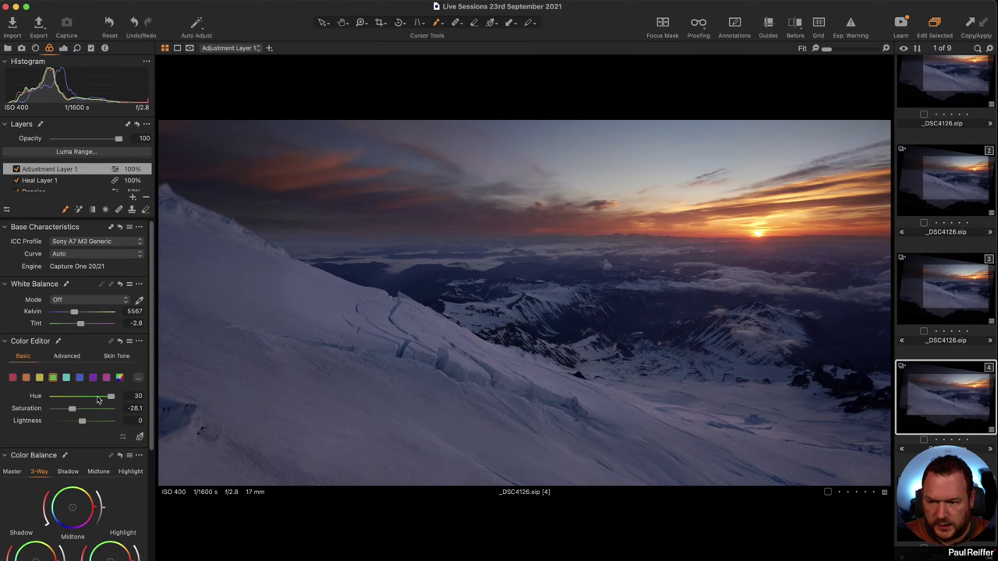
{"action": "left_click", "coordinate": [140, 438]}
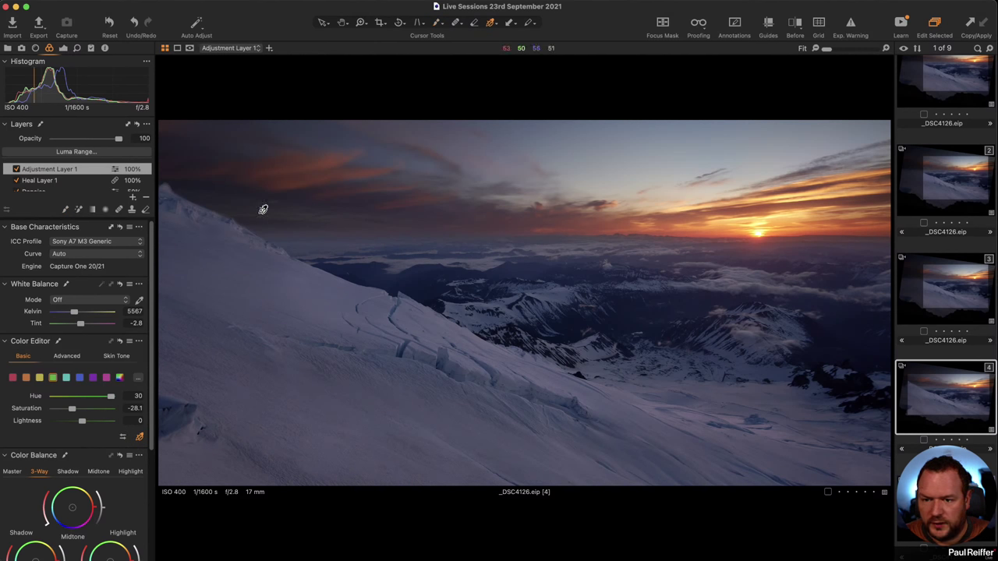
{"action": "left_click", "coordinate": [264, 210]}
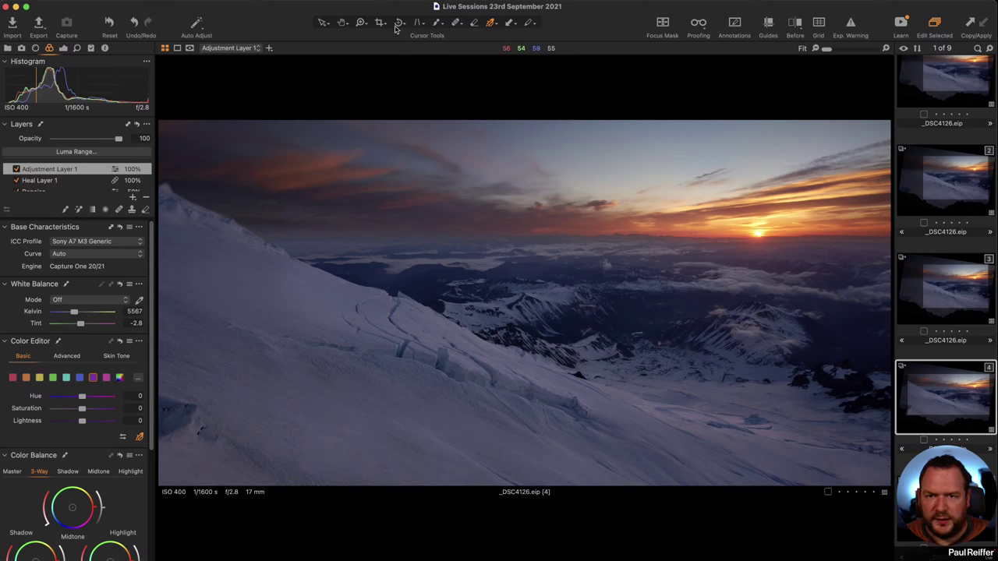
{"action": "left_click", "coordinate": [361, 23]}
{"action": "left_click", "coordinate": [350, 261]}
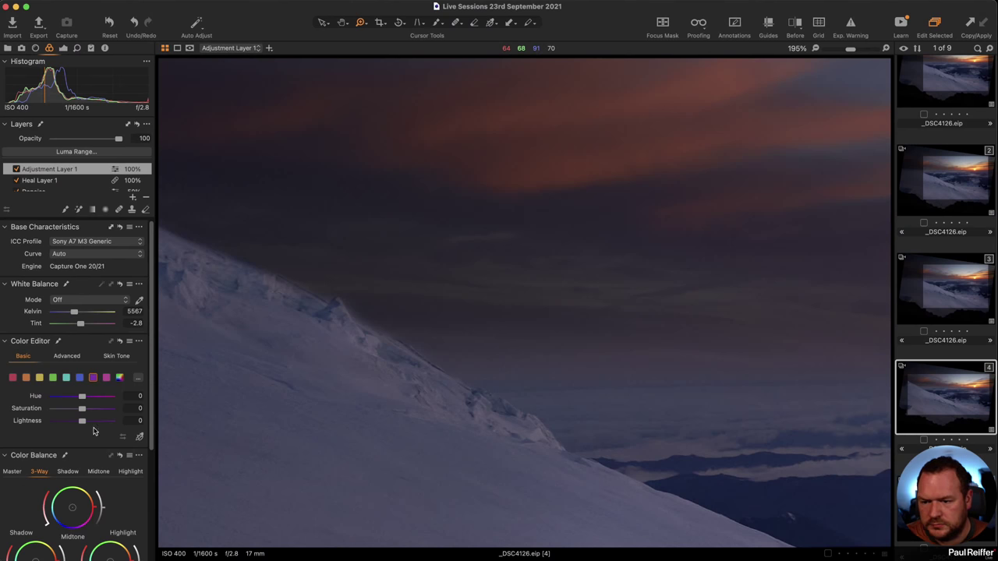
{"action": "left_click", "coordinate": [139, 437]}
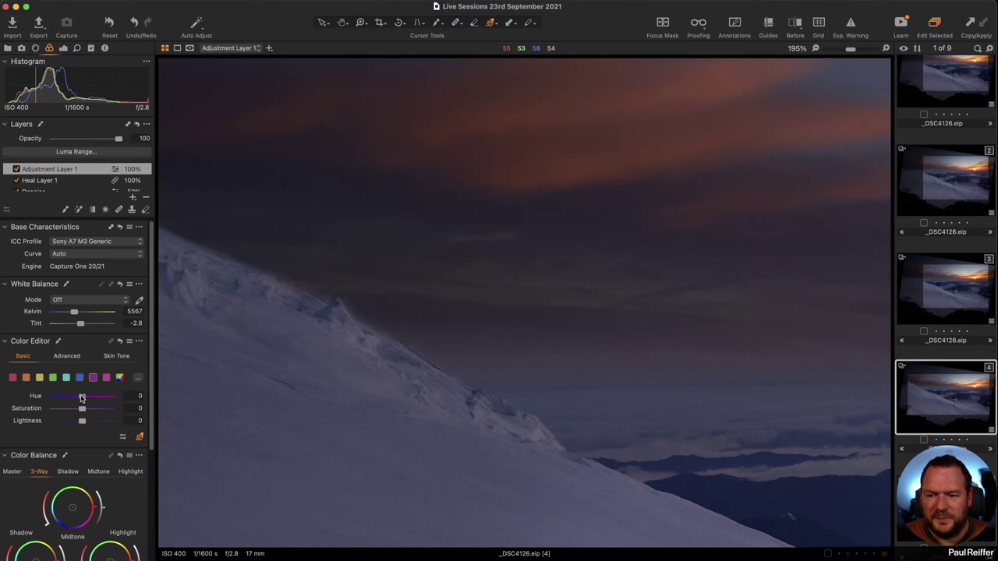
{"action": "left_click_drag", "start_coordinate": [82, 398], "coordinate": [62, 398]}
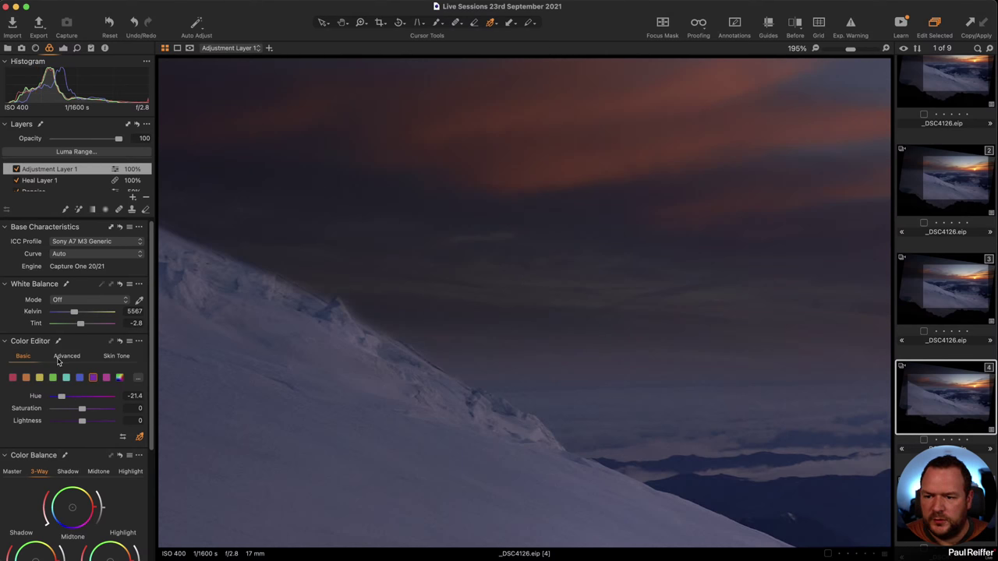
{"action": "double_click", "coordinate": [61, 396]}
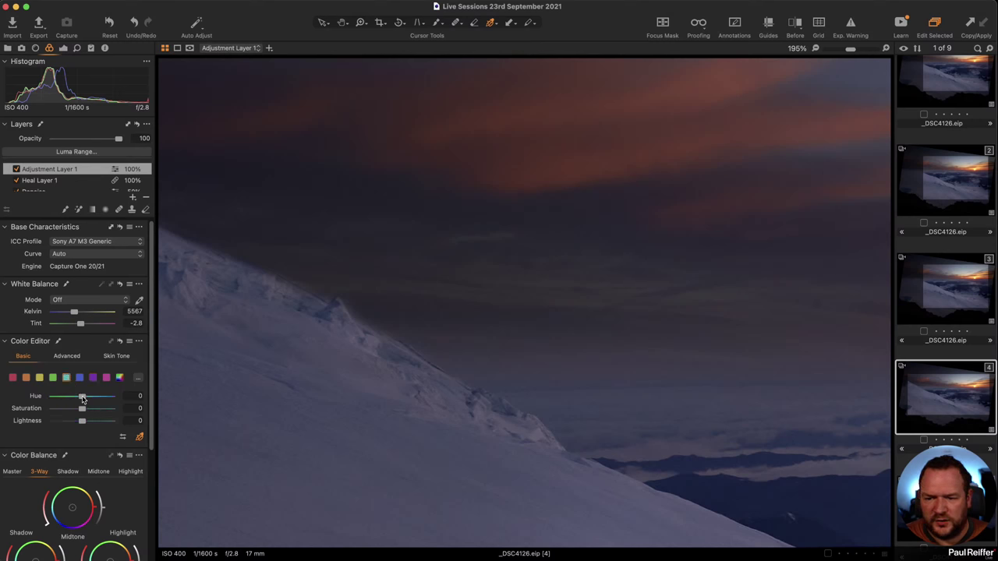
{"action": "left_click_drag", "start_coordinate": [83, 398], "coordinate": [64, 423]}
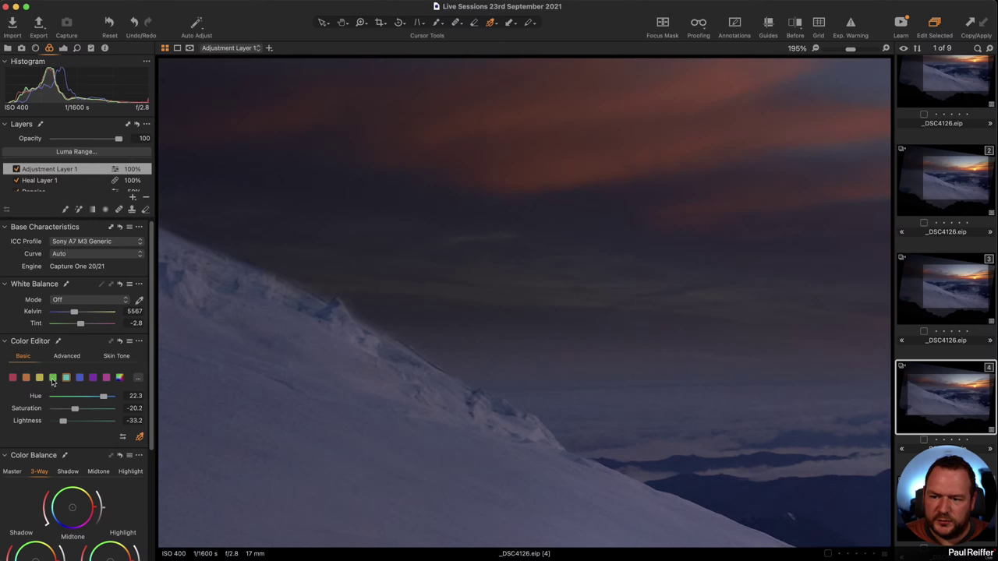
{"action": "left_click", "coordinate": [40, 378]}
{"action": "left_click_drag", "start_coordinate": [84, 399], "coordinate": [75, 421]}
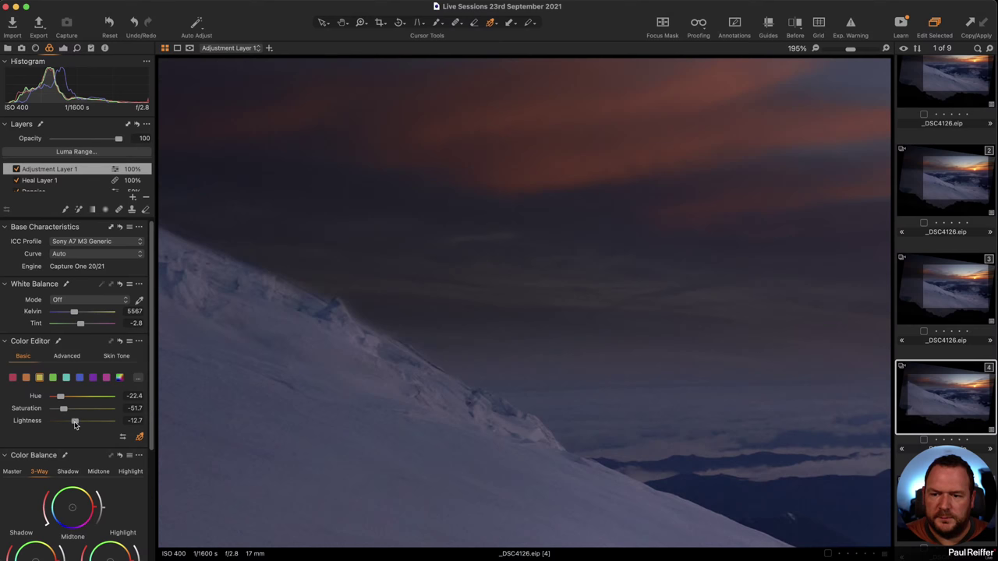
{"action": "left_click", "coordinate": [15, 169]}
{"action": "left_click", "coordinate": [15, 169]}
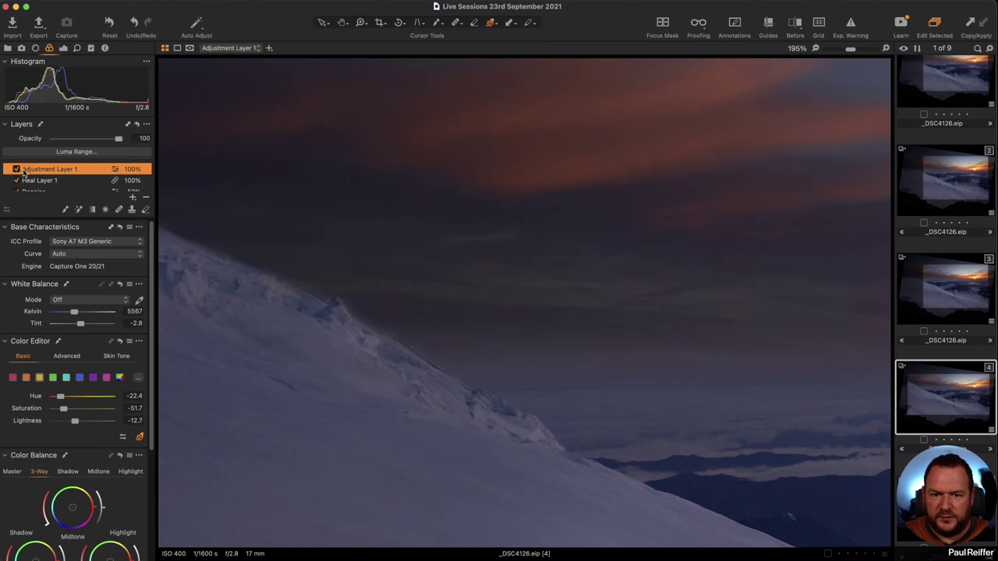
{"action": "key", "text": "z"}
{"action": "left_click", "coordinate": [620, 285], "text": "alt"}
{"action": "left_click", "coordinate": [620, 285], "text": "alt"}
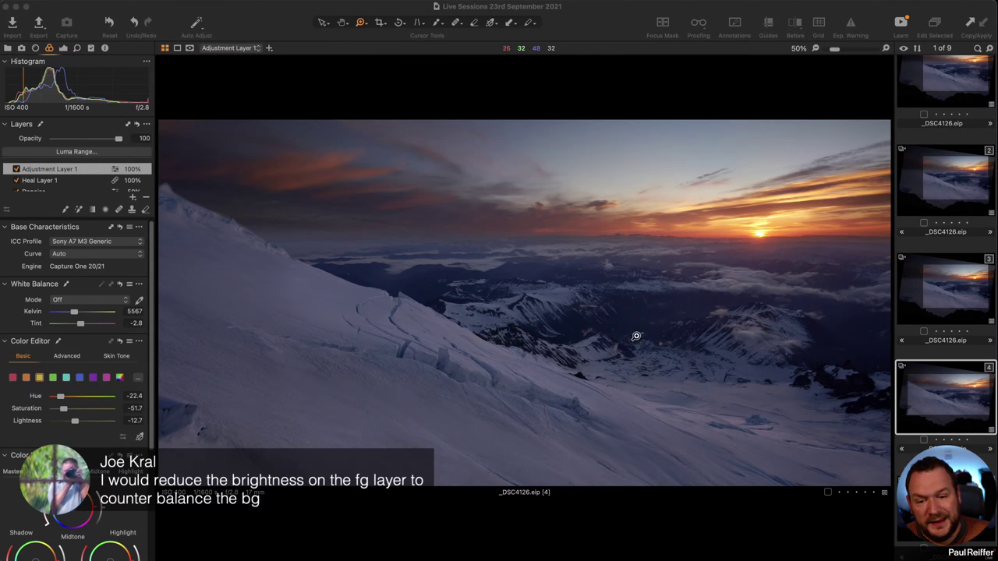
{"action": "scroll", "coordinate": [55, 179], "scroll_direction": "down", "scroll_amount": 5}
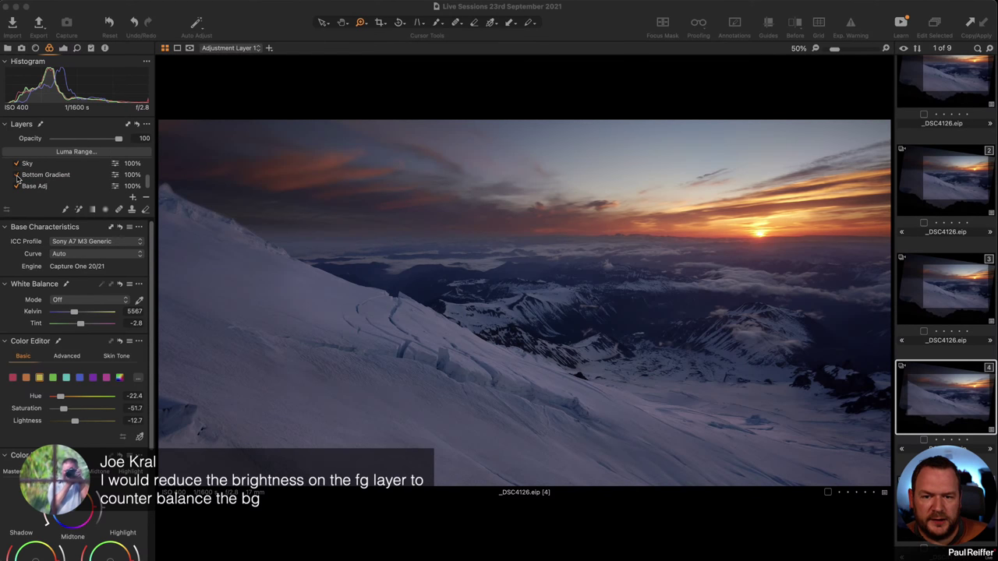
{"action": "left_click", "coordinate": [16, 175]}
{"action": "left_click", "coordinate": [16, 174]}
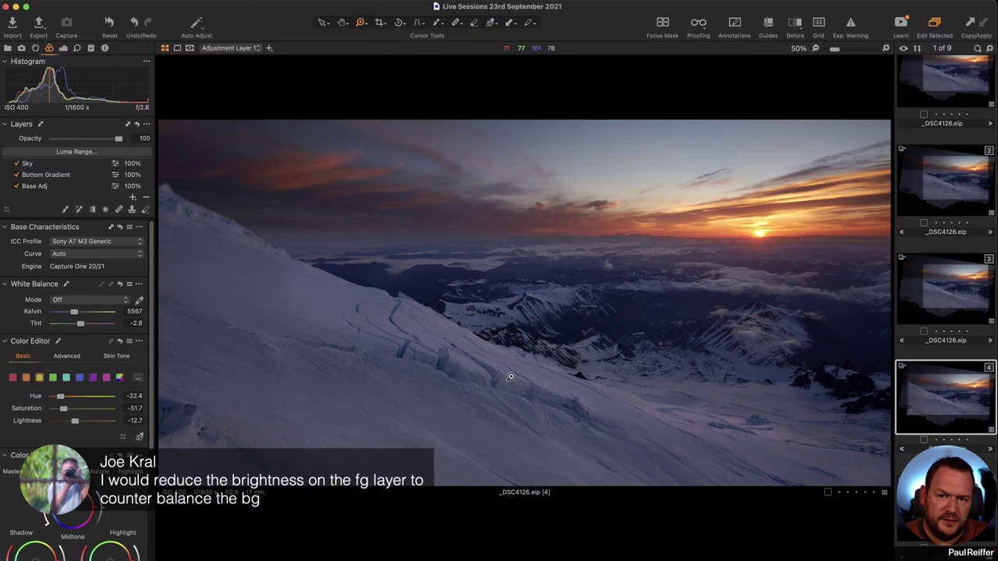
{"action": "scroll", "coordinate": [78, 178], "scroll_direction": "up", "scroll_amount": 5}
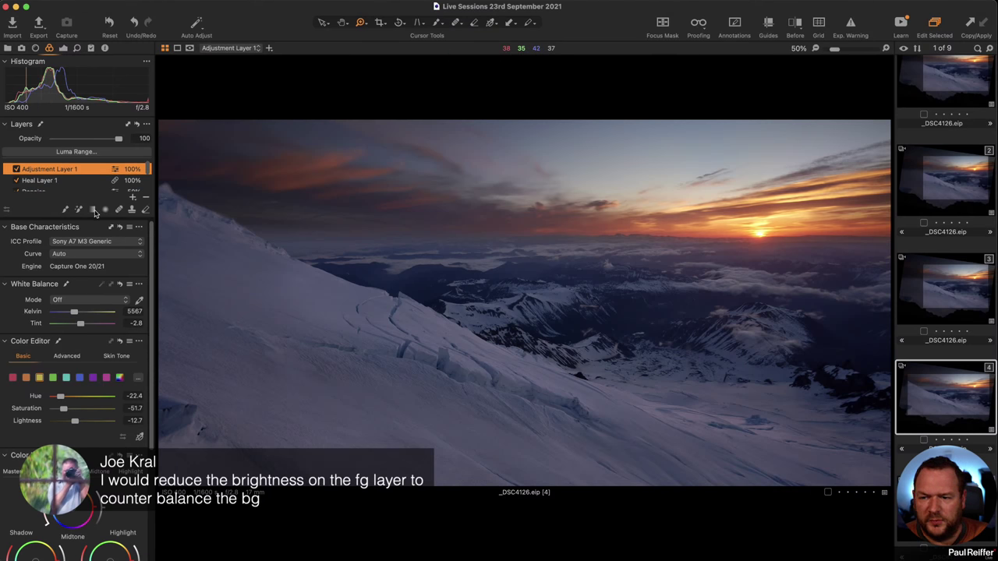
Step: Add a new adjustment layer with a diagonal linear gradient over the foreground slope at Exposure -0.92
{"action": "left_click", "coordinate": [134, 197]}
{"action": "left_click", "coordinate": [92, 209]}
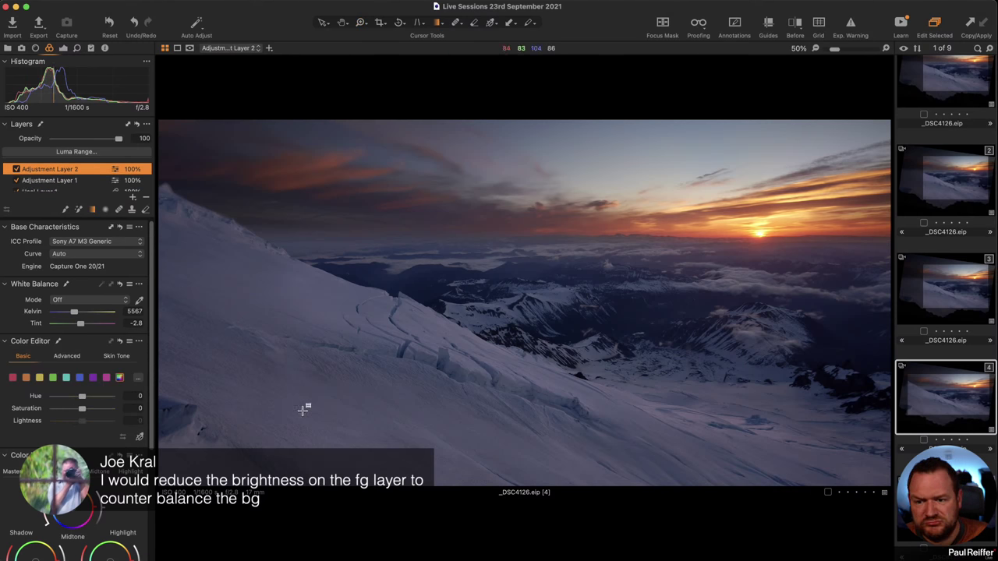
{"action": "left_click_drag", "start_coordinate": [259, 447], "coordinate": [388, 241]}
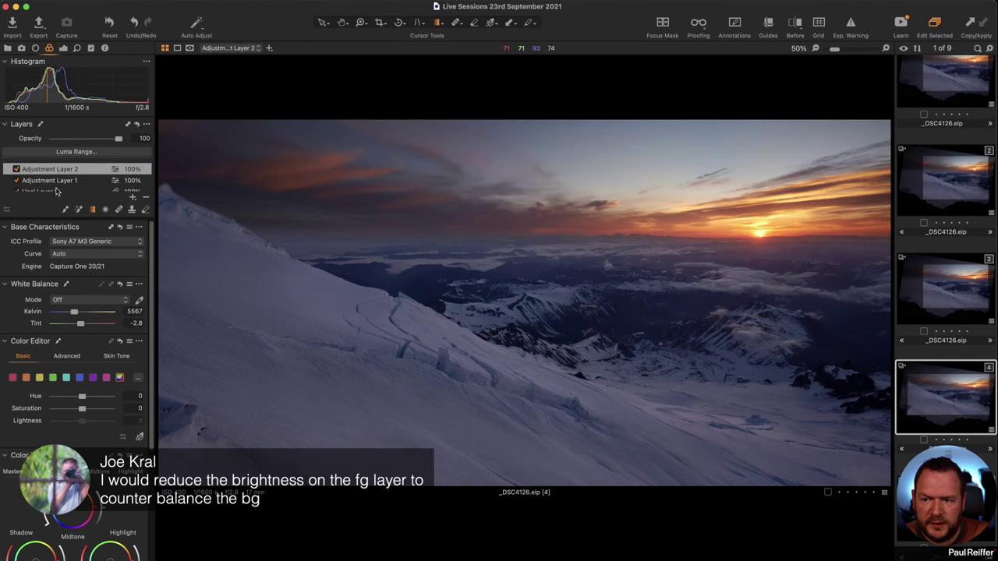
{"action": "left_click", "coordinate": [64, 48]}
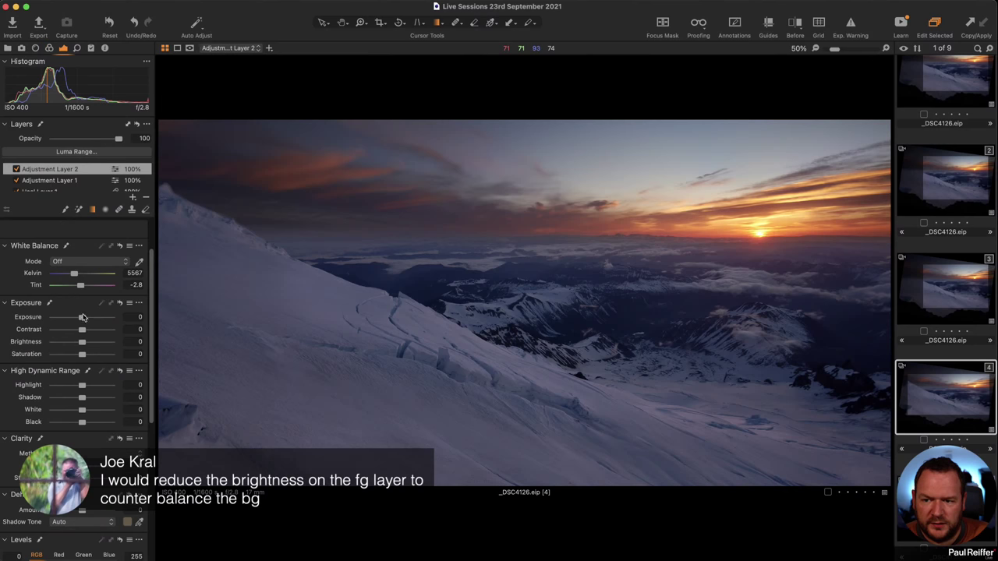
{"action": "left_click_drag", "start_coordinate": [83, 317], "coordinate": [74, 318]}
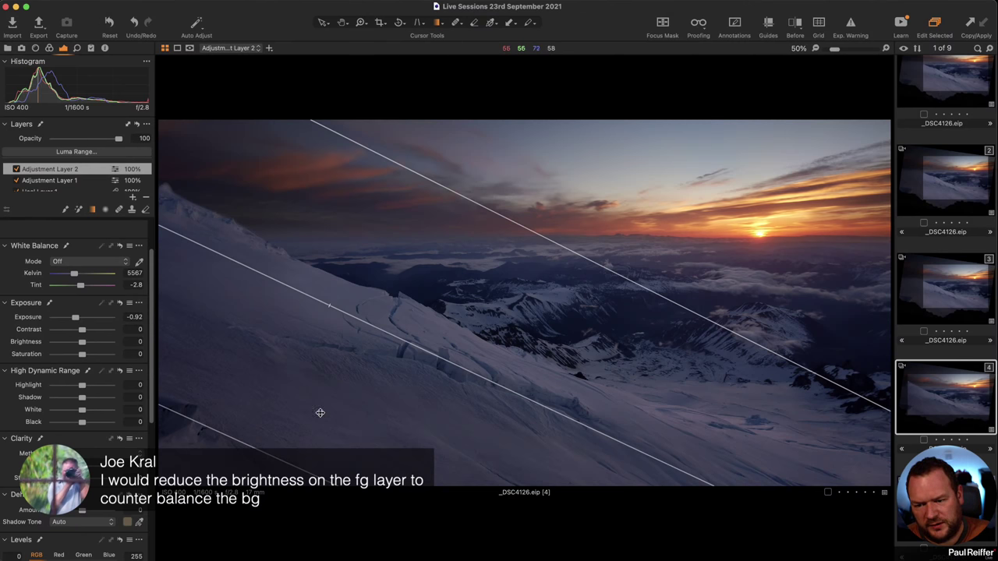
Step: Reposition the gradient lower on the slope while checking the red mask overlay
{"action": "left_click_drag", "start_coordinate": [435, 392], "coordinate": [551, 293]}
{"action": "left_click_drag", "start_coordinate": [539, 337], "coordinate": [602, 319]}
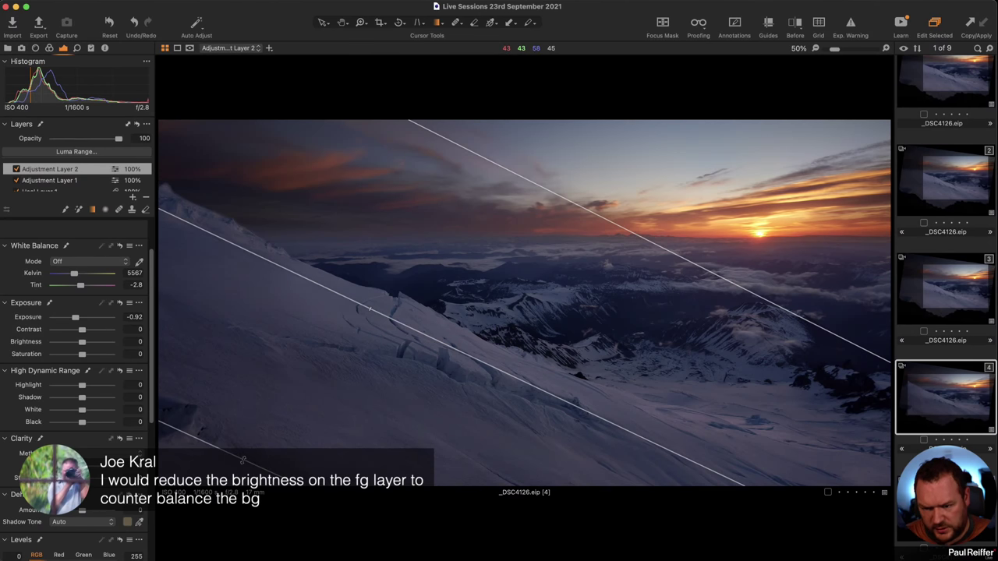
{"action": "key", "text": "m"}
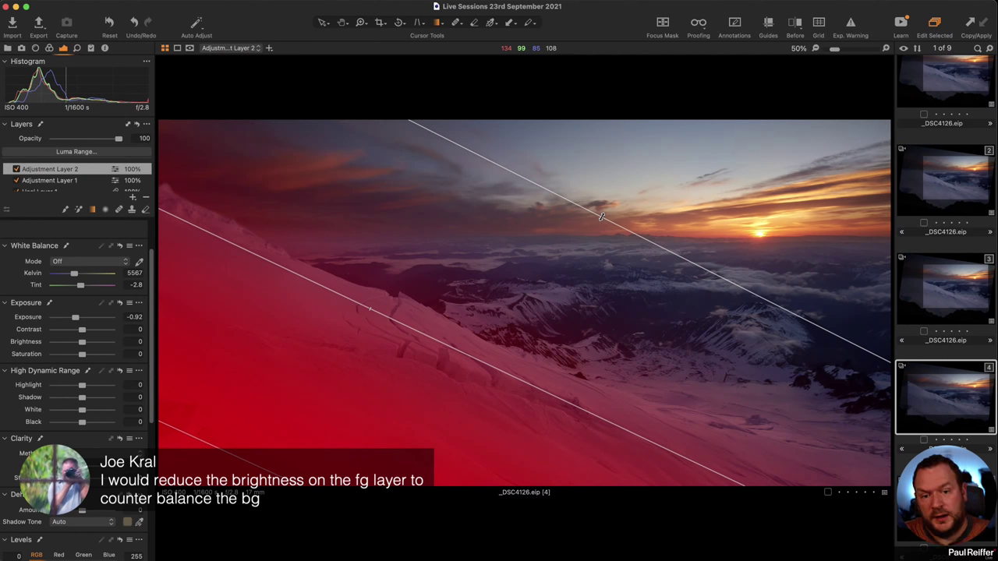
{"action": "left_click_drag", "start_coordinate": [602, 216], "coordinate": [568, 265]}
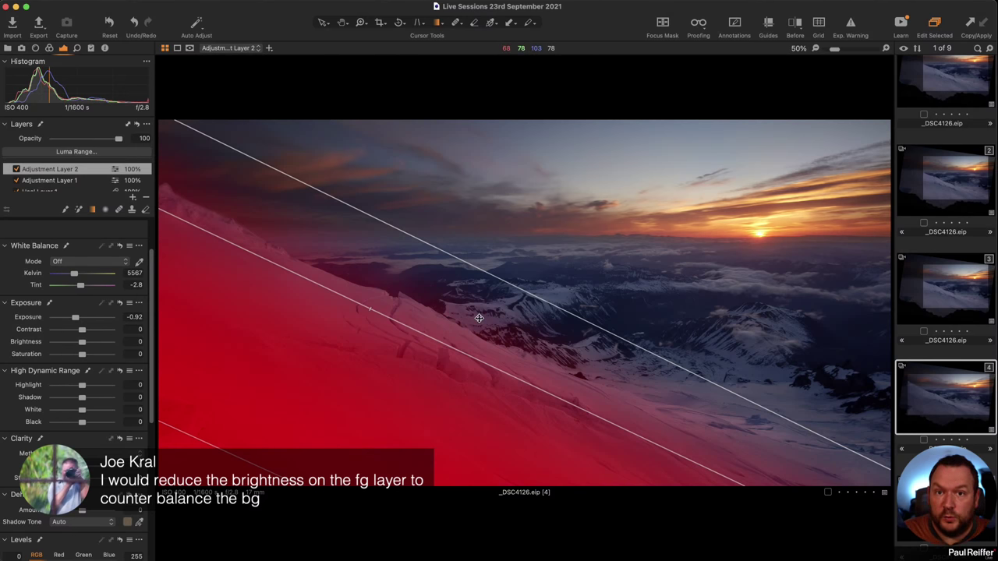
{"action": "key", "text": "m"}
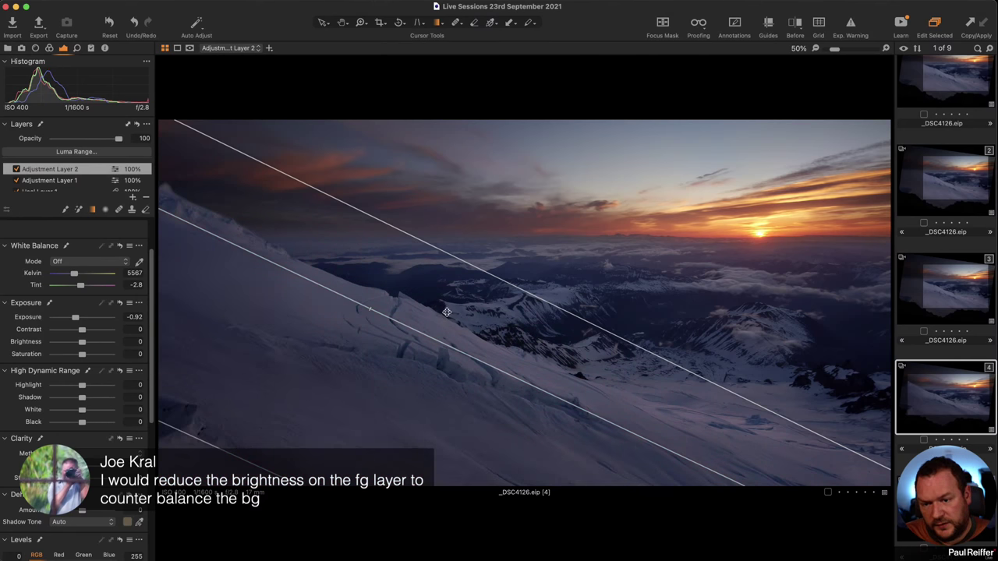
{"action": "left_click_drag", "start_coordinate": [446, 312], "coordinate": [468, 341]}
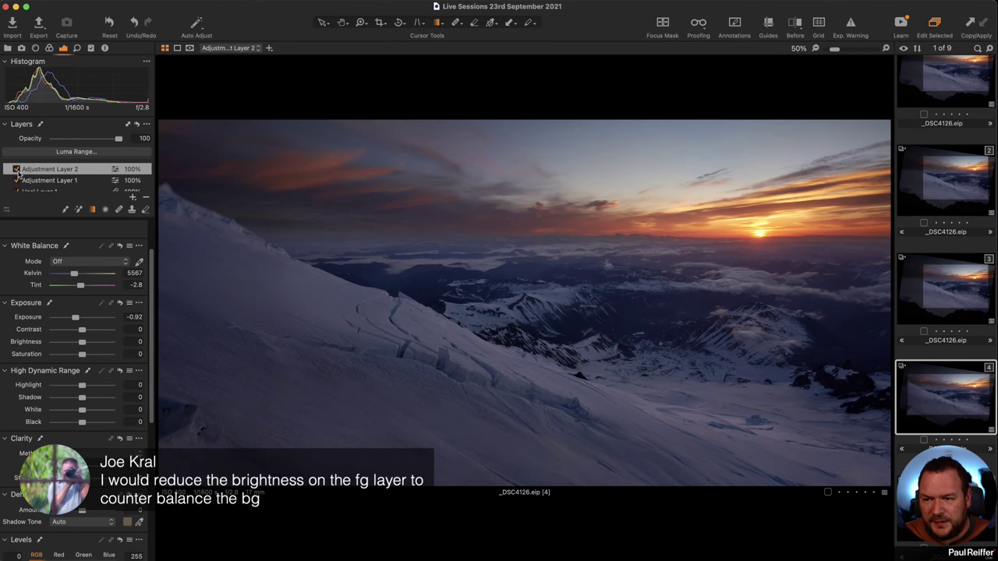
{"action": "left_click", "coordinate": [20, 169]}
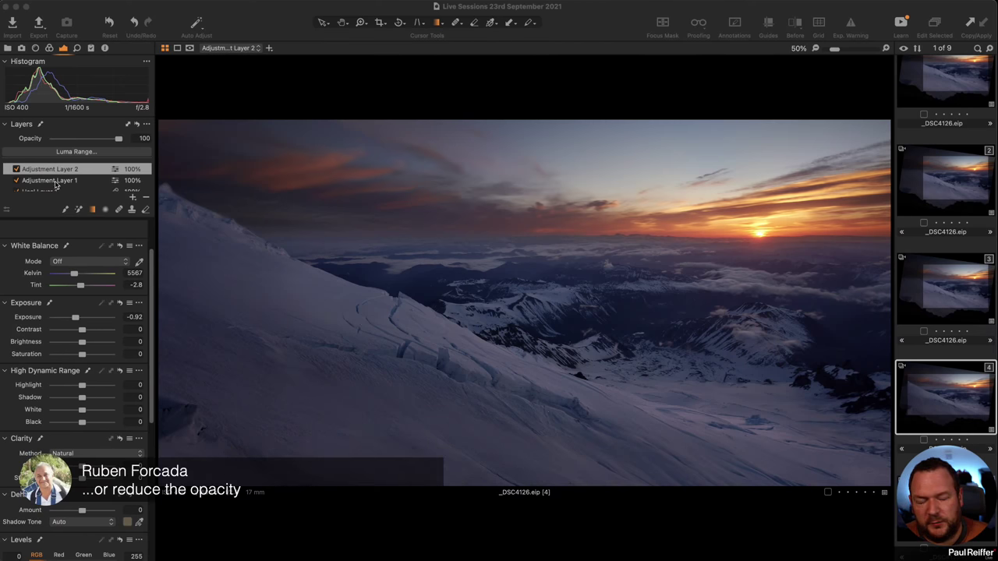
Step: Compare the image with Adjustment Layer 2 and Bottom Gradient switched off and back on
{"action": "left_click", "coordinate": [14, 170]}
{"action": "scroll", "coordinate": [34, 175], "scroll_direction": "down", "scroll_amount": 3}
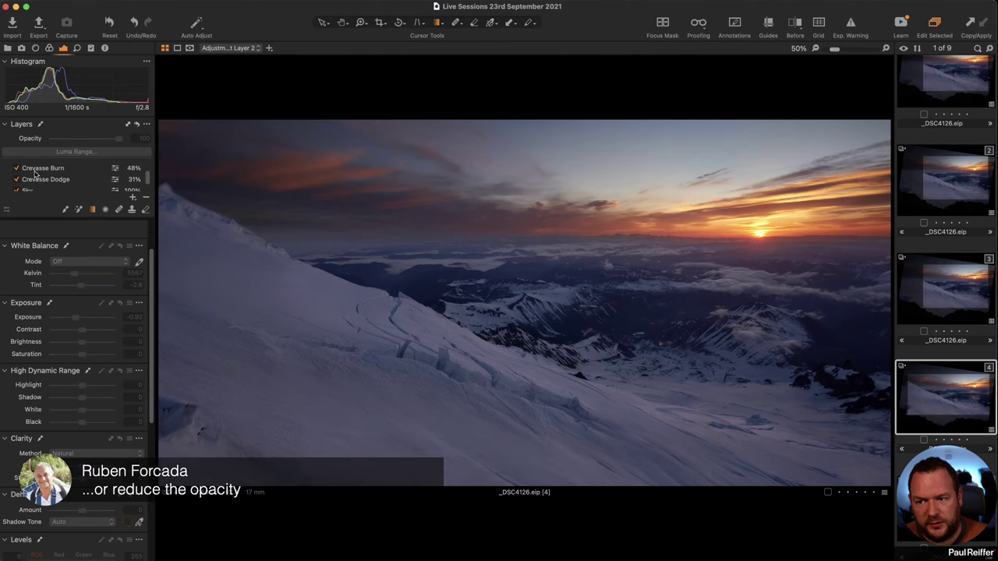
{"action": "scroll", "coordinate": [34, 174], "scroll_direction": "up", "scroll_amount": 2}
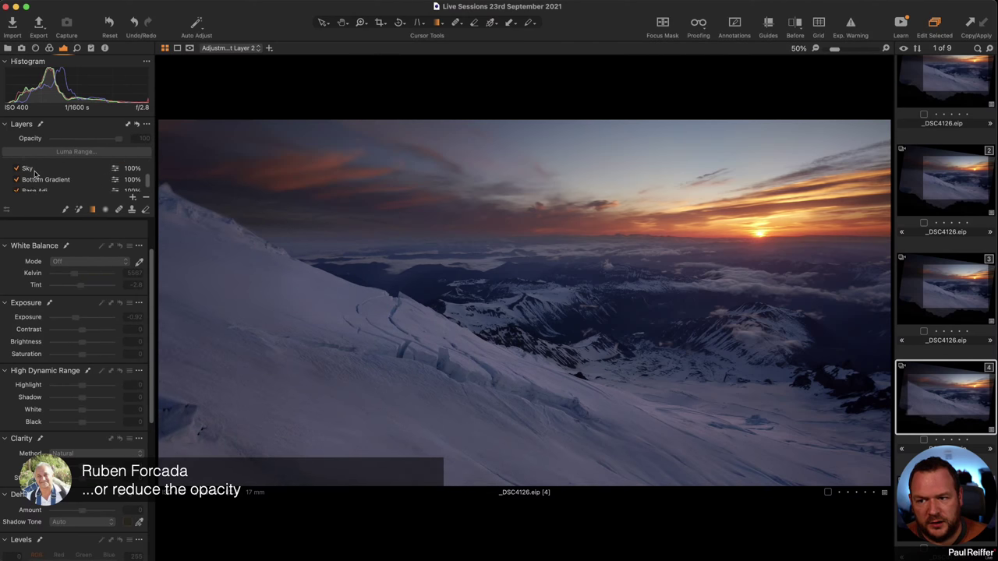
{"action": "left_click", "coordinate": [16, 186]}
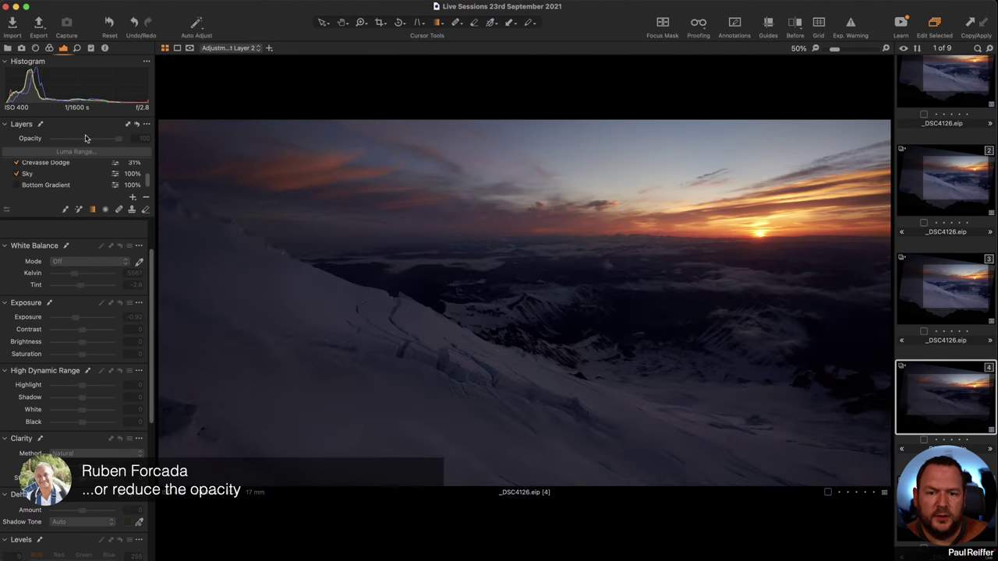
{"action": "left_click", "coordinate": [16, 186]}
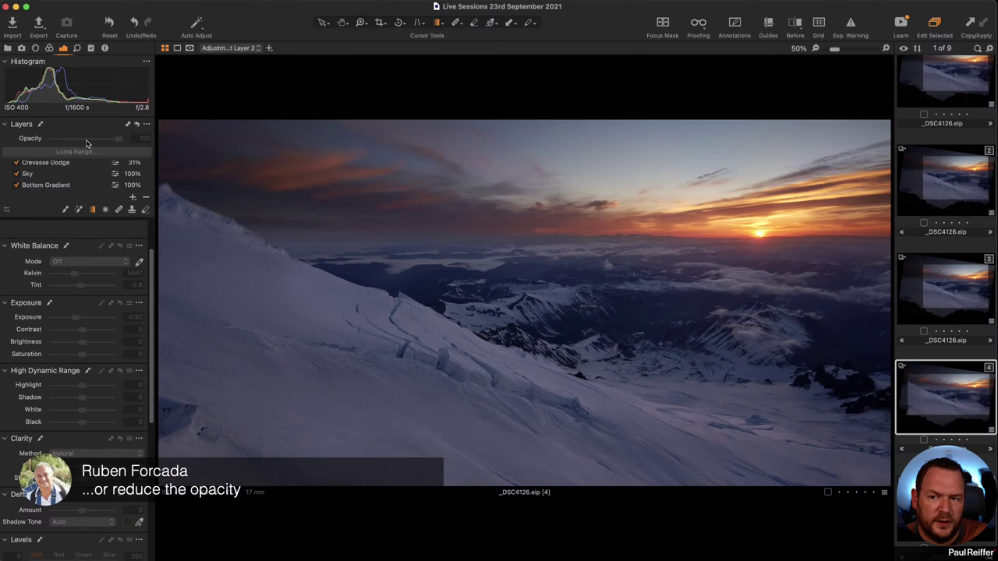
Step: Set the Bottom Gradient layer's opacity to 97% after trying 59
{"action": "left_click", "coordinate": [47, 185]}
{"action": "left_click_drag", "start_coordinate": [118, 139], "coordinate": [91, 139]}
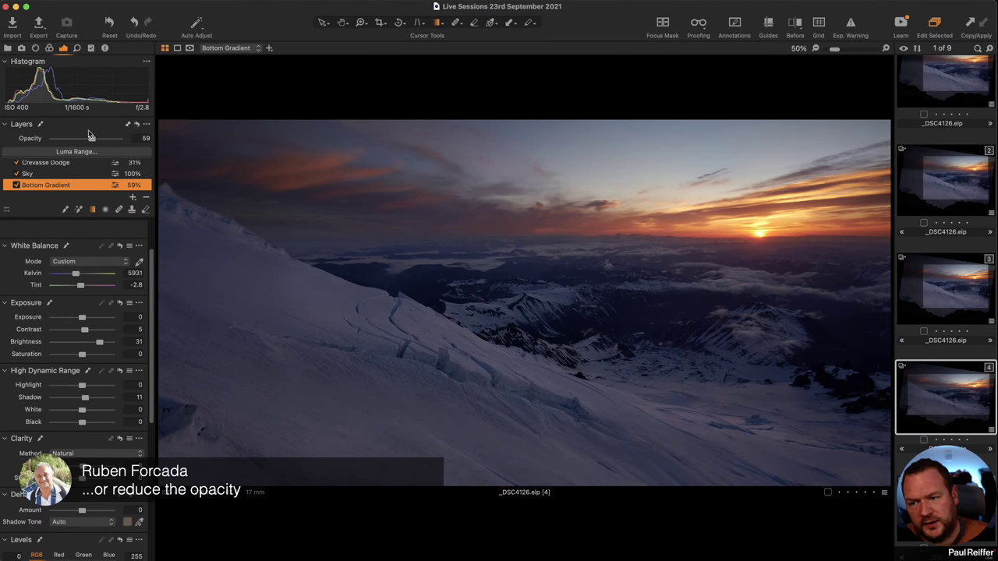
{"action": "left_click_drag", "start_coordinate": [91, 138], "coordinate": [115, 141]}
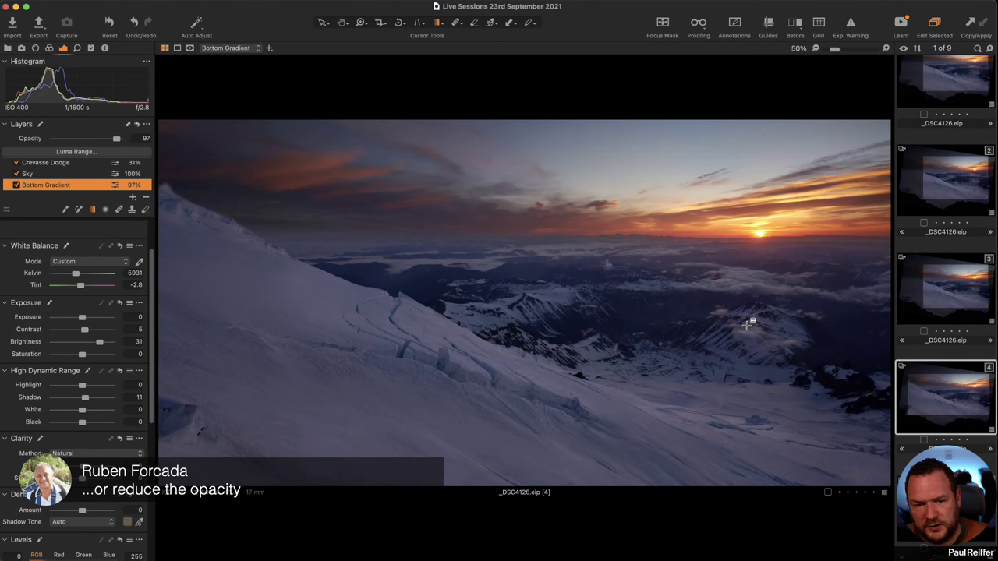
{"action": "scroll", "coordinate": [79, 175], "scroll_direction": "up", "scroll_amount": 5}
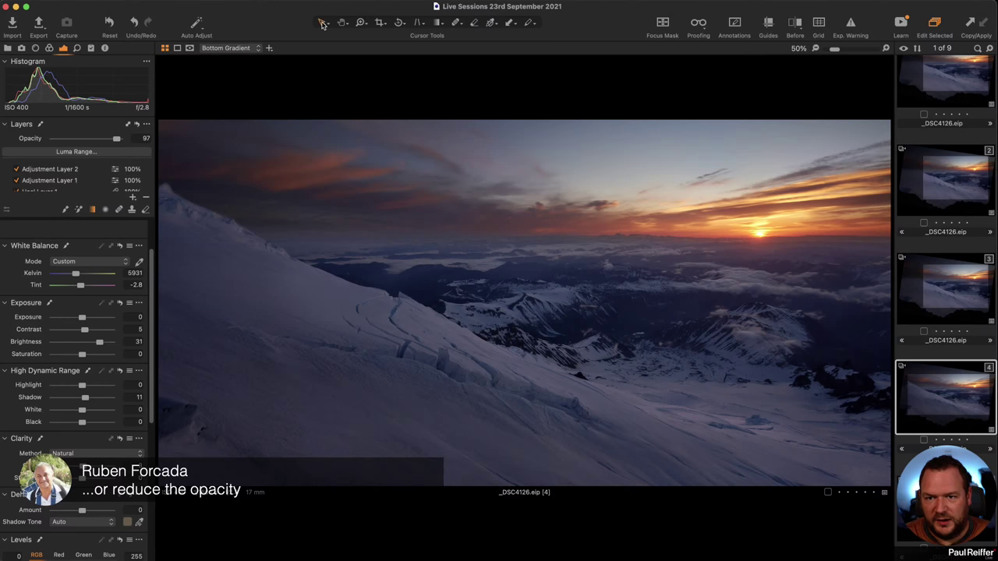
Step: Re-angle Adjustment Layer 2's gradient mask across the foreground, then return to the Select tool
{"action": "left_click", "coordinate": [57, 168]}
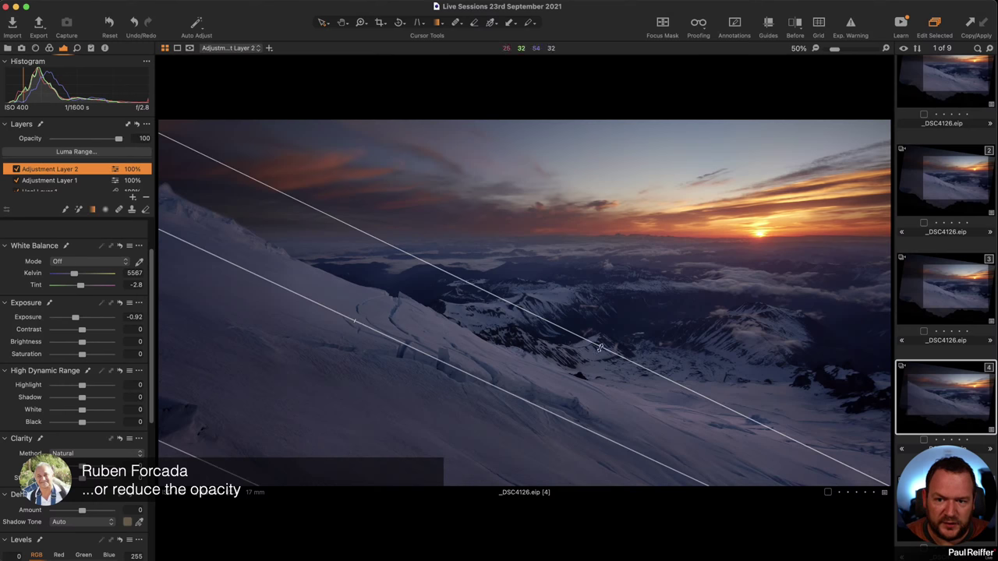
{"action": "left_click_drag", "start_coordinate": [683, 471], "coordinate": [647, 391]}
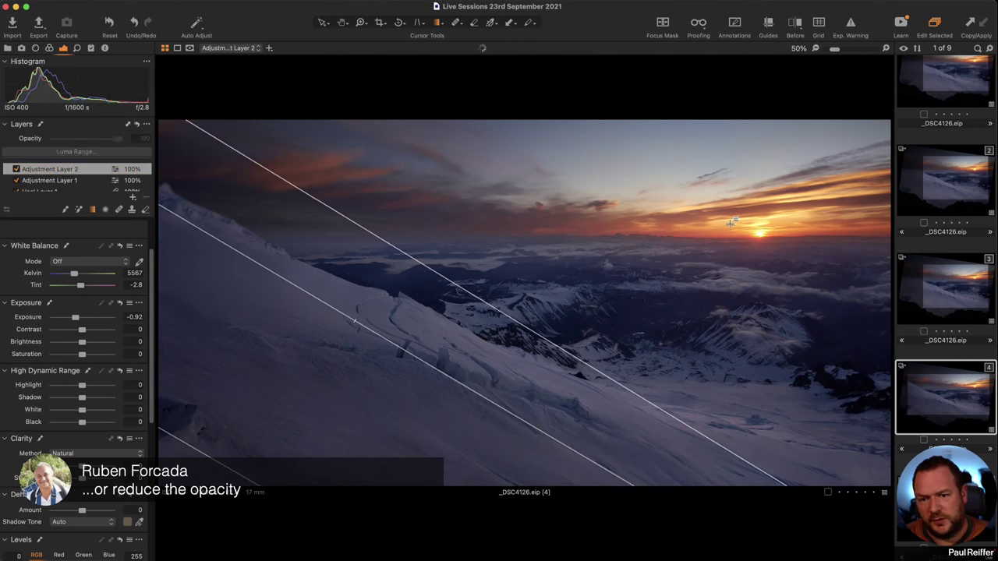
{"action": "left_click", "coordinate": [322, 23]}
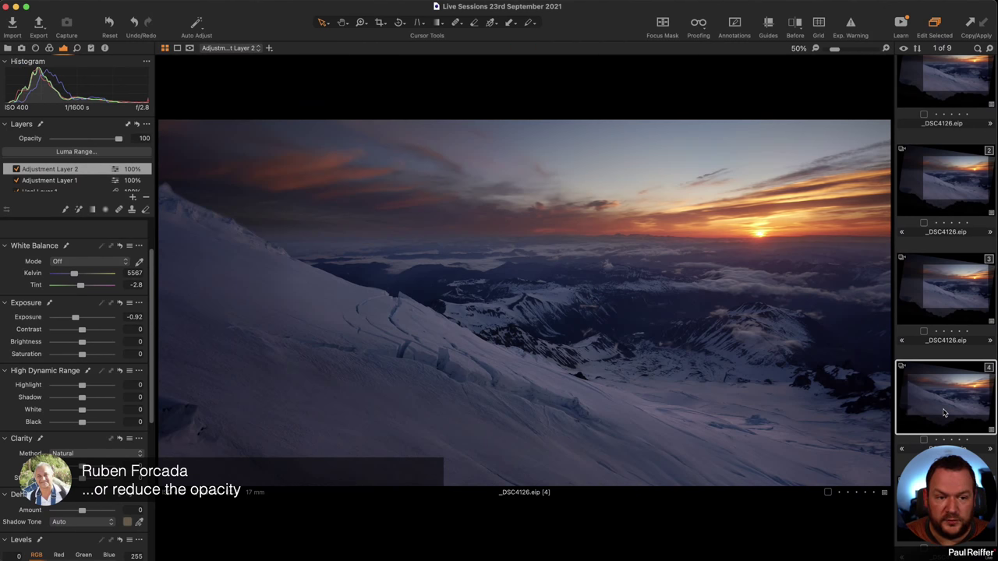
Step: Scroll the filmstrip down to find the _DSC4652 Hawaii bay photo
{"action": "scroll", "coordinate": [944, 413], "scroll_direction": "down", "scroll_amount": 2}
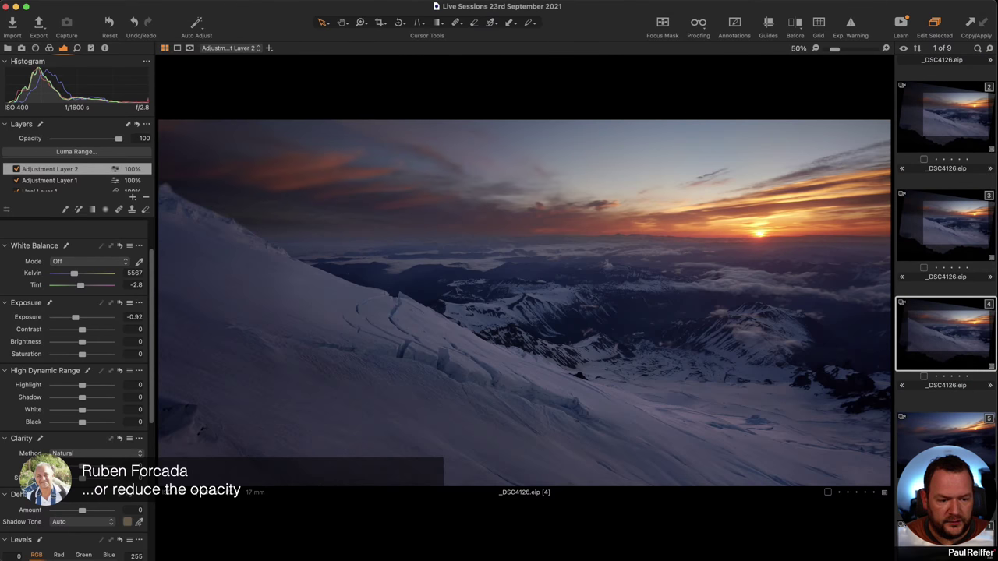
{"action": "scroll", "coordinate": [945, 242], "scroll_direction": "down", "scroll_amount": 6}
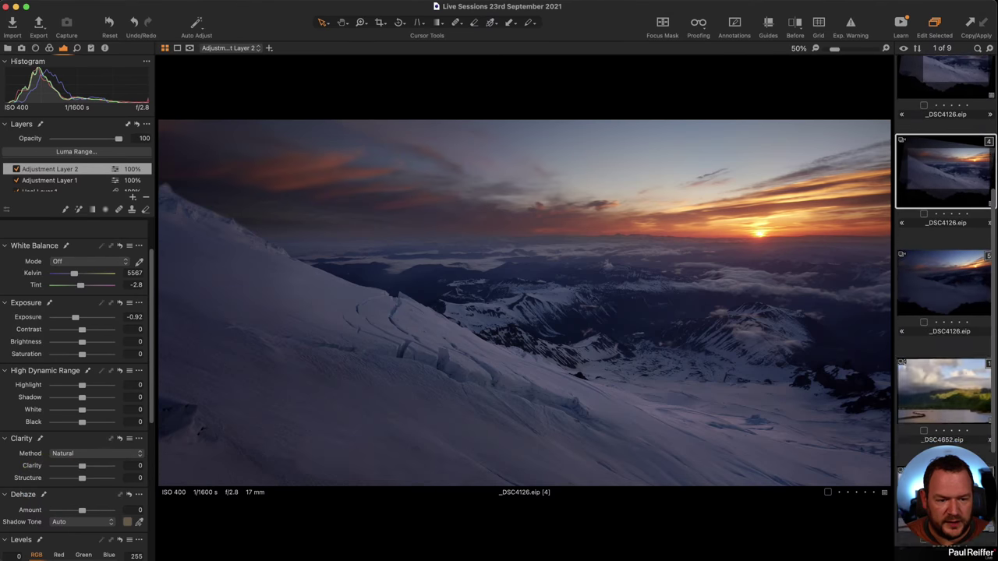
{"action": "scroll", "coordinate": [953, 443], "scroll_direction": "down", "scroll_amount": 1}
Step: Open _DSC4652 and switch to its first variant
{"action": "left_click", "coordinate": [953, 443]}
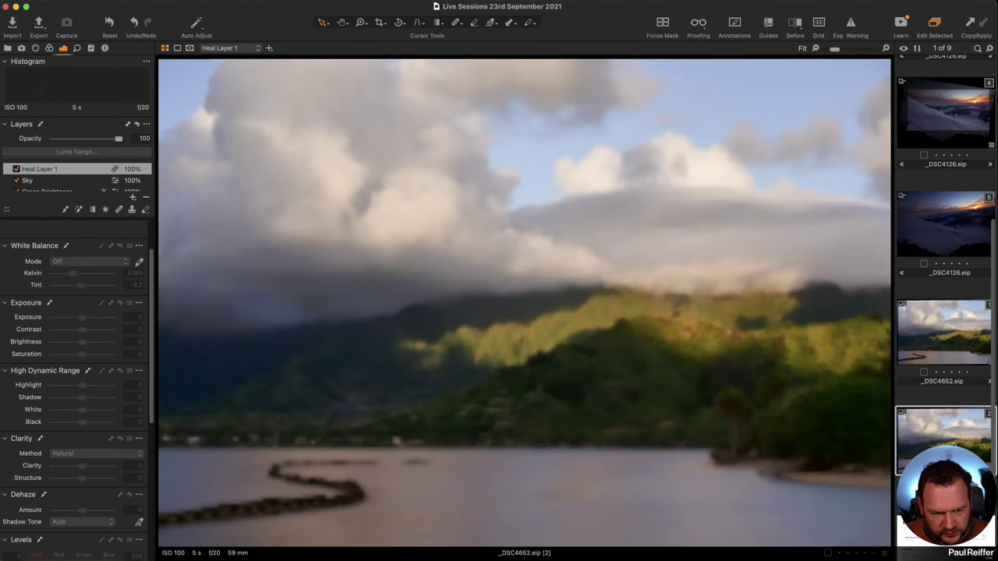
{"action": "scroll", "coordinate": [953, 443], "scroll_direction": "up", "scroll_amount": 1}
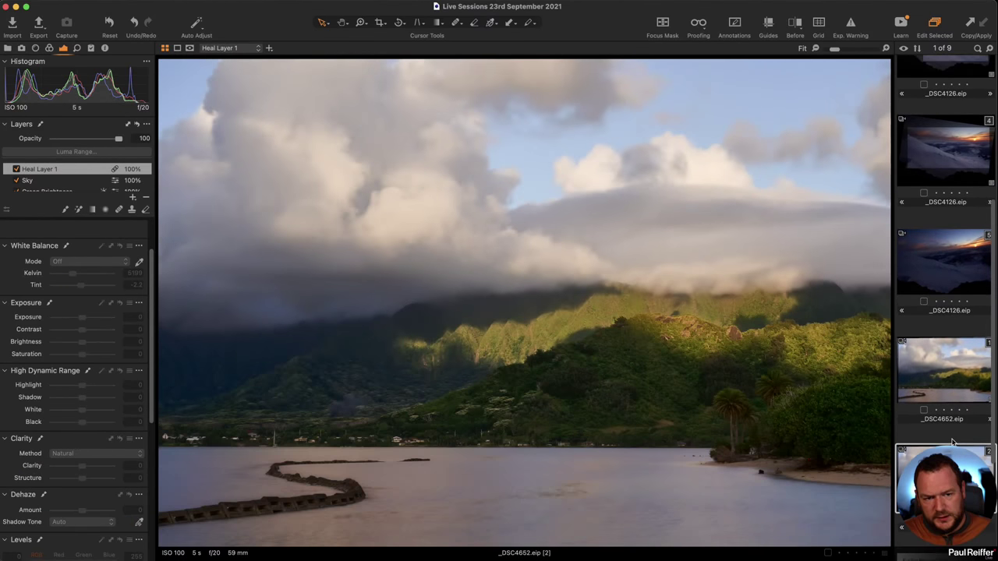
{"action": "left_click", "coordinate": [946, 383]}
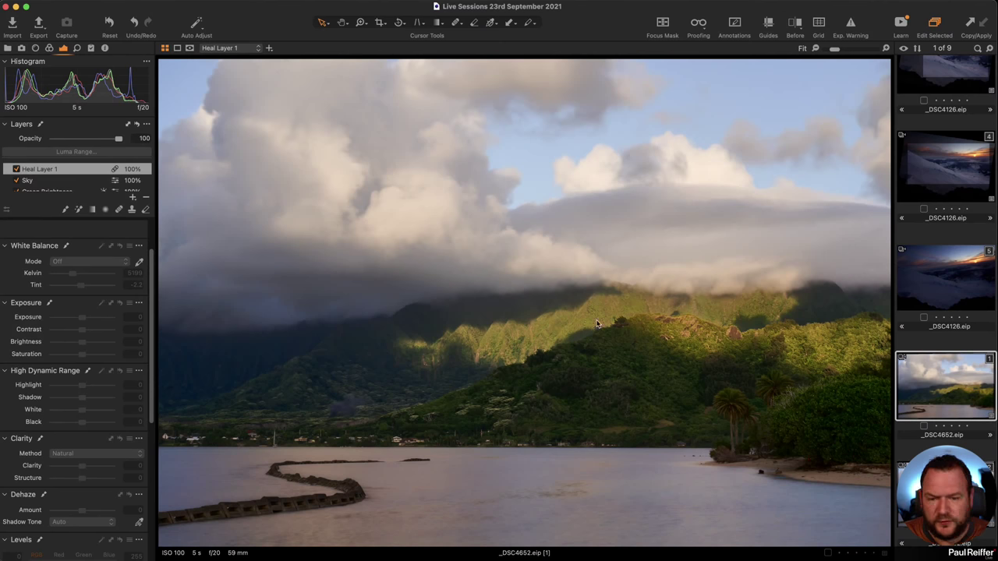
Step: Zoom in to 200% on the hillside houses above the bay
{"action": "key", "text": "z"}
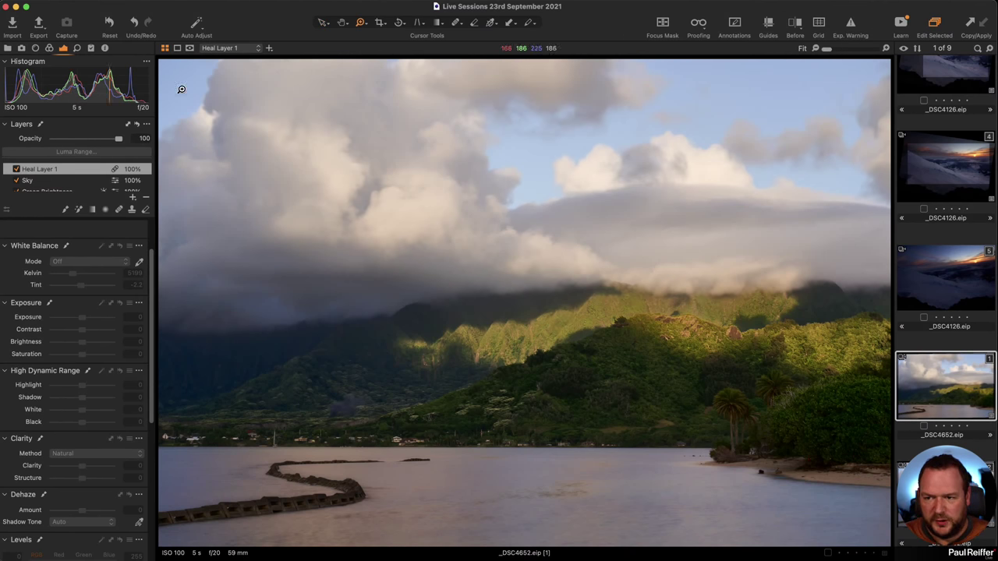
{"action": "left_click", "coordinate": [8, 50]}
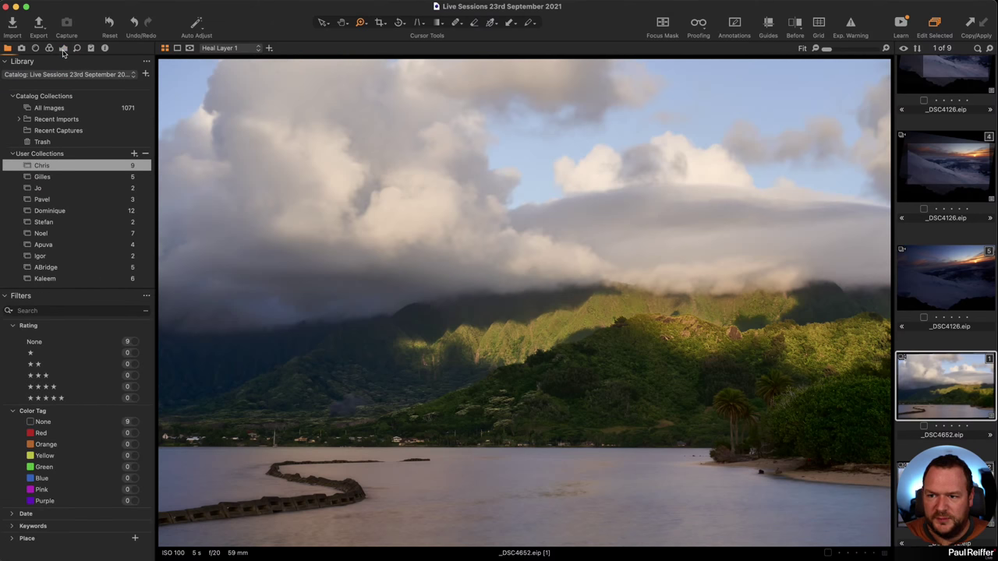
{"action": "left_click", "coordinate": [63, 48]}
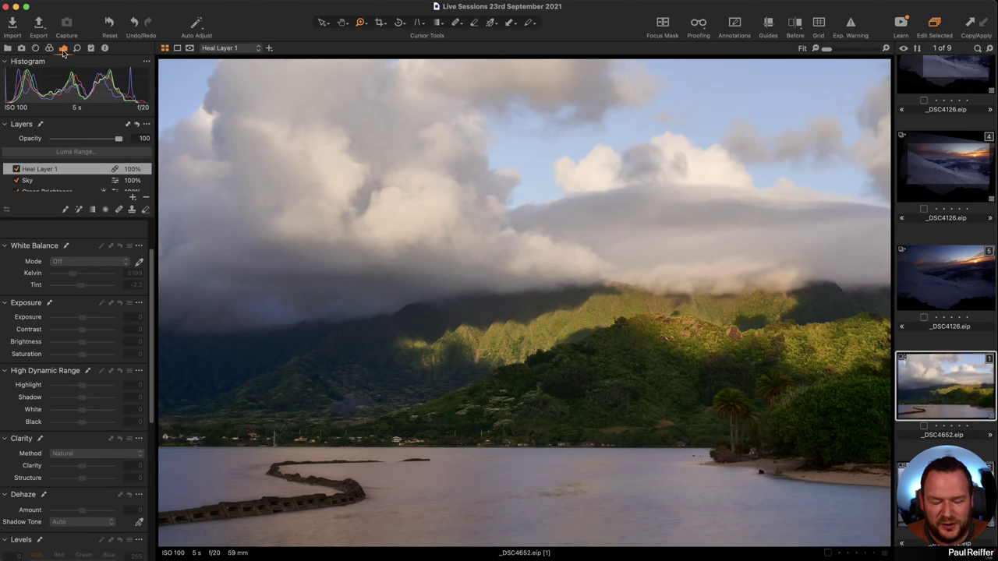
{"action": "left_click", "coordinate": [535, 400]}
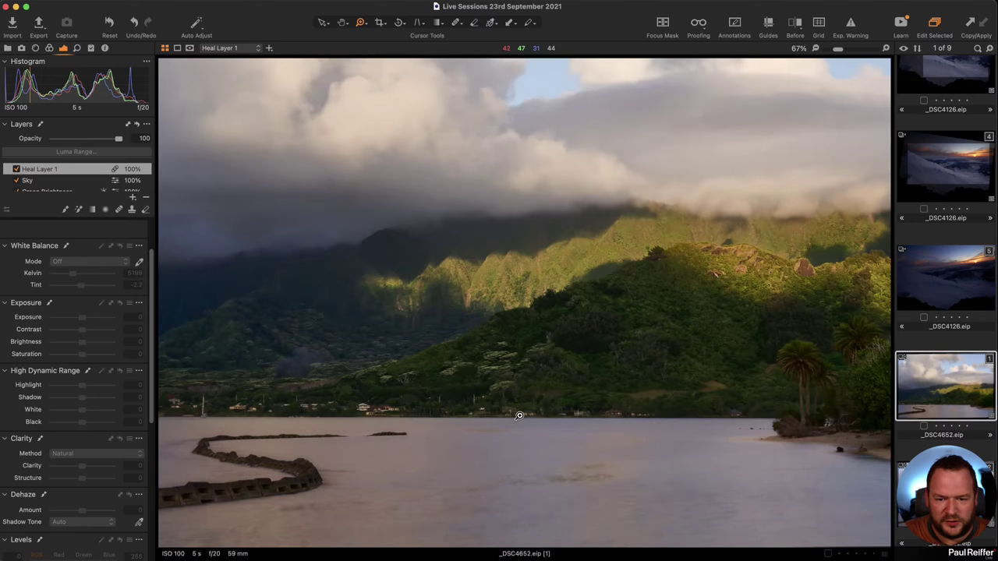
{"action": "left_click", "coordinate": [473, 367]}
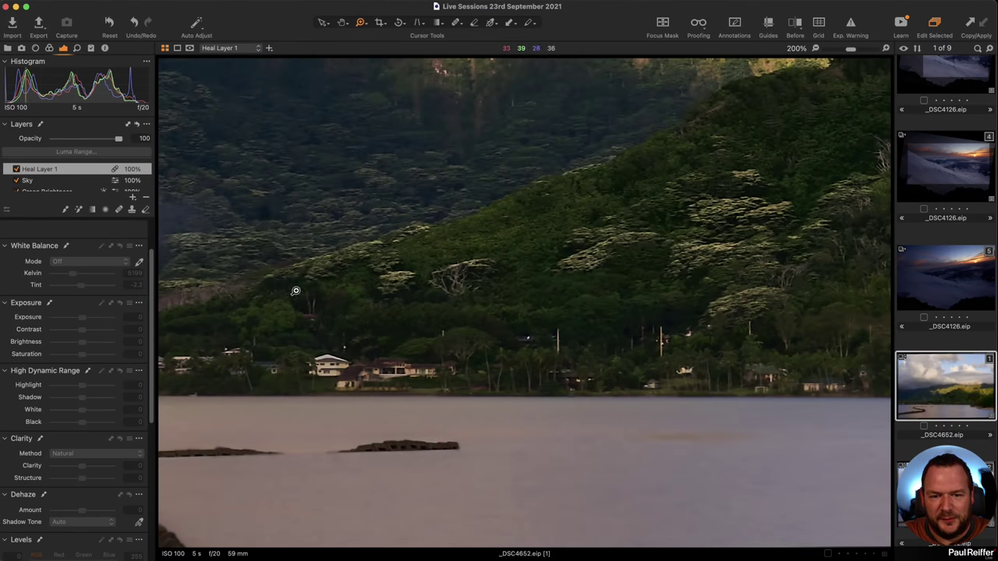
Step: Show a before/after split and compare the edited water along the shoreline
{"action": "key", "text": "y"}
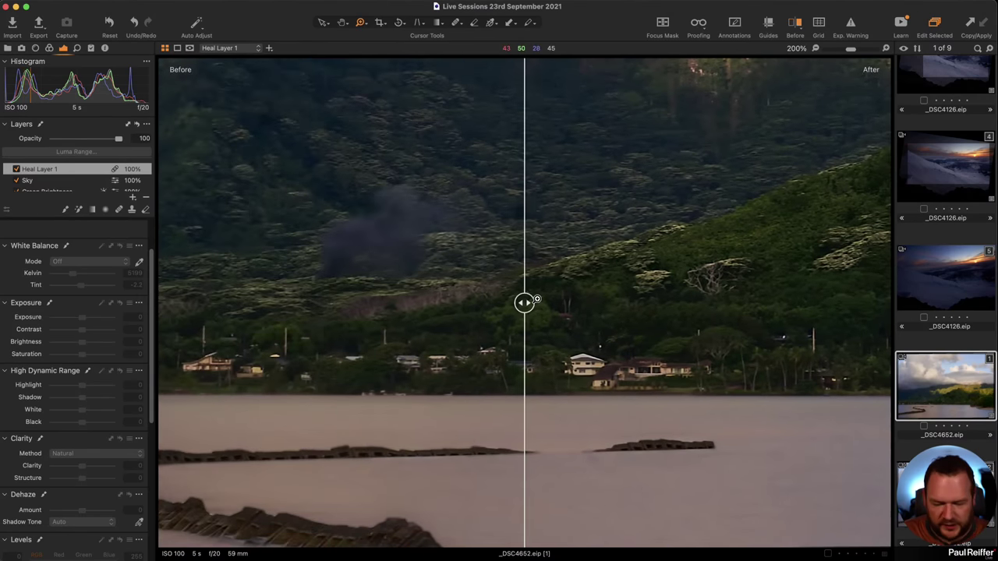
{"action": "left_click_drag", "start_coordinate": [524, 303], "coordinate": [807, 303]}
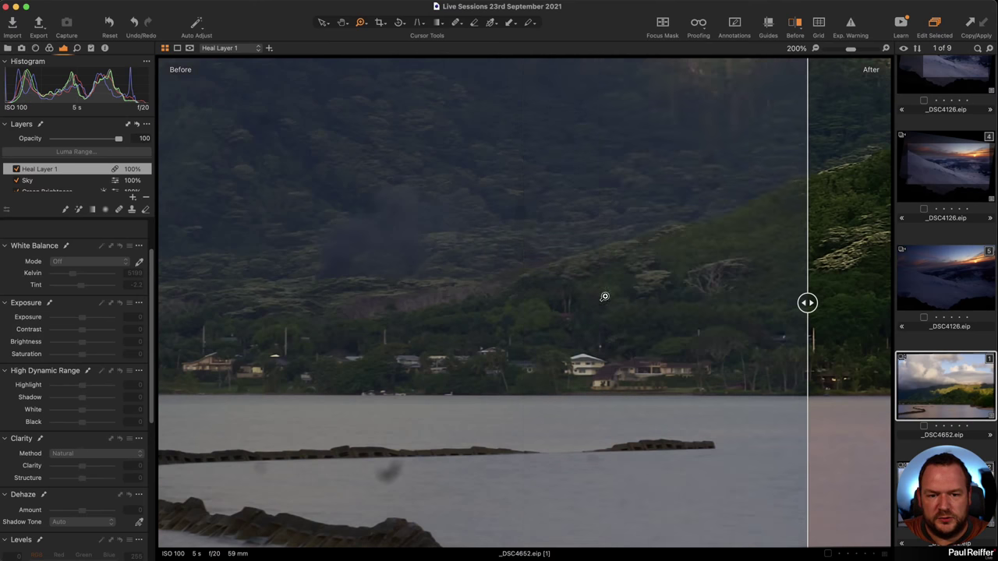
{"action": "scroll", "coordinate": [450, 299], "scroll_direction": "down", "scroll_amount": 3}
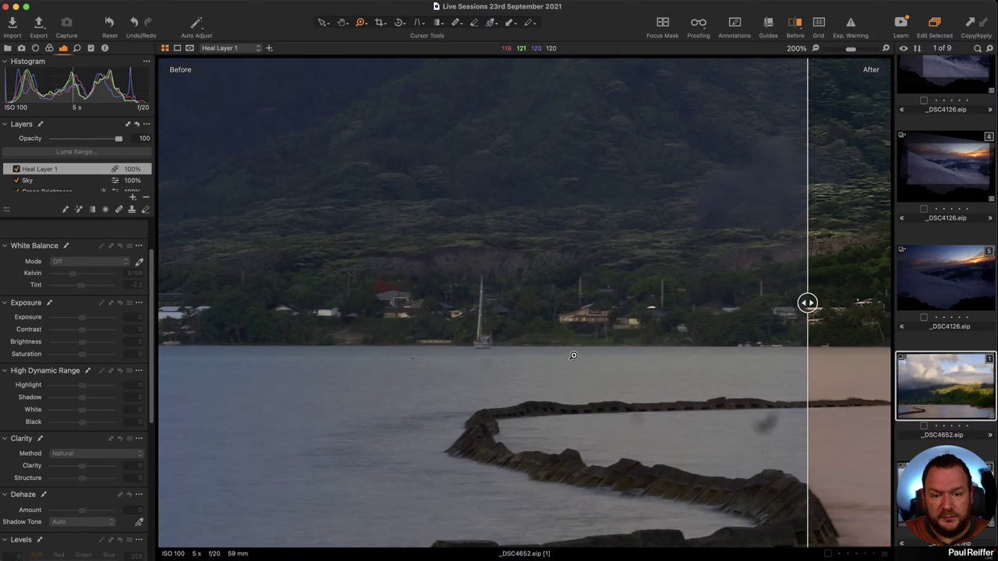
{"action": "left_click_drag", "start_coordinate": [478, 277], "coordinate": [609, 269]}
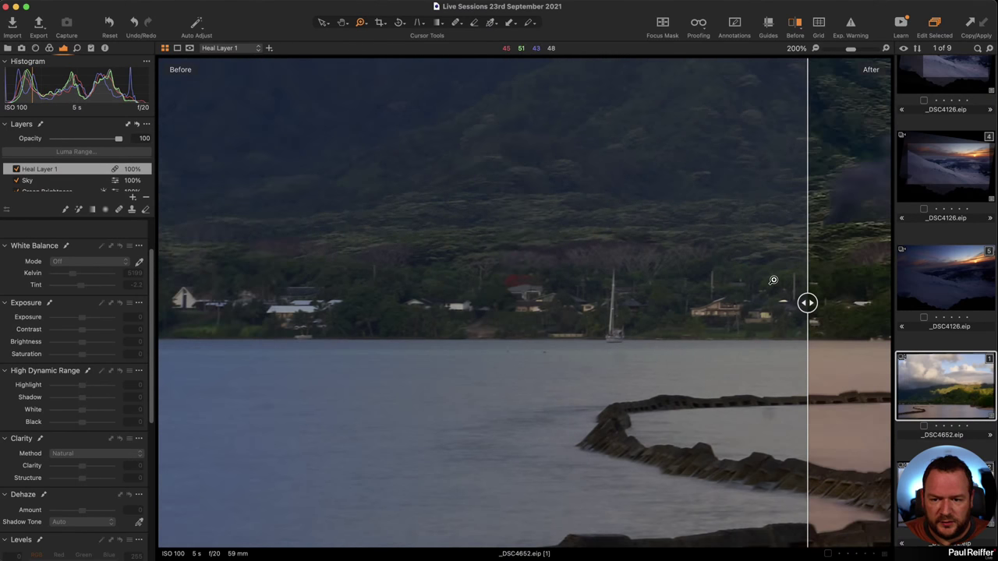
{"action": "left_click_drag", "start_coordinate": [807, 304], "coordinate": [324, 303]}
{"action": "scroll", "coordinate": [24, 186], "scroll_direction": "down", "scroll_amount": 3}
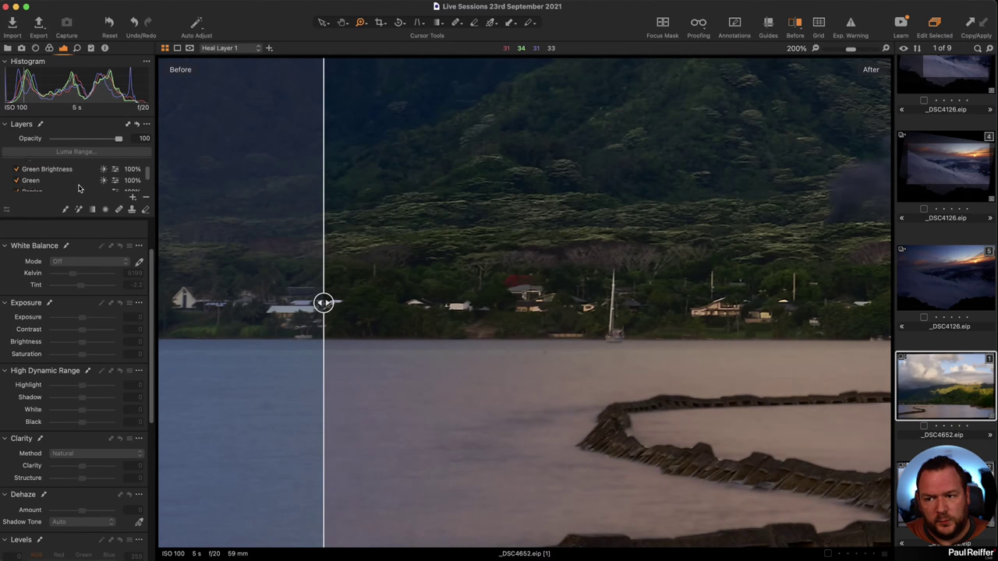
Step: Select the Water layer and compare before/after around the curving breakwater
{"action": "left_click", "coordinate": [45, 184]}
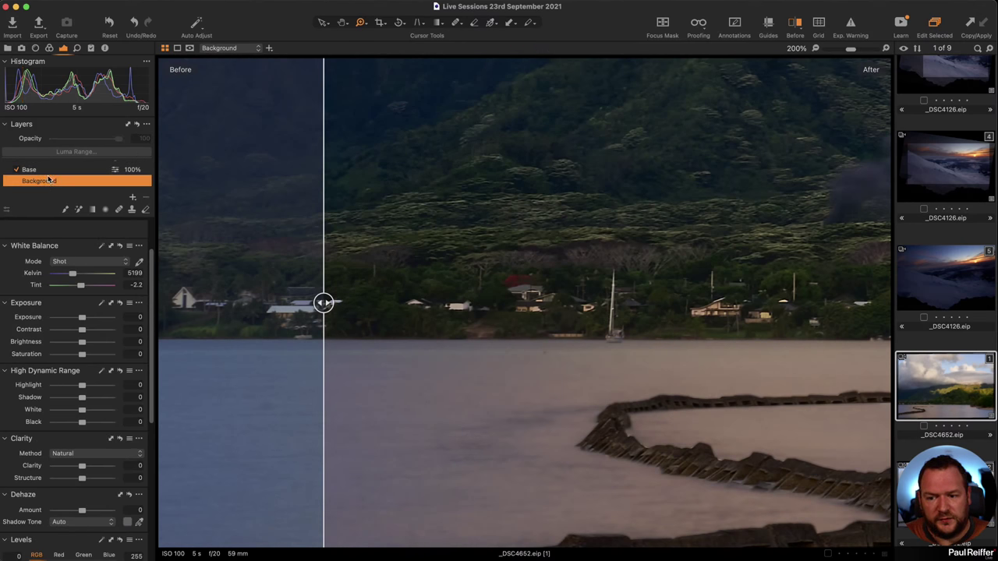
{"action": "left_click", "coordinate": [48, 172]}
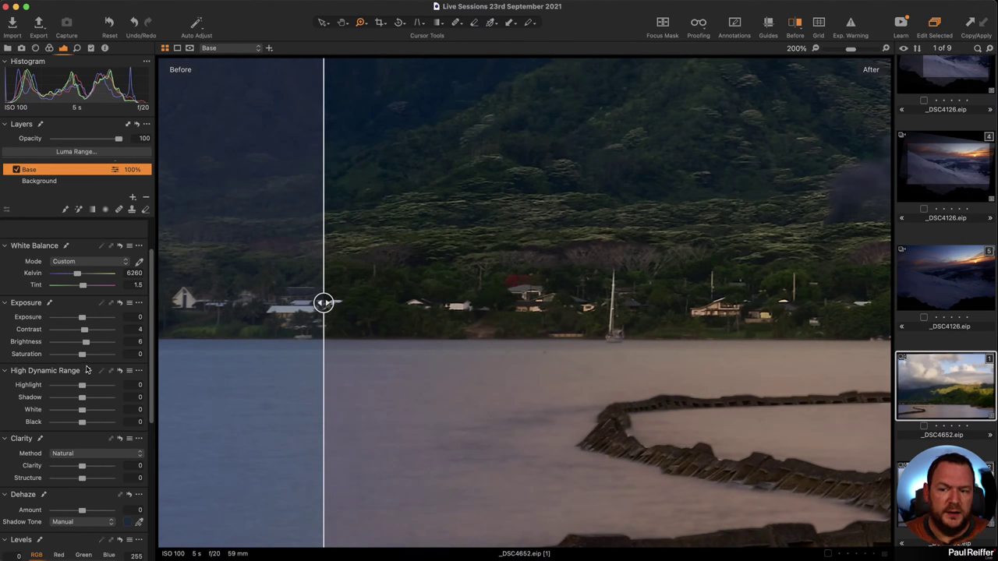
{"action": "scroll", "coordinate": [80, 349], "scroll_direction": "up", "scroll_amount": 2}
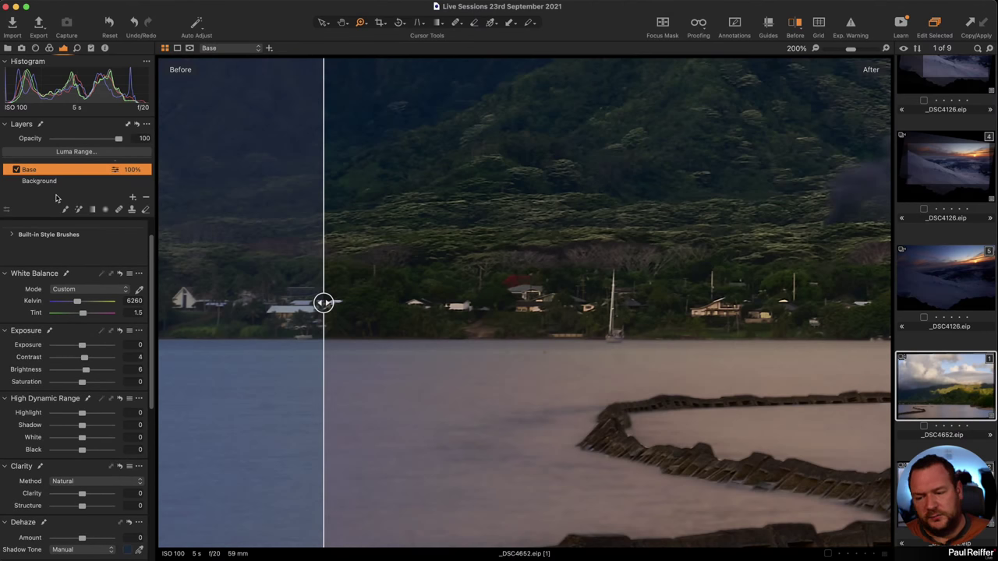
{"action": "scroll", "coordinate": [45, 191], "scroll_direction": "up", "scroll_amount": 3}
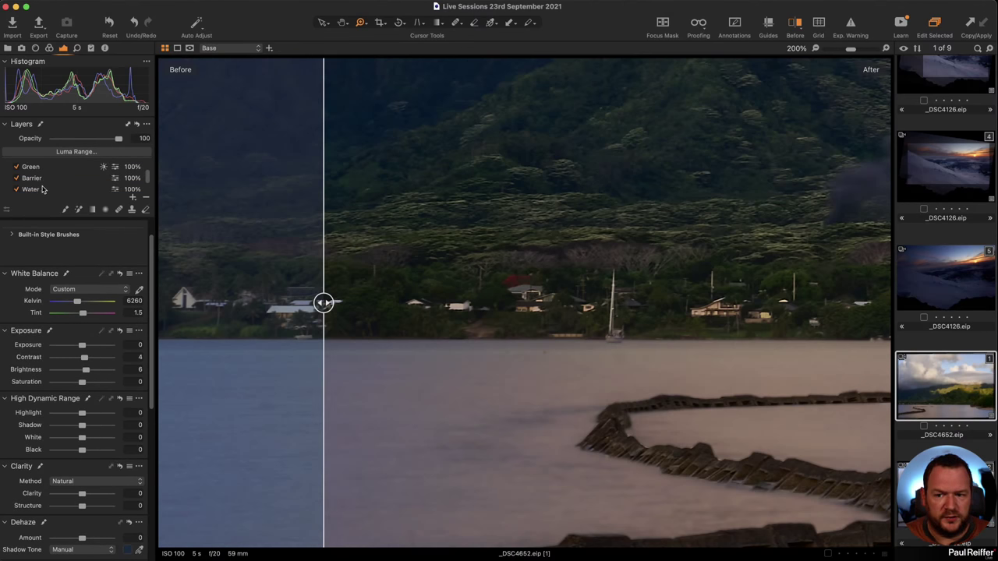
{"action": "left_click", "coordinate": [42, 189]}
{"action": "scroll", "coordinate": [581, 391], "scroll_direction": "down", "scroll_amount": 2}
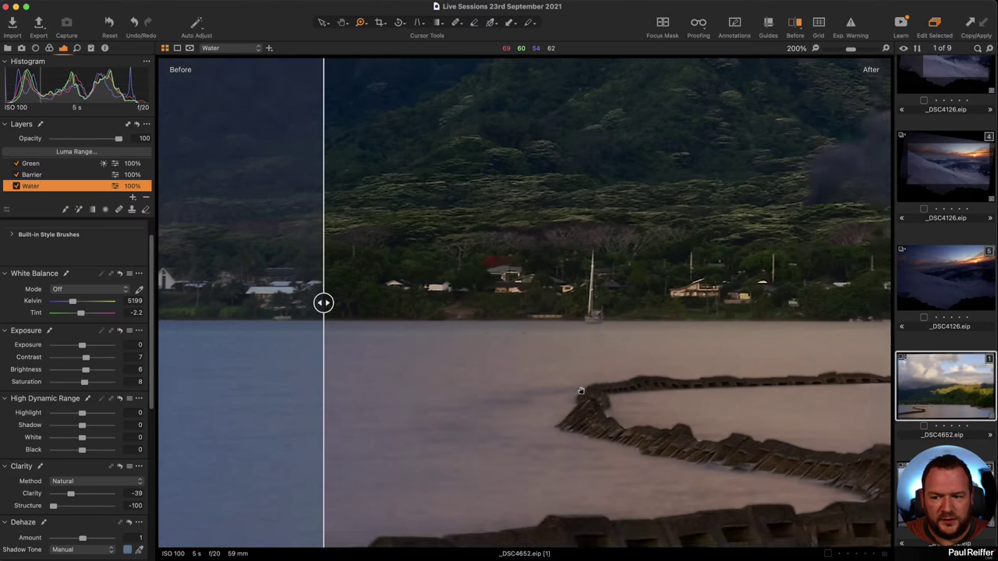
{"action": "left_click_drag", "start_coordinate": [581, 390], "coordinate": [484, 289]}
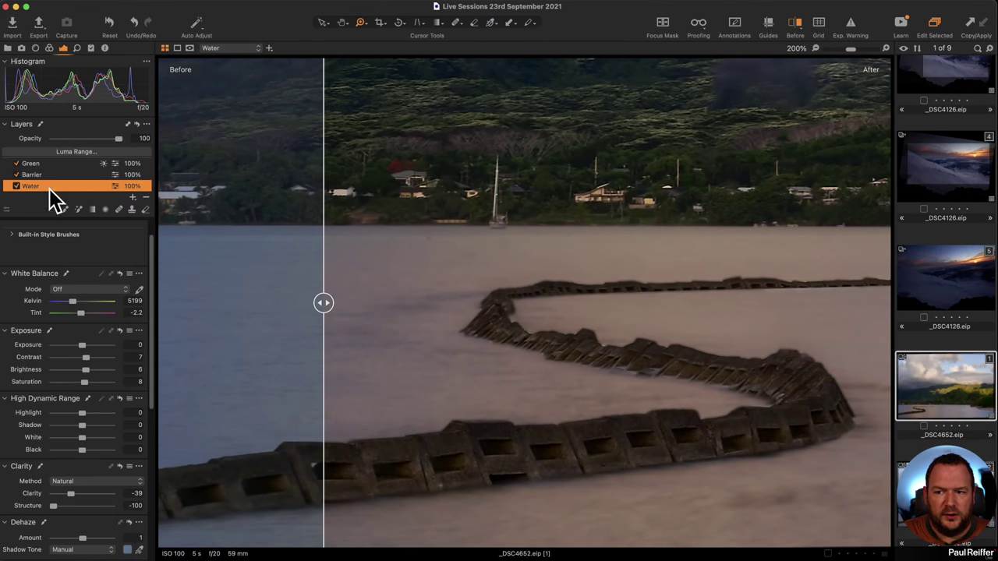
{"action": "left_click_drag", "start_coordinate": [323, 303], "coordinate": [853, 303]}
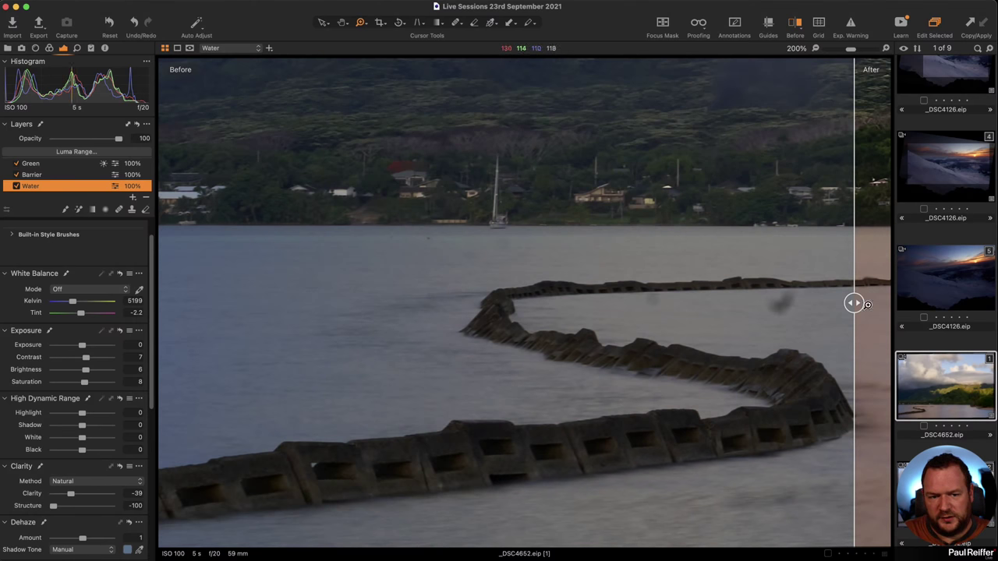
{"action": "left_click_drag", "start_coordinate": [854, 302], "coordinate": [159, 302]}
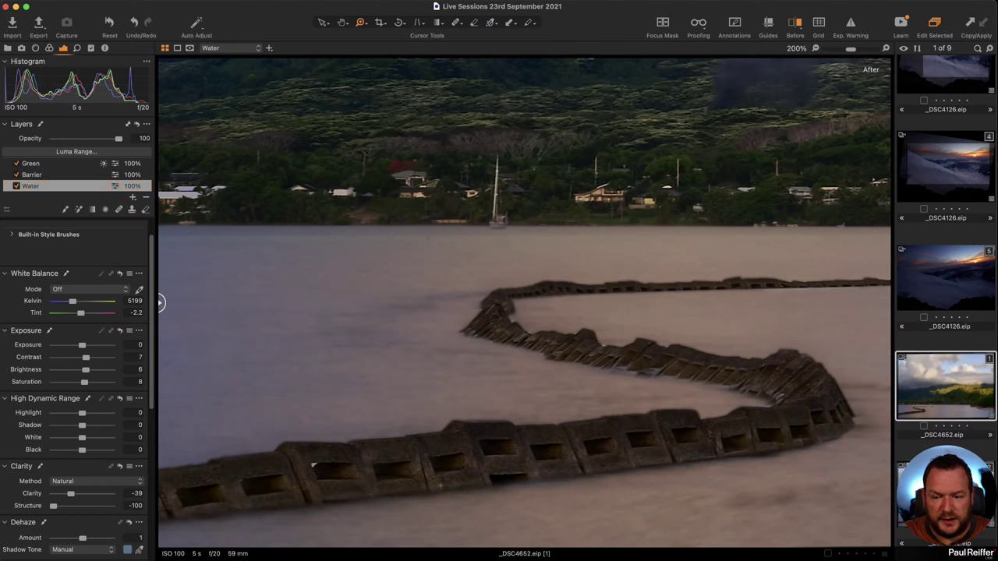
Step: Toggle the Water layer off and on, then show its mask overlay
{"action": "key", "text": "q"}
{"action": "left_click", "coordinate": [27, 187]}
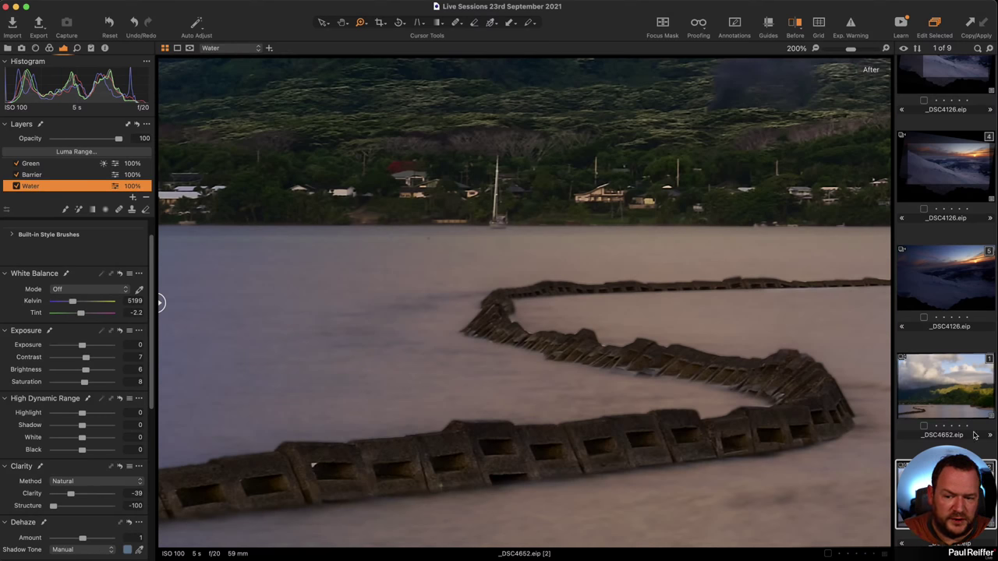
{"action": "left_click", "coordinate": [938, 400]}
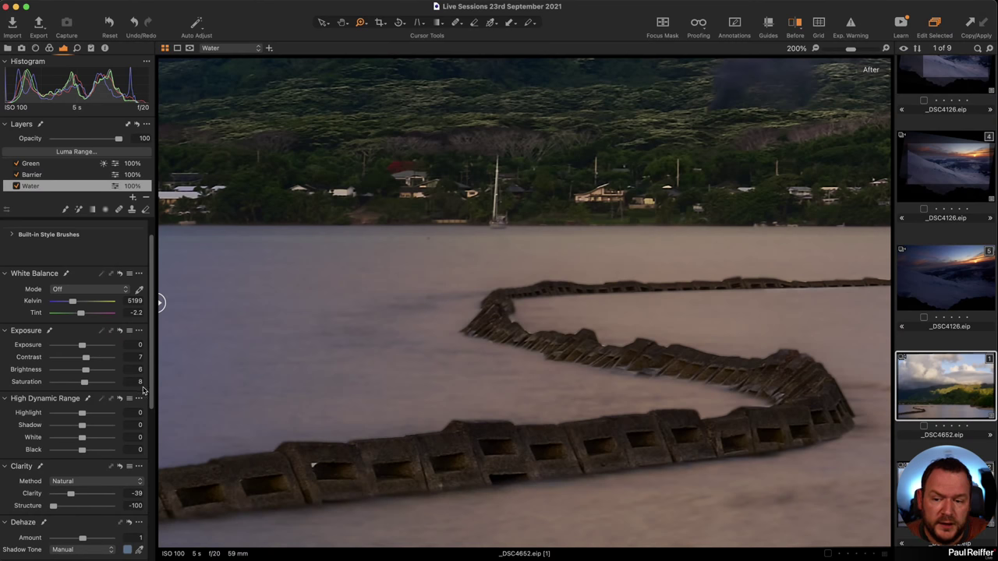
{"action": "left_click", "coordinate": [16, 186]}
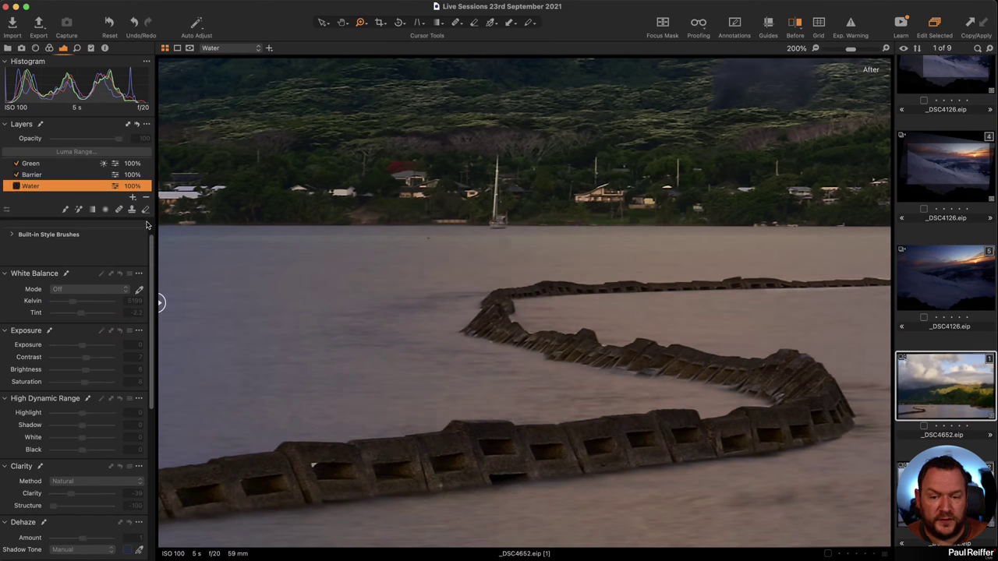
{"action": "left_click", "coordinate": [17, 186]}
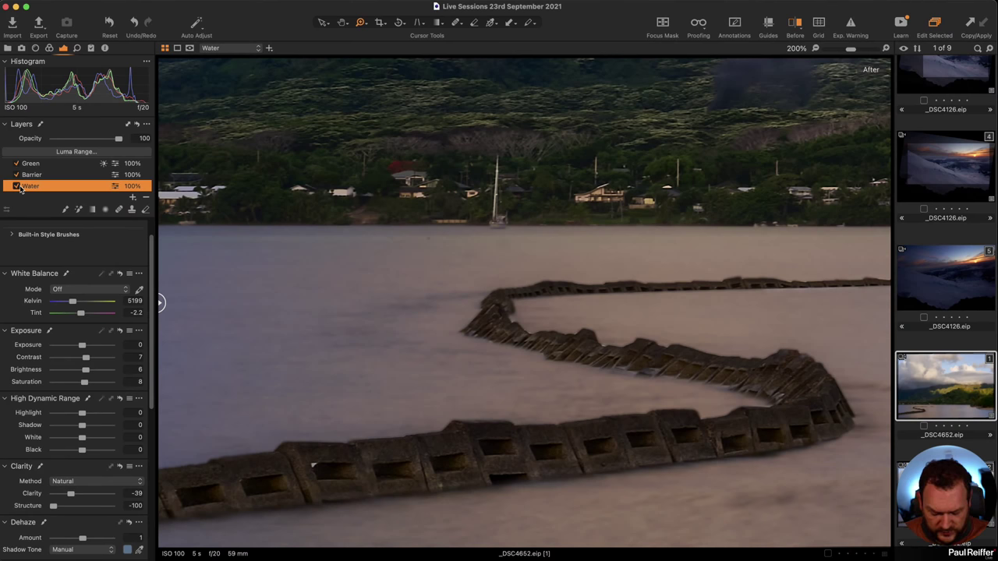
{"action": "key", "text": "m"}
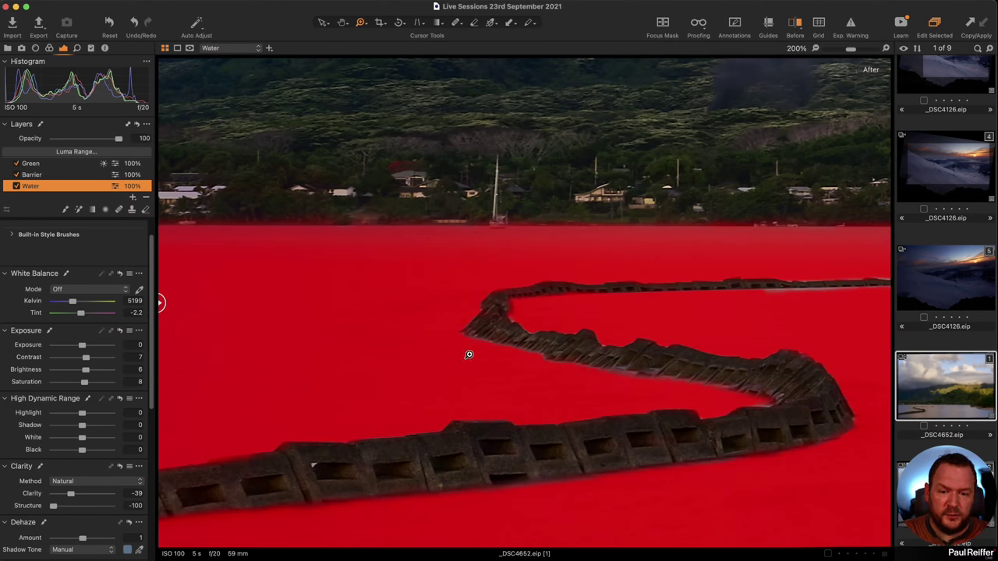
Step: Zoom to 600% on the breakwater corner and compare the Water mask edge before and after
{"action": "key", "text": "m"}
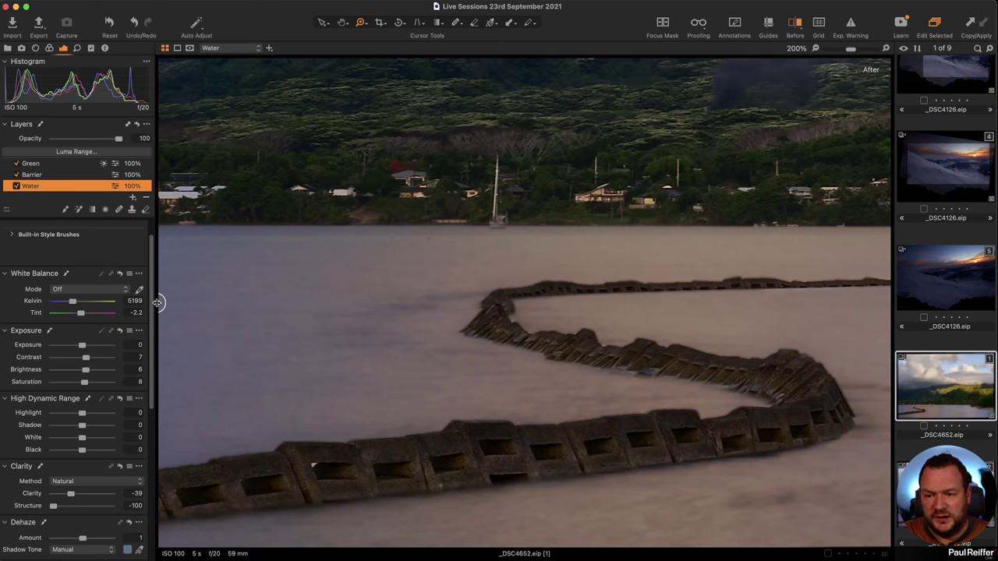
{"action": "left_click_drag", "start_coordinate": [157, 303], "coordinate": [453, 397]}
{"action": "left_click", "coordinate": [507, 293]}
{"action": "left_click", "coordinate": [573, 312]}
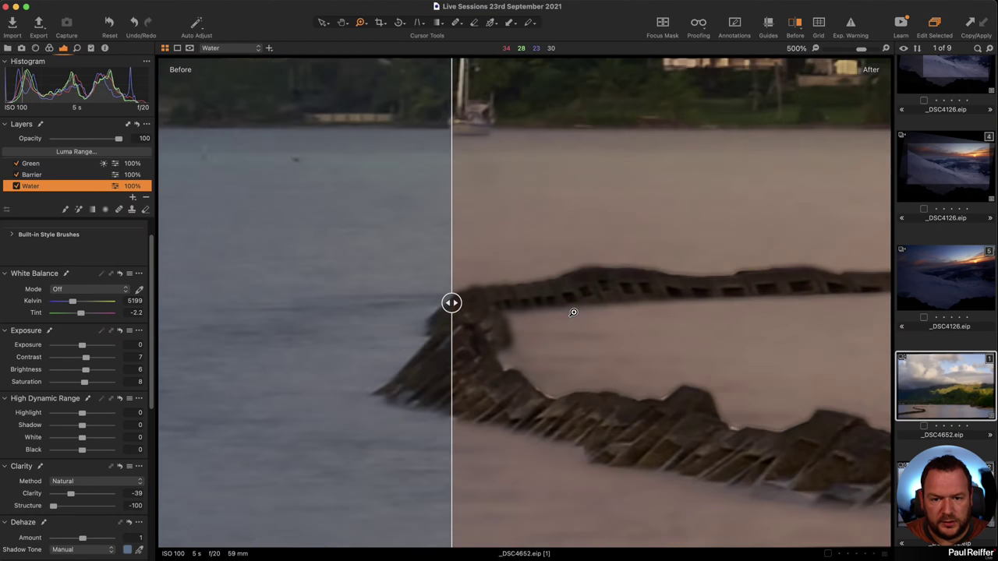
{"action": "left_click", "coordinate": [513, 300]}
{"action": "left_click_drag", "start_coordinate": [451, 303], "coordinate": [499, 303]}
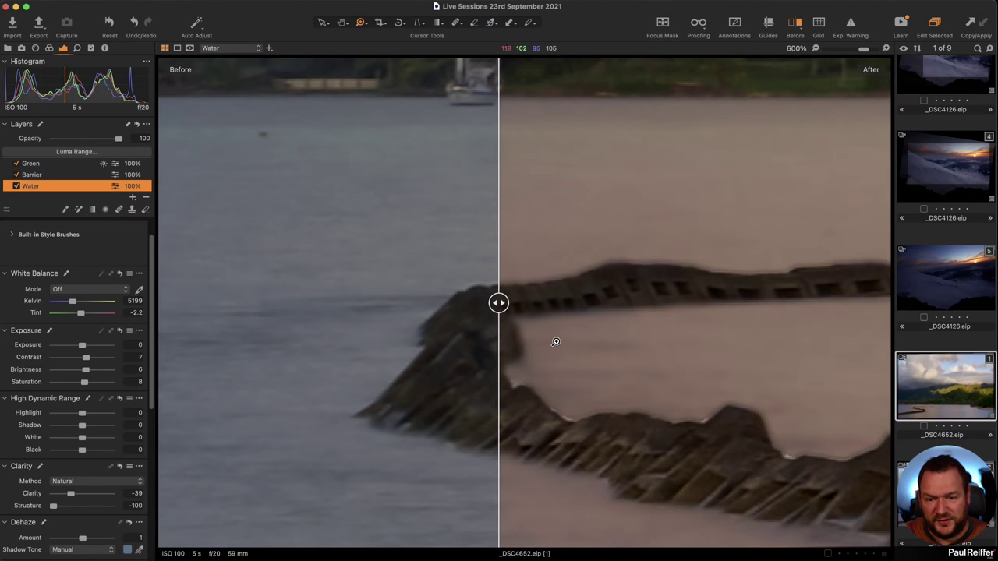
{"action": "left_click_drag", "start_coordinate": [499, 303], "coordinate": [329, 304]}
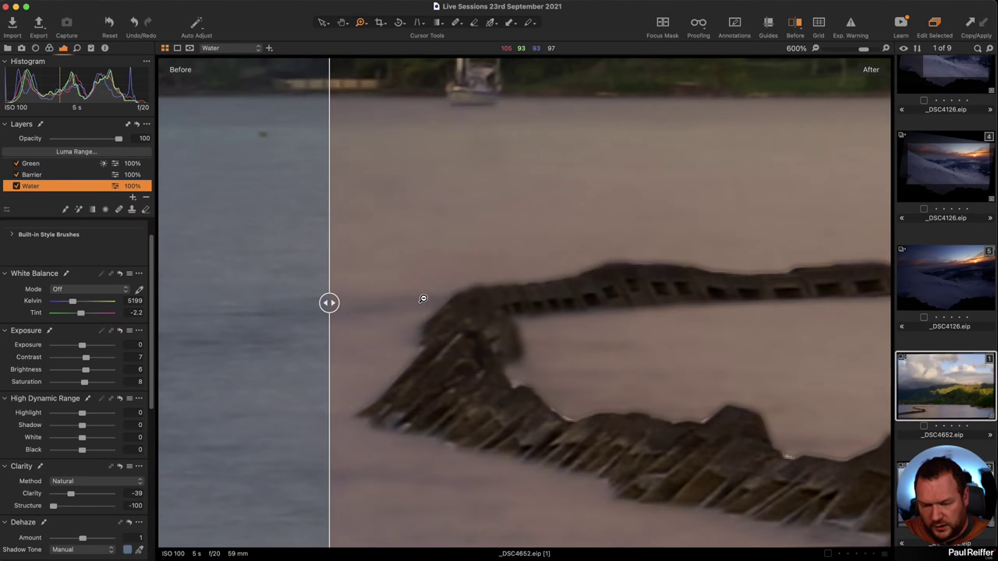
Step: At 100%, pan to the palm-lined shoreline and compare before and after there
{"action": "key", "text": "super+alt+0"}
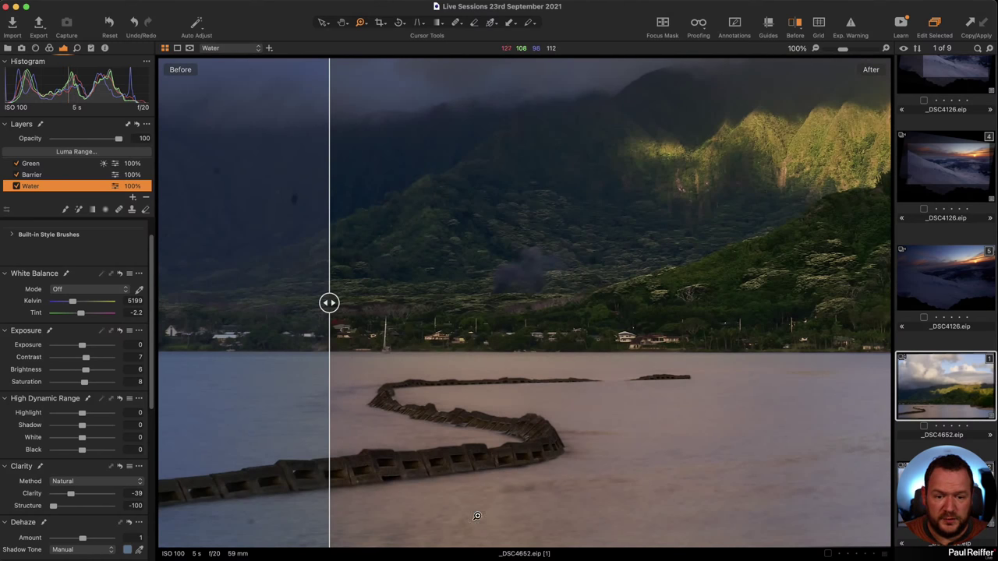
{"action": "left_click_drag", "start_coordinate": [329, 304], "coordinate": [229, 370]}
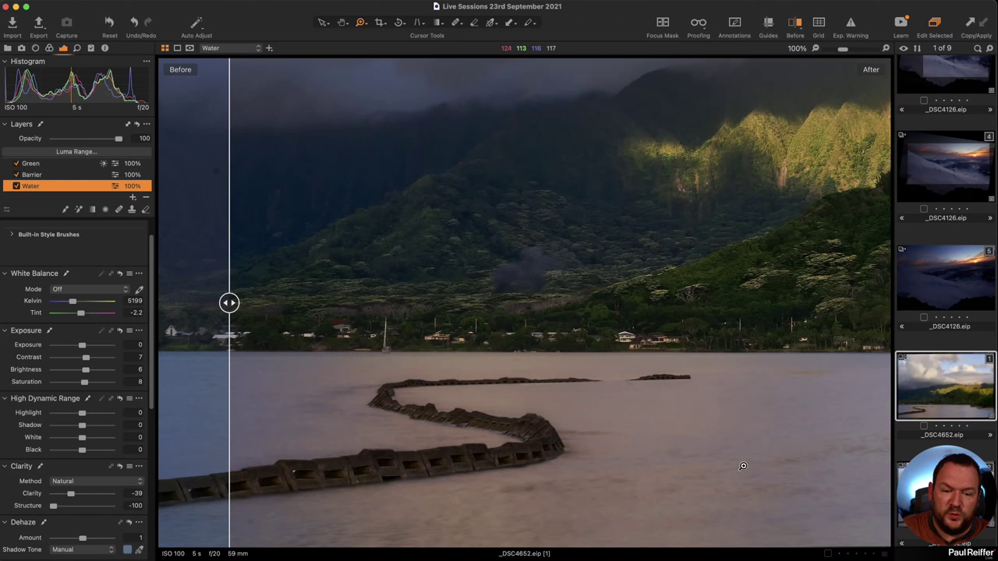
{"action": "left_click_drag", "start_coordinate": [560, 448], "coordinate": [335, 395]}
{"action": "left_click_drag", "start_coordinate": [644, 424], "coordinate": [372, 403]}
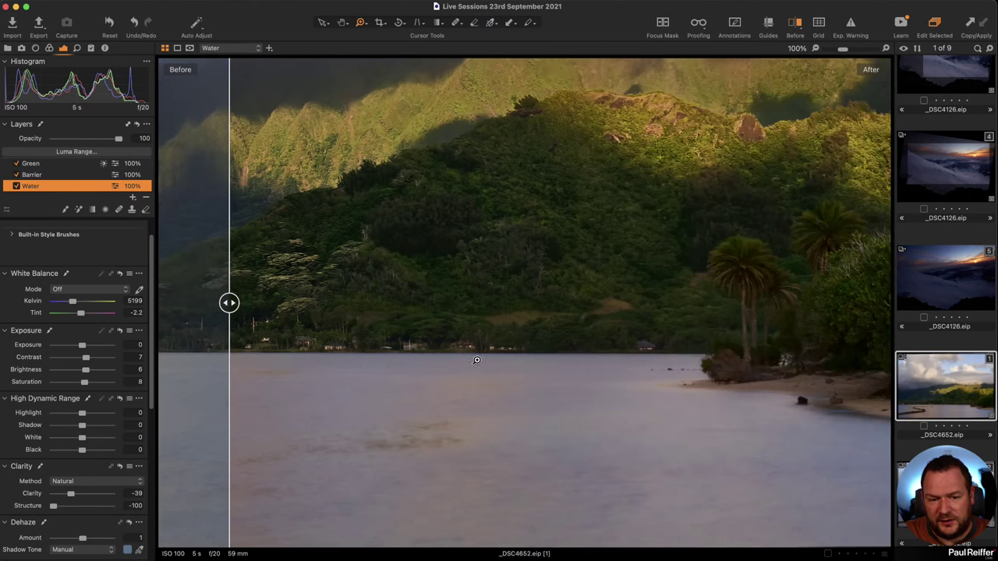
{"action": "left_click_drag", "start_coordinate": [230, 303], "coordinate": [841, 303]}
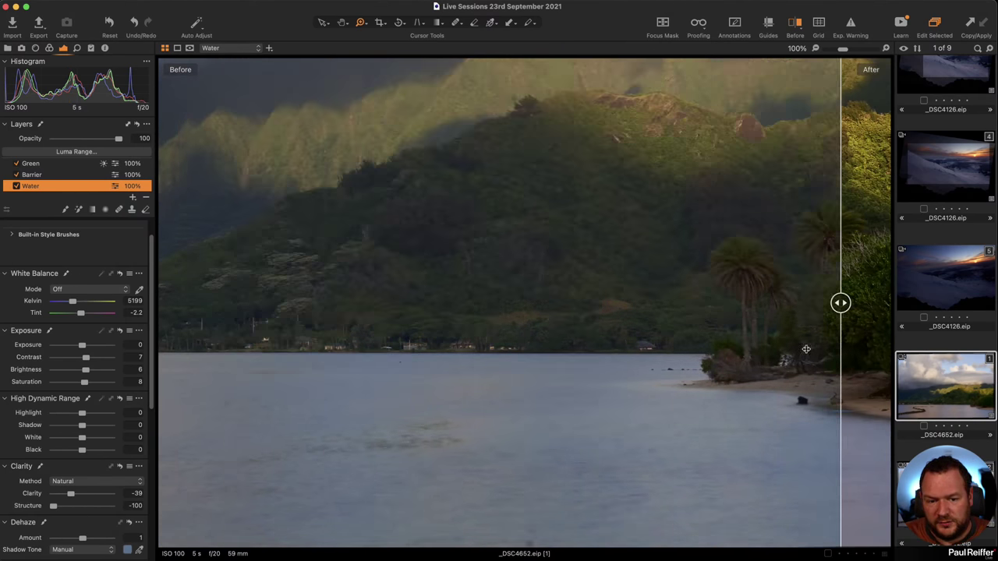
{"action": "left_click_drag", "start_coordinate": [807, 349], "coordinate": [370, 375]}
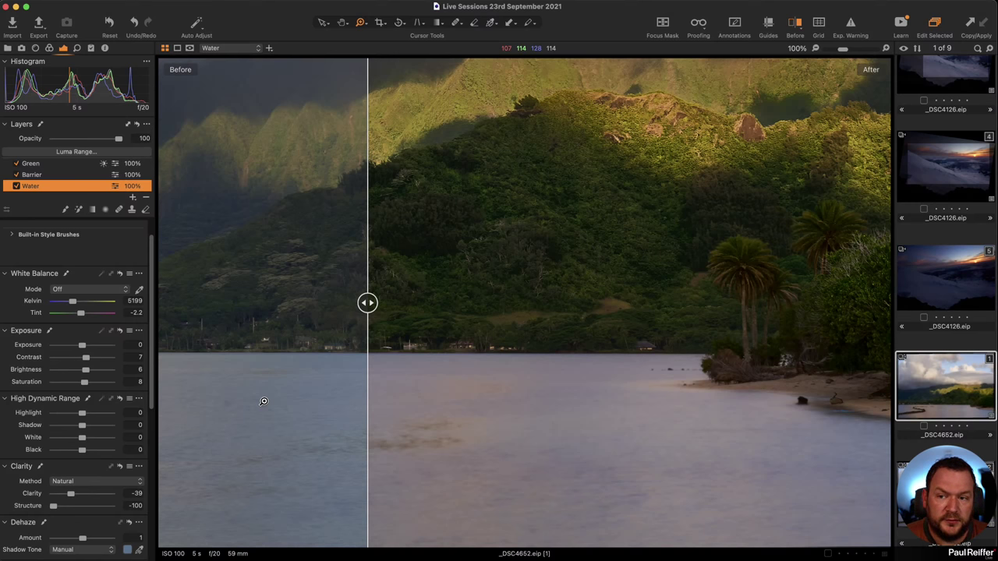
Step: Enable Diffraction Correction in the Lens tools while inspecting the palm trees at 200-300%
{"action": "left_click", "coordinate": [35, 48]}
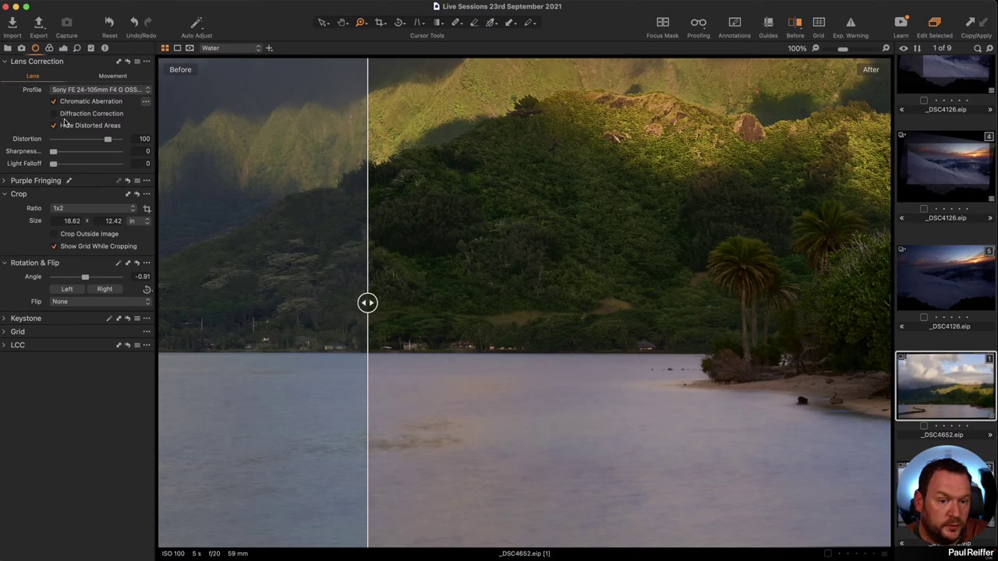
{"action": "left_click", "coordinate": [799, 288]}
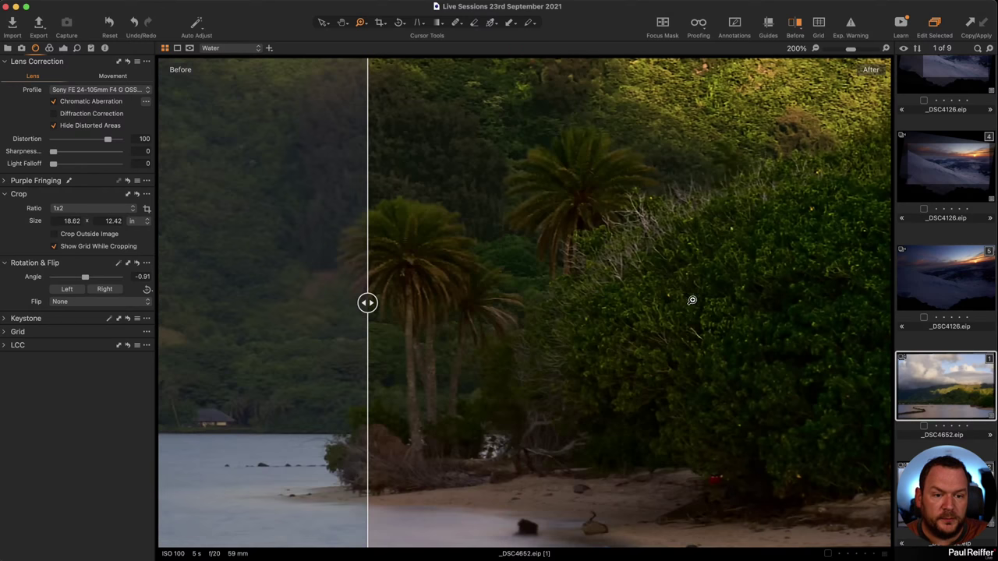
{"action": "left_click", "coordinate": [54, 114]}
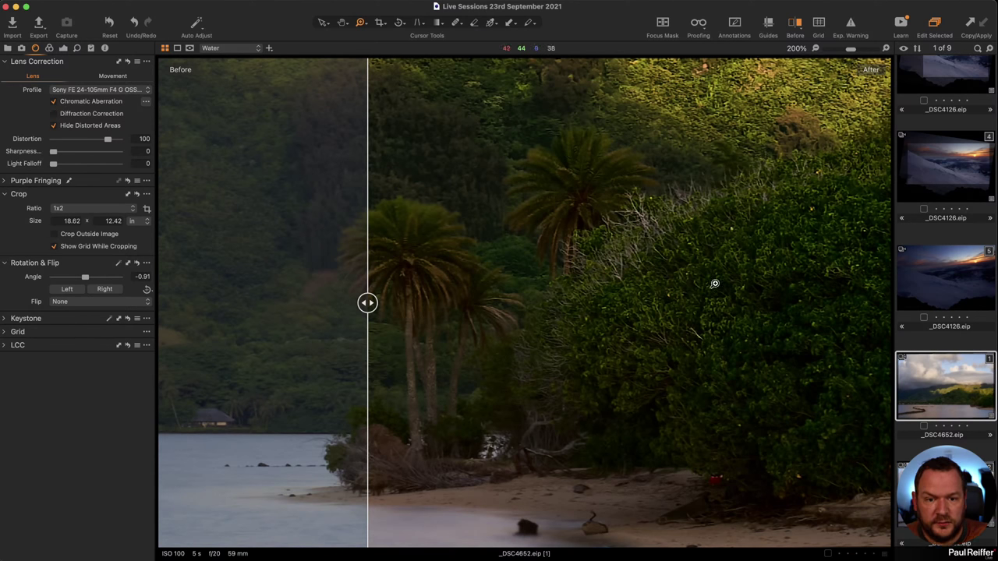
{"action": "left_click", "coordinate": [657, 241]}
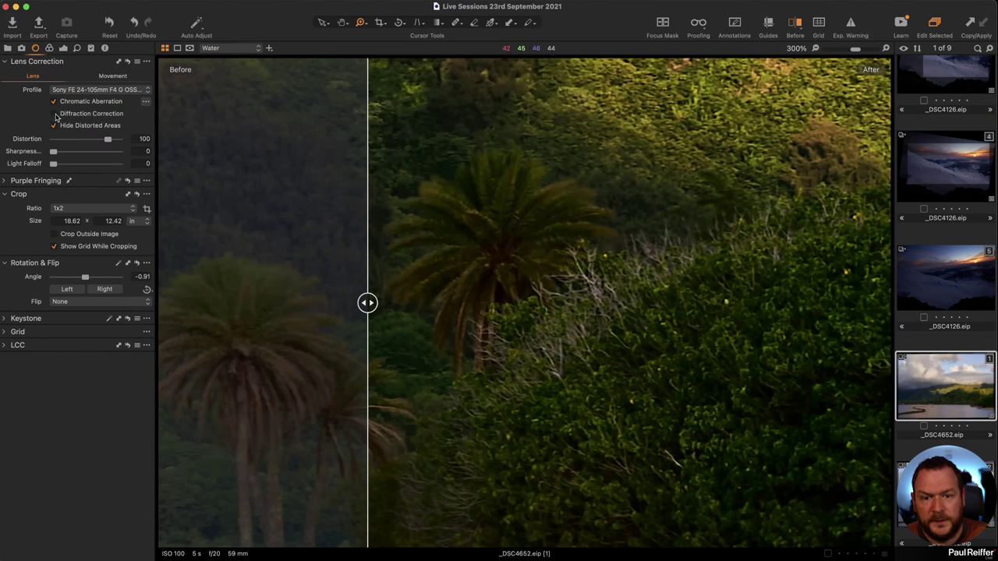
{"action": "left_click", "coordinate": [55, 114]}
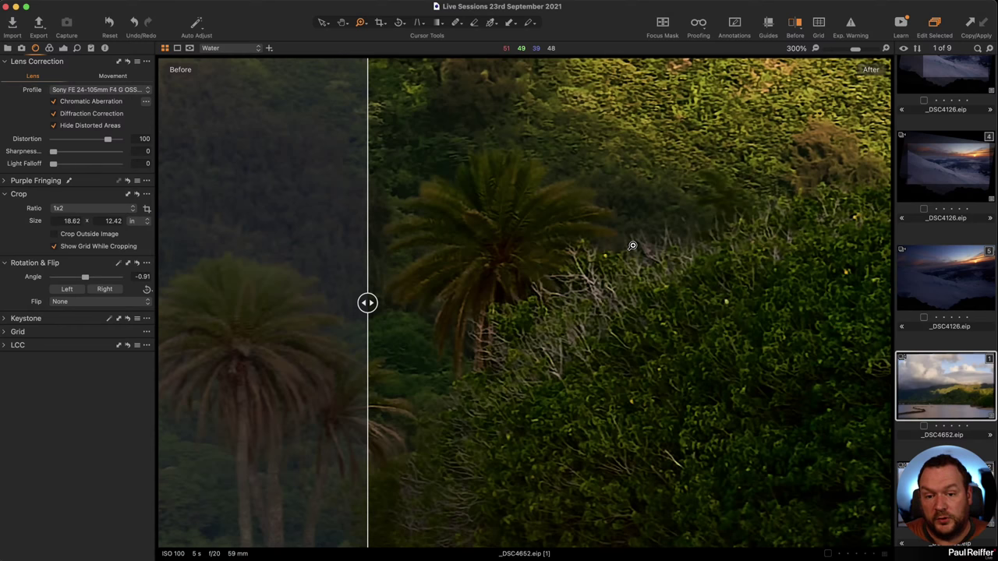
Step: Zoom to 200% on the shore and slide the before/after split aside to show After only
{"action": "key", "text": "super+0"}
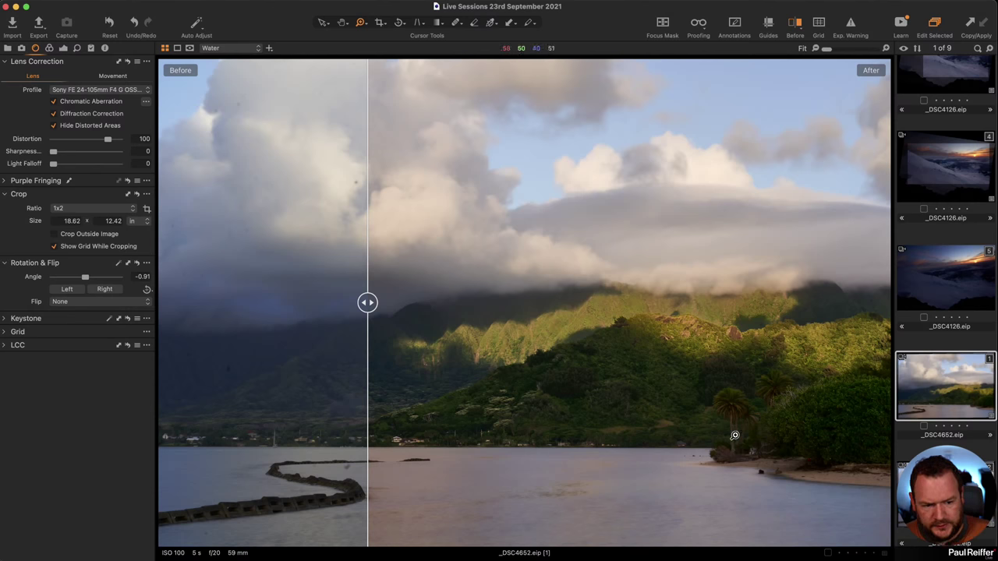
{"action": "left_click", "coordinate": [736, 501]}
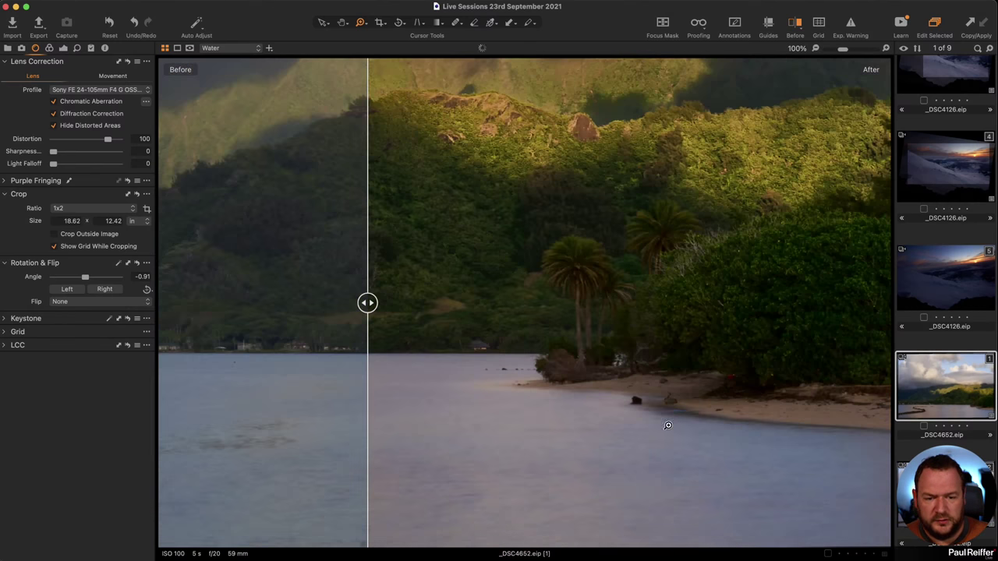
{"action": "left_click", "coordinate": [632, 378]}
{"action": "left_click_drag", "start_coordinate": [368, 303], "coordinate": [86, 310]}
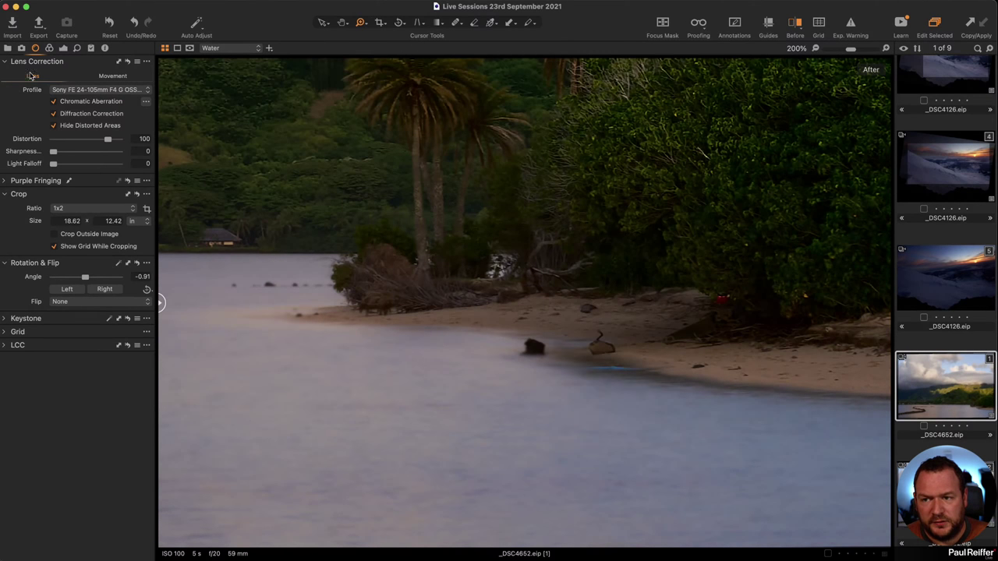
Step: Compare the Water layer with Clarity reset near the breakwater, then undo to keep Clarity -39 and Structure -100
{"action": "left_click", "coordinate": [63, 48]}
{"action": "scroll", "coordinate": [52, 468], "scroll_direction": "down", "scroll_amount": 2}
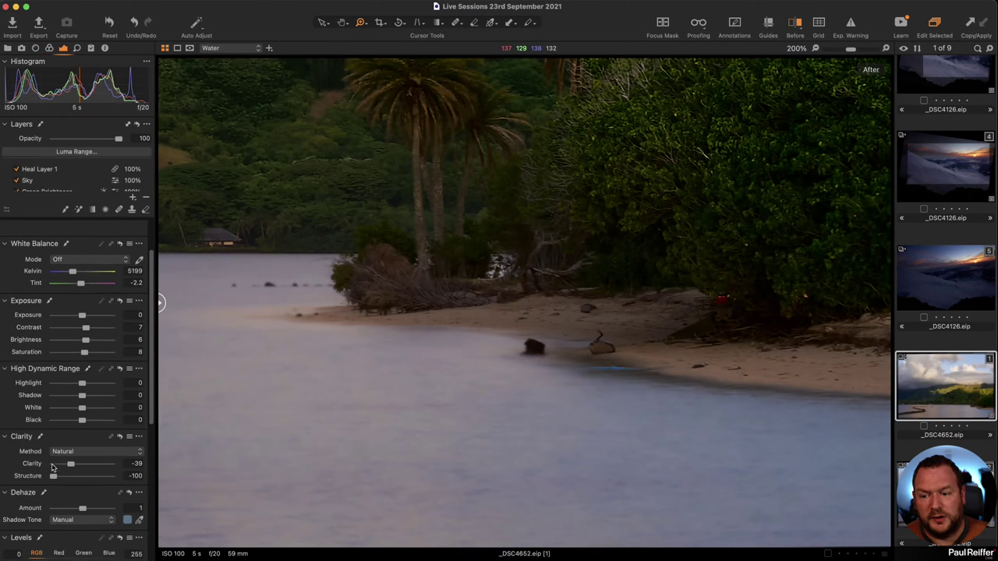
{"action": "scroll", "coordinate": [52, 467], "scroll_direction": "down", "scroll_amount": 1}
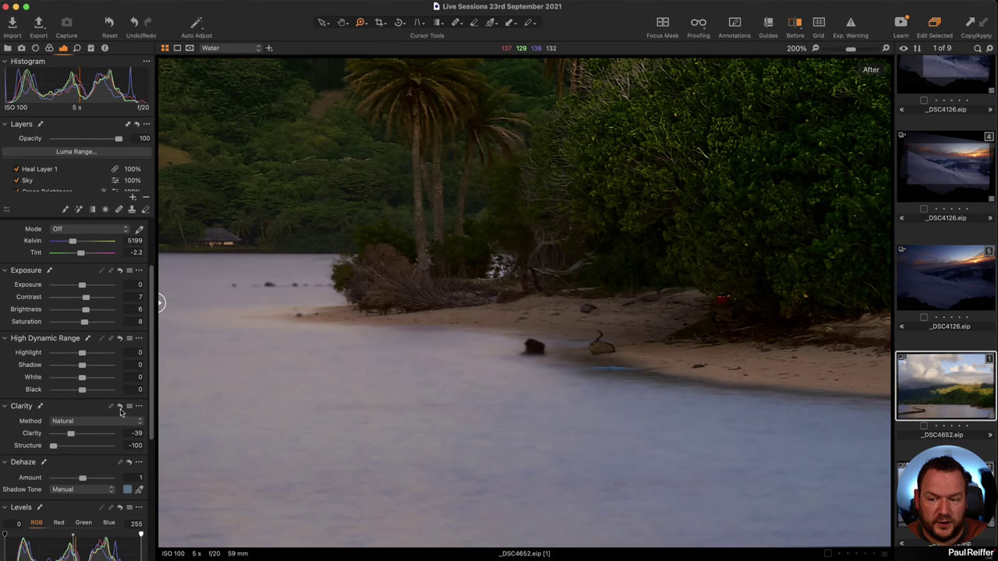
{"action": "scroll", "coordinate": [56, 171], "scroll_direction": "down", "scroll_amount": 3}
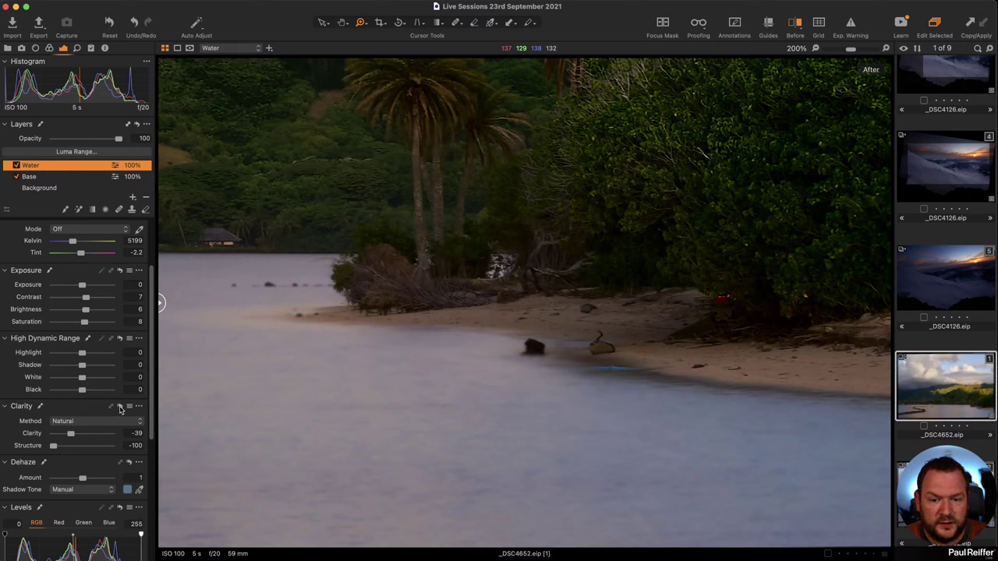
{"action": "left_click", "coordinate": [120, 407]}
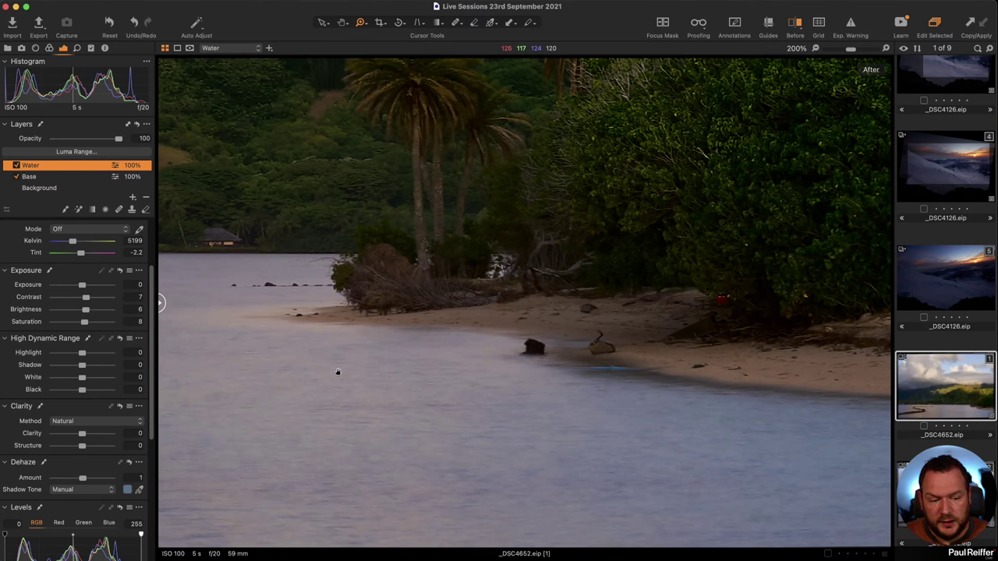
{"action": "left_click_drag", "start_coordinate": [338, 372], "coordinate": [774, 367]}
{"action": "scroll", "coordinate": [774, 367], "scroll_direction": "left", "scroll_amount": 10}
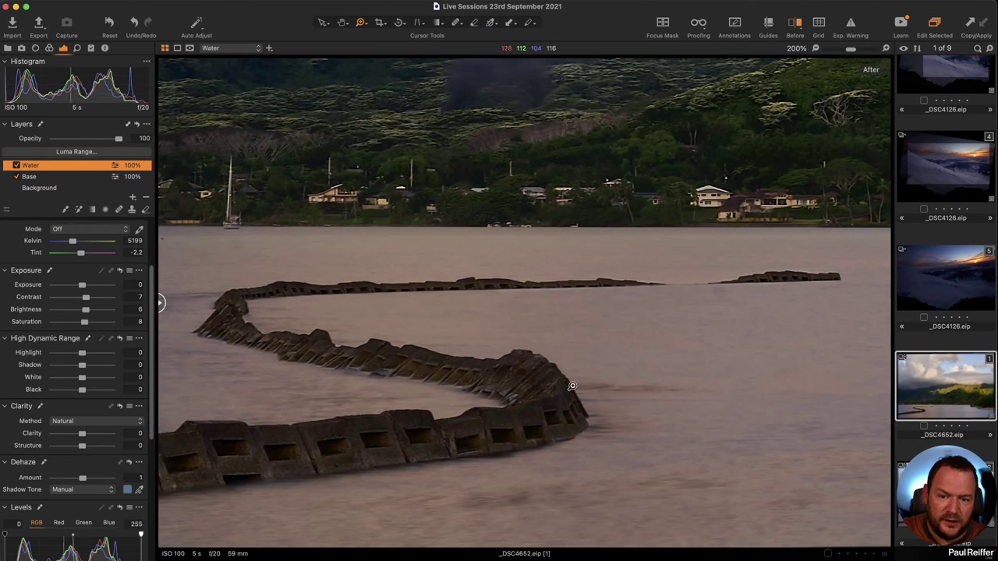
{"action": "left_click", "coordinate": [135, 23]}
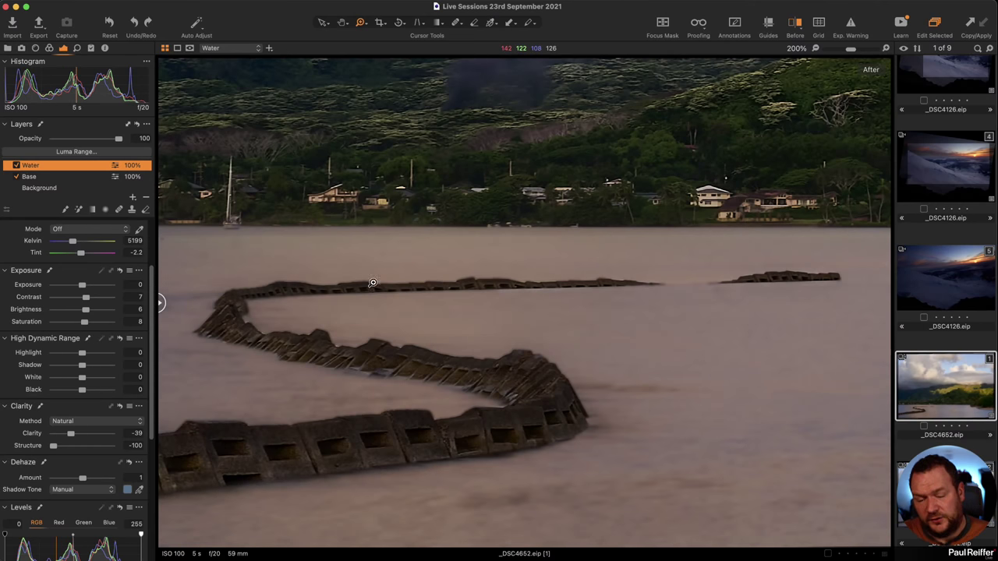
Step: Show the Water mask and set up the Eraser with opacity 59, pen pressure and Auto Mask off
{"action": "left_click_drag", "start_coordinate": [339, 337], "coordinate": [495, 339]}
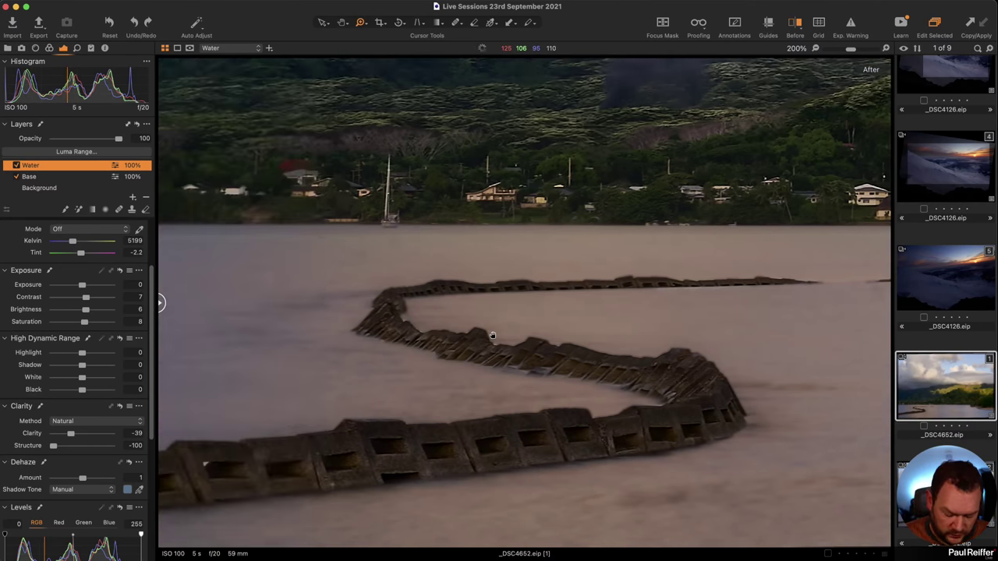
{"action": "key", "text": "m"}
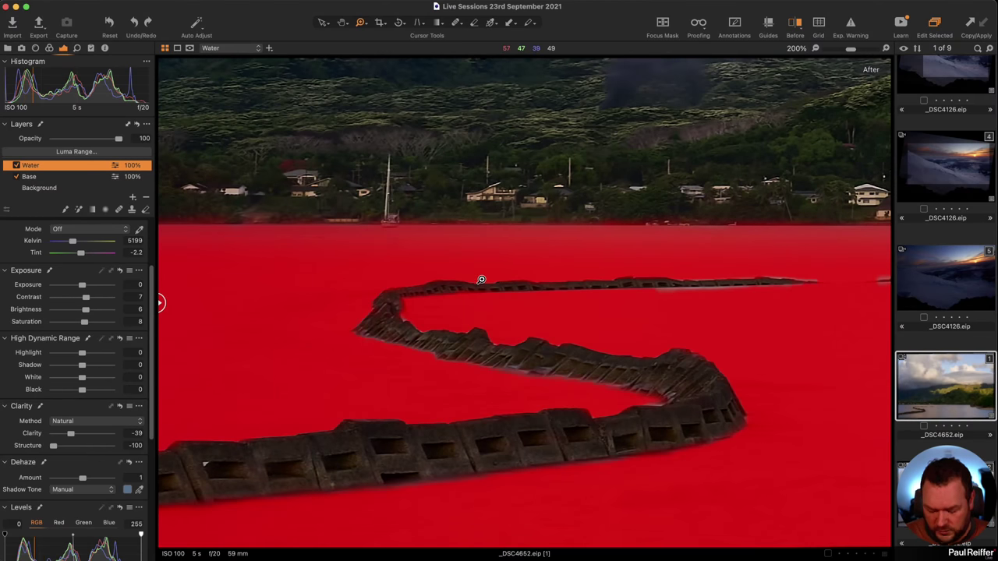
{"action": "key", "text": "e"}
{"action": "right_click", "coordinate": [433, 257]}
{"action": "left_click", "coordinate": [425, 315]}
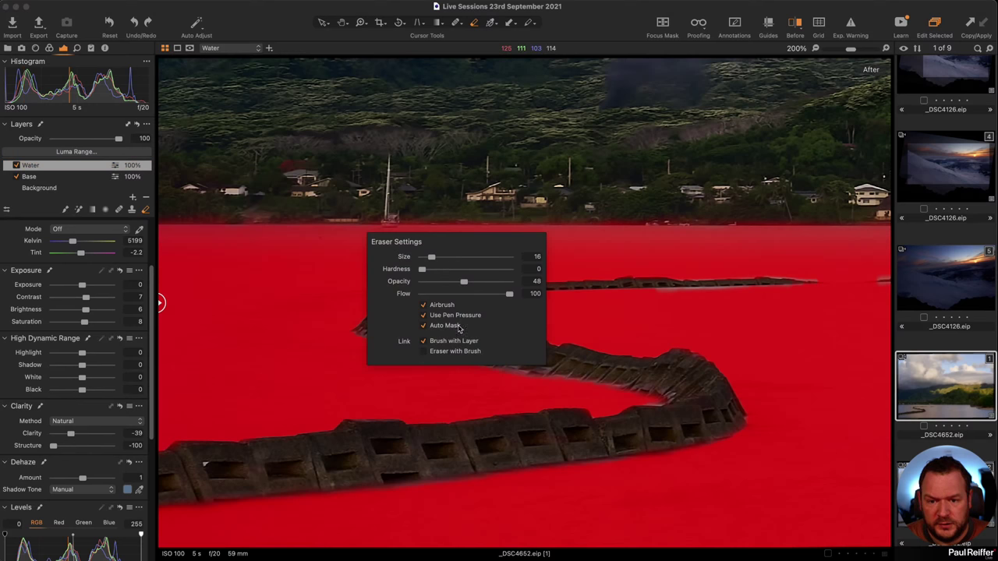
{"action": "left_click", "coordinate": [453, 326]}
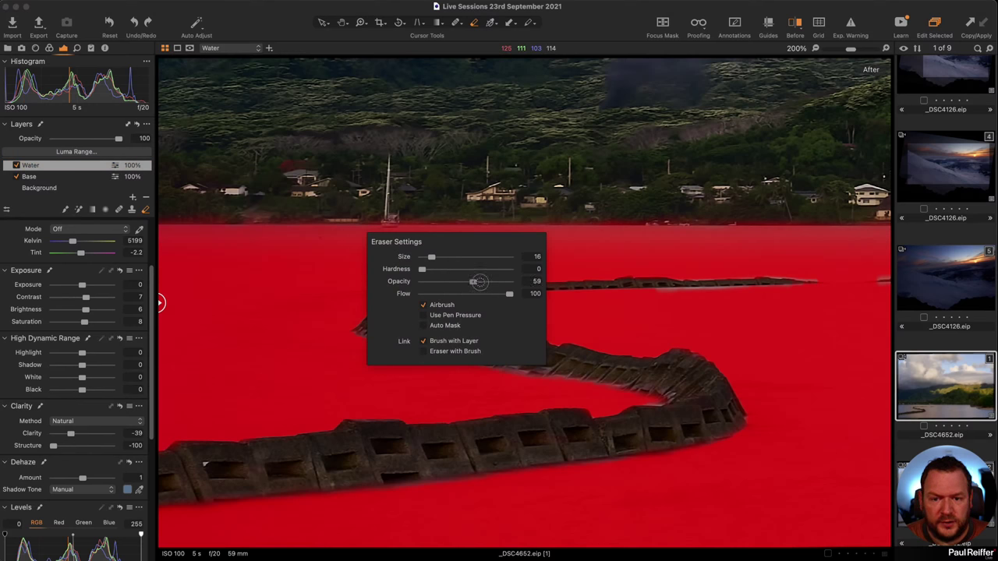
Step: Zoom to 400% and erase the mask along the barrier's top edge
{"action": "key", "text": "z"}
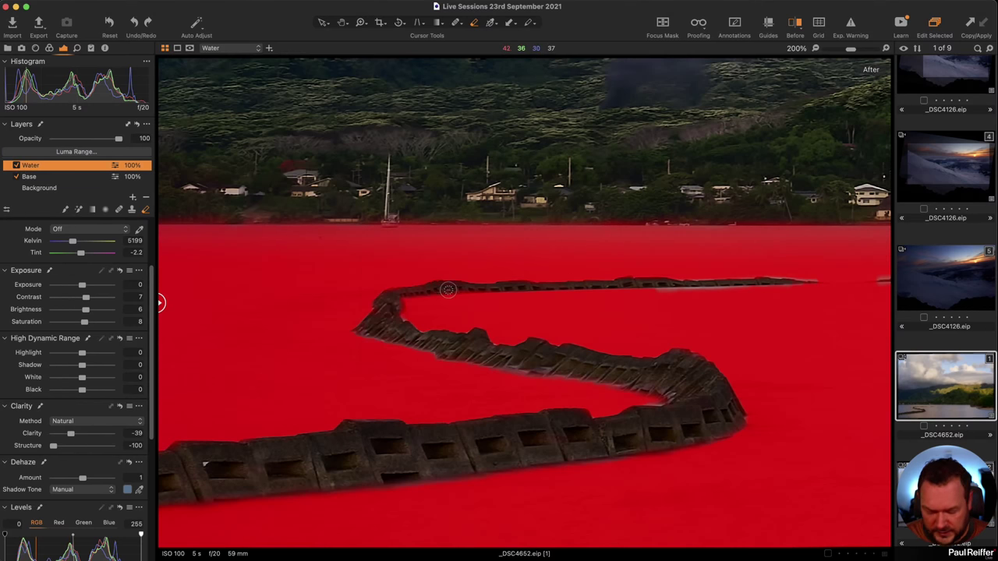
{"action": "left_click", "coordinate": [440, 290]}
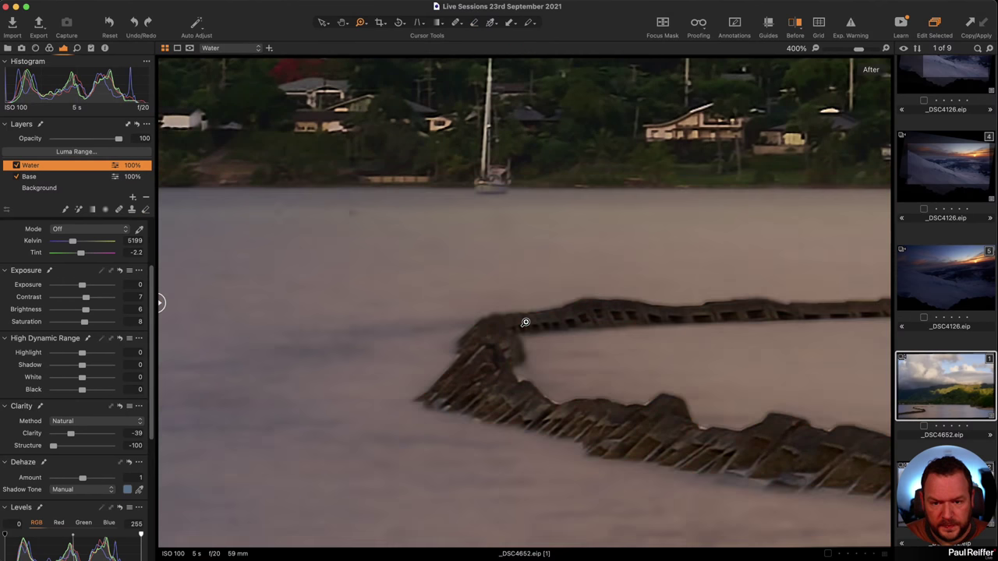
{"action": "key", "text": "e"}
{"action": "mouse_move", "coordinate": [508, 327]}
{"action": "left_mouse_down"}
{"action": "mouse_move", "coordinate": [695, 315]}
{"action": "mouse_move", "coordinate": [483, 334]}
{"action": "mouse_move", "coordinate": [486, 326]}
{"action": "mouse_move", "coordinate": [468, 344]}
{"action": "mouse_move", "coordinate": [507, 318]}
{"action": "mouse_move", "coordinate": [482, 352]}
{"action": "mouse_move", "coordinate": [522, 355]}
{"action": "mouse_move", "coordinate": [484, 348]}
{"action": "mouse_move", "coordinate": [434, 398]}
{"action": "mouse_move", "coordinate": [449, 397]}
{"action": "mouse_move", "coordinate": [422, 401]}
{"action": "mouse_move", "coordinate": [472, 357]}
{"action": "mouse_move", "coordinate": [473, 331]}
{"action": "mouse_move", "coordinate": [456, 353]}
{"action": "mouse_move", "coordinate": [489, 346]}
{"action": "mouse_move", "coordinate": [488, 388]}
{"action": "mouse_move", "coordinate": [506, 395]}
{"action": "mouse_move", "coordinate": [491, 408]}
{"action": "mouse_move", "coordinate": [549, 404]}
{"action": "mouse_move", "coordinate": [581, 421]}
{"action": "mouse_move", "coordinate": [654, 422]}
{"action": "mouse_move", "coordinate": [639, 451]}
{"action": "mouse_move", "coordinate": [564, 437]}
{"action": "mouse_move", "coordinate": [660, 447]}
{"action": "mouse_move", "coordinate": [684, 426]}
{"action": "mouse_move", "coordinate": [655, 407]}
{"action": "mouse_move", "coordinate": [689, 413]}
{"action": "mouse_move", "coordinate": [698, 452]}
{"action": "mouse_move", "coordinate": [668, 447]}
{"action": "mouse_move", "coordinate": [751, 464]}
{"action": "mouse_move", "coordinate": [773, 440]}
{"action": "mouse_move", "coordinate": [822, 459]}
{"action": "mouse_move", "coordinate": [808, 438]}
{"action": "left_mouse_up"}
Step: Pan along the barrier at 400% and erase the mask from its remaining edges
{"action": "left_click_drag", "start_coordinate": [604, 426], "coordinate": [238, 289]}
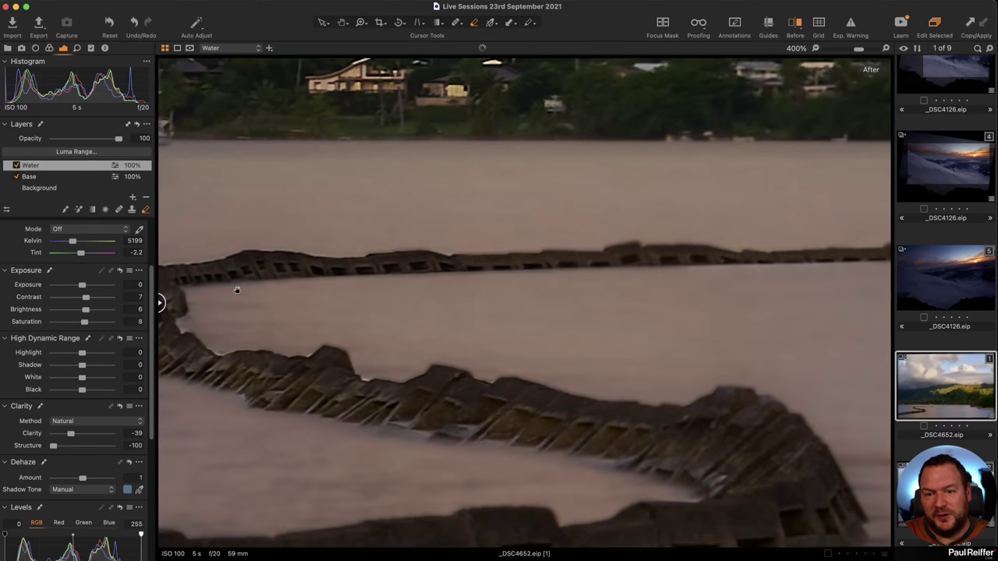
{"action": "left_click_drag", "start_coordinate": [291, 270], "coordinate": [424, 356]}
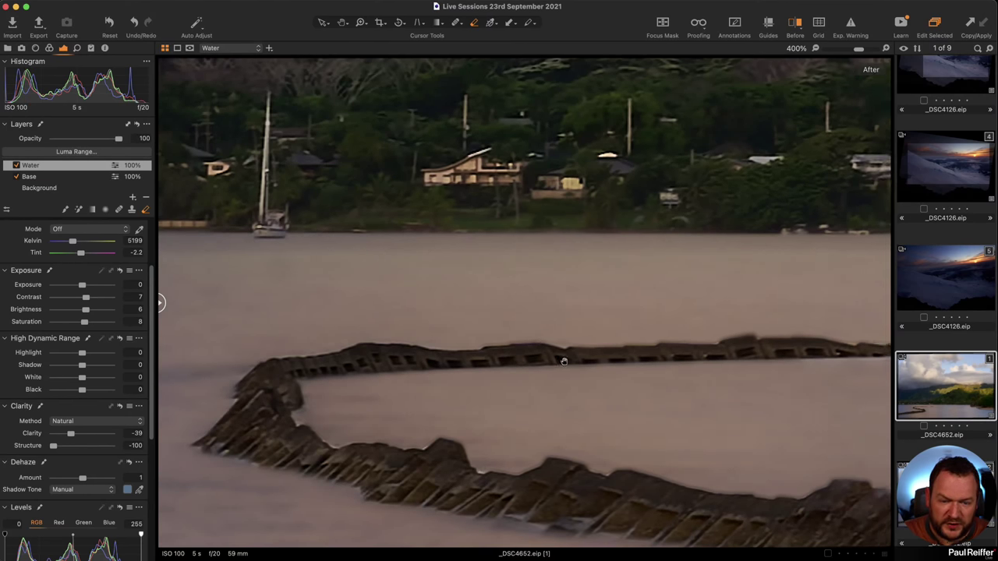
{"action": "mouse_move", "coordinate": [561, 356]}
{"action": "left_mouse_down"}
{"action": "mouse_move", "coordinate": [154, 219]}
{"action": "mouse_move", "coordinate": [386, 208]}
{"action": "mouse_move", "coordinate": [301, 204]}
{"action": "mouse_move", "coordinate": [456, 208]}
{"action": "mouse_move", "coordinate": [301, 200]}
{"action": "mouse_move", "coordinate": [702, 205]}
{"action": "left_mouse_up"}
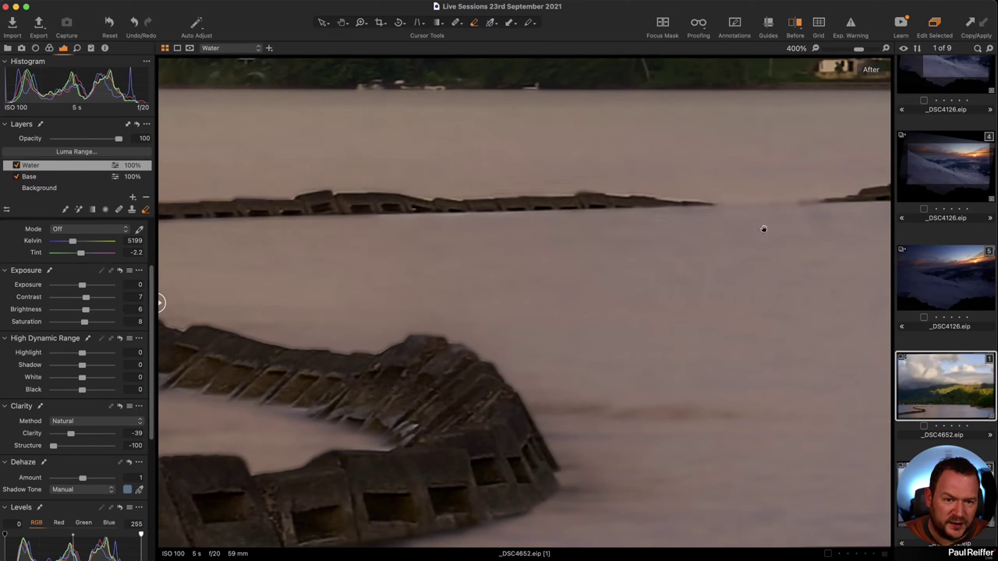
{"action": "left_click_drag", "start_coordinate": [764, 225], "coordinate": [539, 221]}
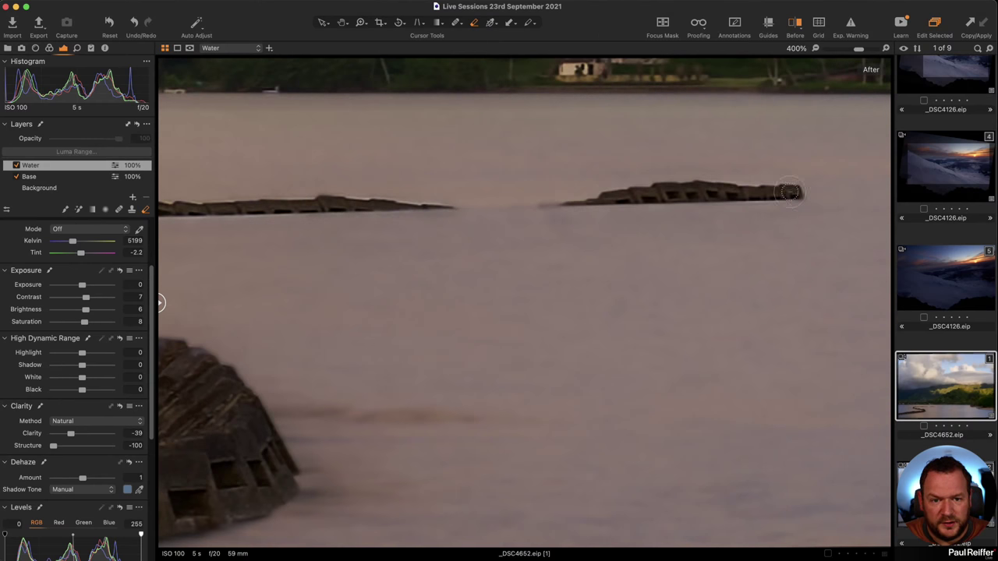
{"action": "left_click_drag", "start_coordinate": [379, 301], "coordinate": [648, 109]}
{"action": "mouse_move", "coordinate": [431, 172]}
{"action": "left_mouse_down"}
{"action": "mouse_move", "coordinate": [483, 166]}
{"action": "mouse_move", "coordinate": [433, 153]}
{"action": "mouse_move", "coordinate": [496, 179]}
{"action": "mouse_move", "coordinate": [433, 152]}
{"action": "mouse_move", "coordinate": [537, 251]}
{"action": "mouse_move", "coordinate": [531, 270]}
{"action": "mouse_move", "coordinate": [450, 323]}
{"action": "mouse_move", "coordinate": [524, 301]}
{"action": "mouse_move", "coordinate": [480, 333]}
{"action": "mouse_move", "coordinate": [342, 356]}
{"action": "left_mouse_up"}
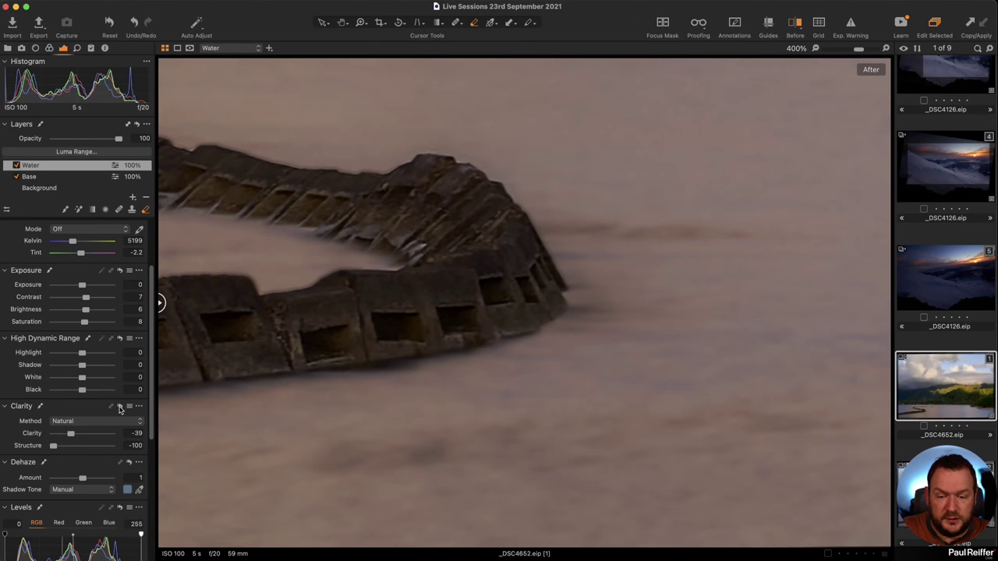
Step: Reset the Water layer's Clarity and Structure to 0 and zoom to fit
{"action": "left_click", "coordinate": [119, 407]}
{"action": "key", "text": "z"}
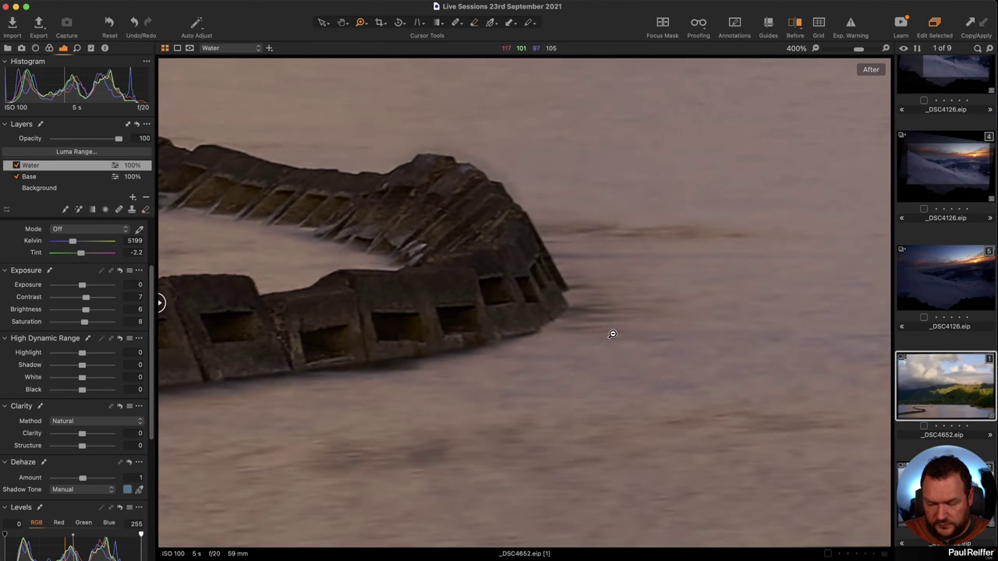
{"action": "key", "text": "super+0"}
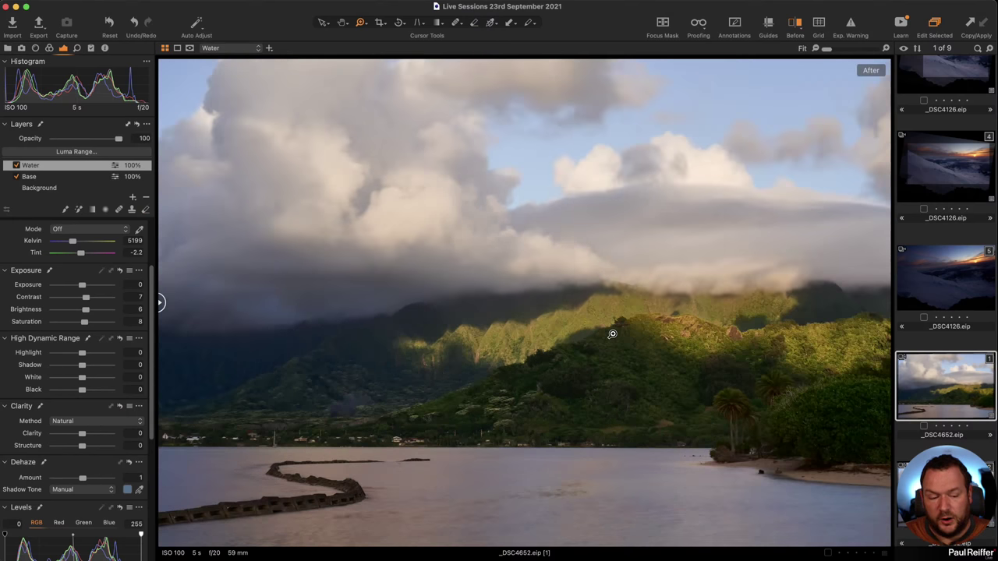
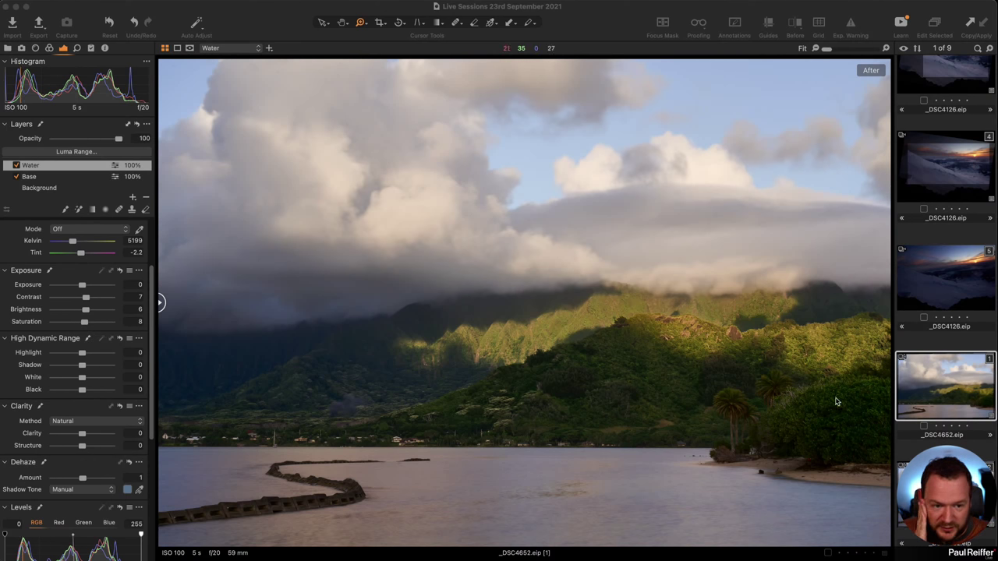
Step: Add a default new variant and a clone of edited variant 1 of _DSC4652, then view variant 2
{"action": "right_click", "coordinate": [910, 385]}
{"action": "left_click", "coordinate": [975, 427]}
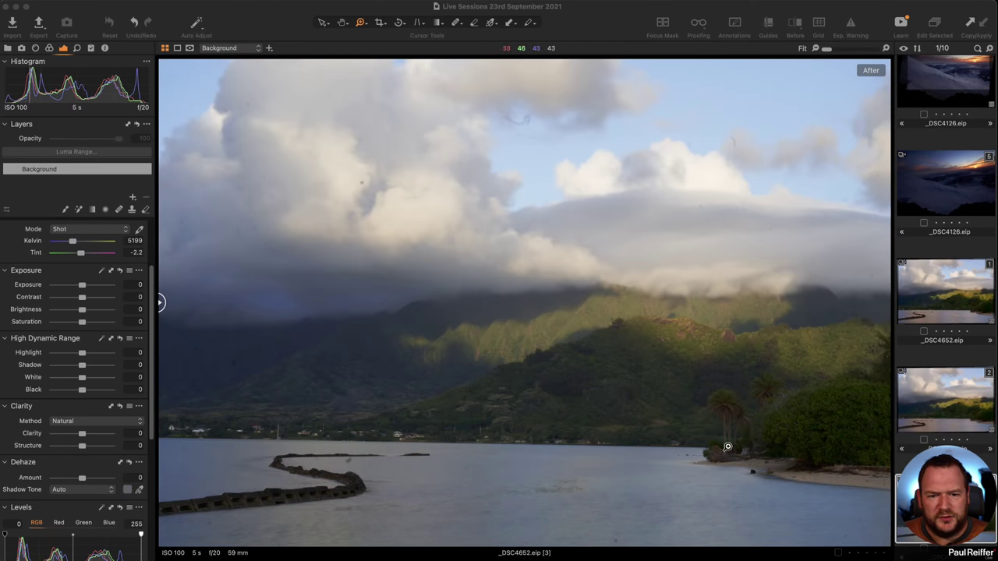
{"action": "right_click", "coordinate": [937, 306]}
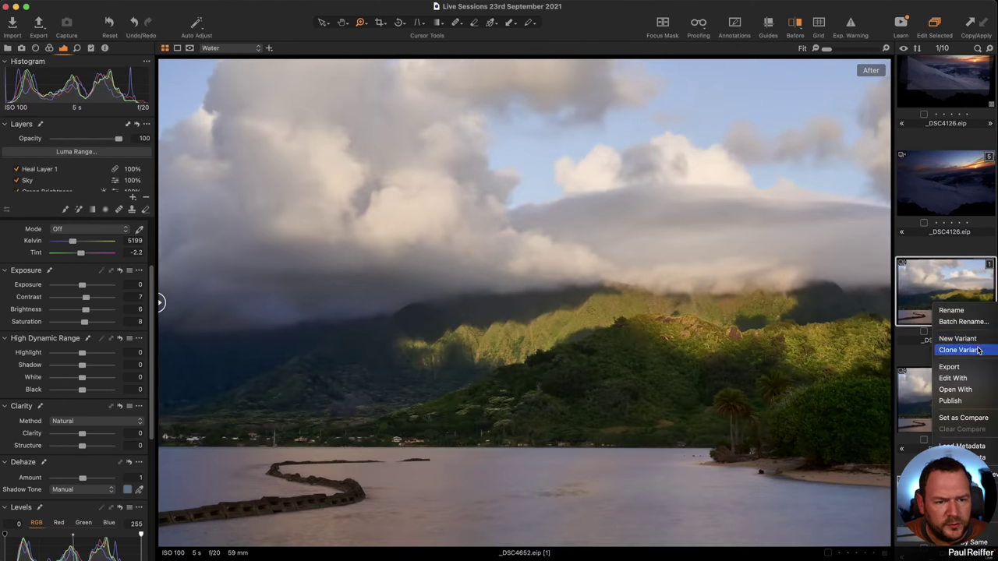
{"action": "left_click", "coordinate": [957, 350]}
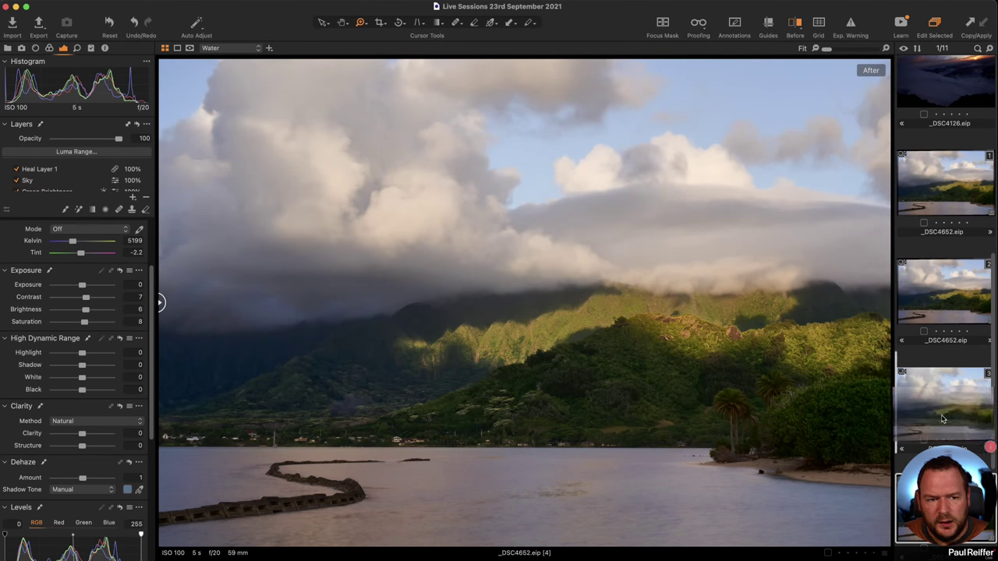
{"action": "left_click", "coordinate": [935, 283]}
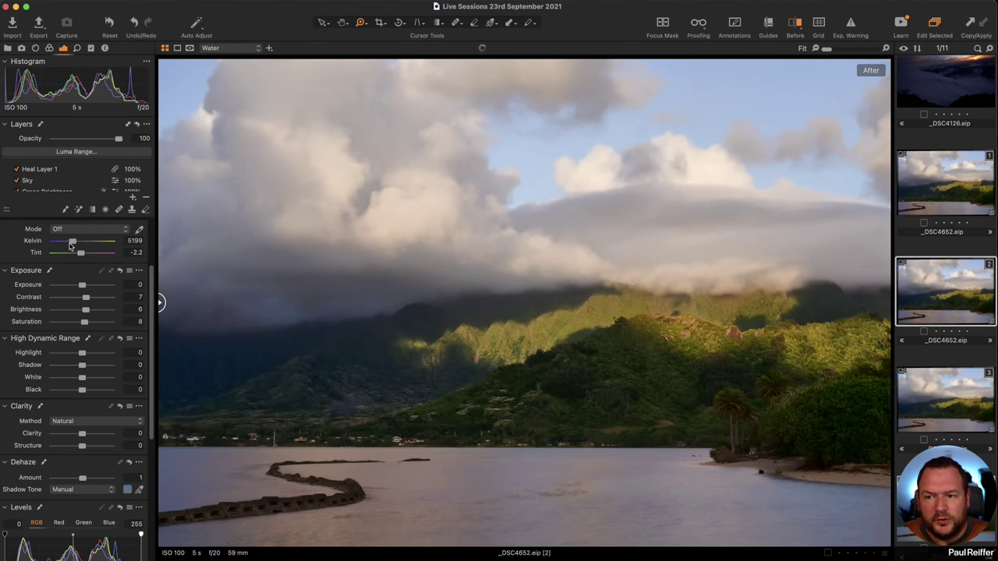
Step: Cool the white balance toward blue on the Water, Background and Base layers
{"action": "left_click_drag", "start_coordinate": [72, 242], "coordinate": [66, 247]}
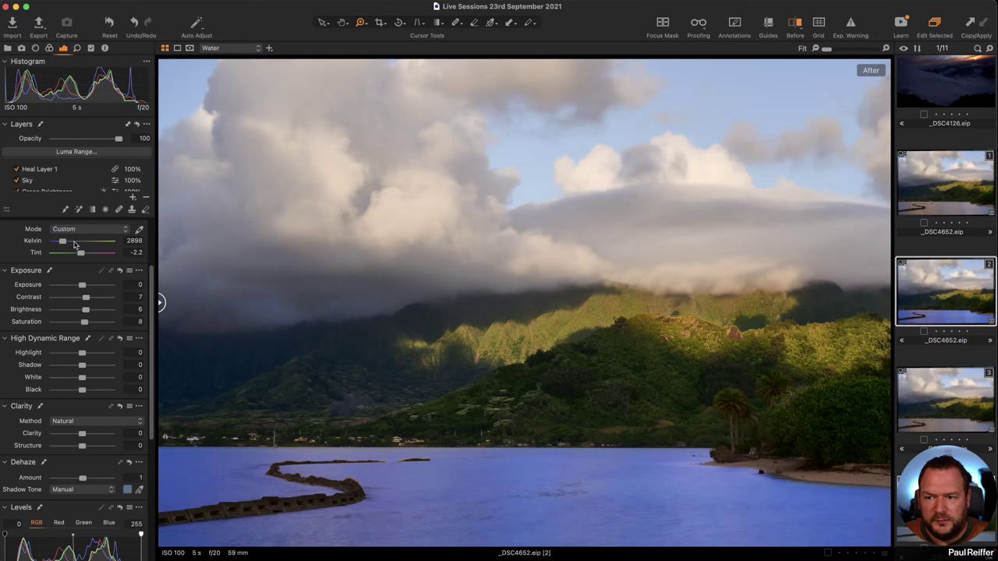
{"action": "scroll", "coordinate": [77, 176], "scroll_direction": "down", "scroll_amount": 2}
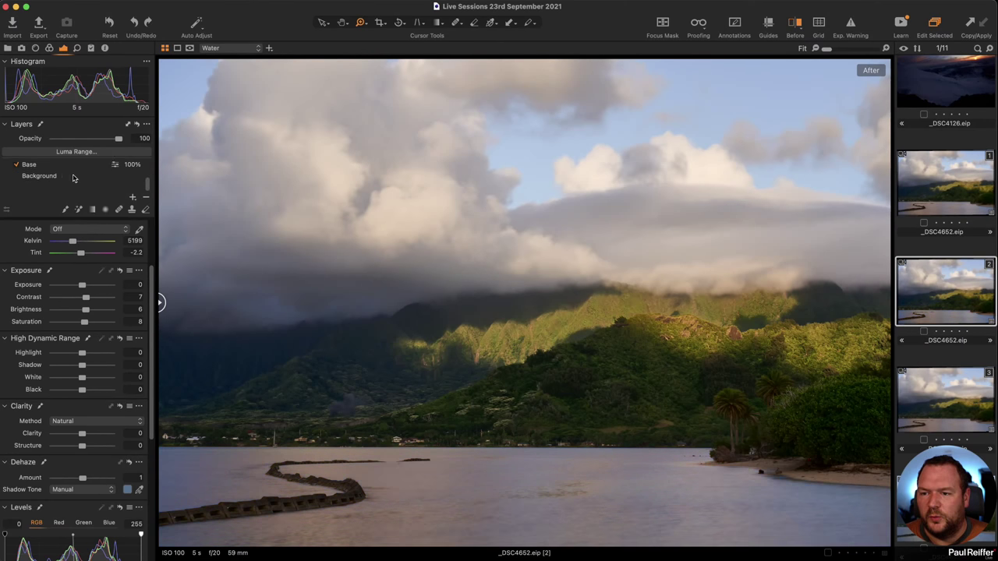
{"action": "left_click", "coordinate": [39, 181]}
{"action": "left_click_drag", "start_coordinate": [70, 242], "coordinate": [90, 255]}
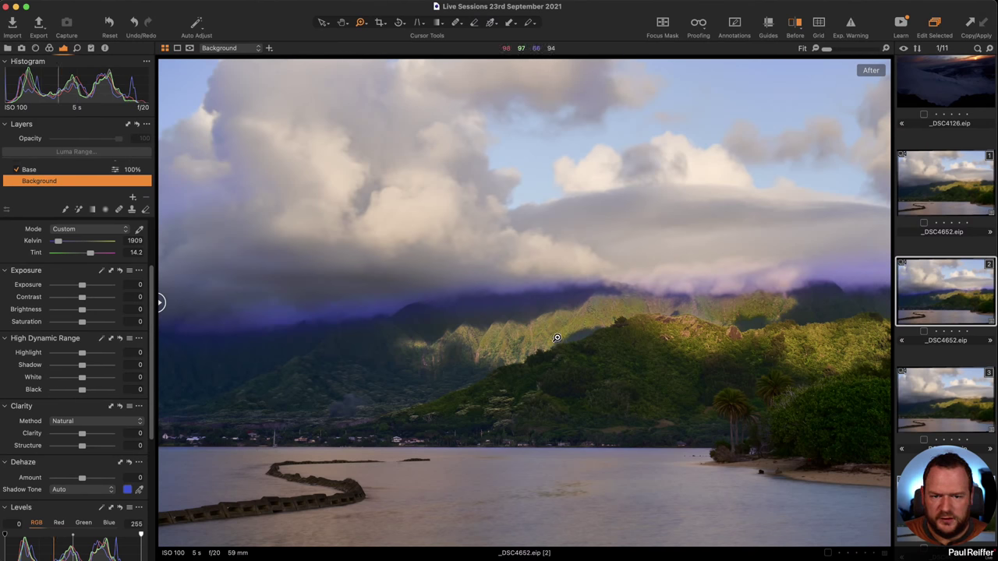
{"action": "scroll", "coordinate": [85, 361], "scroll_direction": "up", "scroll_amount": 4}
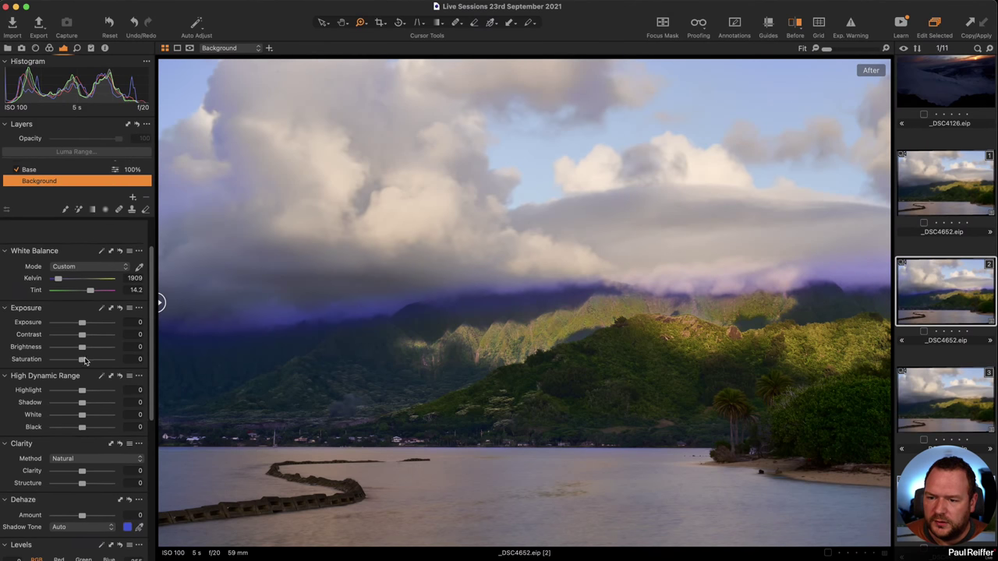
{"action": "scroll", "coordinate": [51, 187], "scroll_direction": "up", "scroll_amount": 1}
{"action": "left_click", "coordinate": [46, 173]}
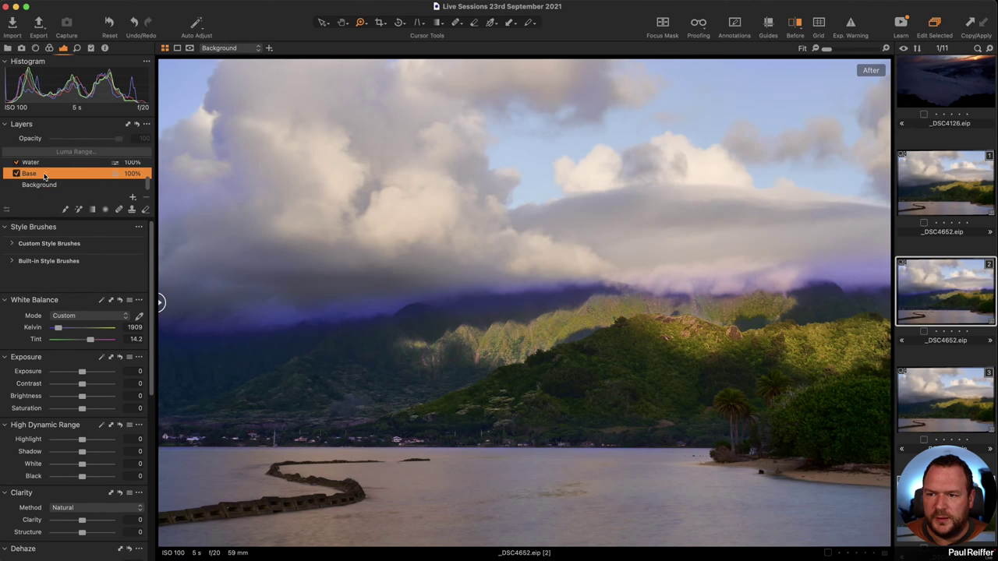
{"action": "left_click_drag", "start_coordinate": [78, 328], "coordinate": [66, 332]}
Step: Try a negative Vignetting Amount, undo it, and return to edited variant 1
{"action": "scroll", "coordinate": [59, 422], "scroll_direction": "down", "scroll_amount": 8}
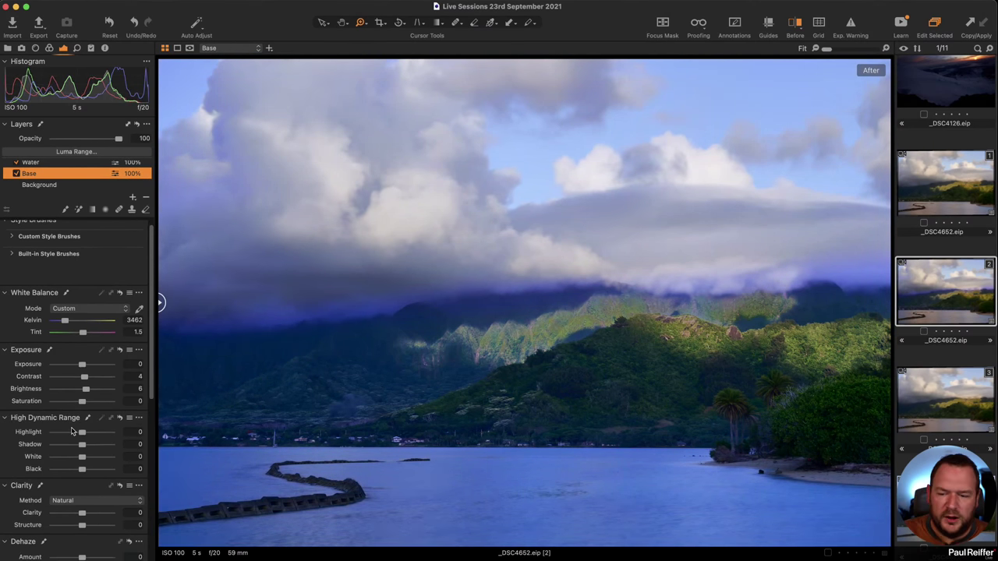
{"action": "left_click_drag", "start_coordinate": [82, 540], "coordinate": [58, 540]}
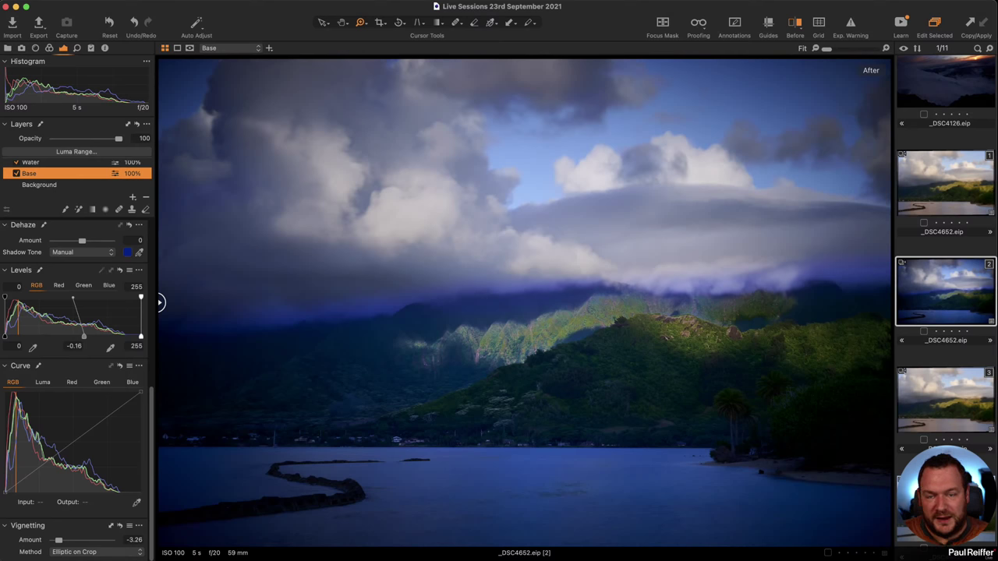
{"action": "key", "text": "super+z"}
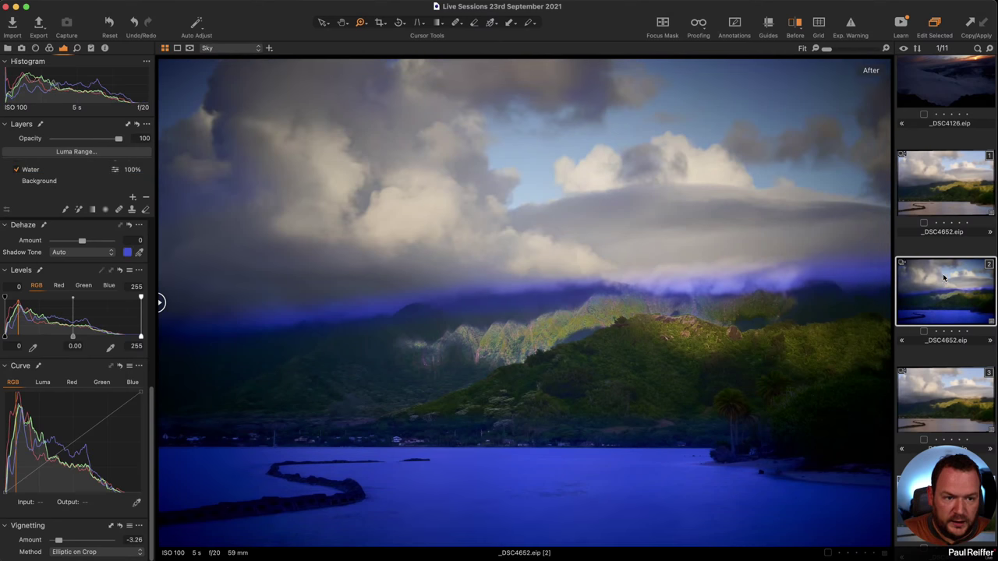
{"action": "left_click", "coordinate": [951, 188]}
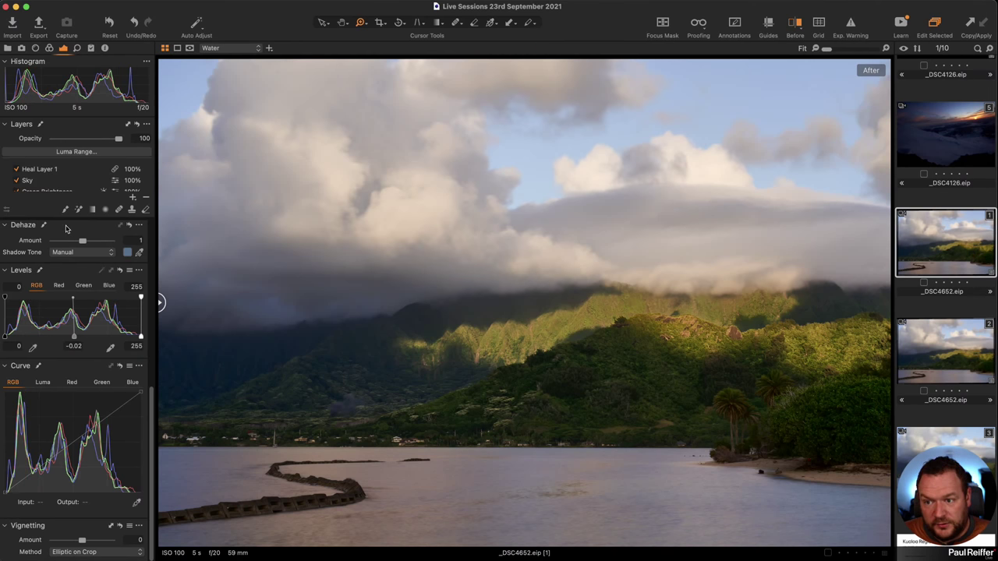
Step: Check the Sky layer's mask, raise its Clarity from 7 to 54, and zoom into the dark clouds
{"action": "left_click", "coordinate": [56, 181]}
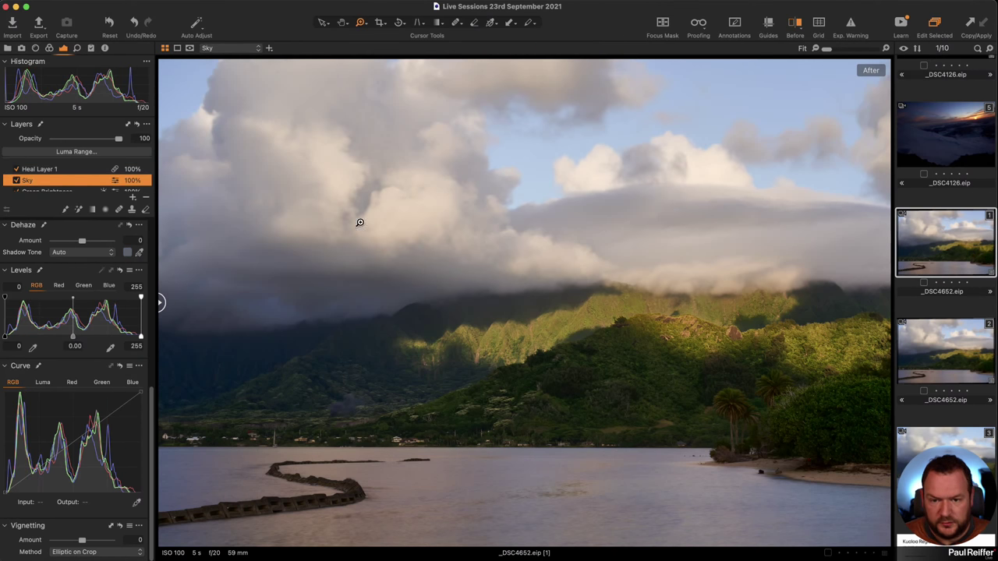
{"action": "key", "text": "m"}
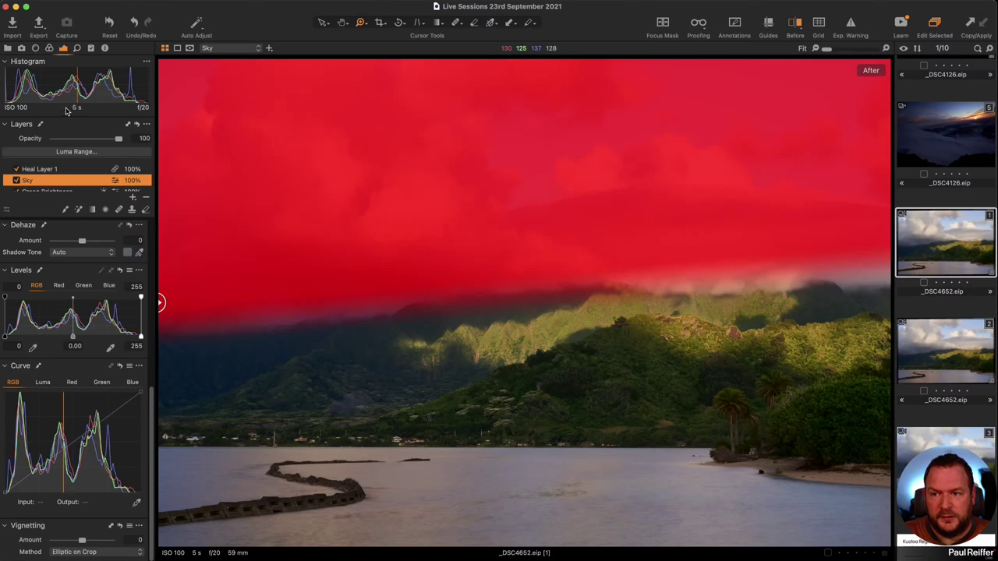
{"action": "key", "text": "m"}
{"action": "scroll", "coordinate": [99, 312], "scroll_direction": "up", "scroll_amount": 5}
{"action": "scroll", "coordinate": [99, 312], "scroll_direction": "down", "scroll_amount": 3}
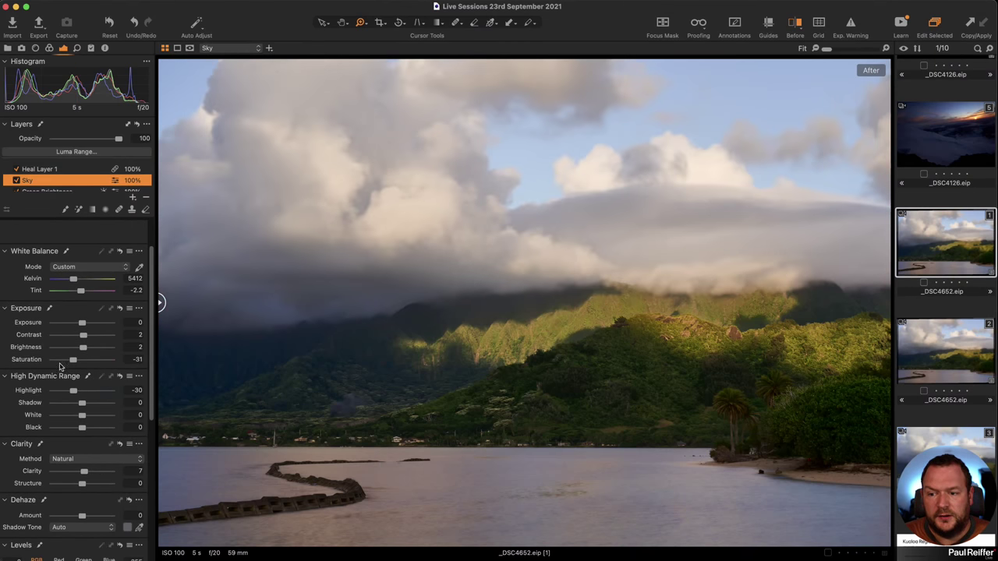
{"action": "scroll", "coordinate": [71, 367], "scroll_direction": "down", "scroll_amount": 2}
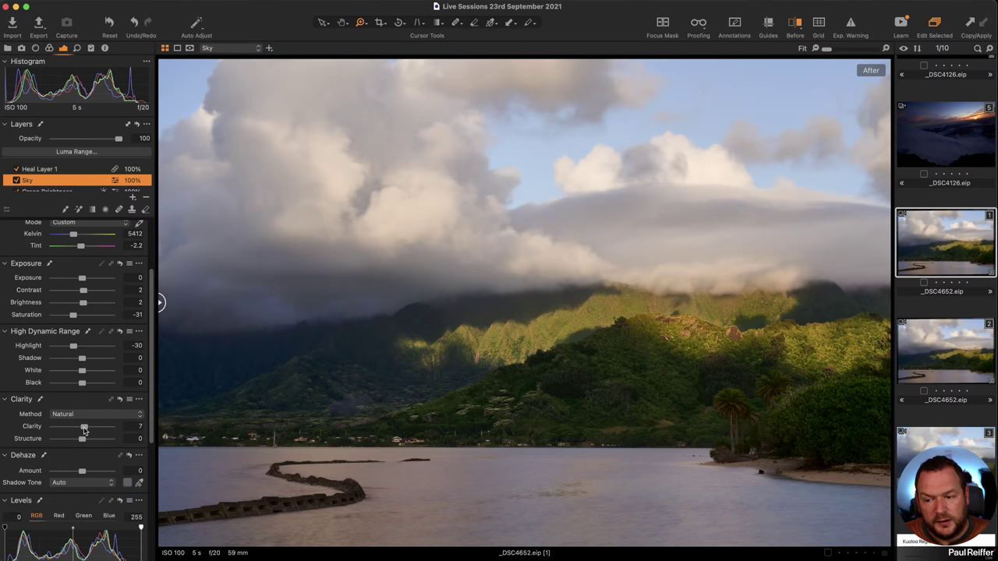
{"action": "left_click_drag", "start_coordinate": [84, 429], "coordinate": [97, 430]}
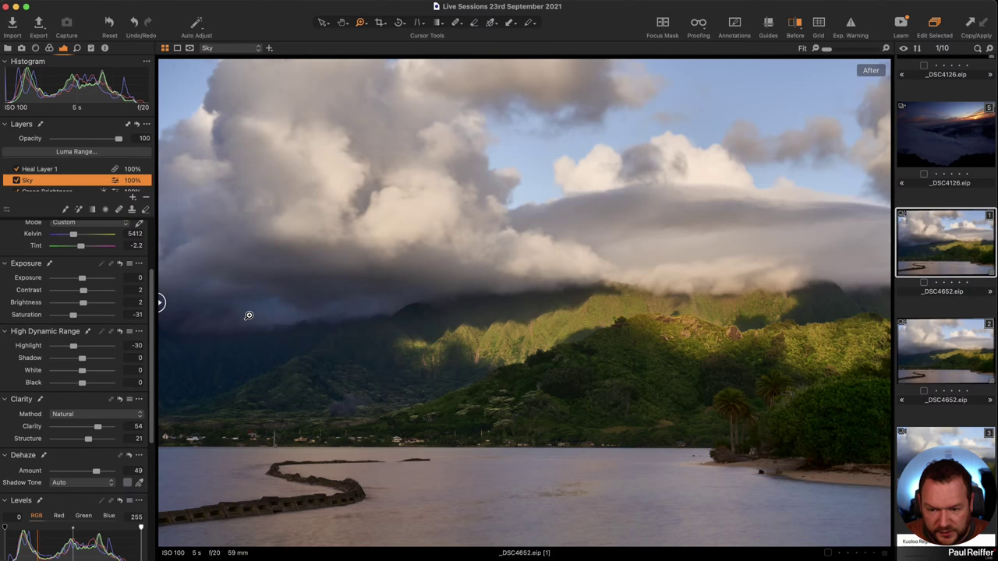
{"action": "left_click_drag", "start_coordinate": [249, 315], "coordinate": [222, 397]}
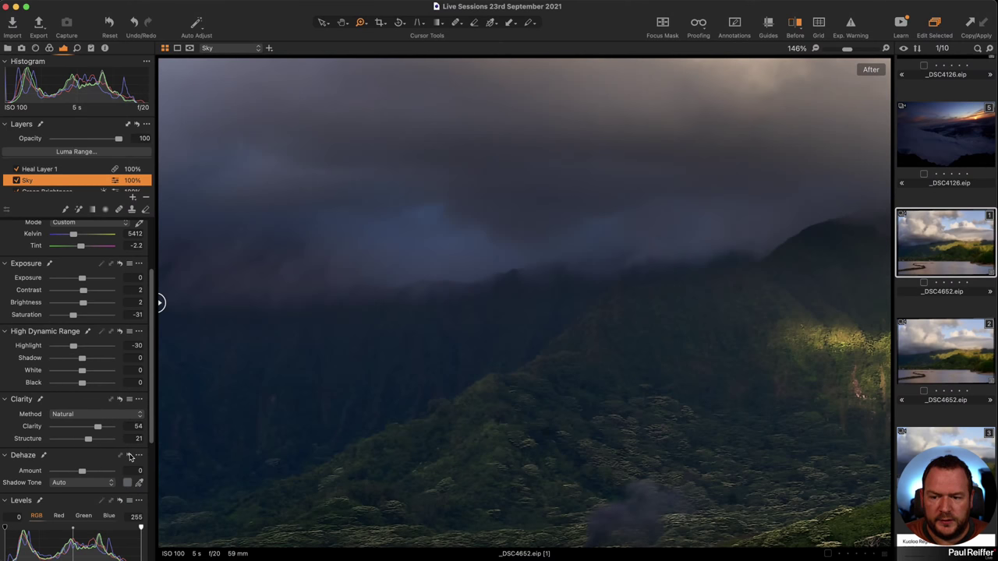
Step: Compare the sky without Dehaze, restore it to 49, and show the Sky mask over the whole image
{"action": "left_click", "coordinate": [129, 455]}
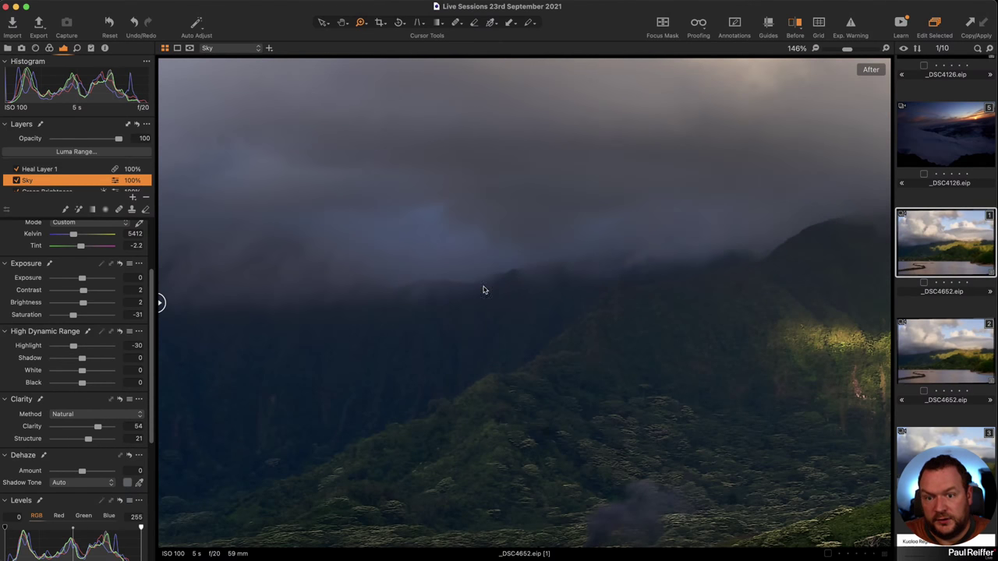
{"action": "left_click", "coordinate": [134, 458]}
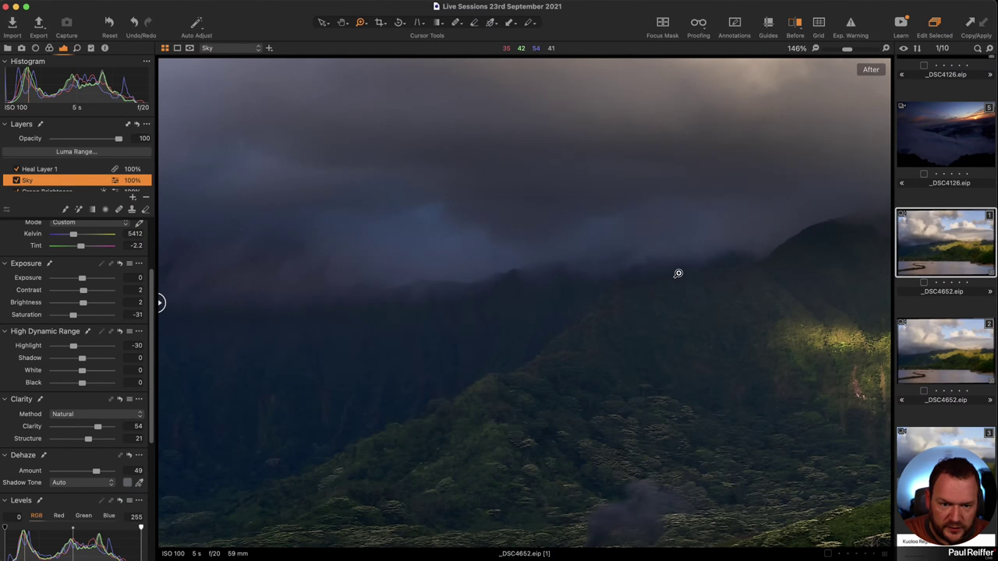
{"action": "key", "text": "m"}
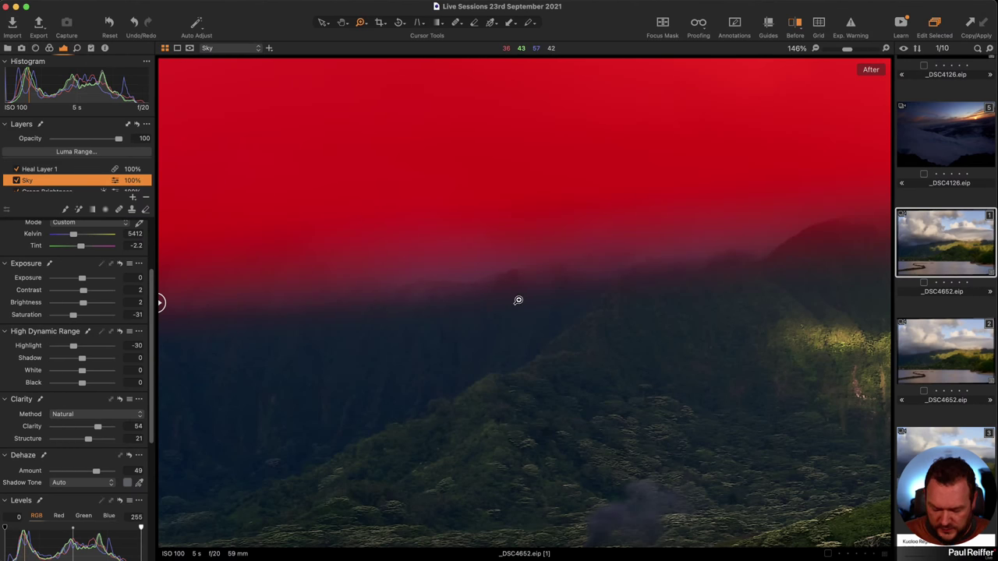
{"action": "key", "text": "super+0"}
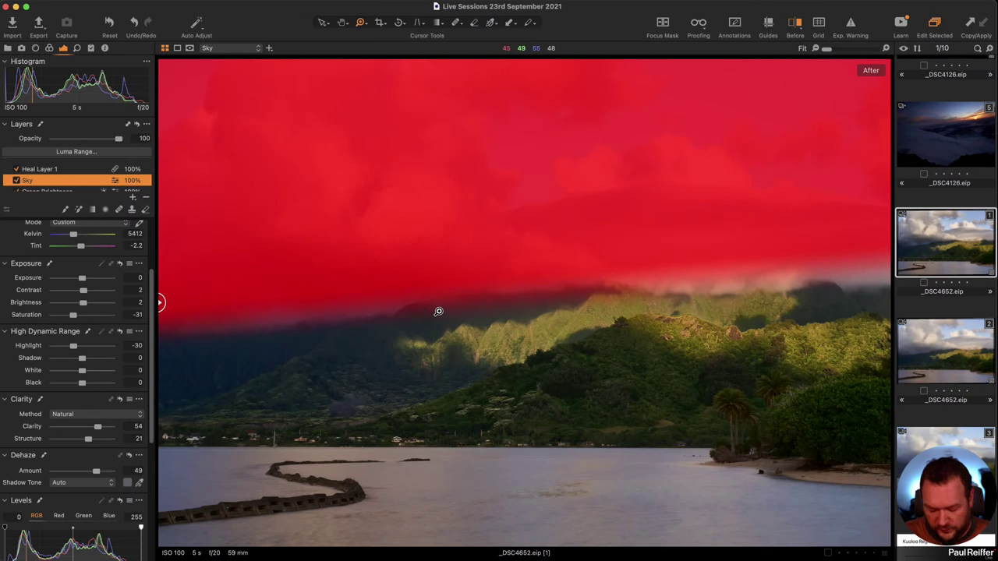
{"action": "key", "text": "b"}
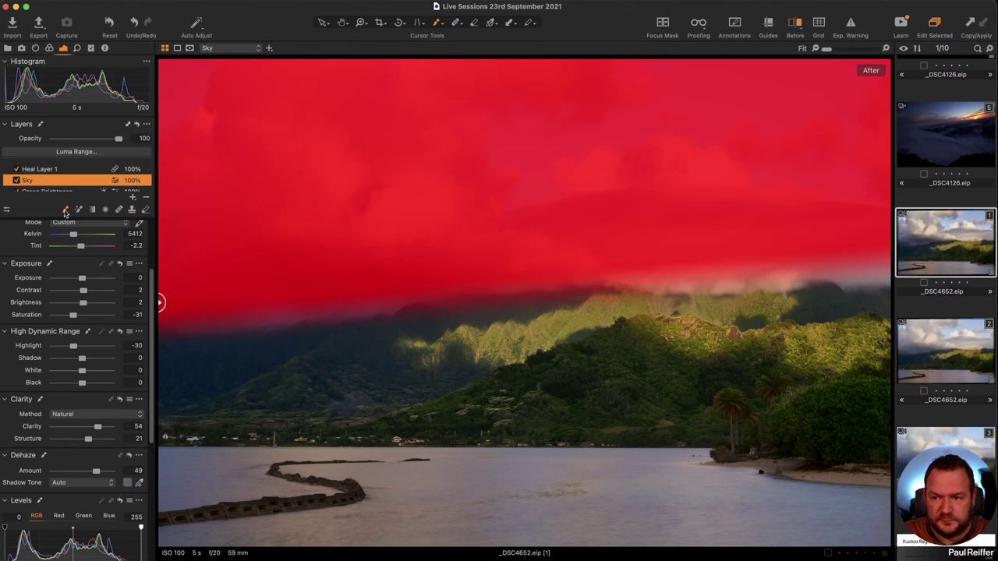
Step: Convert the Sky mask to a paintable one and brush it along the cloud edge
{"action": "key", "text": "h"}
{"action": "left_click", "coordinate": [640, 242]}
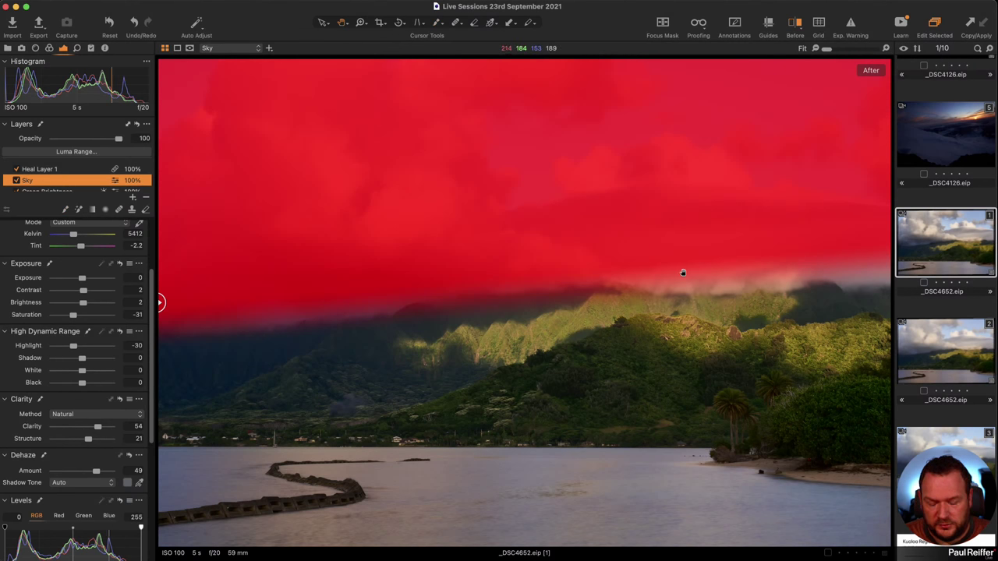
{"action": "key", "text": "b"}
{"action": "left_click", "coordinate": [691, 228]}
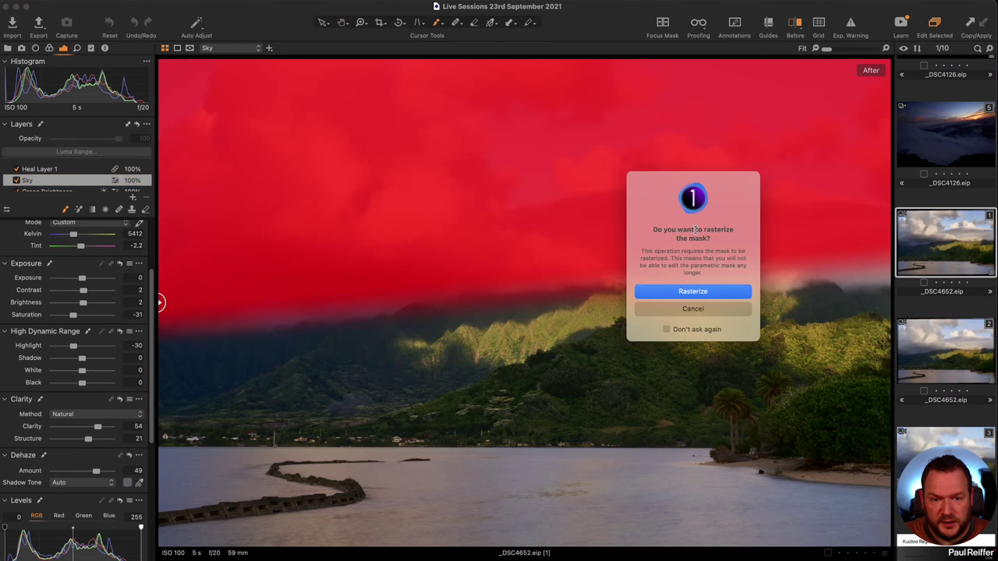
{"action": "left_click", "coordinate": [693, 292]}
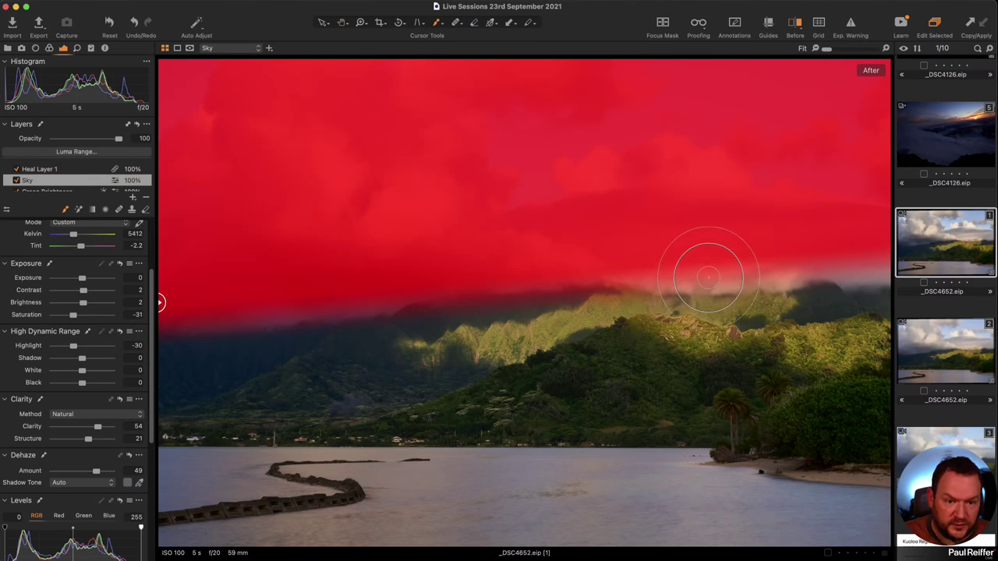
{"action": "right_click", "coordinate": [602, 238]}
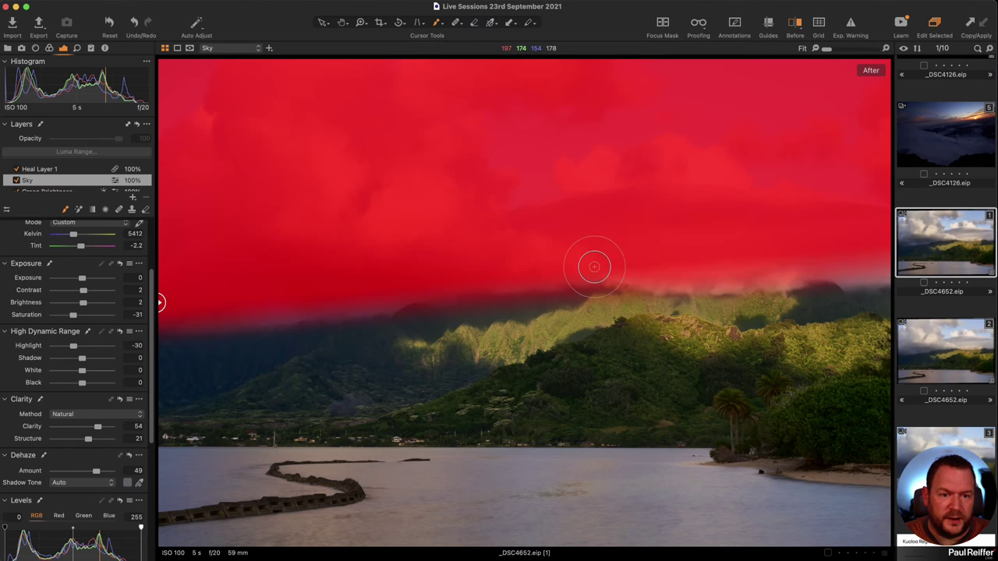
{"action": "left_click_drag", "start_coordinate": [747, 281], "coordinate": [868, 277]}
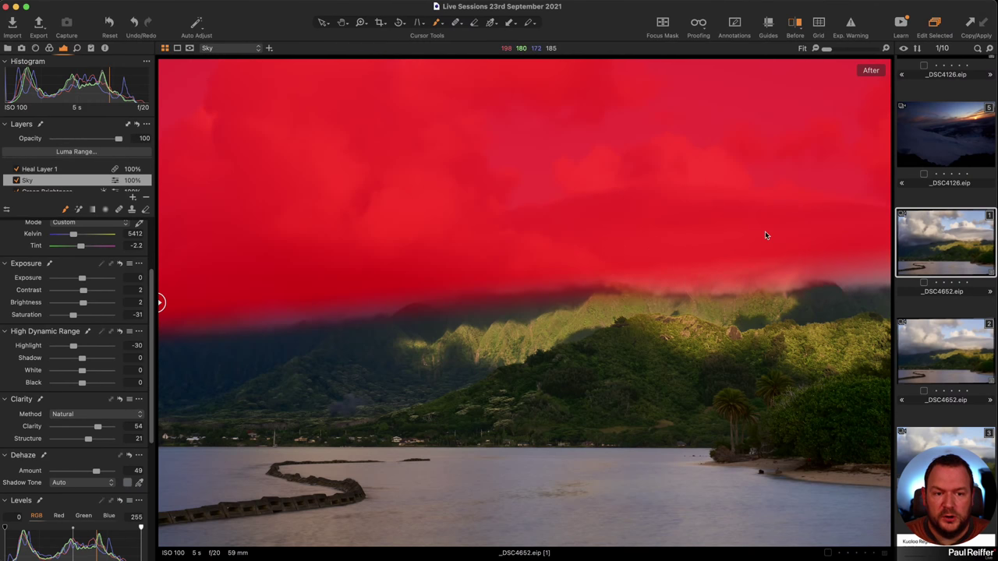
{"action": "right_click", "coordinate": [765, 231]}
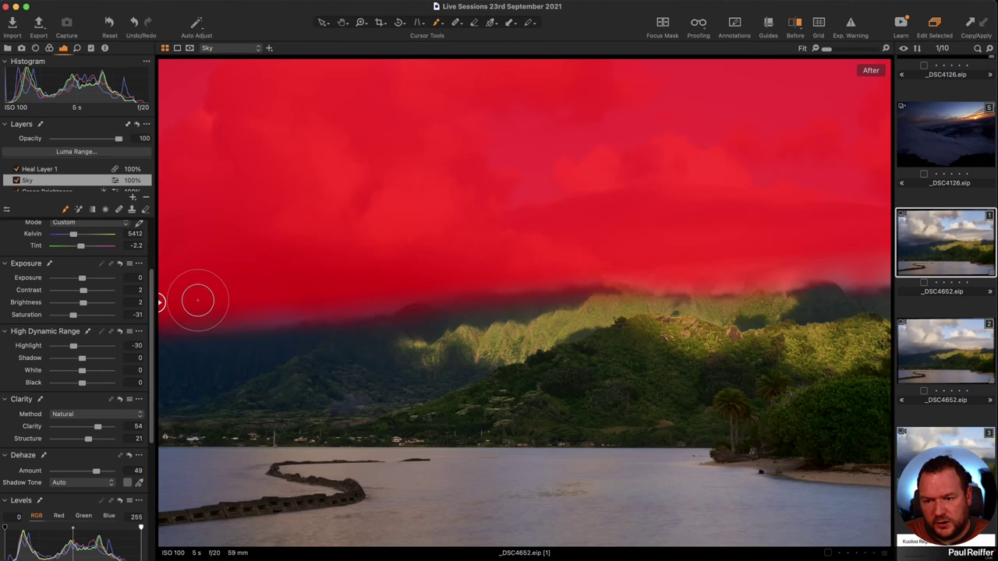
Step: Set the Eraser to size 191 and opacity 100 with lowered flow
{"action": "key", "text": "e"}
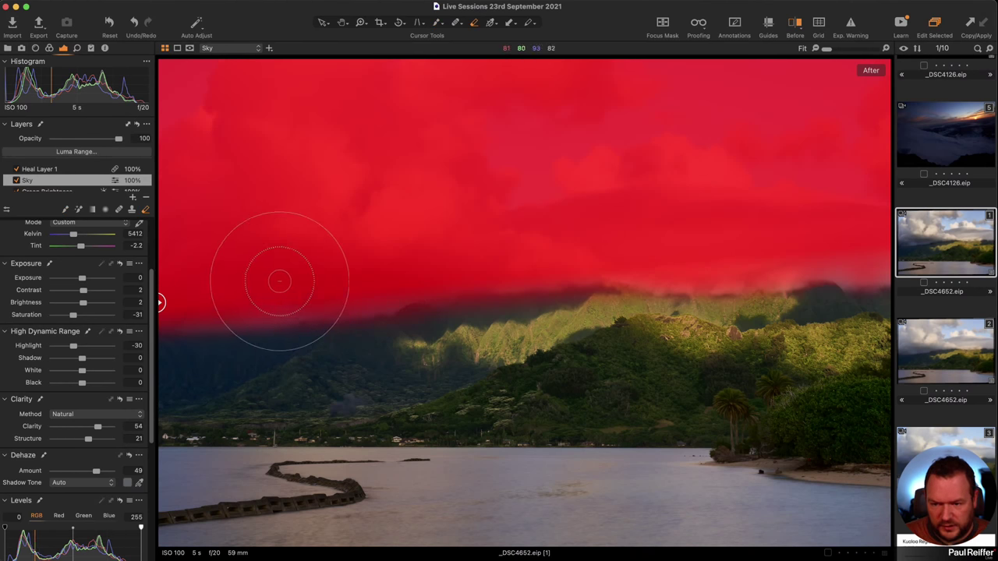
{"action": "right_click", "coordinate": [379, 335]}
{"action": "mouse_move", "coordinate": [383, 360]}
{"action": "left_mouse_down"}
{"action": "mouse_move", "coordinate": [417, 357]}
{"action": "mouse_move", "coordinate": [358, 333]}
{"action": "left_mouse_up"}
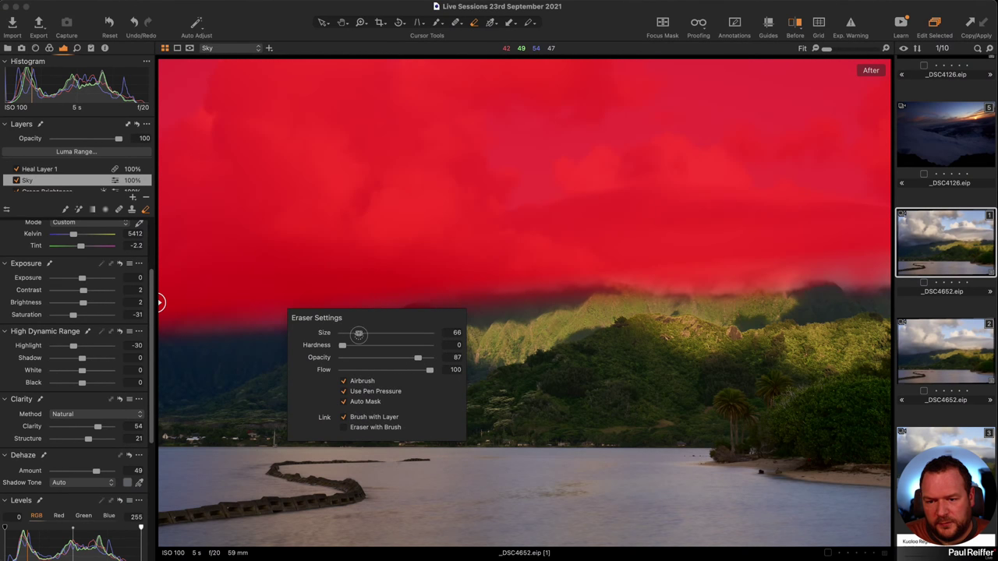
{"action": "left_click_drag", "start_coordinate": [429, 370], "coordinate": [362, 370]}
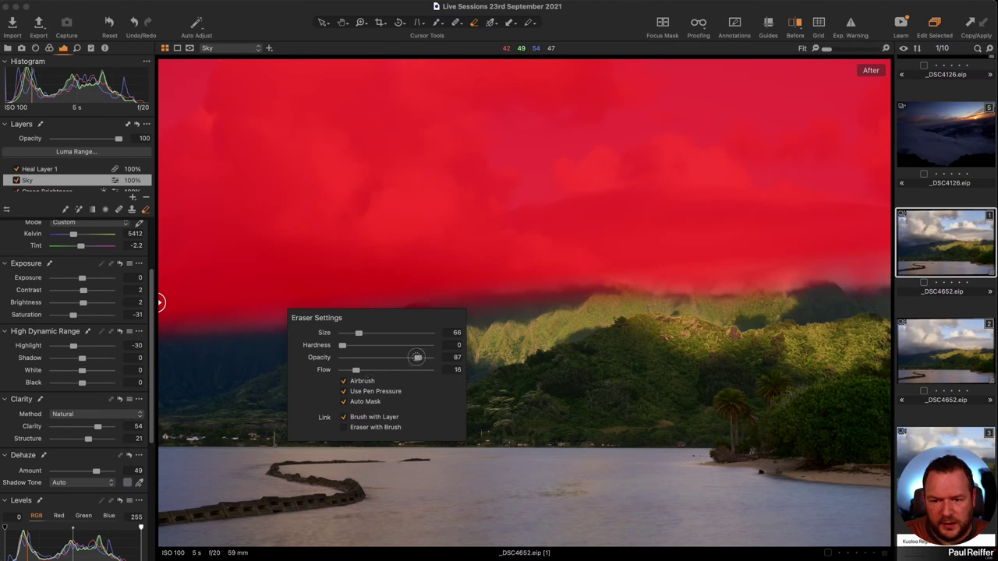
{"action": "left_click_drag", "start_coordinate": [417, 357], "coordinate": [431, 359]}
{"action": "left_click_drag", "start_coordinate": [355, 332], "coordinate": [368, 332]}
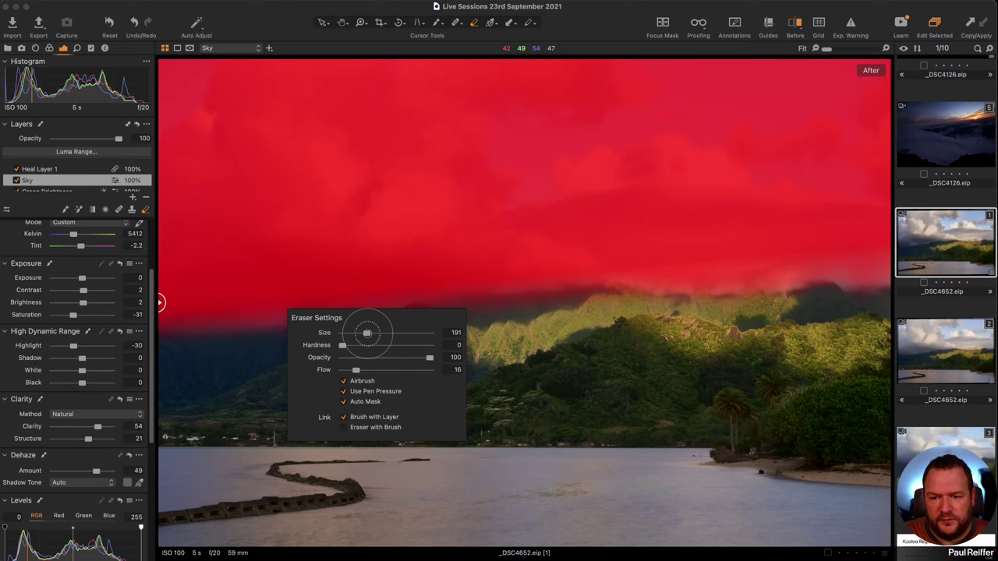
{"action": "key", "text": "m"}
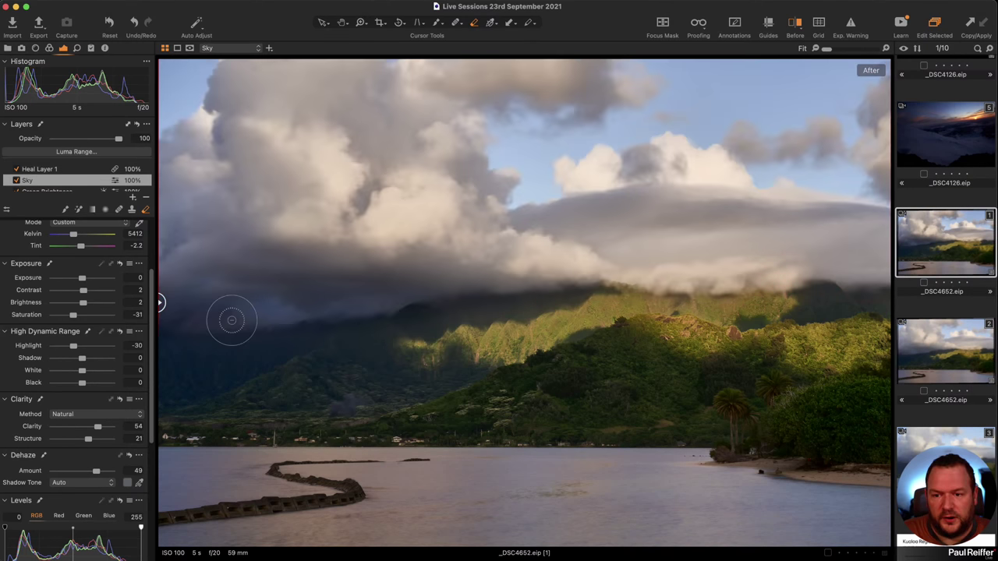
{"action": "key", "text": "m"}
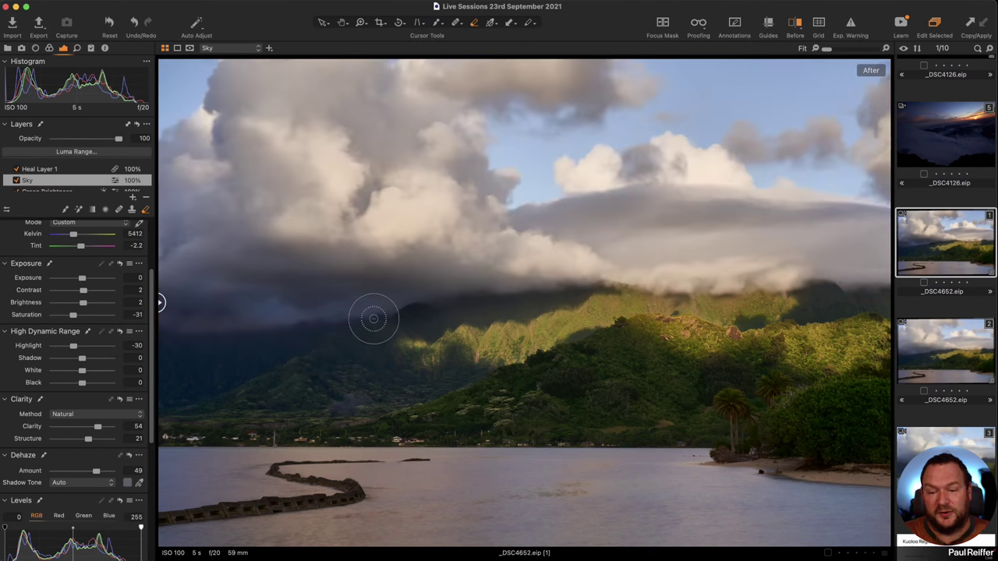
Step: Compare against variant 2 and toggle the Sky layer off and on
{"action": "left_click", "coordinate": [949, 351]}
{"action": "left_click", "coordinate": [935, 252]}
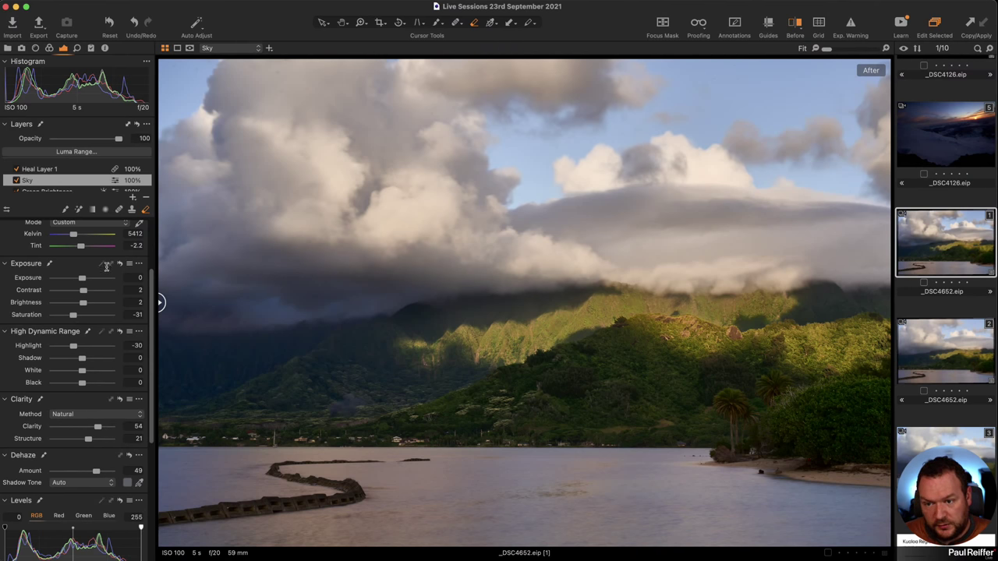
{"action": "left_click", "coordinate": [17, 181]}
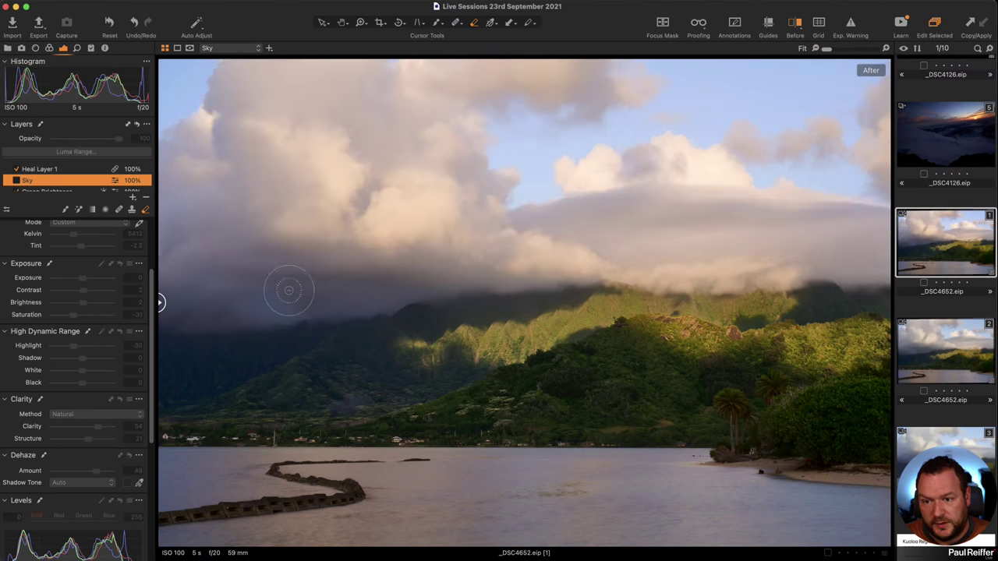
{"action": "left_click", "coordinate": [16, 181]}
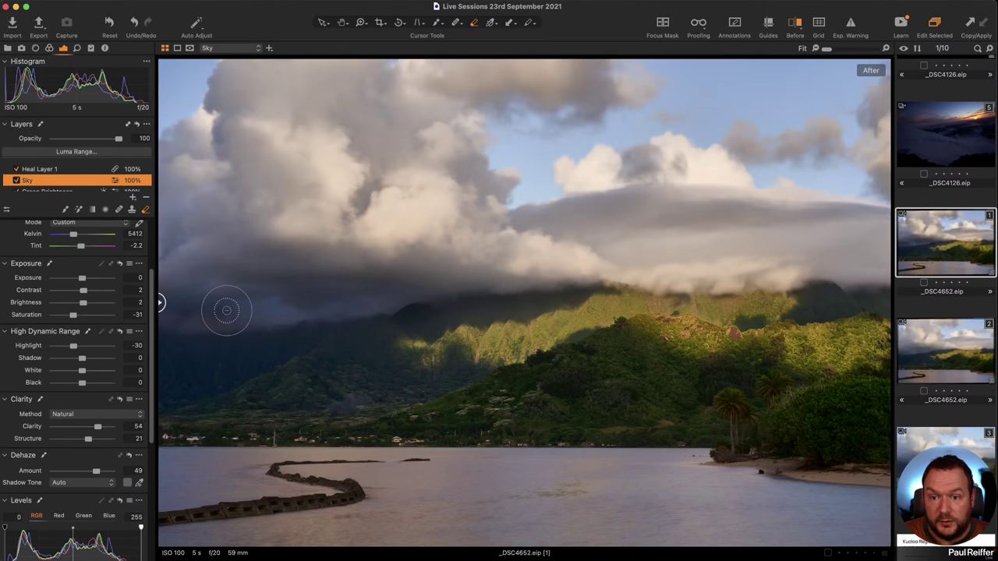
Step: Raise eraser flow to 100 and erase the Sky mask along the mountain ridge
{"action": "right_click", "coordinate": [285, 305]}
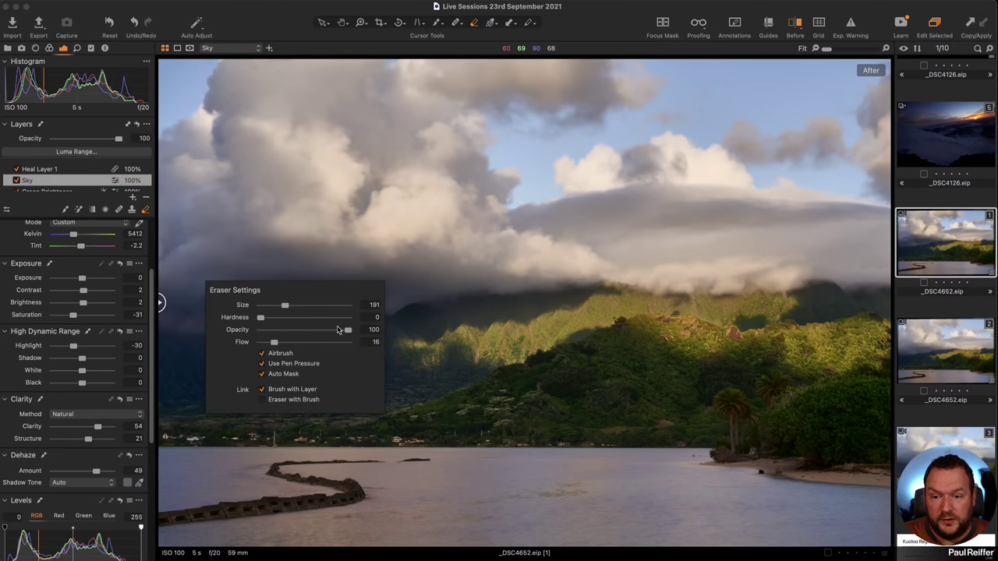
{"action": "mouse_move", "coordinate": [271, 347]}
{"action": "left_mouse_down"}
{"action": "mouse_move", "coordinate": [367, 337]}
{"action": "mouse_move", "coordinate": [314, 351]}
{"action": "mouse_move", "coordinate": [319, 326]}
{"action": "left_mouse_up"}
{"action": "right_click", "coordinate": [318, 326]}
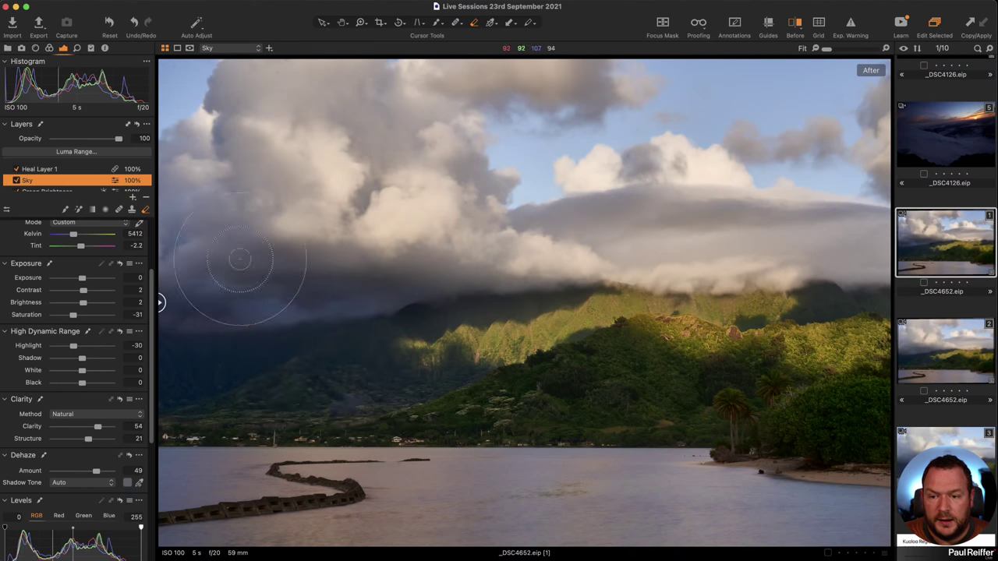
{"action": "mouse_move", "coordinate": [261, 333]}
{"action": "left_mouse_down"}
{"action": "mouse_move", "coordinate": [325, 305]}
{"action": "mouse_move", "coordinate": [202, 275]}
{"action": "mouse_move", "coordinate": [286, 280]}
{"action": "mouse_move", "coordinate": [212, 288]}
{"action": "mouse_move", "coordinate": [184, 350]}
{"action": "mouse_move", "coordinate": [275, 364]}
{"action": "mouse_move", "coordinate": [391, 319]}
{"action": "mouse_move", "coordinate": [352, 296]}
{"action": "mouse_move", "coordinate": [362, 289]}
{"action": "mouse_move", "coordinate": [411, 312]}
{"action": "left_mouse_up"}
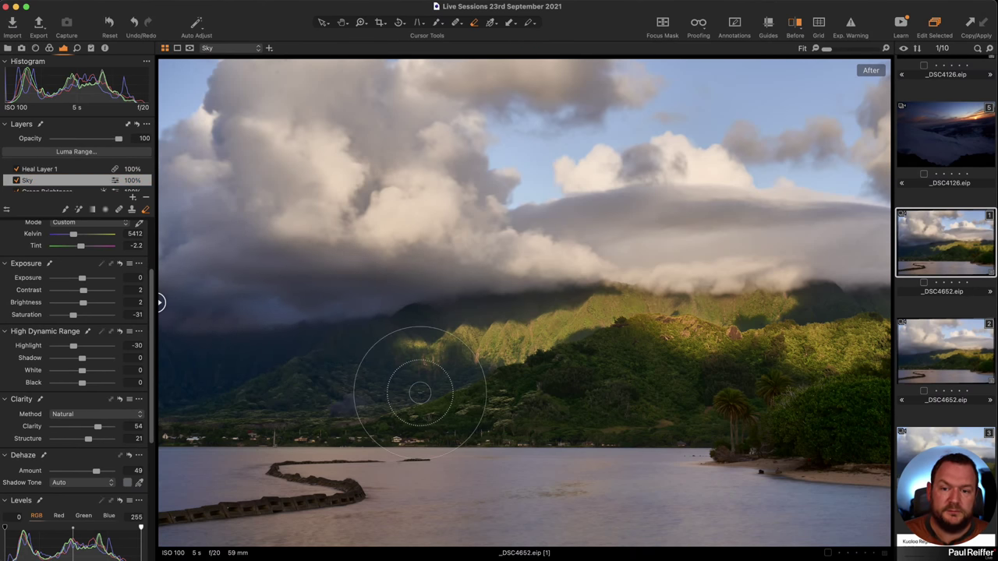
Step: Zoom in on the clouds, return to fit, and drag in a before/after split view
{"action": "key", "text": "z"}
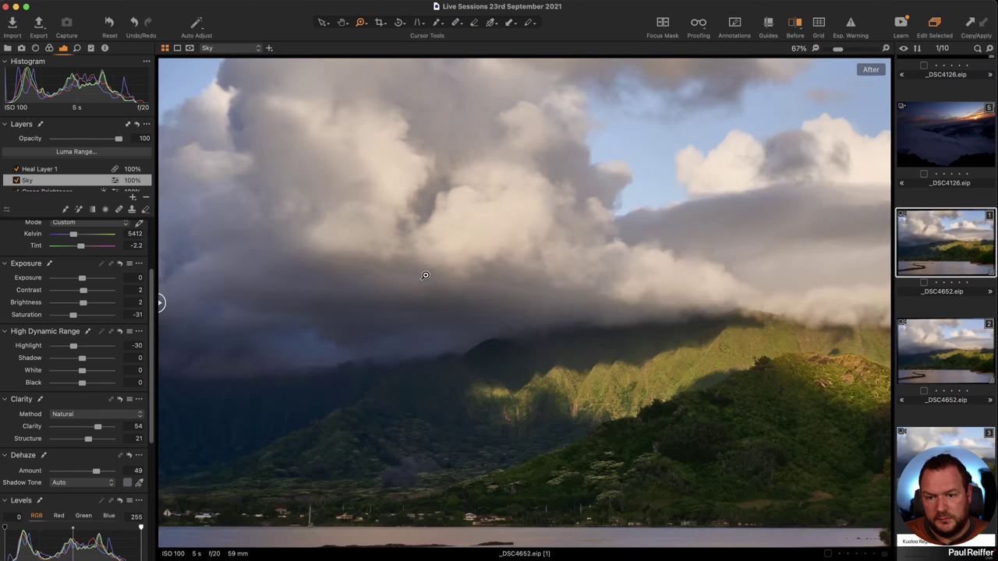
{"action": "left_click", "coordinate": [428, 278]}
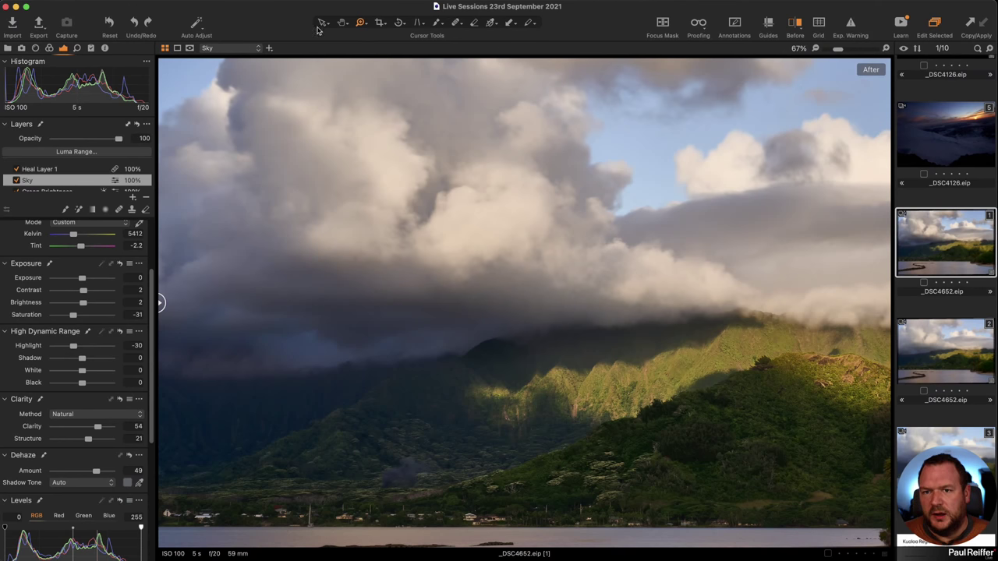
{"action": "key", "text": "v"}
{"action": "key", "text": "z"}
{"action": "left_click", "coordinate": [514, 270]}
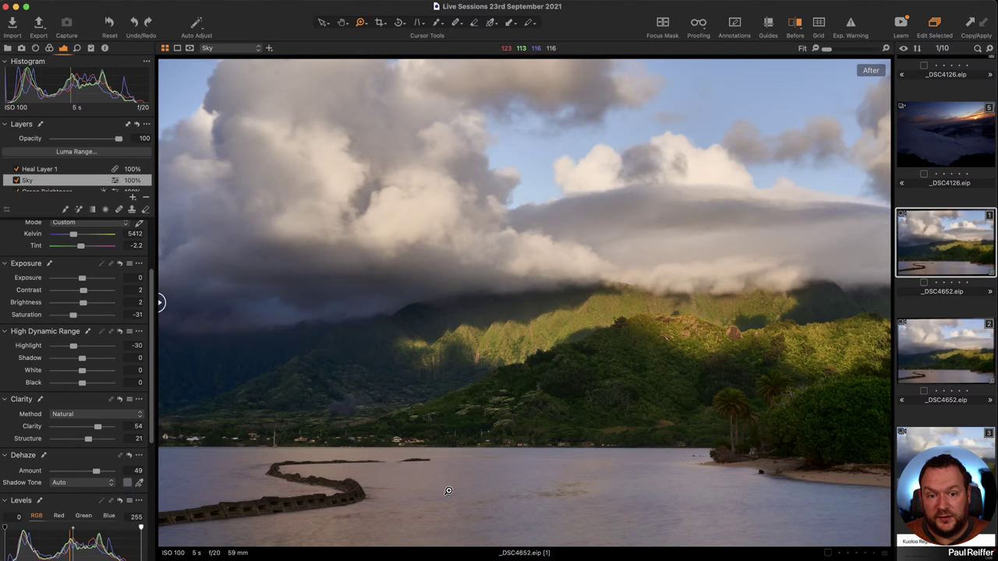
{"action": "left_click_drag", "start_coordinate": [267, 359], "coordinate": [212, 328]}
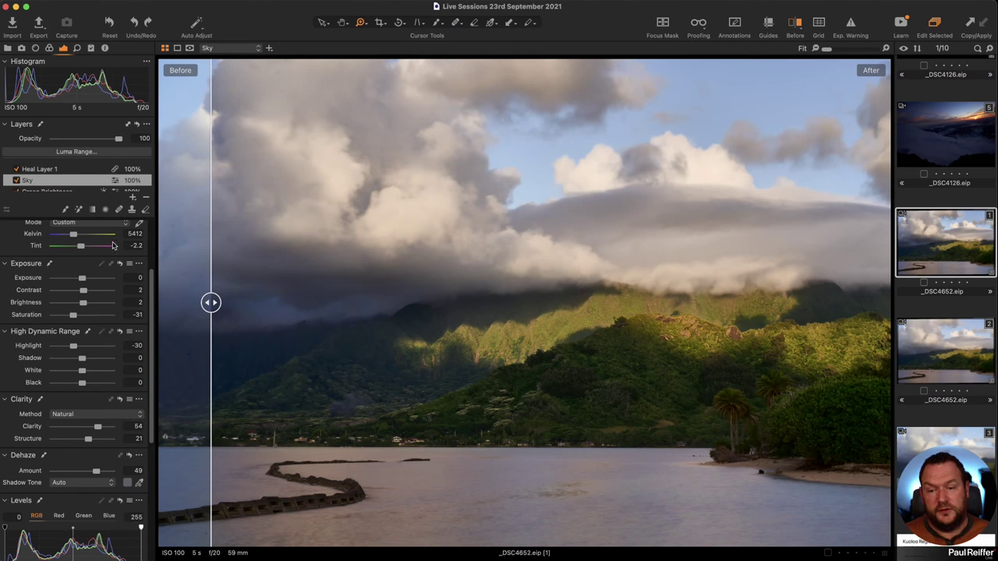
{"action": "scroll", "coordinate": [40, 179], "scroll_direction": "down", "scroll_amount": 3}
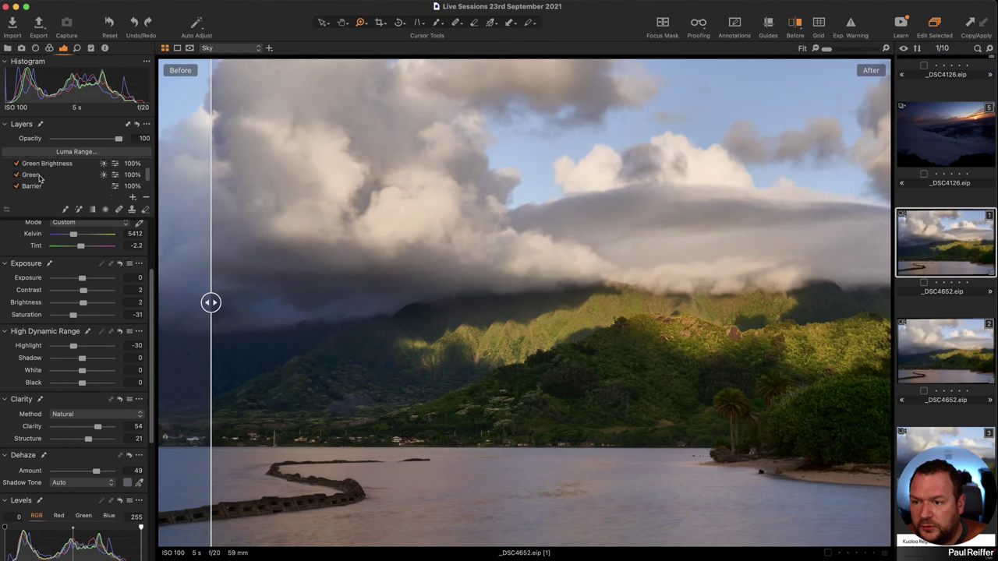
Step: Select the Green layer, show its mask, and remove the before/after split
{"action": "left_click", "coordinate": [37, 184]}
{"action": "left_click", "coordinate": [666, 324]}
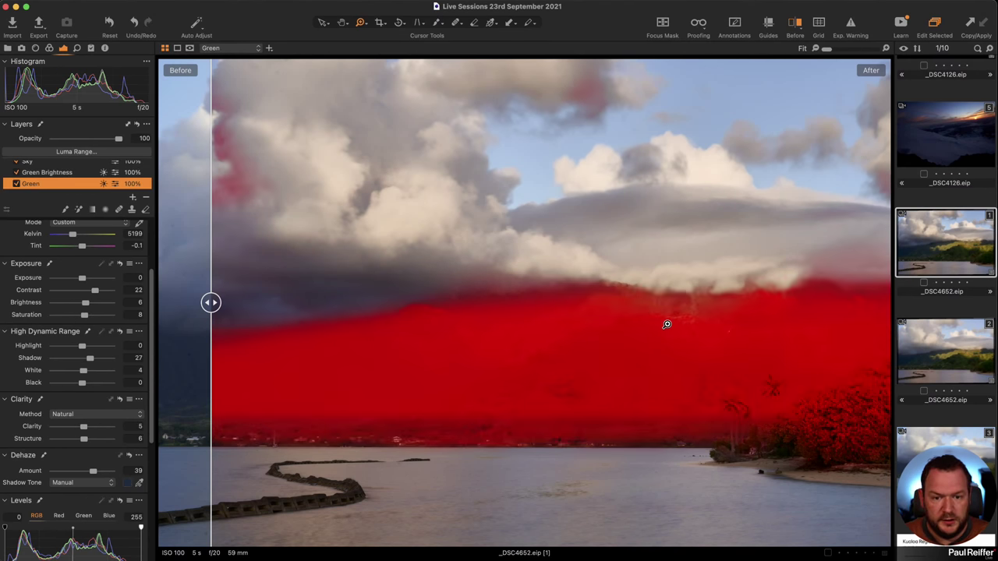
{"action": "left_click_drag", "start_coordinate": [212, 302], "coordinate": [160, 303]}
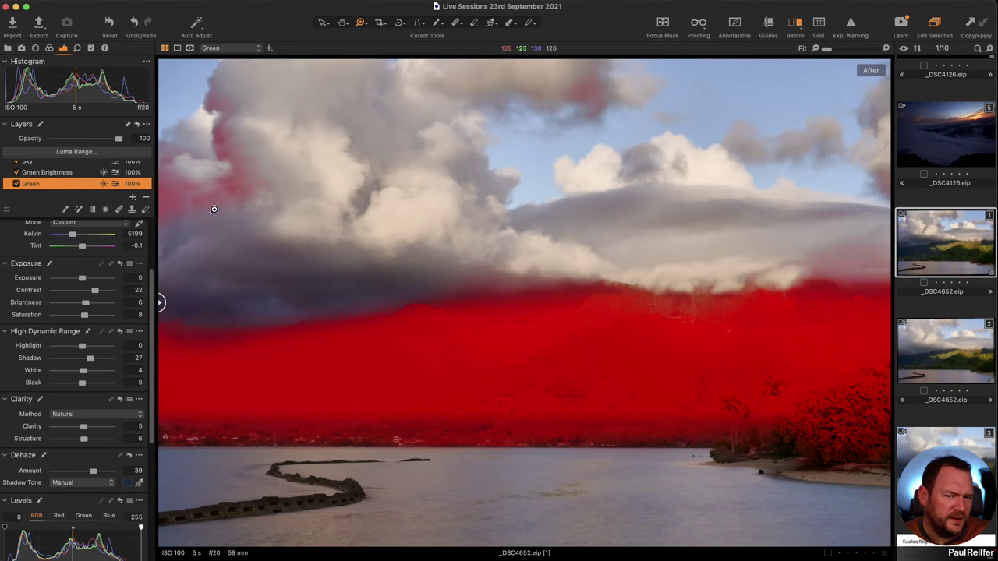
{"action": "key", "text": "m"}
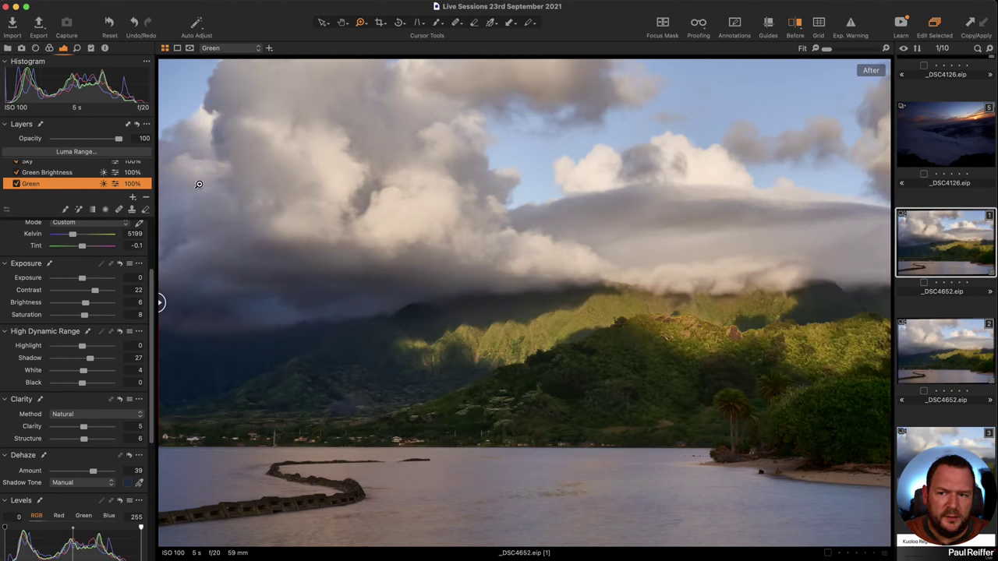
{"action": "left_click", "coordinate": [231, 151]}
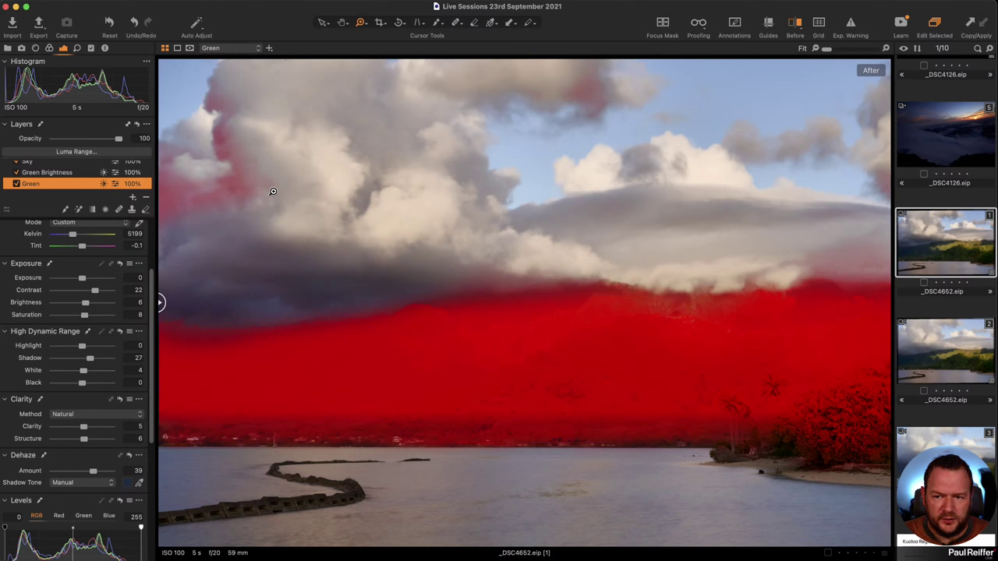
Step: Open the Eraser settings and toggle the Green mask overlay to inspect the hills and shoreline
{"action": "key", "text": "e"}
{"action": "right_click", "coordinate": [281, 181]}
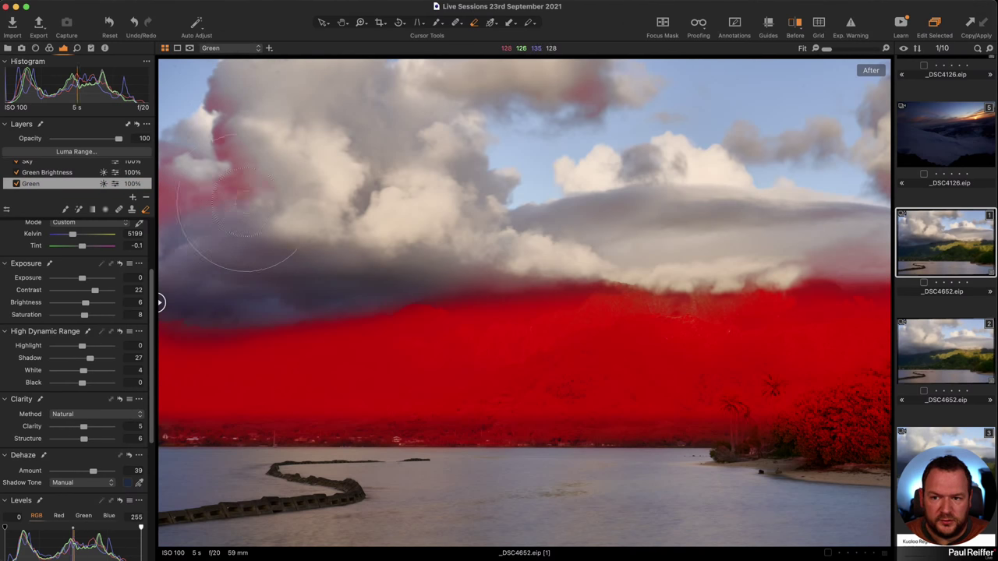
{"action": "right_click", "coordinate": [326, 251]}
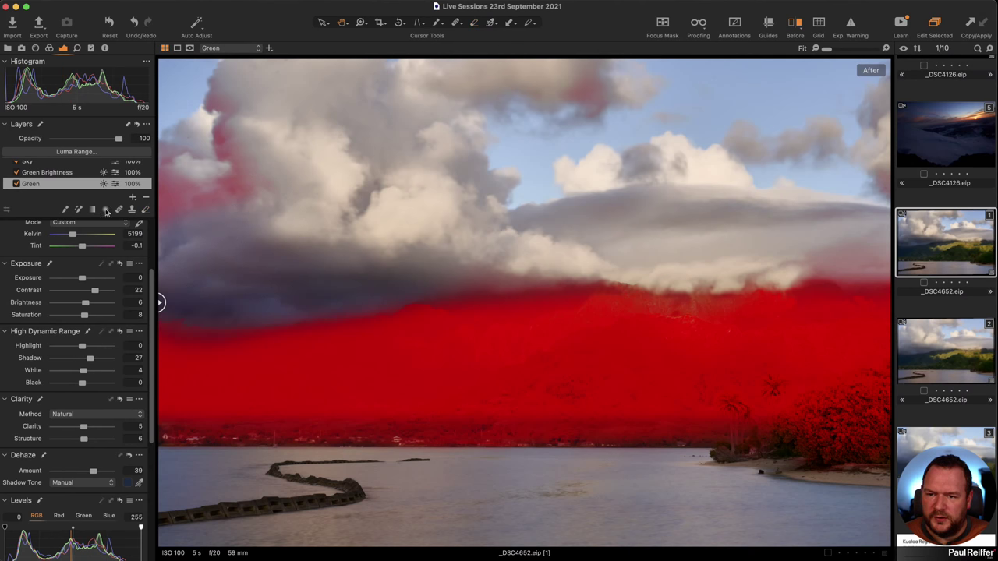
{"action": "key", "text": "z"}
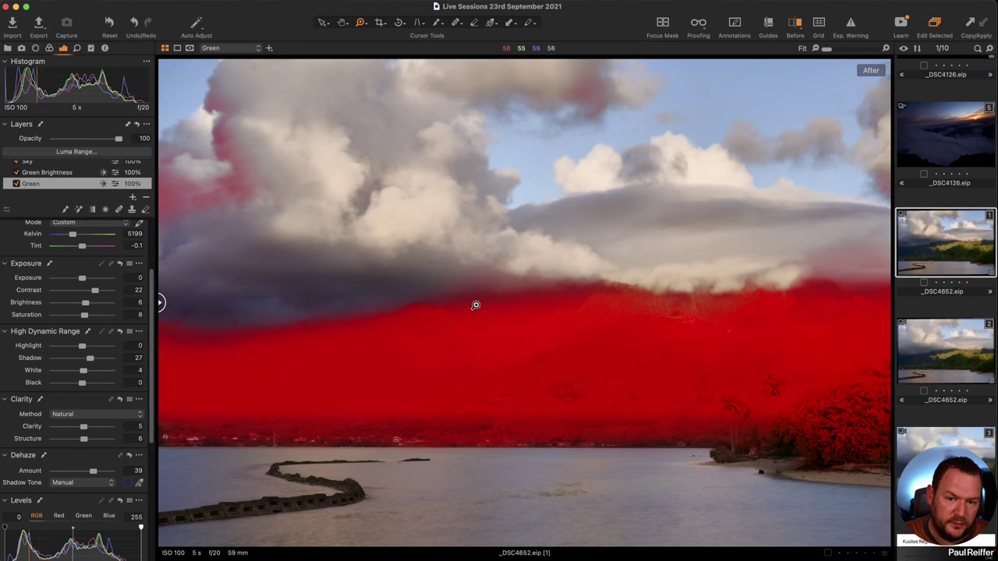
{"action": "key", "text": "m"}
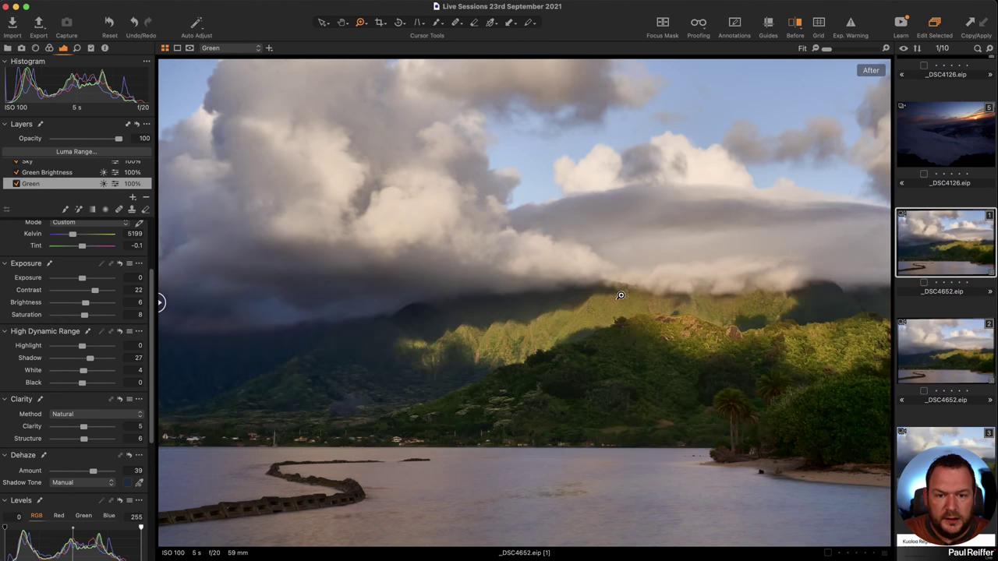
{"action": "key", "text": "m"}
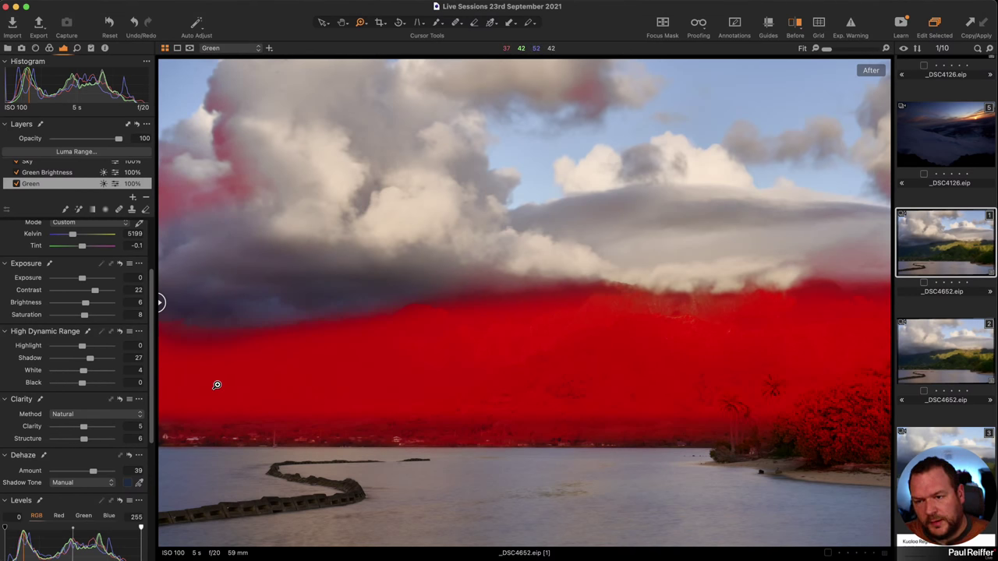
{"action": "key", "text": "m"}
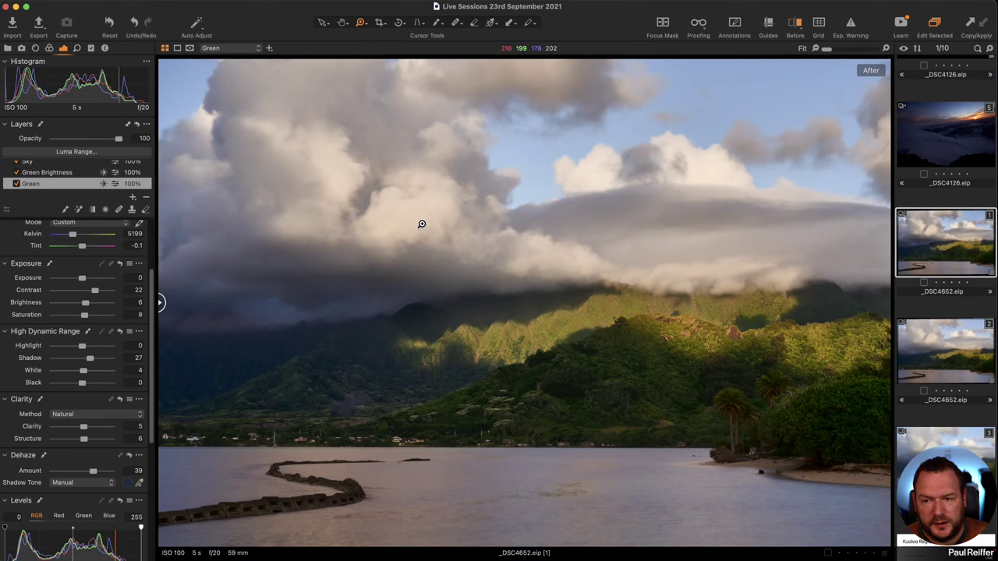
{"action": "left_click", "coordinate": [66, 182]}
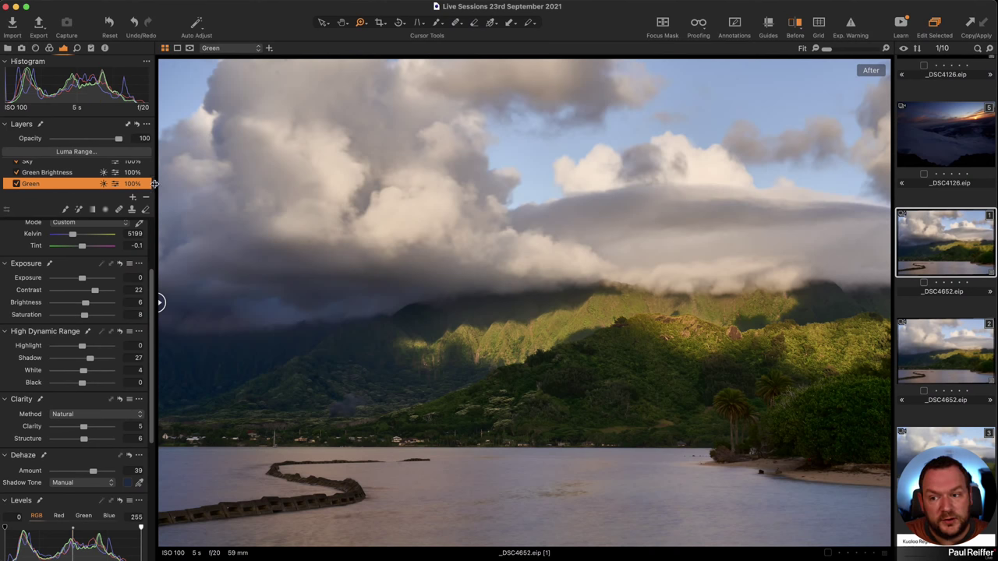
{"action": "scroll", "coordinate": [66, 181], "scroll_direction": "down", "scroll_amount": 2}
{"action": "left_click", "coordinate": [65, 182]}
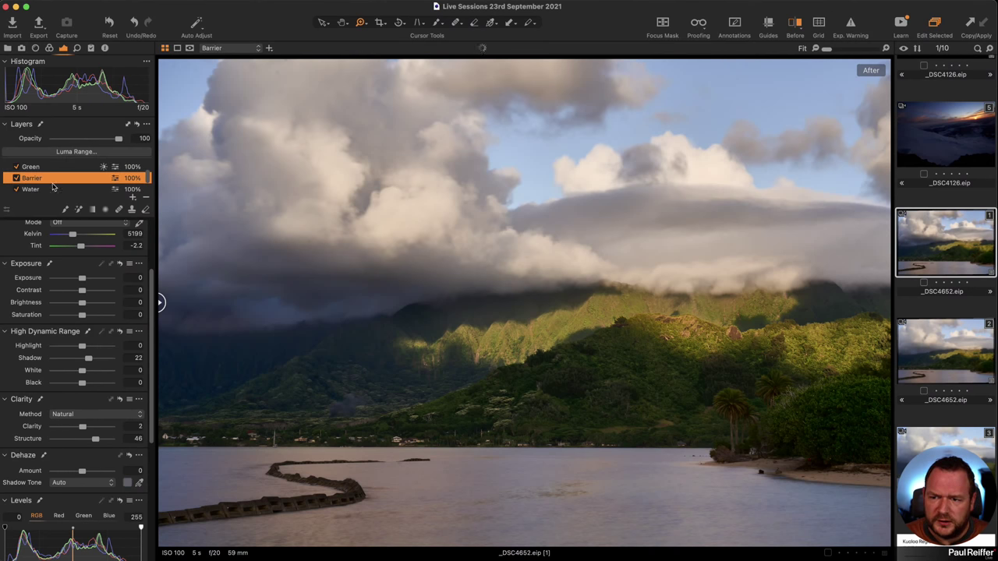
{"action": "left_click", "coordinate": [78, 189]}
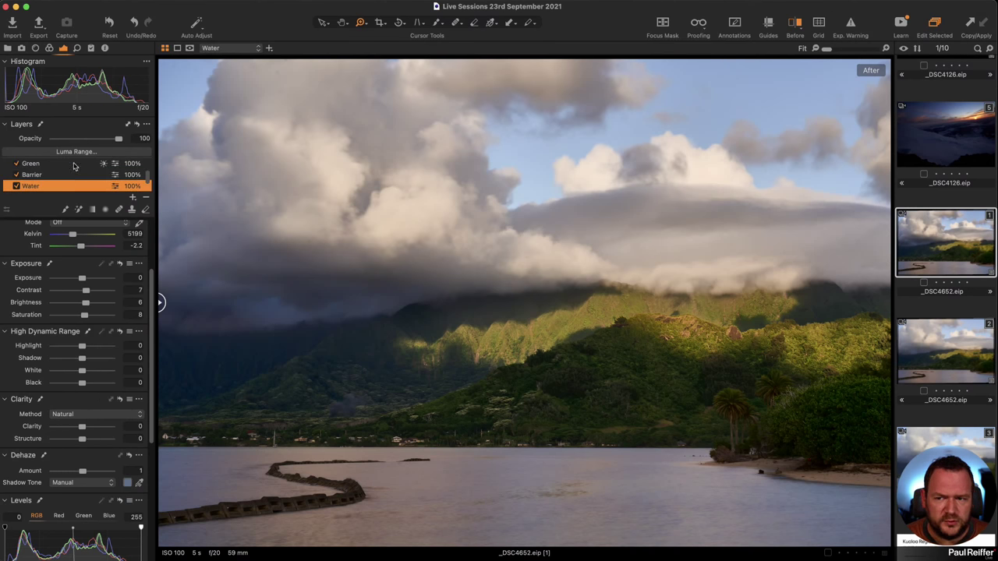
{"action": "left_click", "coordinate": [75, 167]}
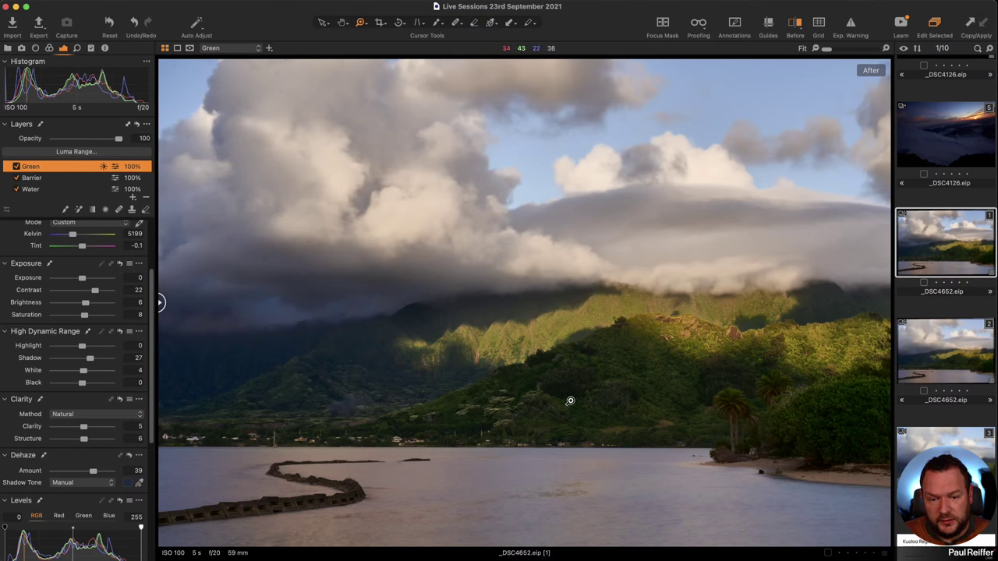
{"action": "left_click", "coordinate": [545, 399]}
{"action": "left_click", "coordinate": [499, 355]}
{"action": "left_click", "coordinate": [475, 288]}
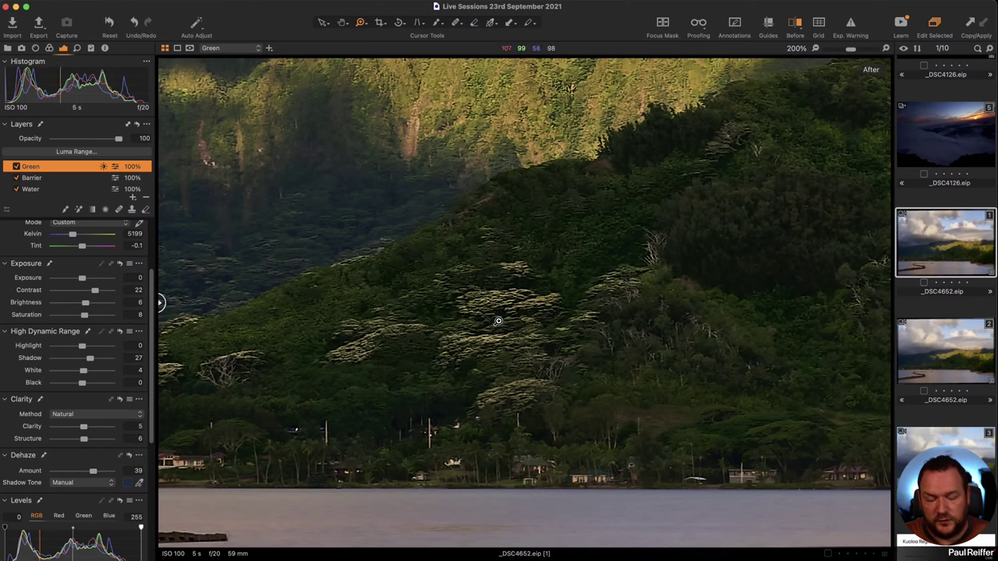
{"action": "key", "text": "super+0"}
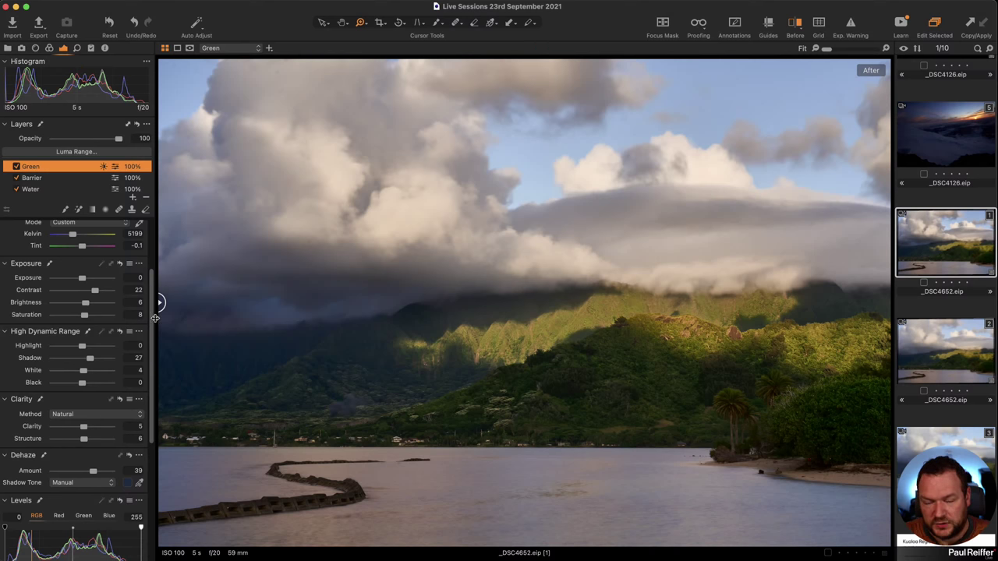
{"action": "scroll", "coordinate": [899, 365], "scroll_direction": "up", "scroll_amount": 3}
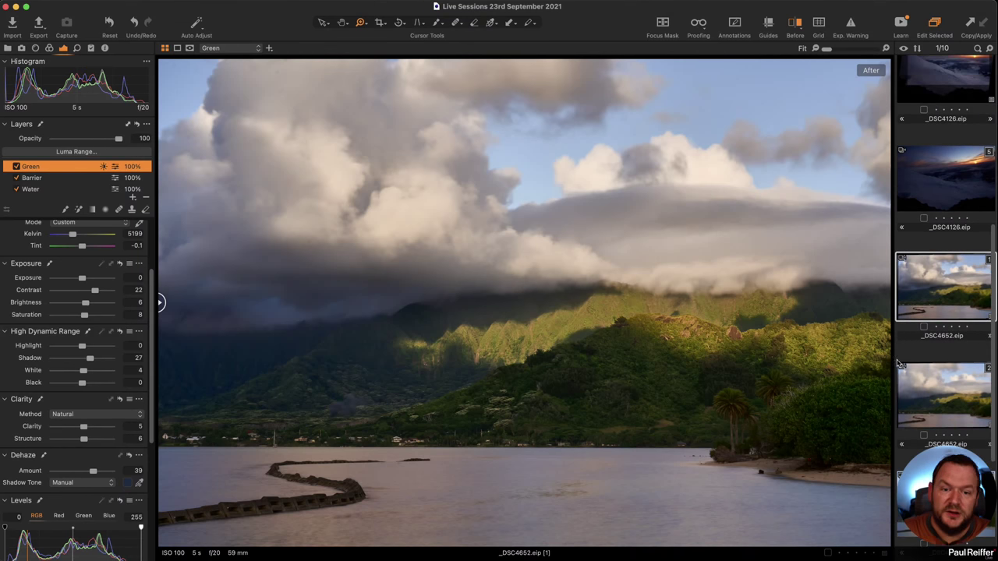
Step: Open the user collection of Paris photos and clone a new variant with F2
{"action": "left_click", "coordinate": [7, 49]}
{"action": "left_click", "coordinate": [56, 179]}
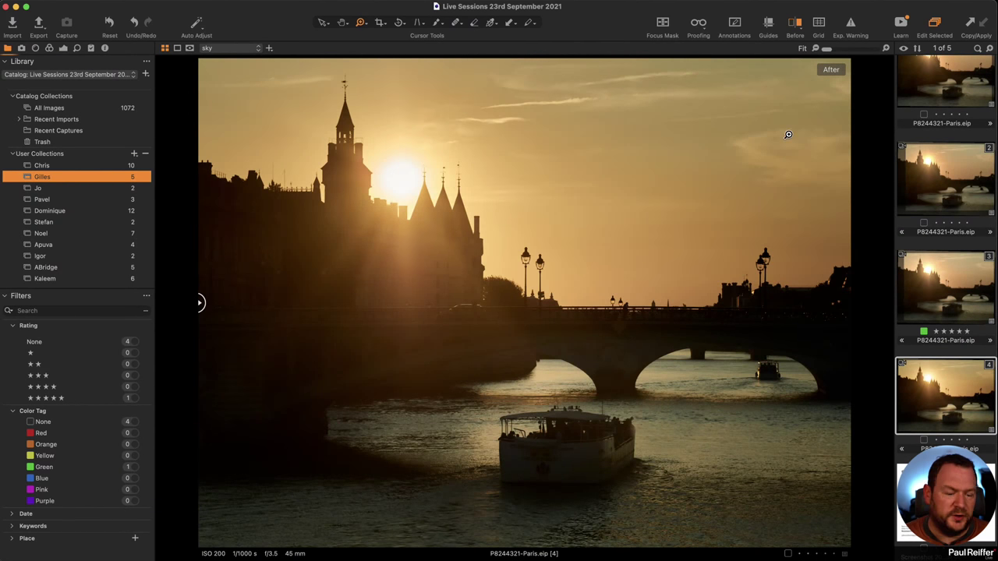
{"action": "left_click", "coordinate": [62, 48]}
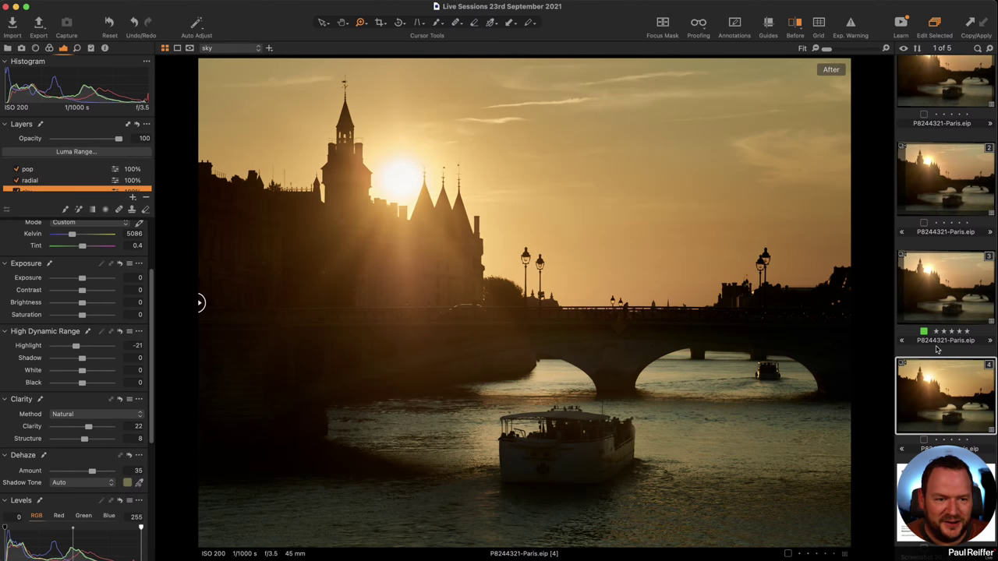
{"action": "scroll", "coordinate": [937, 350], "scroll_direction": "up", "scroll_amount": 2}
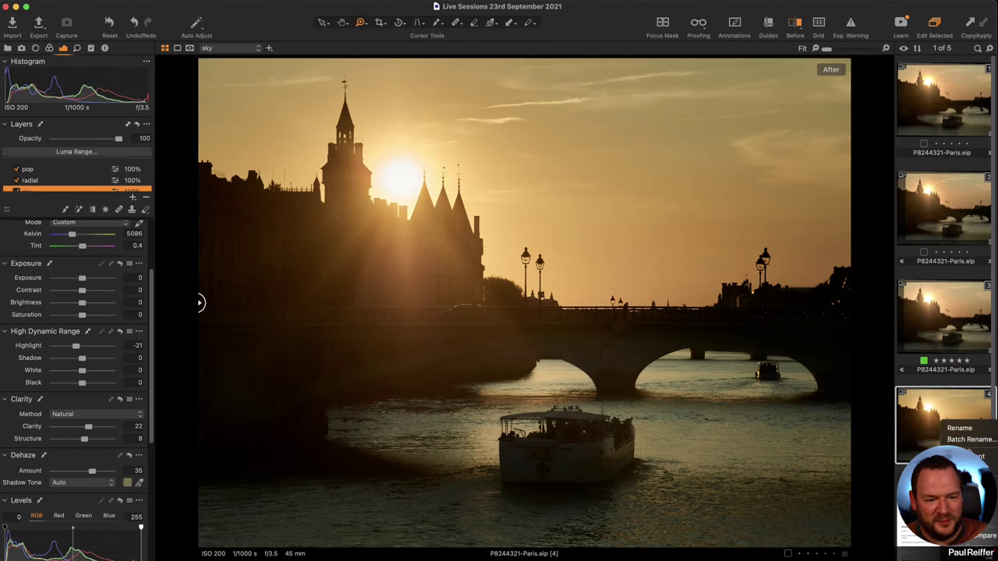
{"action": "key", "text": "F2"}
Step: Flip between variants 3 and 4 of the Paris photo, ending on variant 3
{"action": "scroll", "coordinate": [926, 135], "scroll_direction": "up", "scroll_amount": 2}
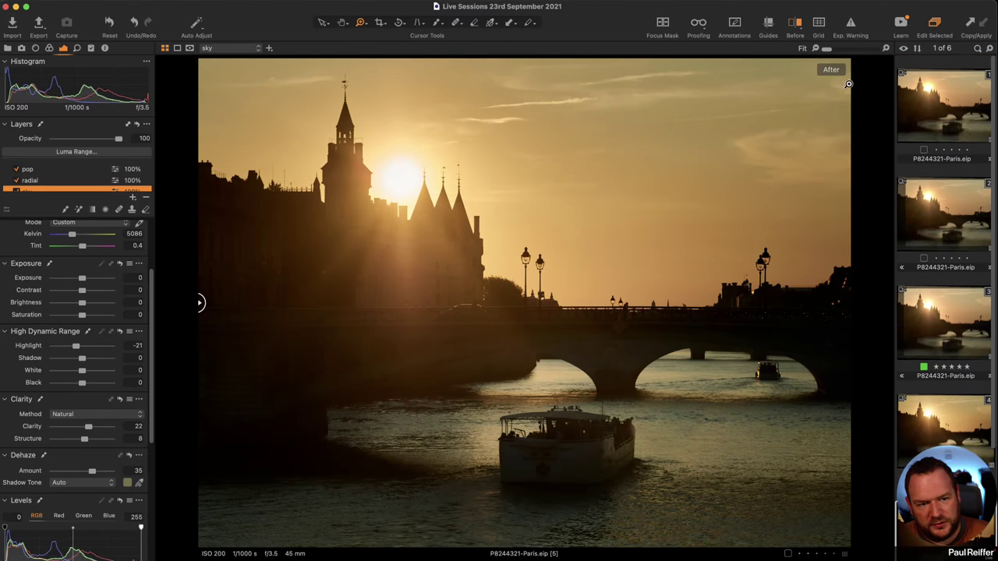
{"action": "left_click", "coordinate": [961, 339]}
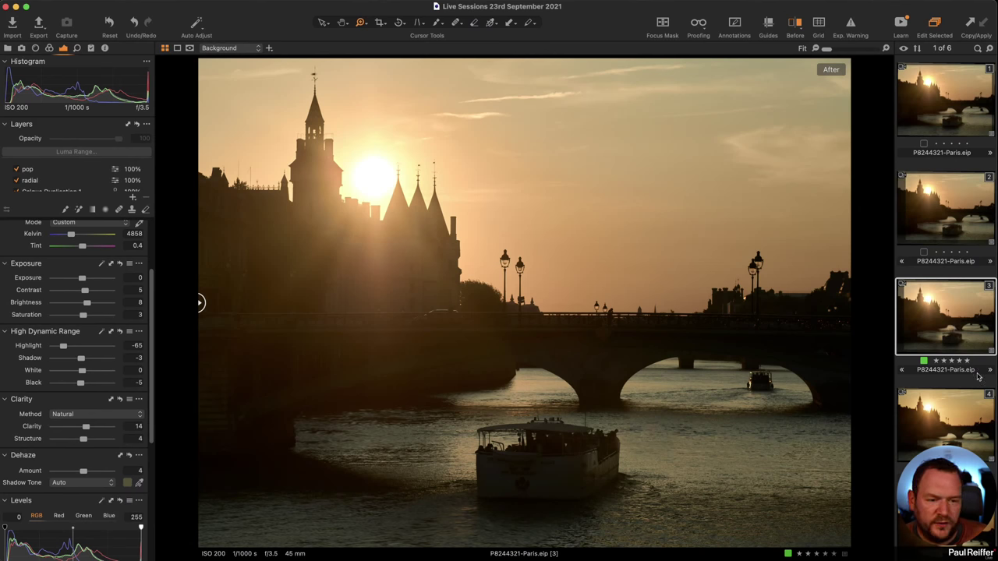
{"action": "left_click", "coordinate": [965, 425]}
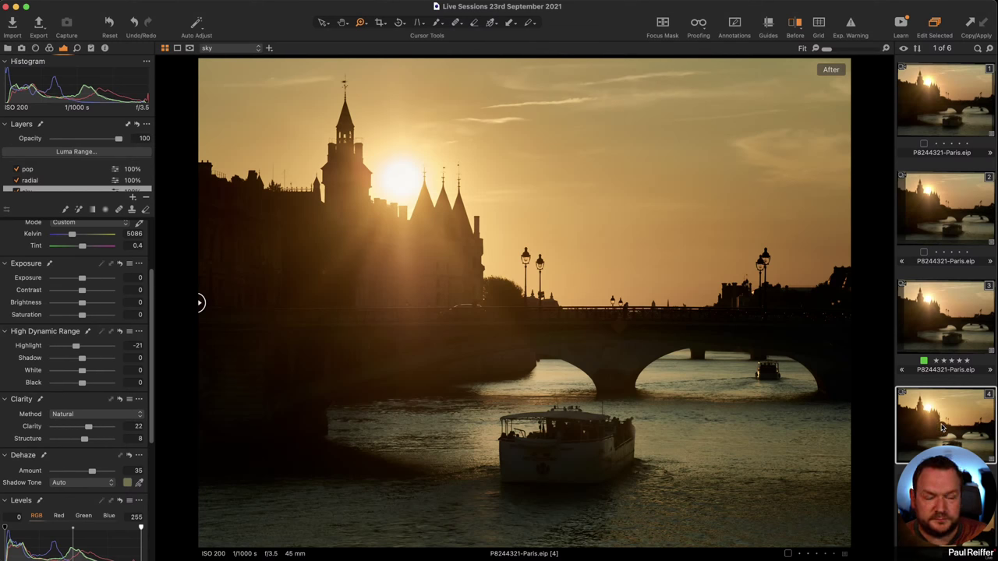
{"action": "left_click", "coordinate": [935, 321]}
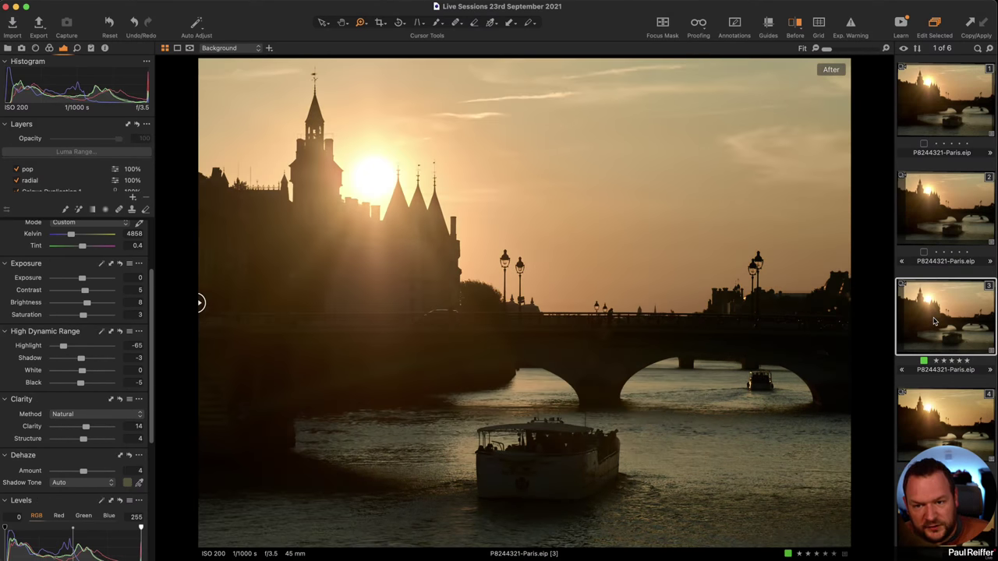
{"action": "left_click", "coordinate": [920, 438]}
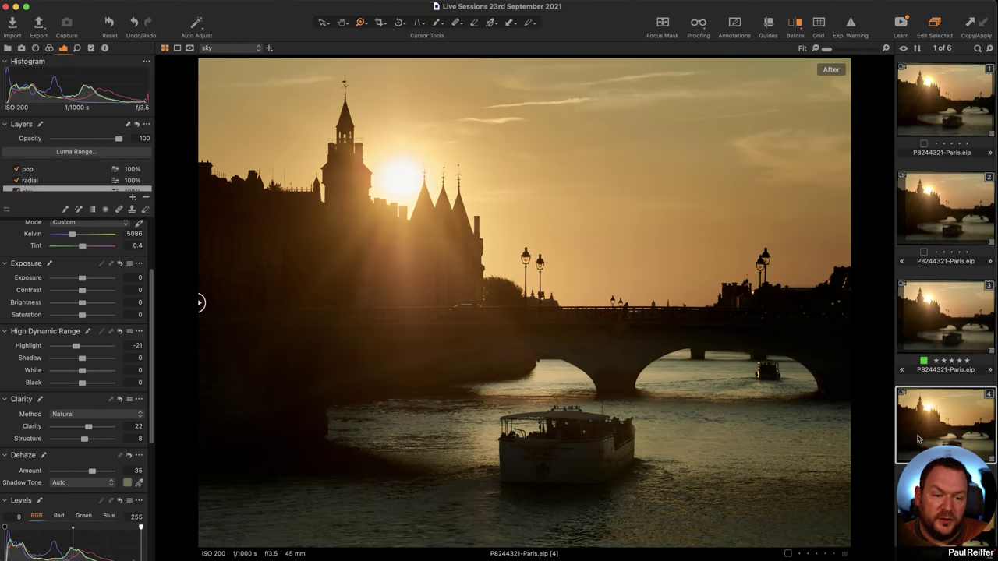
{"action": "left_click", "coordinate": [939, 332]}
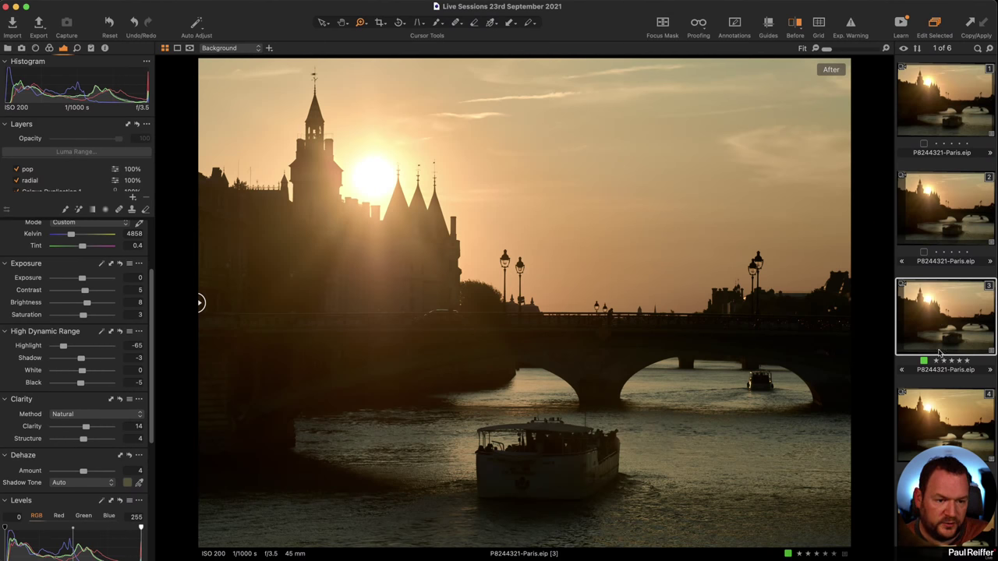
Step: Show variants 3 and 4 side by side, zoom both to 200% on the sun, then back to 100%
{"action": "left_click", "coordinate": [952, 416], "text": "super"}
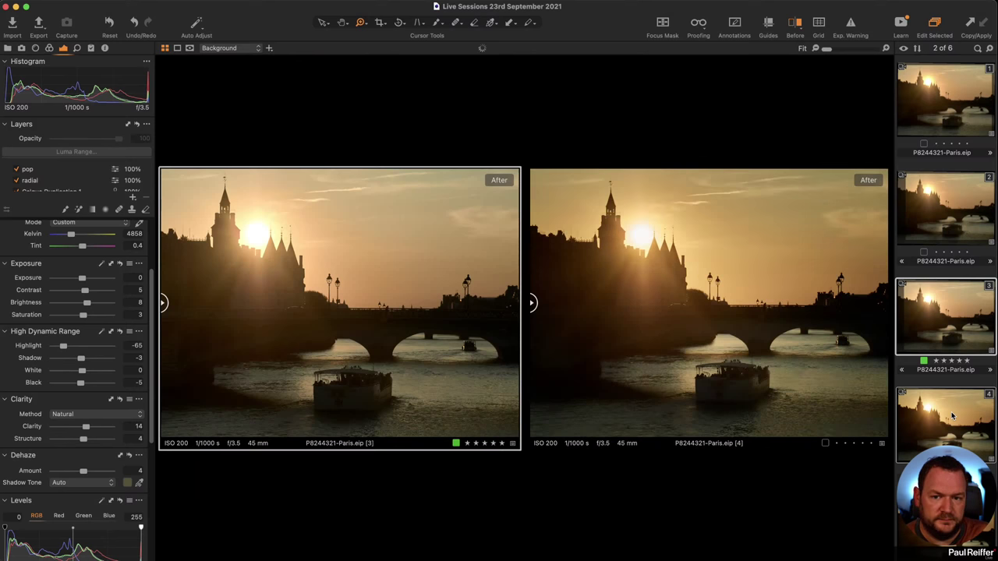
{"action": "left_click", "coordinate": [638, 234]}
{"action": "left_click", "coordinate": [659, 236]}
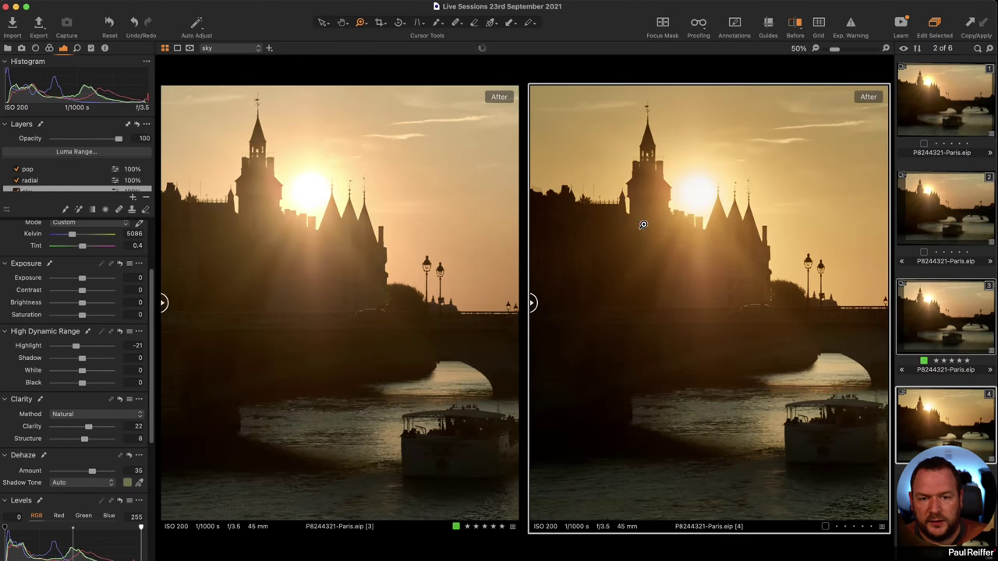
{"action": "left_click", "coordinate": [716, 199]}
{"action": "left_click", "coordinate": [716, 198]}
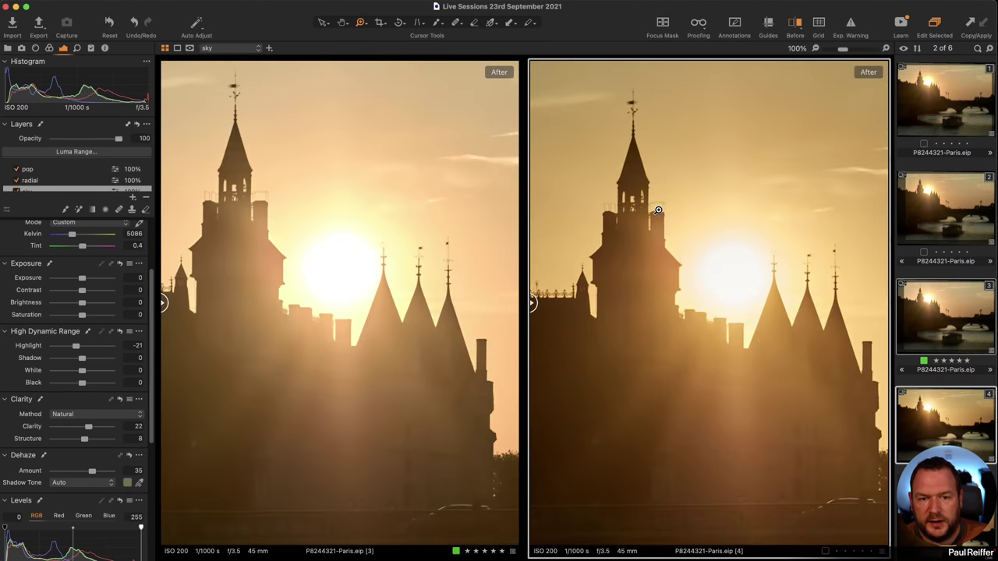
{"action": "left_click", "coordinate": [734, 289]}
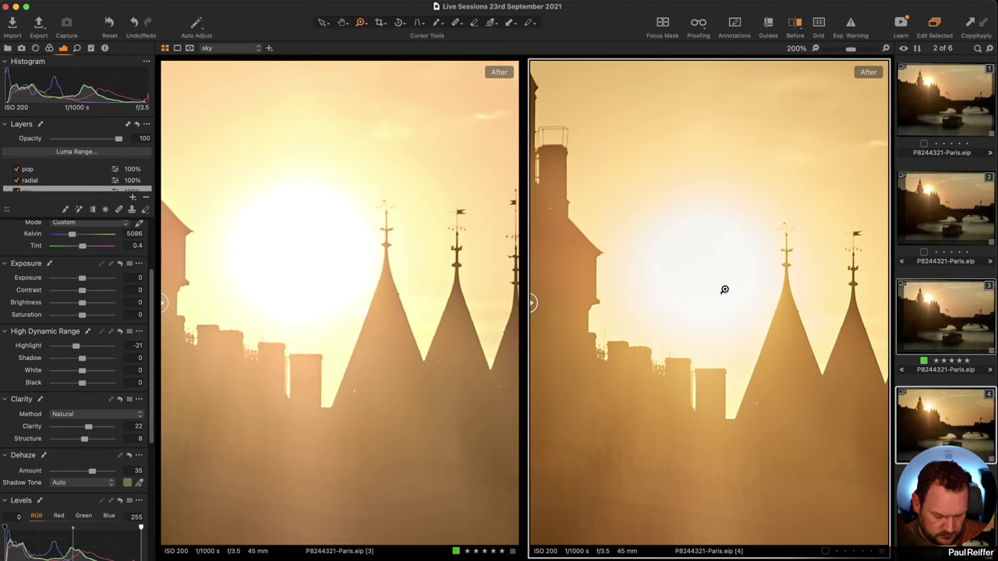
{"action": "left_click", "coordinate": [725, 289], "text": "alt"}
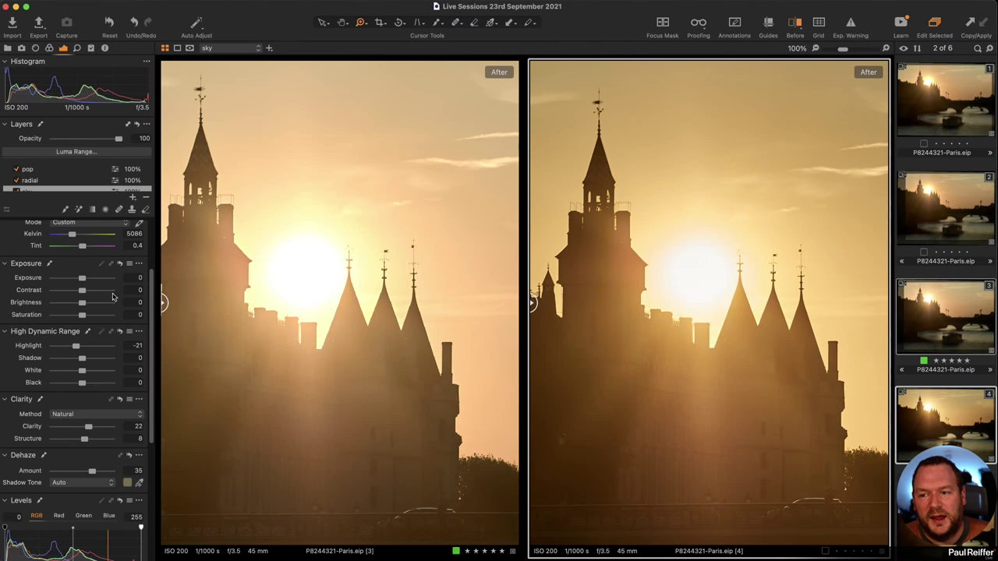
{"action": "scroll", "coordinate": [114, 249], "scroll_direction": "up", "scroll_amount": 3}
{"action": "scroll", "coordinate": [57, 191], "scroll_direction": "down", "scroll_amount": 3}
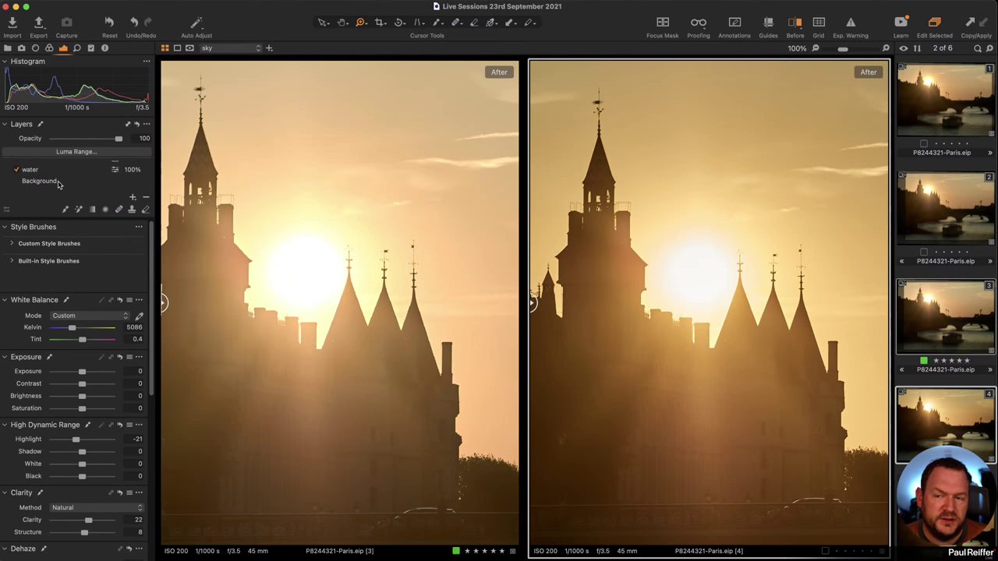
Step: Bring up Base Characteristics for variant 3 and check the ICC profile list without changing it
{"action": "left_click", "coordinate": [58, 182]}
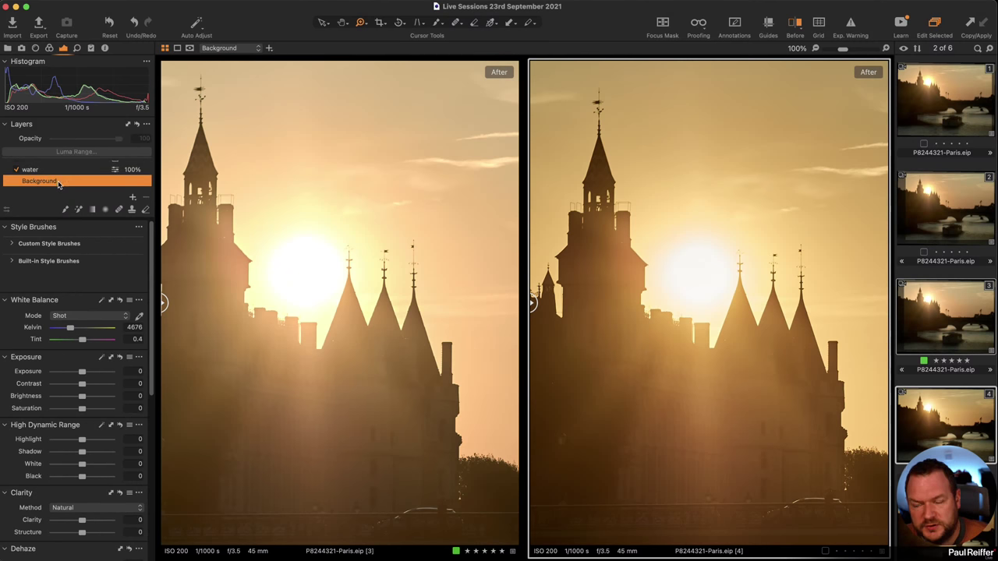
{"action": "left_click", "coordinate": [49, 49]}
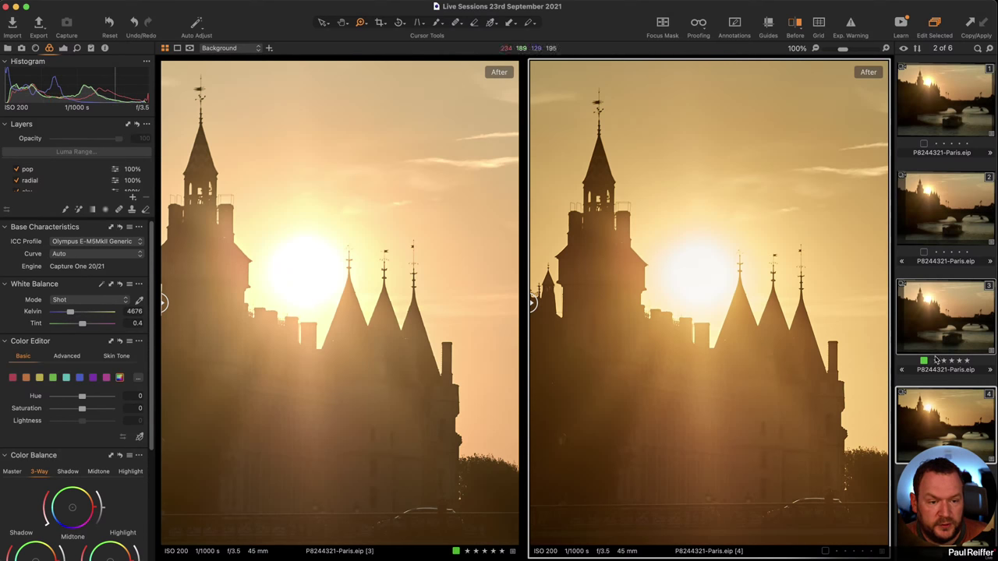
{"action": "left_click", "coordinate": [203, 265]}
{"action": "left_click", "coordinate": [93, 243]}
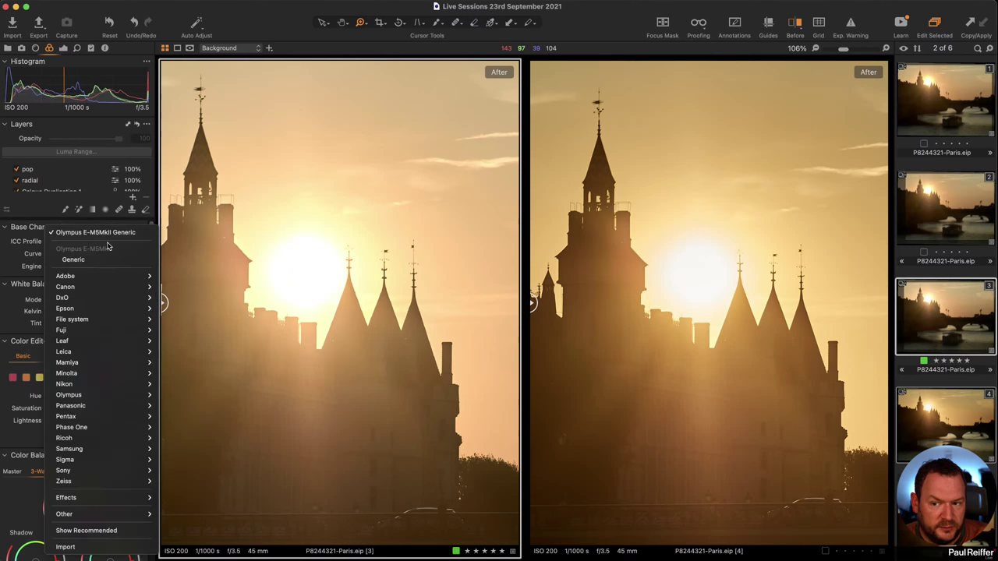
{"action": "left_click", "coordinate": [10, 255]}
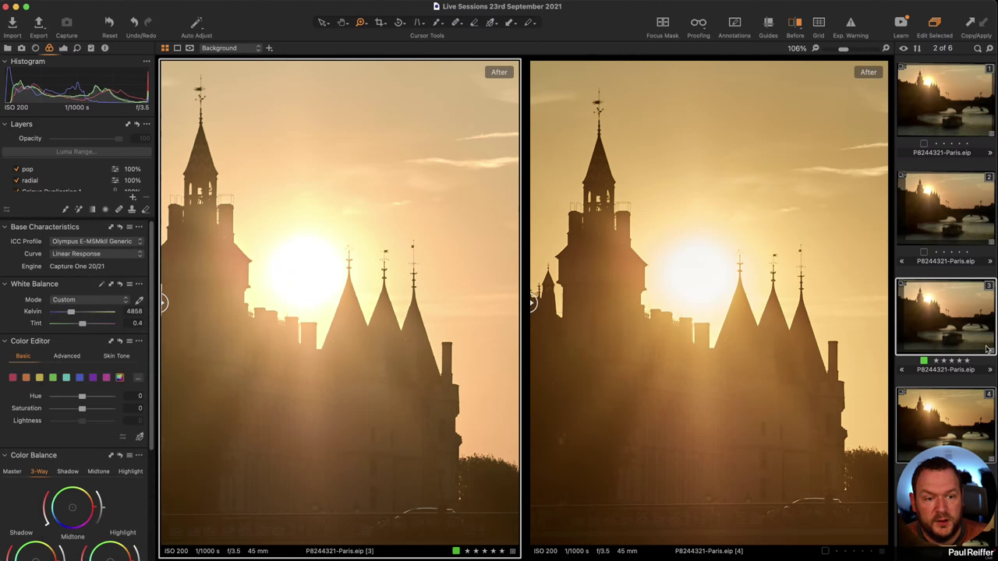
Step: Deselect the compared variants, view variant 5 alone, and create another variant with F3
{"action": "left_click", "coordinate": [952, 417]}
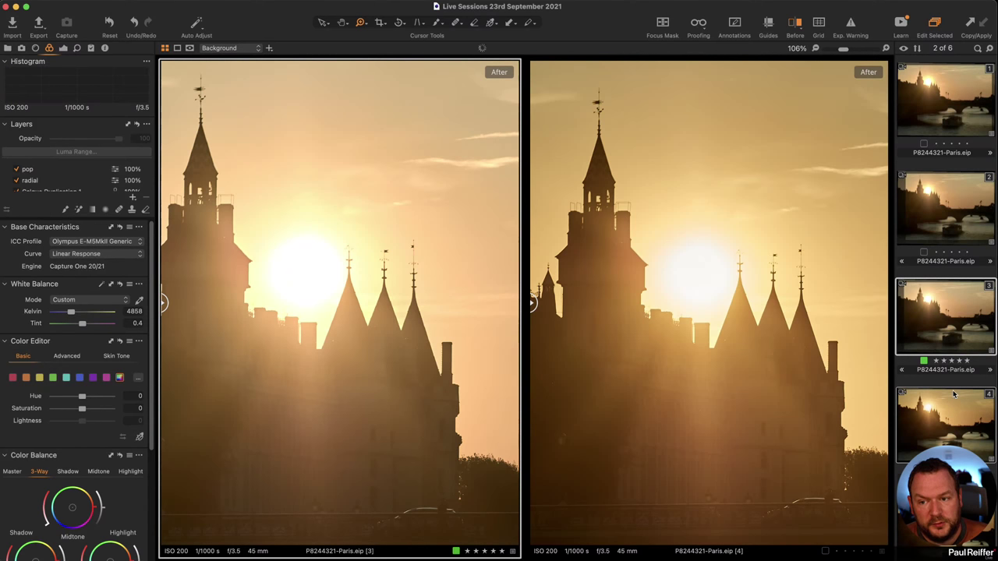
{"action": "left_click", "coordinate": [953, 411]}
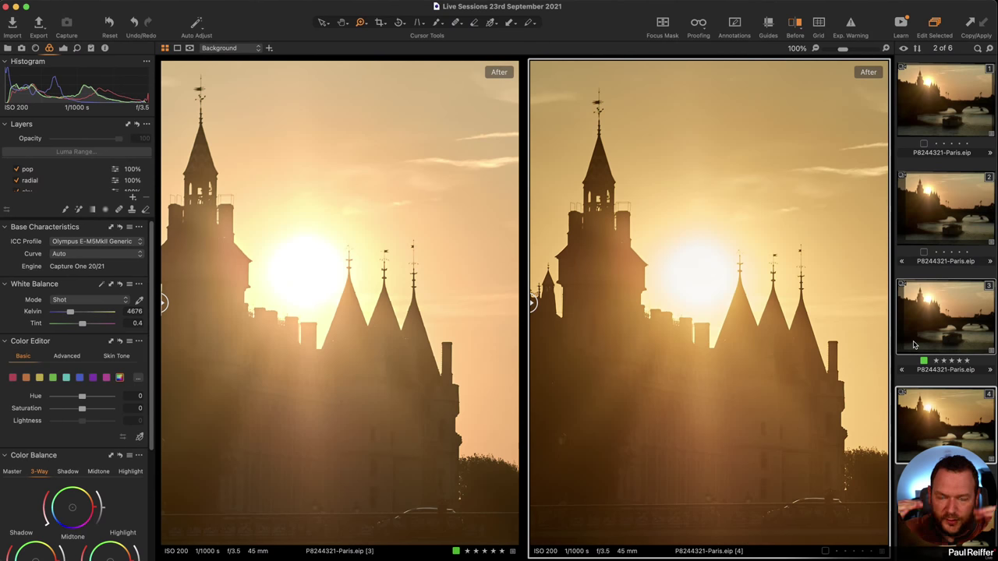
{"action": "left_click", "coordinate": [951, 386]}
{"action": "left_click", "coordinate": [945, 506]}
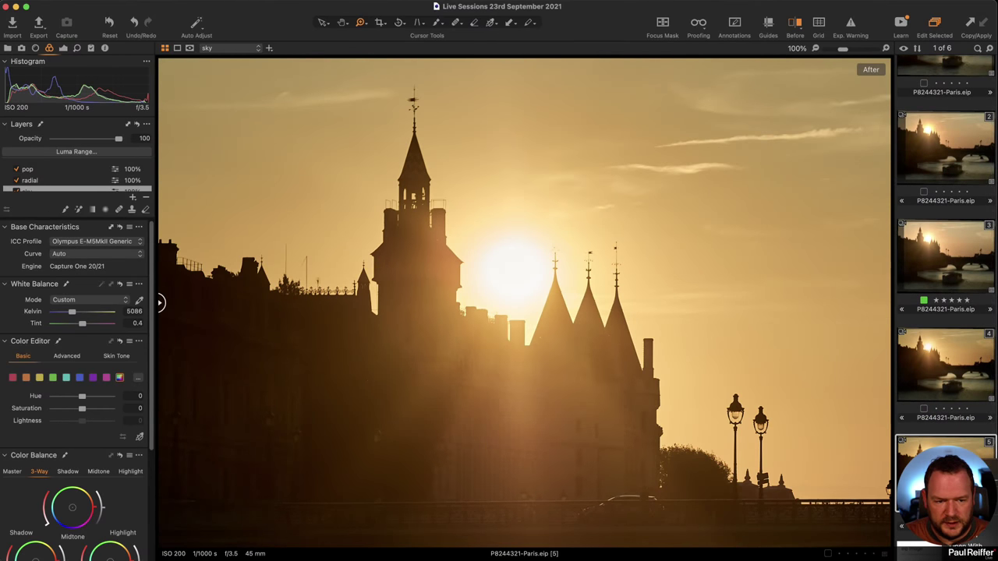
{"action": "key", "text": "F3"}
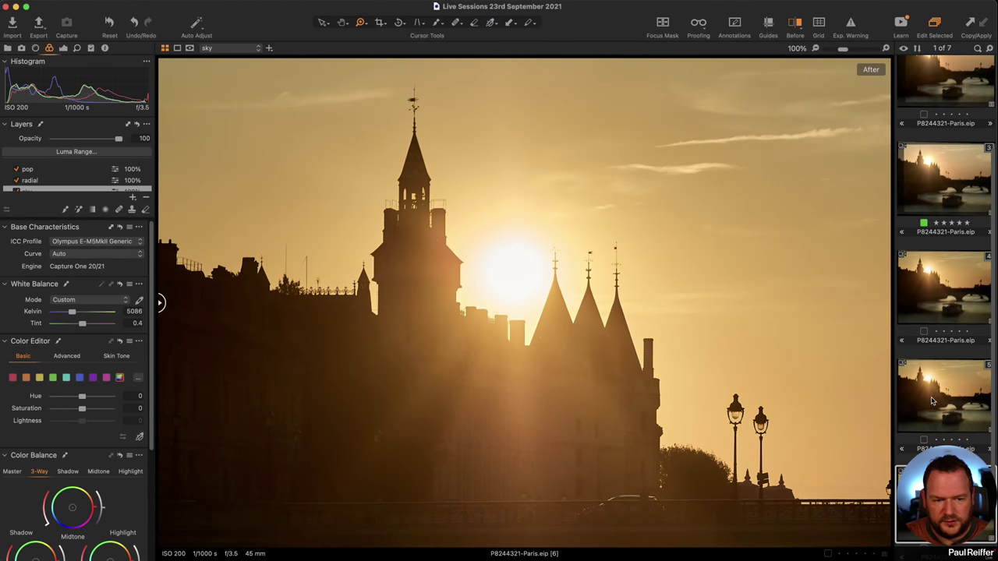
{"action": "left_click", "coordinate": [931, 402]}
Step: Compare variants 5 and 6, then set variant 5's base Curve to Linear Response
{"action": "key", "text": "Down"}
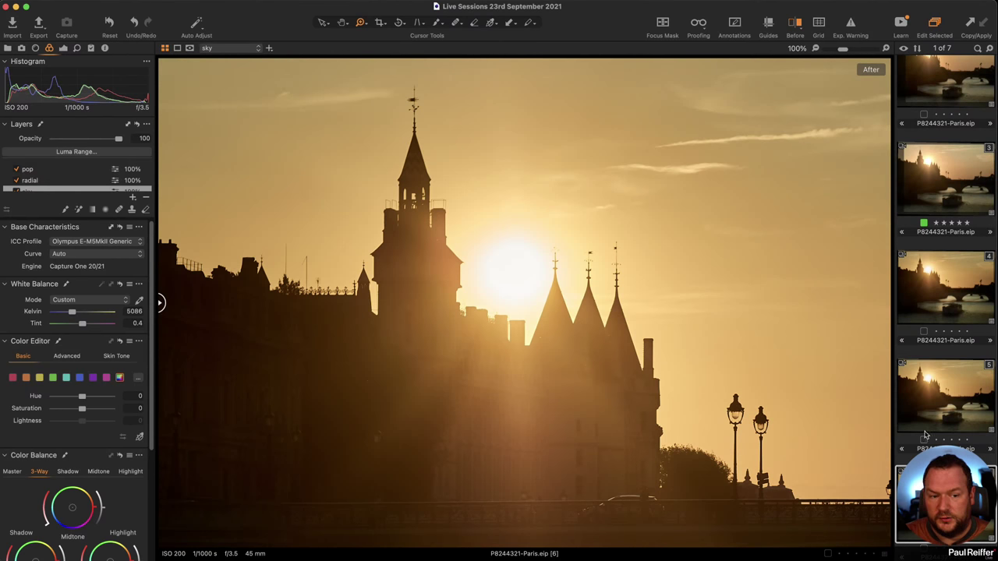
{"action": "key", "text": "Up"}
{"action": "key", "text": "Down"}
{"action": "key", "text": "Up"}
{"action": "key", "text": "Down"}
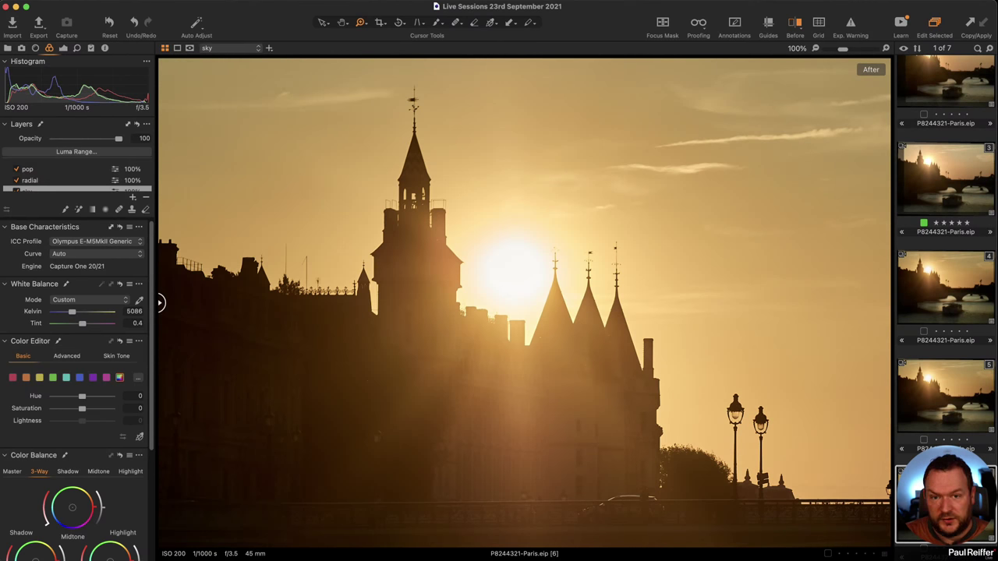
{"action": "key", "text": "Up"}
{"action": "scroll", "coordinate": [948, 382], "scroll_direction": "down", "scroll_amount": 3}
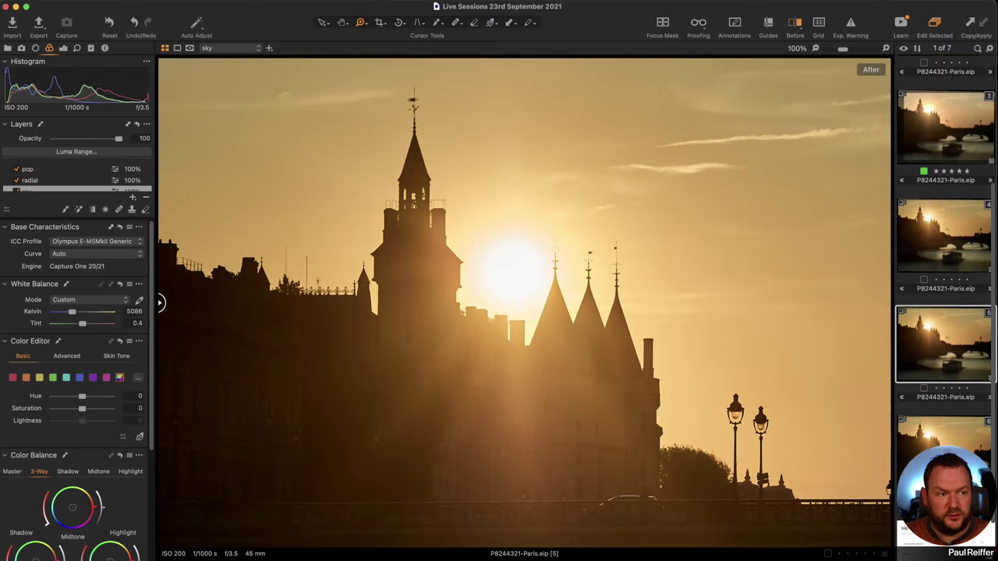
{"action": "key", "text": "Down"}
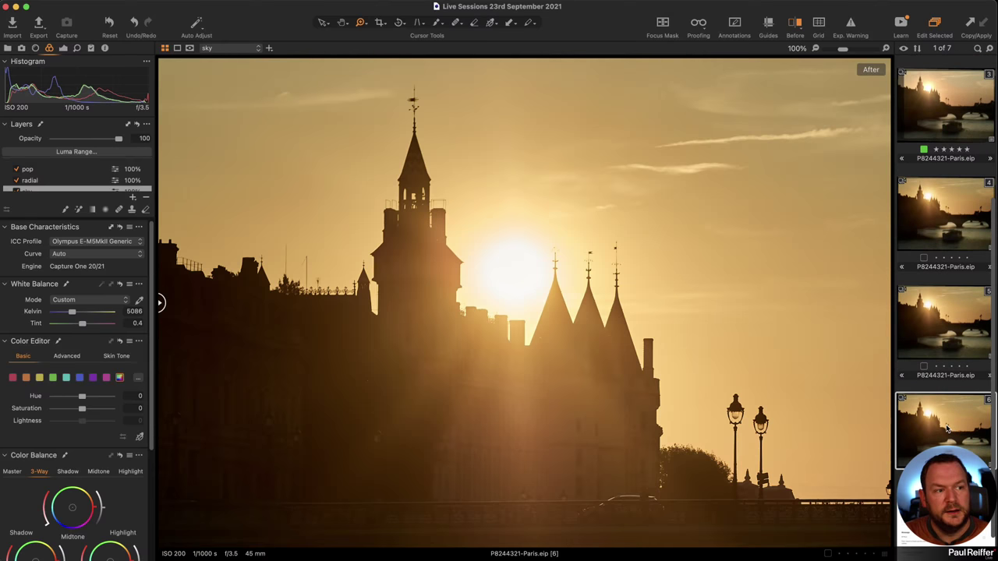
{"action": "key", "text": "Up"}
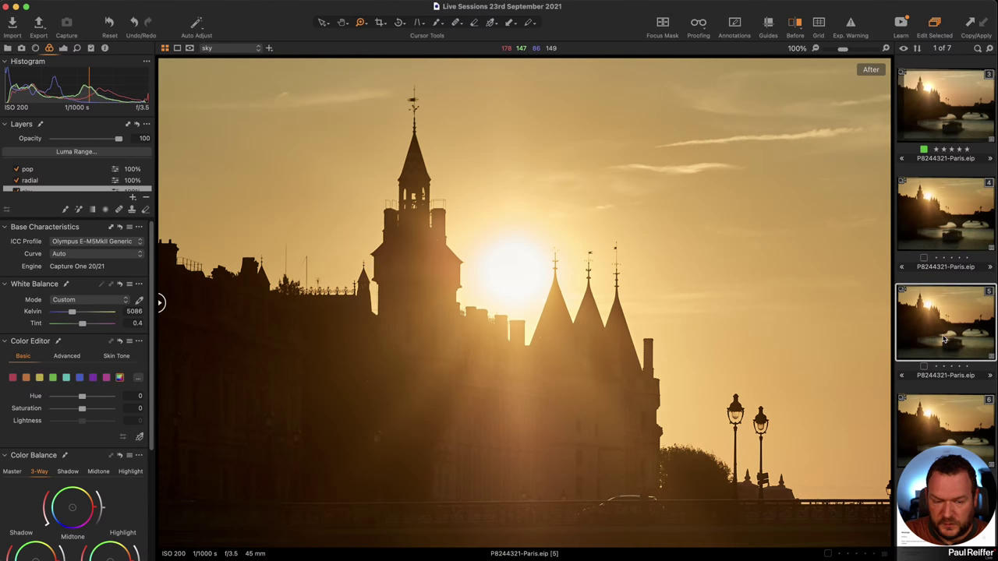
{"action": "left_click", "coordinate": [73, 255]}
{"action": "left_click", "coordinate": [77, 299]}
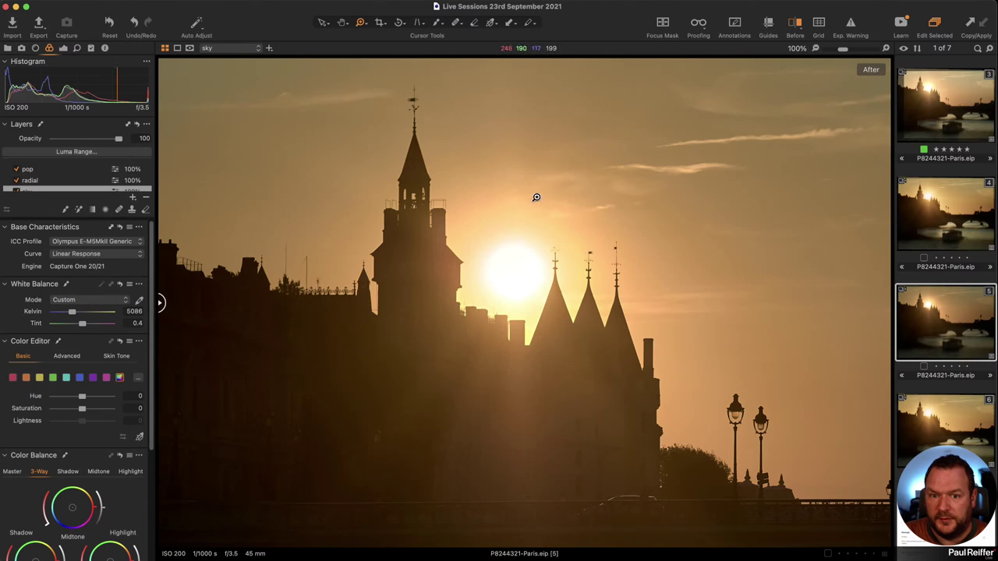
Step: Compare variants 5 and 6 in multi-view, then view variant 3 by itself
{"action": "left_click", "coordinate": [933, 415], "text": "super"}
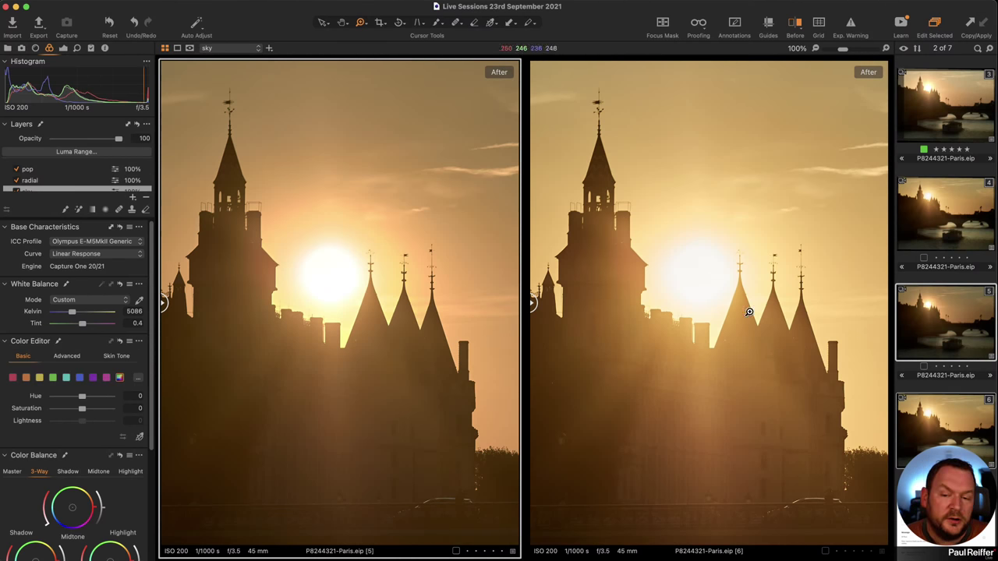
{"action": "scroll", "coordinate": [967, 376], "scroll_direction": "up", "scroll_amount": 2}
{"action": "scroll", "coordinate": [967, 376], "scroll_direction": "up", "scroll_amount": 2}
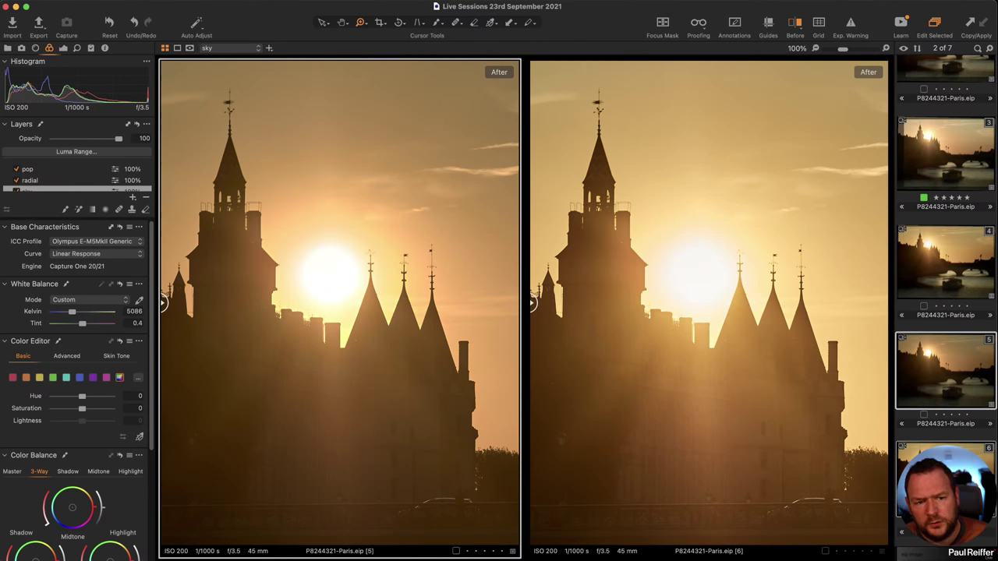
{"action": "left_click", "coordinate": [945, 162]}
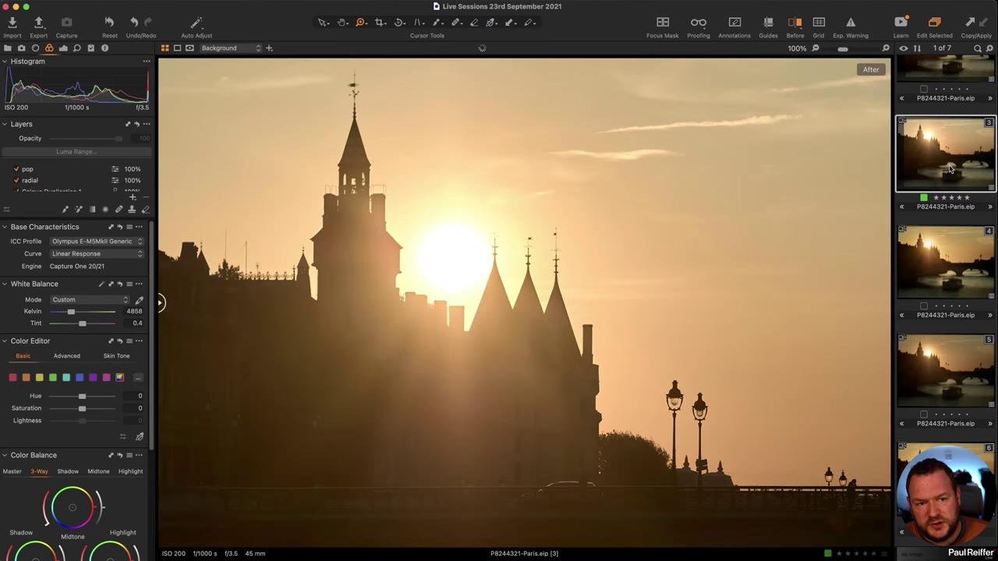
Step: Preview the Auto curve on variant 3, then clone variant 3 and tag the clone red
{"action": "key", "text": "super+0"}
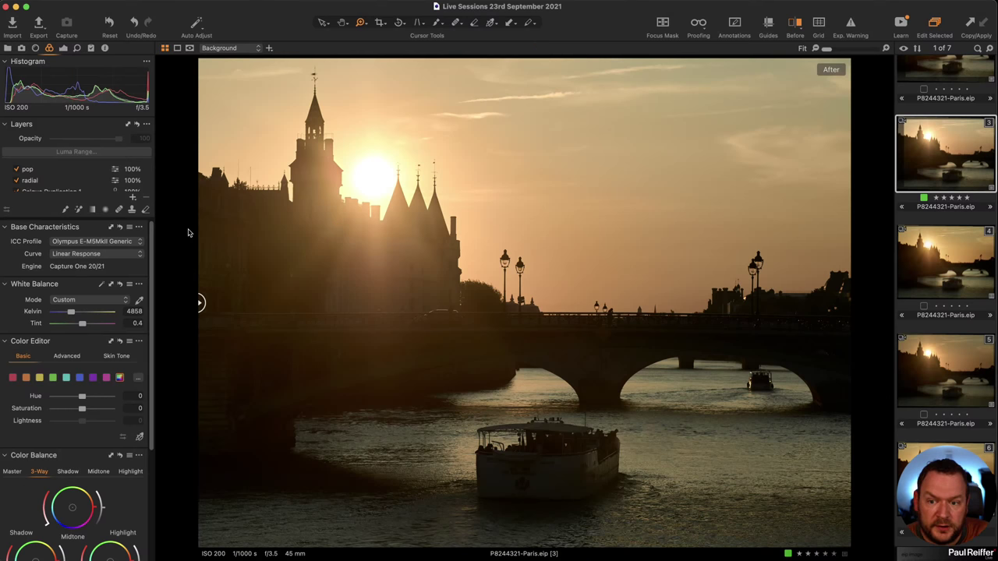
{"action": "left_click", "coordinate": [78, 256]}
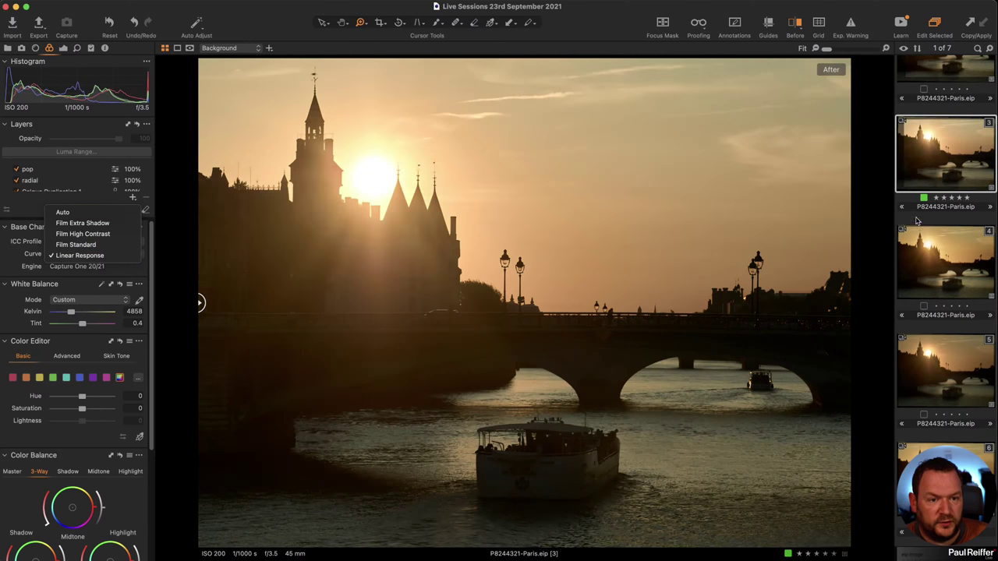
{"action": "right_click", "coordinate": [928, 165]}
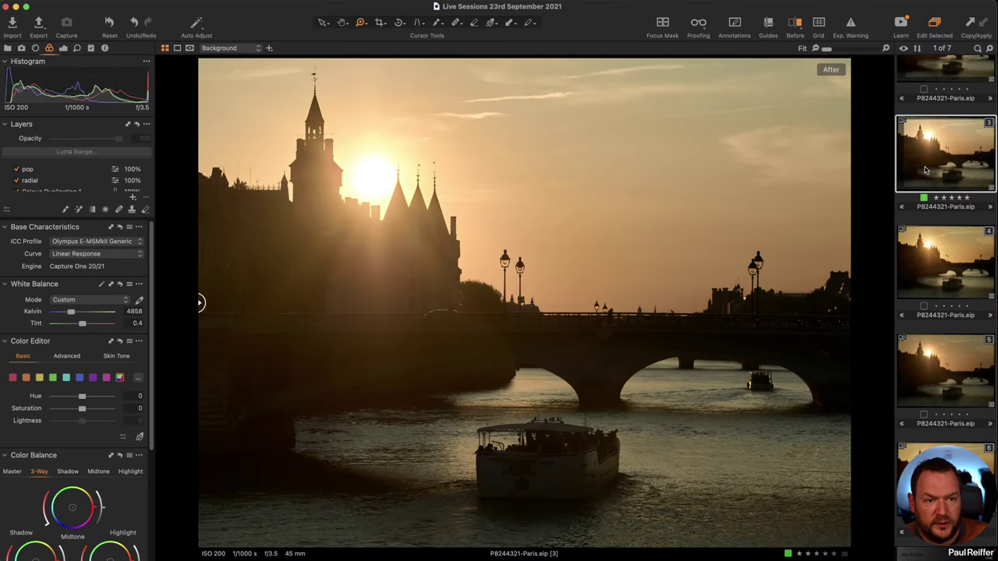
{"action": "left_click", "coordinate": [954, 212]}
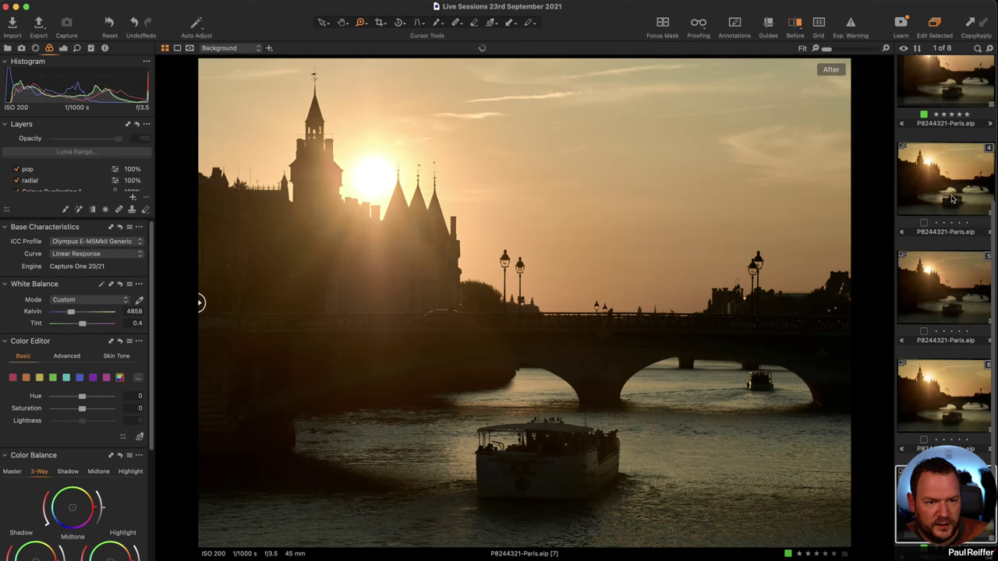
{"action": "key", "text": "minus"}
Step: Set the red-tagged clone's base characteristics curve to Auto and compare it with variant 3
{"action": "scroll", "coordinate": [957, 408], "scroll_direction": "down", "scroll_amount": 3}
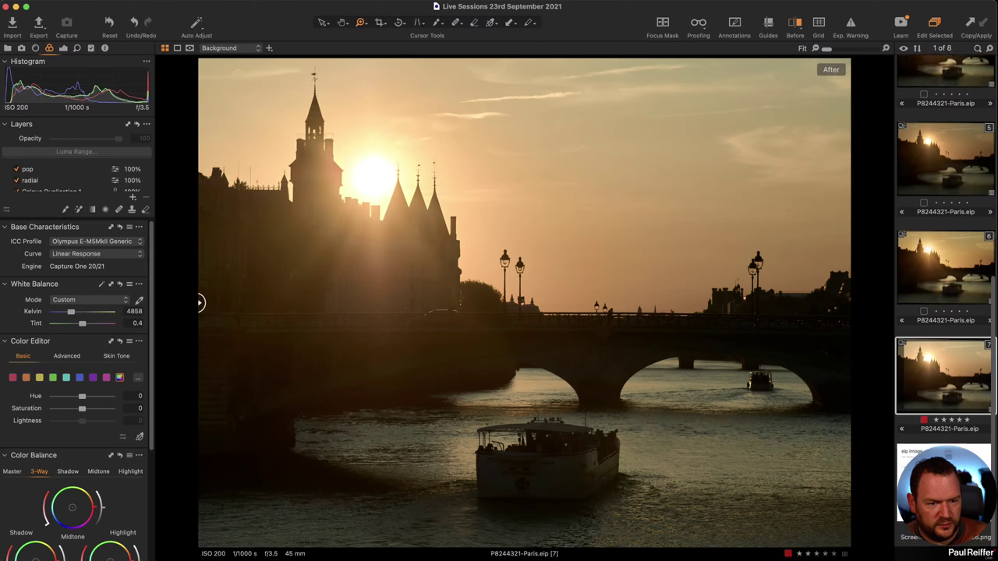
{"action": "scroll", "coordinate": [956, 409], "scroll_direction": "up", "scroll_amount": 1}
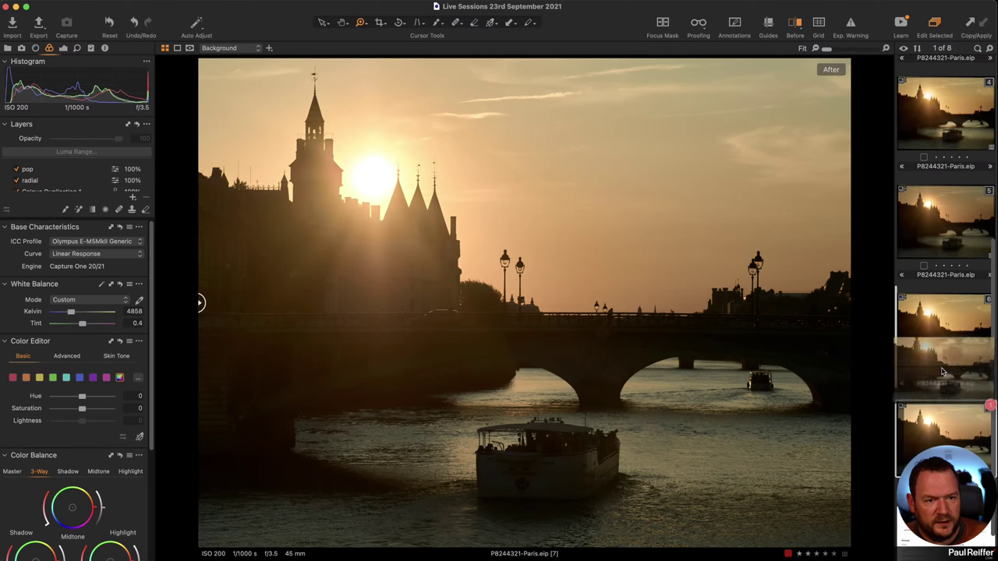
{"action": "scroll", "coordinate": [942, 168], "scroll_direction": "up", "scroll_amount": 2}
{"action": "left_click", "coordinate": [942, 168]}
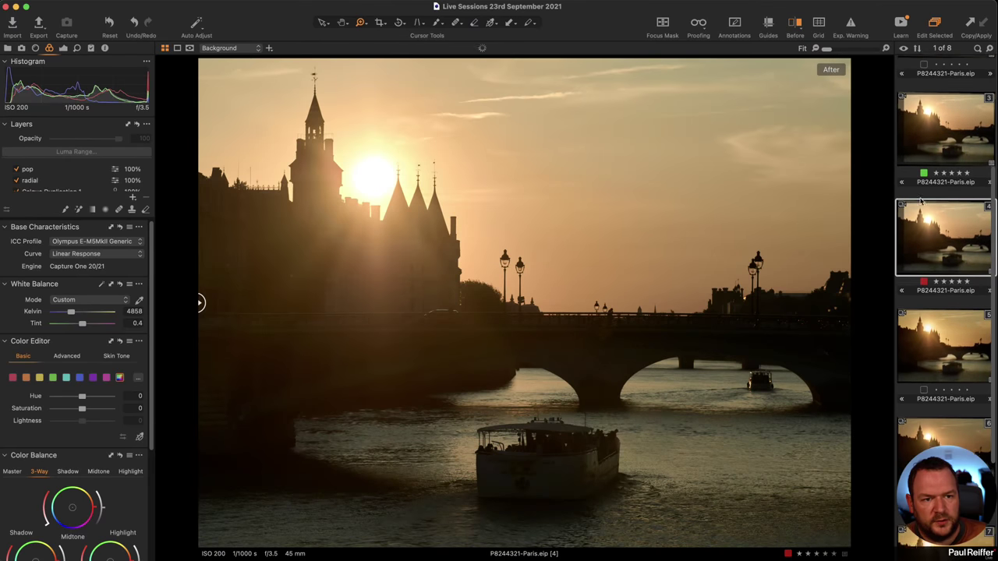
{"action": "left_click", "coordinate": [944, 228]}
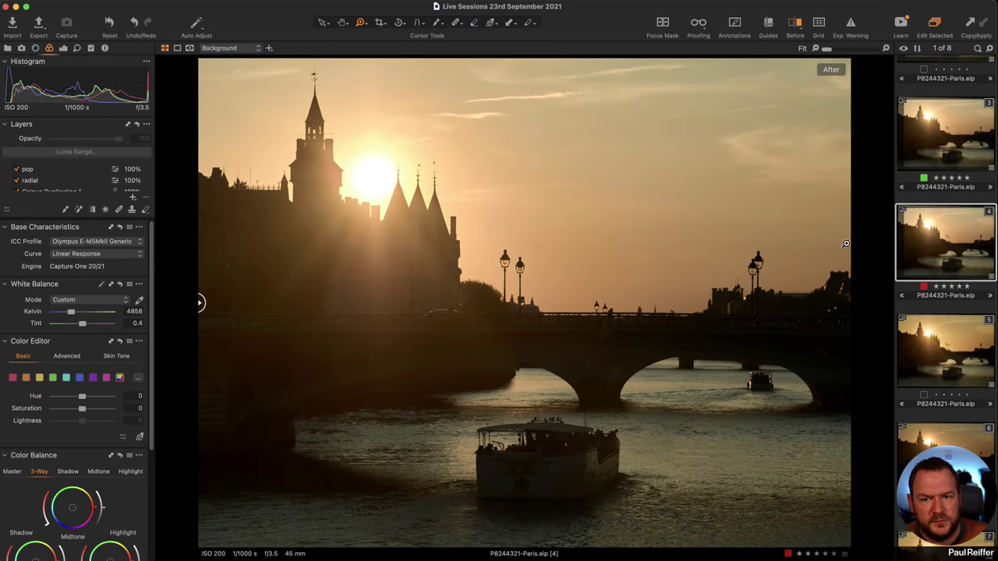
{"action": "left_click", "coordinate": [89, 255]}
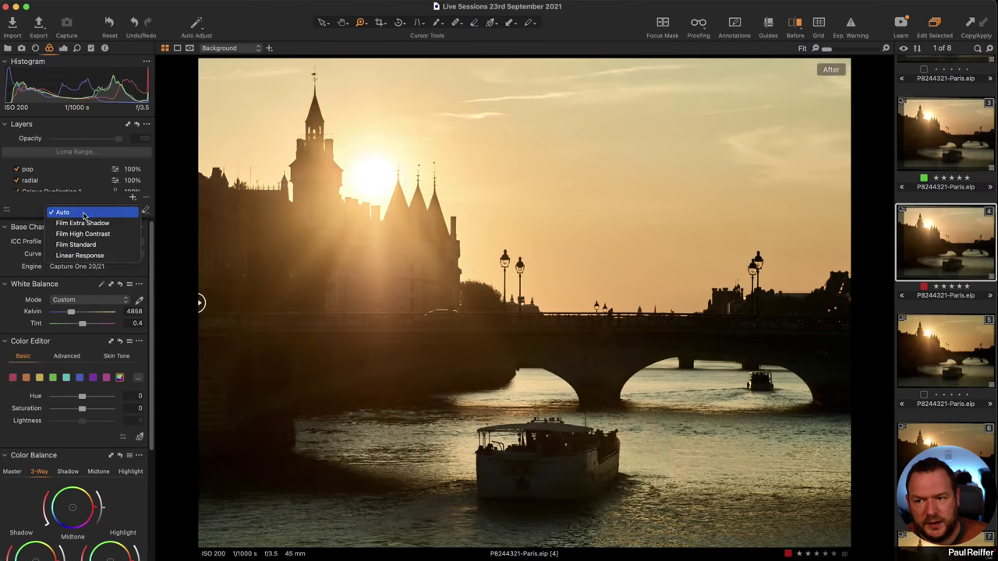
{"action": "left_click", "coordinate": [84, 215]}
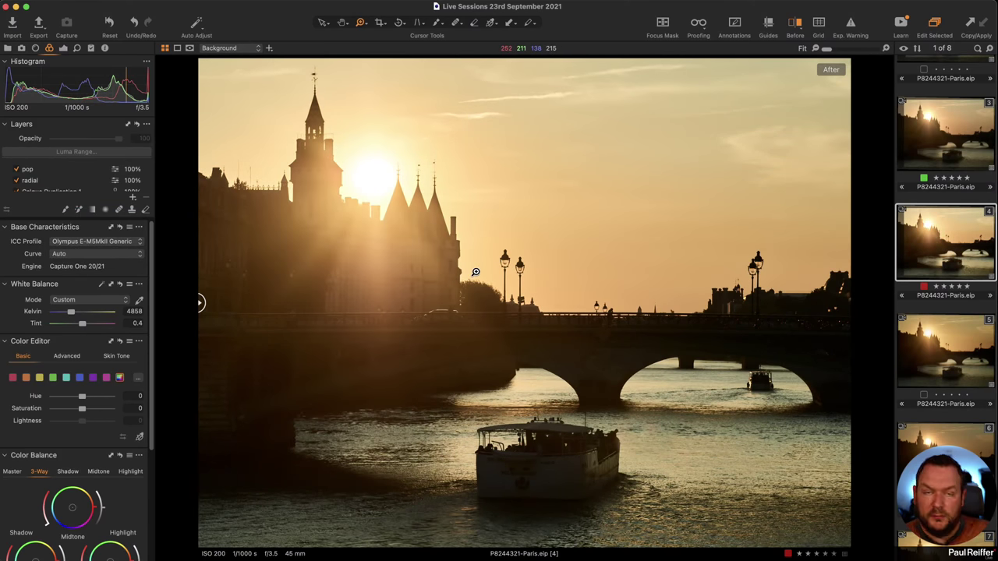
{"action": "left_click", "coordinate": [926, 138]}
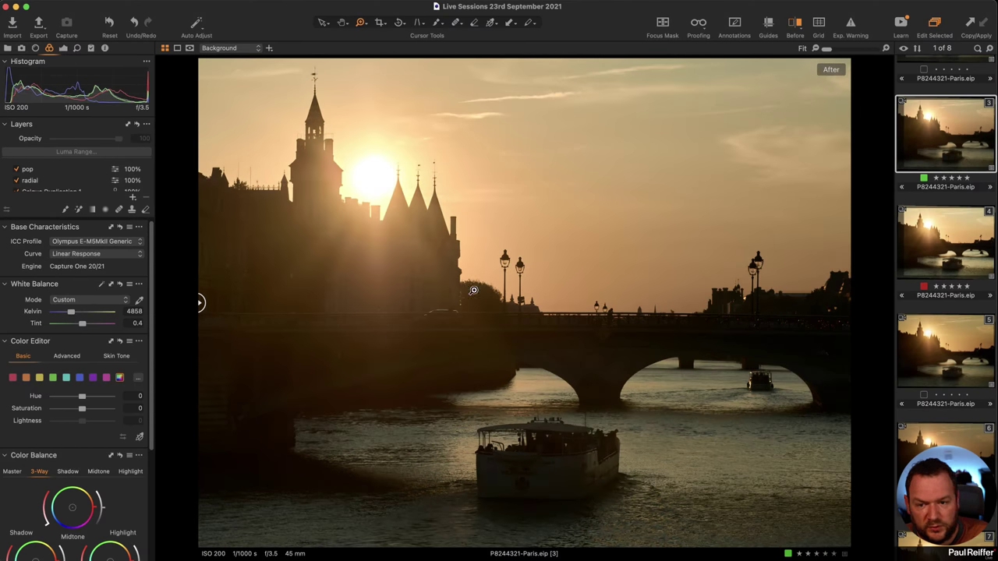
{"action": "left_click", "coordinate": [956, 243]}
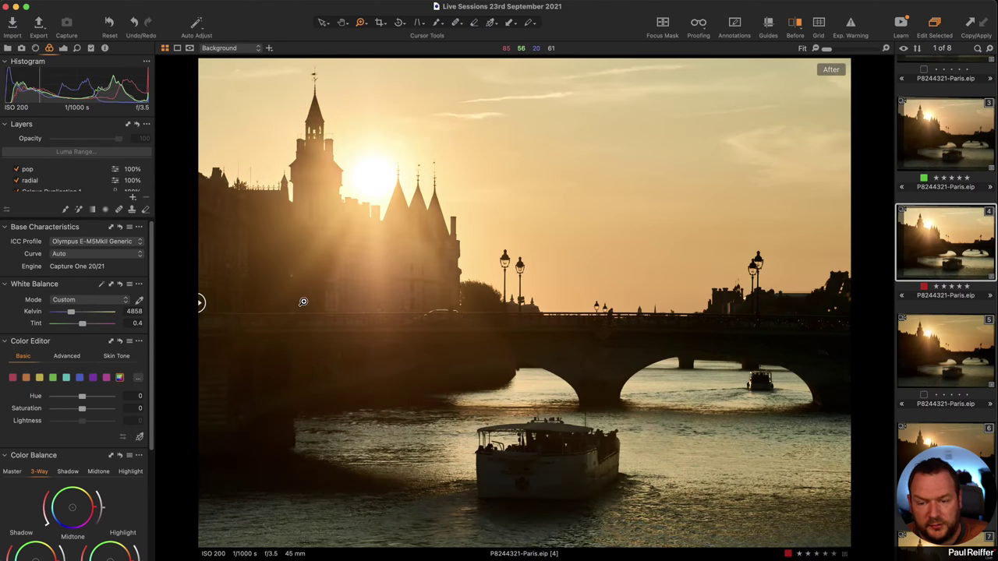
{"action": "left_click", "coordinate": [64, 48]}
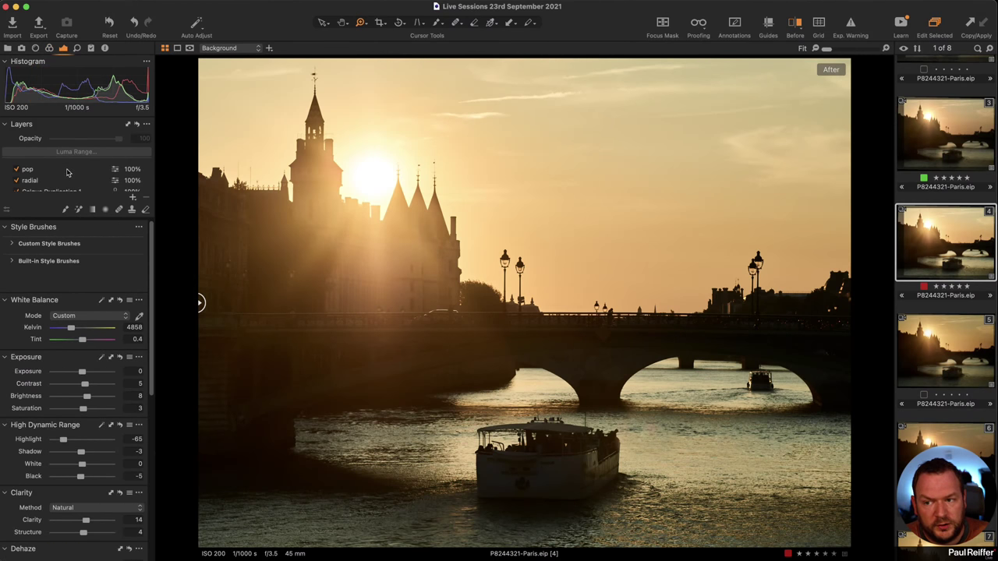
Step: Drag Highlight to -74, White to -23 and Shadow to 9, then zoom to 256% on the bridge arch
{"action": "scroll", "coordinate": [67, 172], "scroll_direction": "down", "scroll_amount": 2}
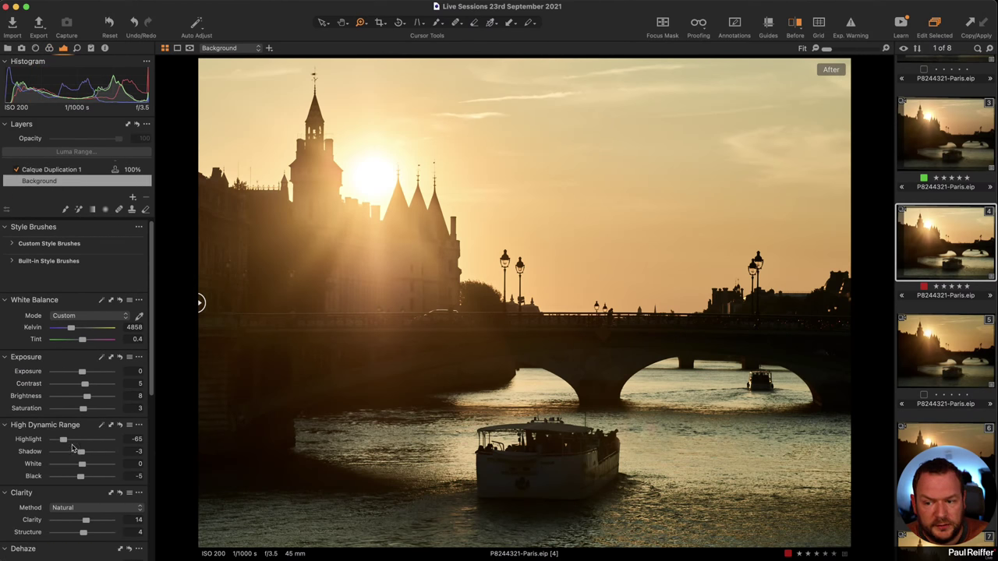
{"action": "left_click_drag", "start_coordinate": [64, 441], "coordinate": [77, 468]}
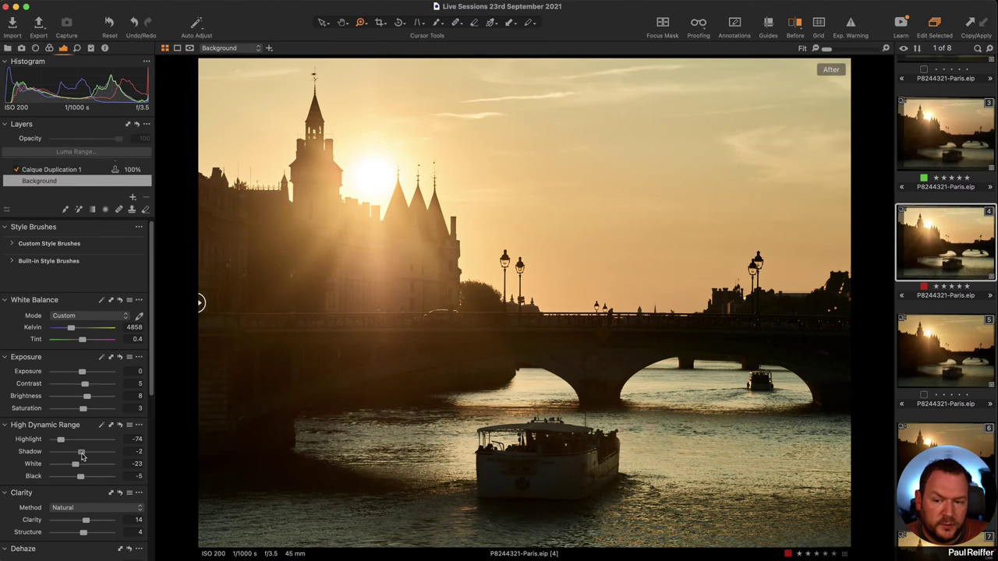
{"action": "left_click_drag", "start_coordinate": [82, 456], "coordinate": [86, 456]}
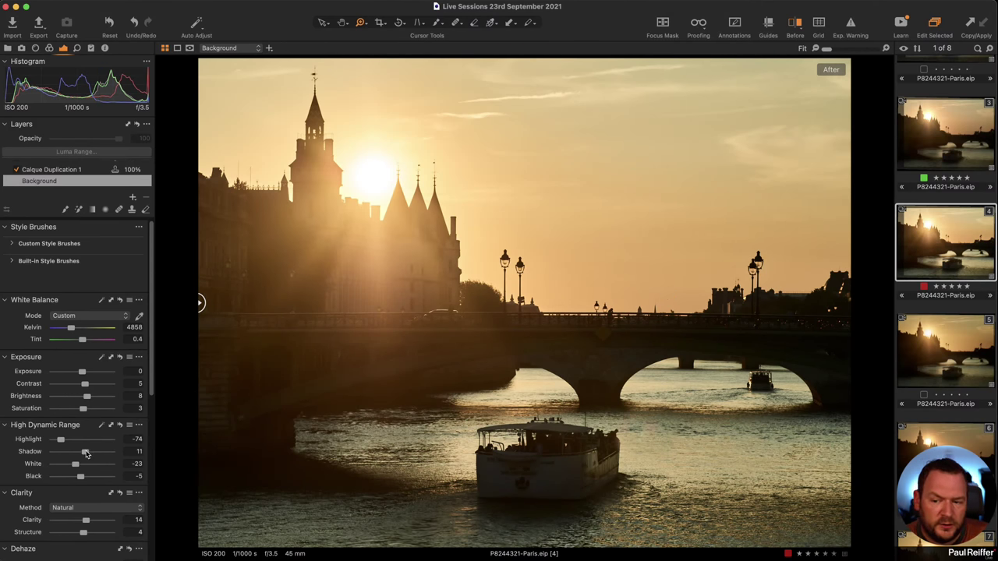
{"action": "left_click_drag", "start_coordinate": [85, 453], "coordinate": [85, 454]}
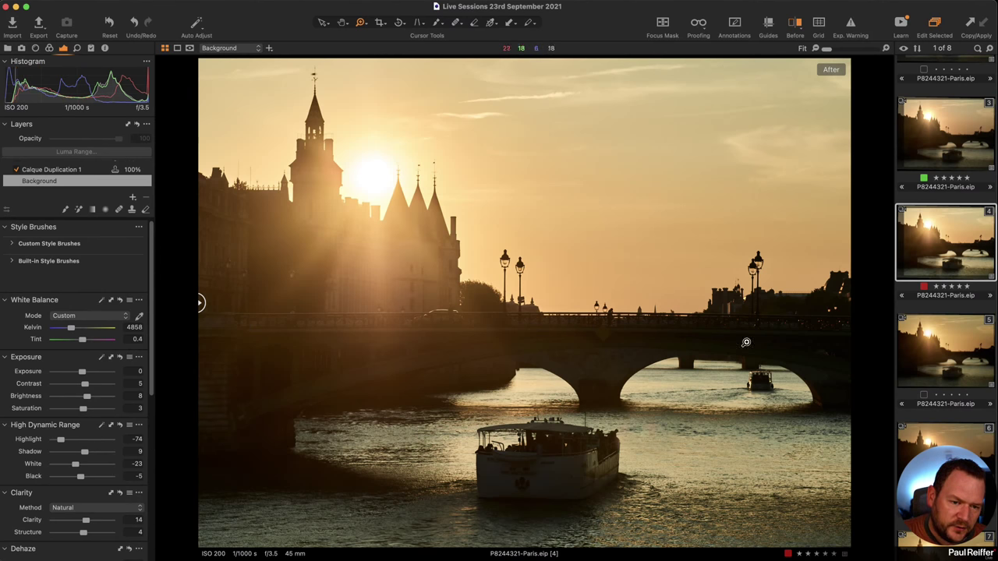
{"action": "left_click", "coordinate": [591, 309]}
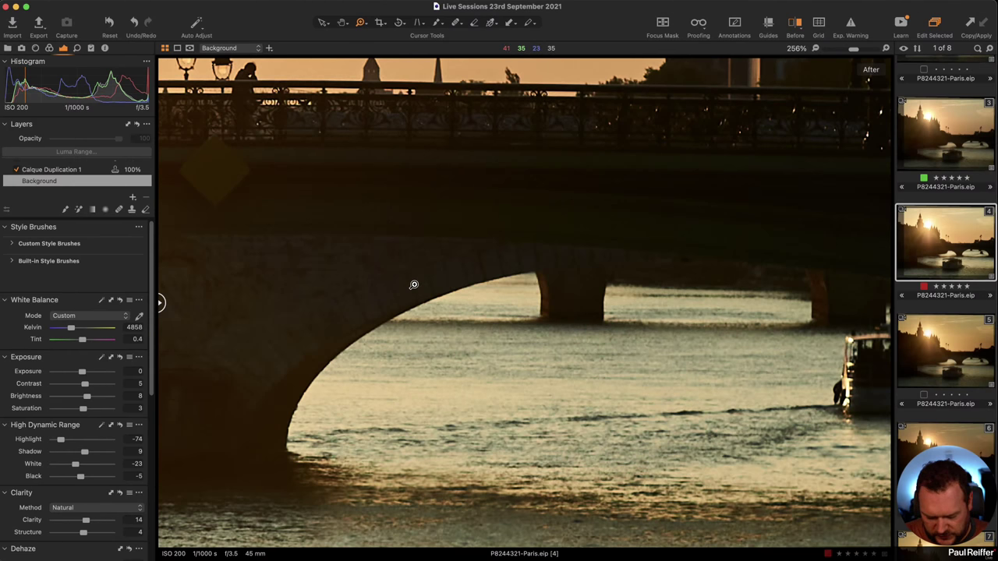
Step: Set the clone's Tint to 1.6 and Kelvin to 4960, then fit the photo back in view
{"action": "key", "text": "v"}
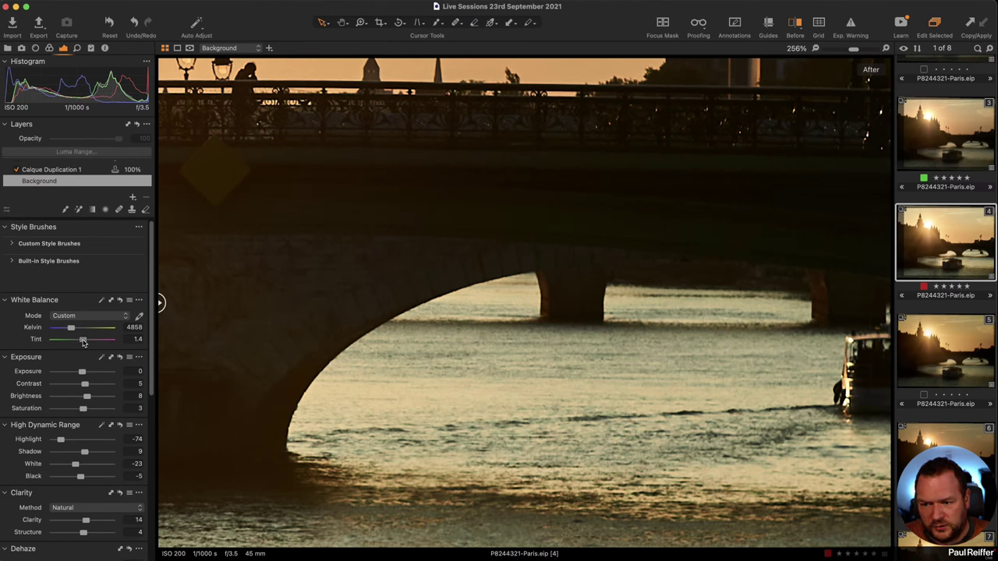
{"action": "left_click_drag", "start_coordinate": [84, 342], "coordinate": [84, 343]}
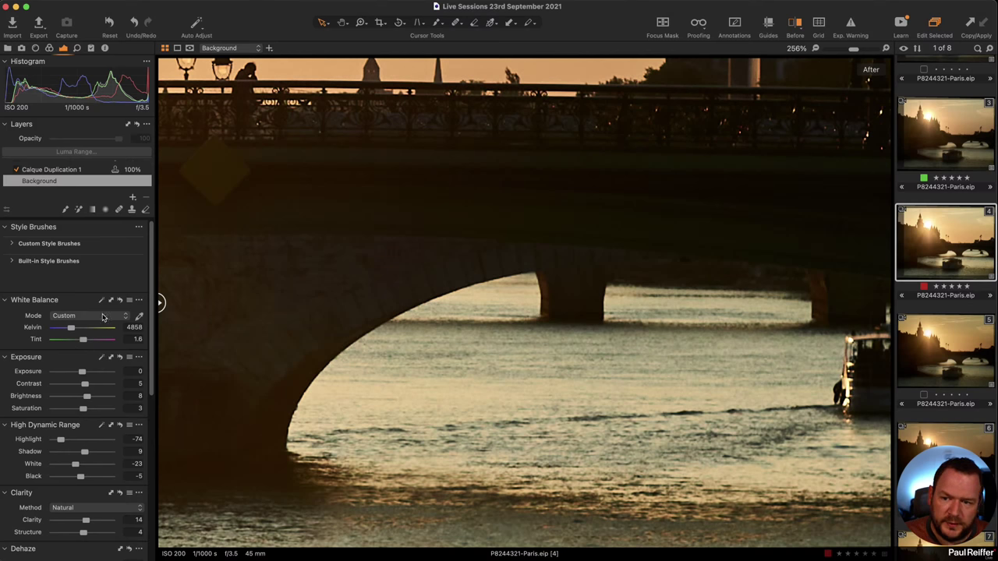
{"action": "left_click_drag", "start_coordinate": [70, 331], "coordinate": [72, 330]}
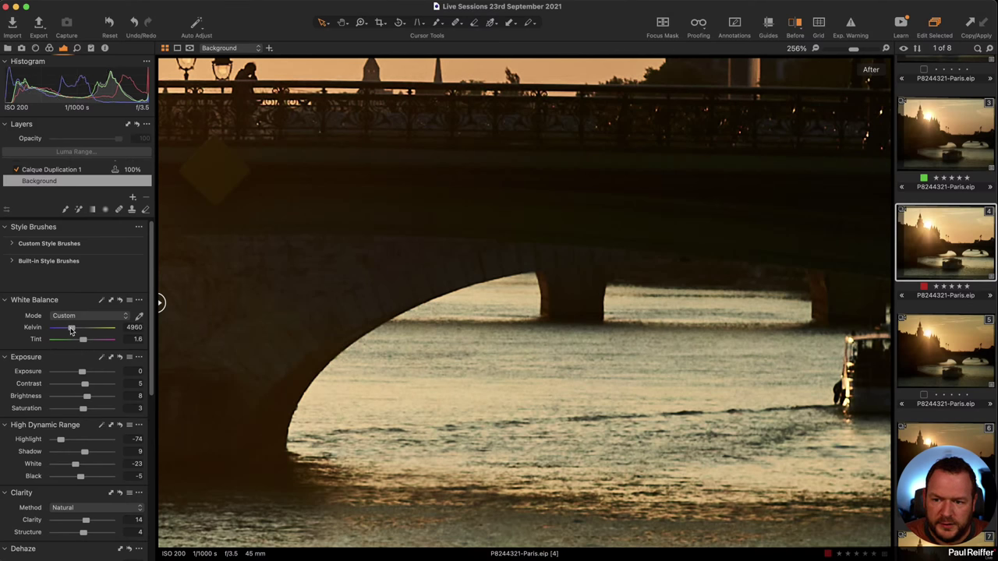
{"action": "key", "text": "super+0"}
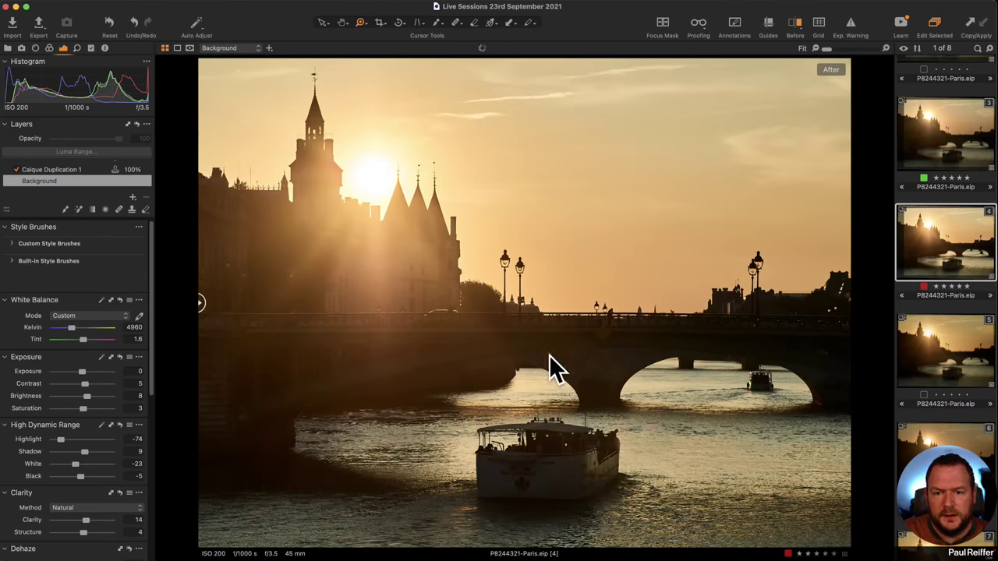
Step: Set the Vignetting Amount to about -0.58 to darken the photo's corners
{"action": "key", "text": "z"}
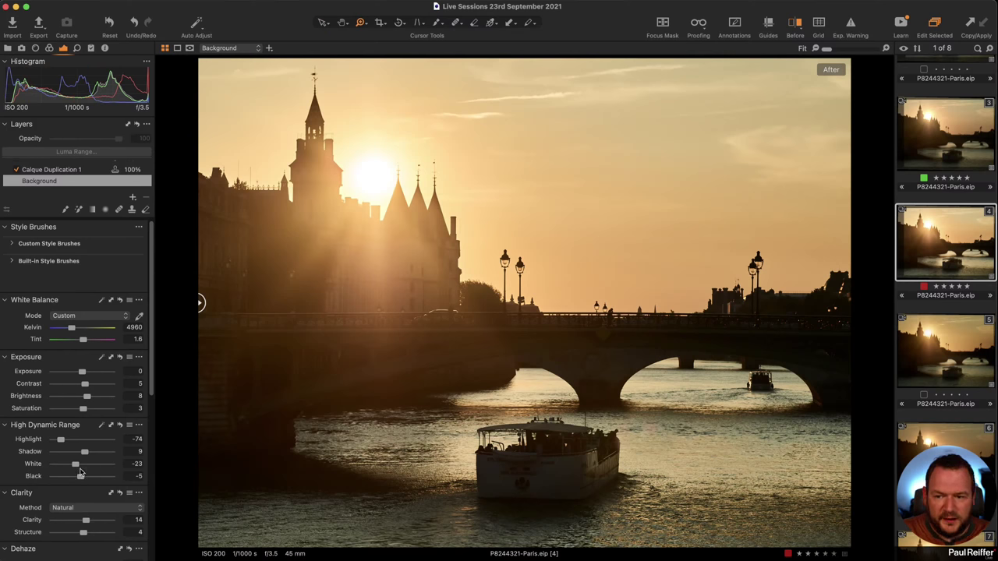
{"action": "scroll", "coordinate": [78, 473], "scroll_direction": "down", "scroll_amount": 3}
{"action": "scroll", "coordinate": [78, 472], "scroll_direction": "down", "scroll_amount": 6}
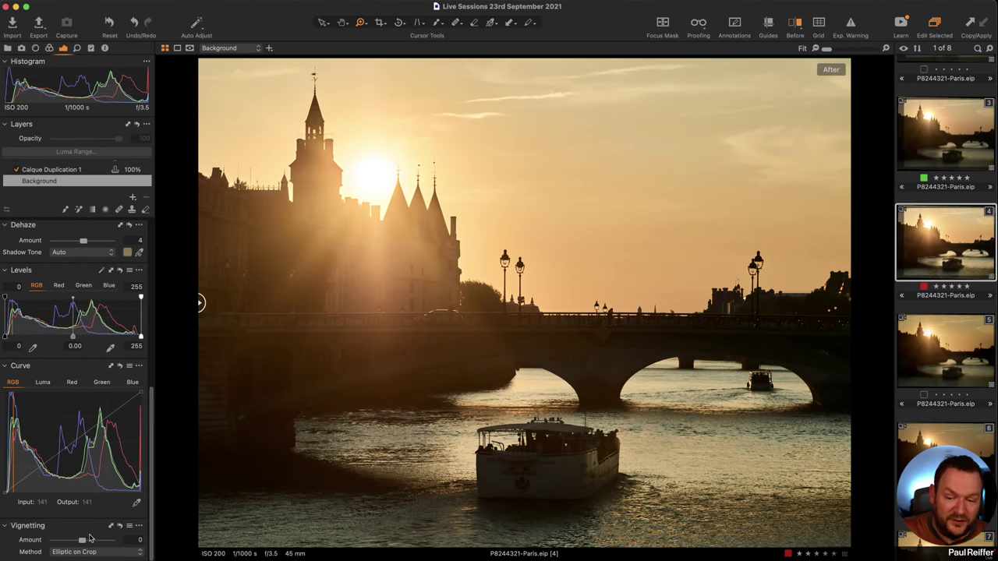
{"action": "left_click_drag", "start_coordinate": [83, 541], "coordinate": [78, 544]}
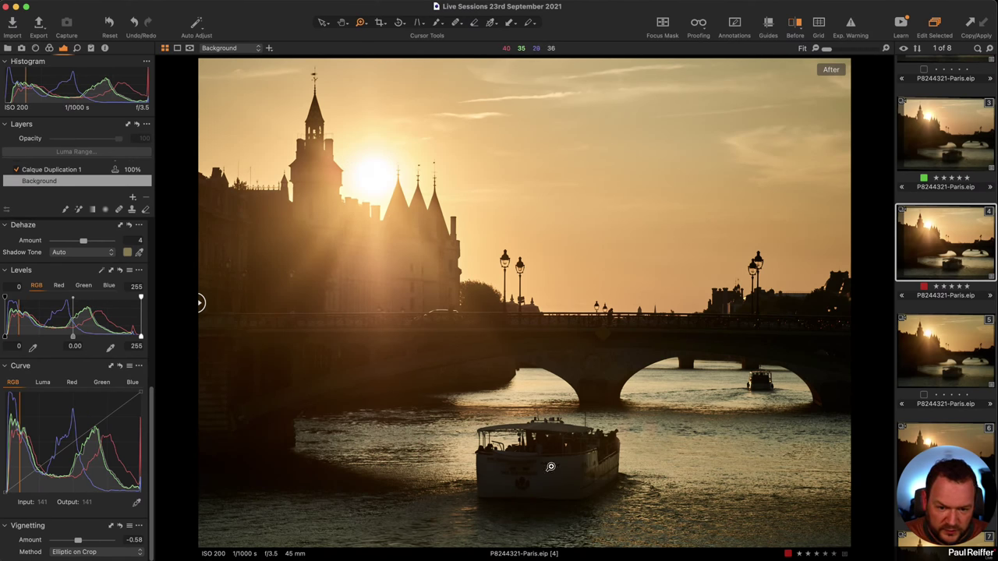
Step: Raise the white balance Tint slightly to 1.8, keeping Kelvin at 4960
{"action": "scroll", "coordinate": [64, 353], "scroll_direction": "up", "scroll_amount": 10}
{"action": "scroll", "coordinate": [66, 351], "scroll_direction": "down", "scroll_amount": 2}
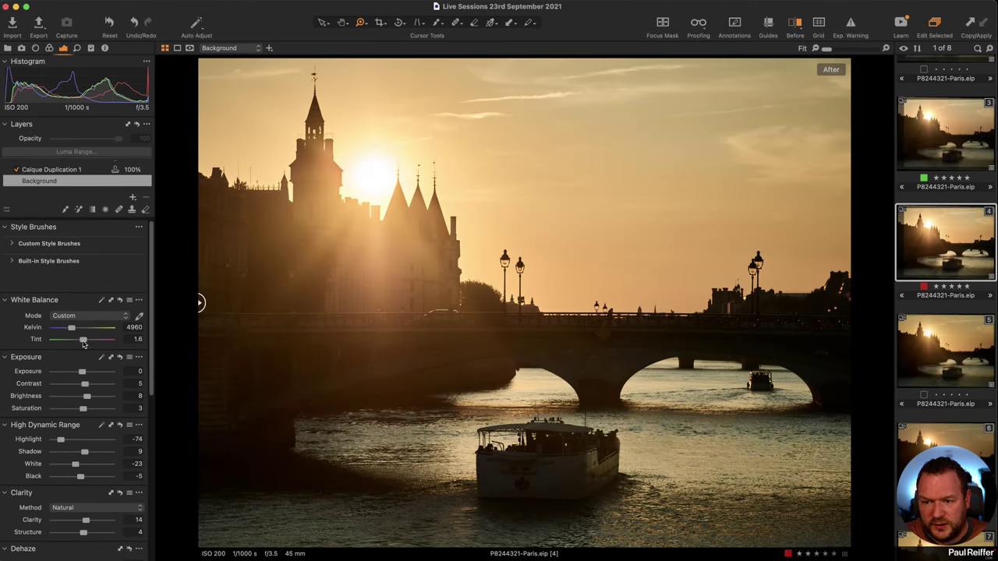
{"action": "left_click_drag", "start_coordinate": [83, 343], "coordinate": [81, 339]}
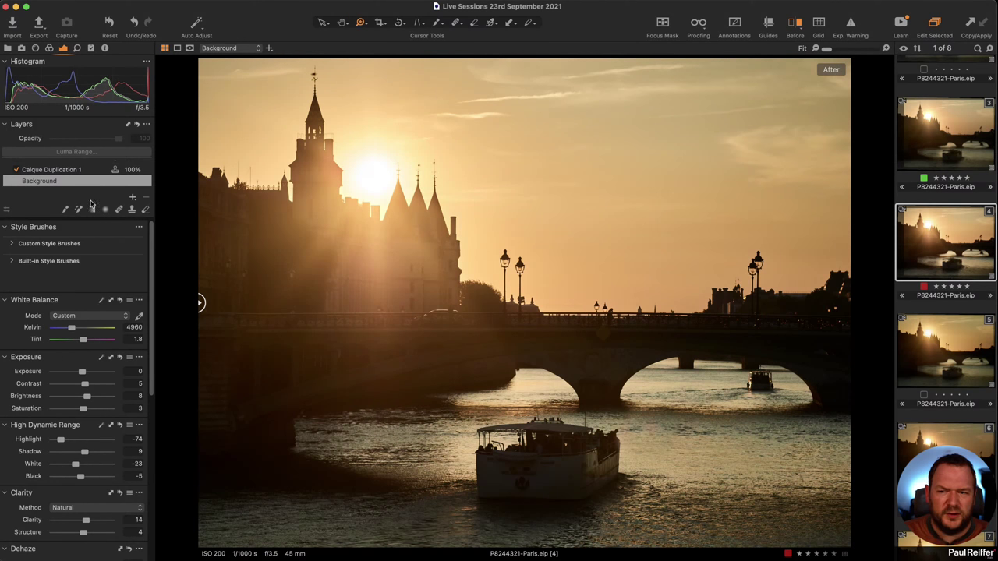
{"action": "scroll", "coordinate": [85, 187], "scroll_direction": "up", "scroll_amount": 3}
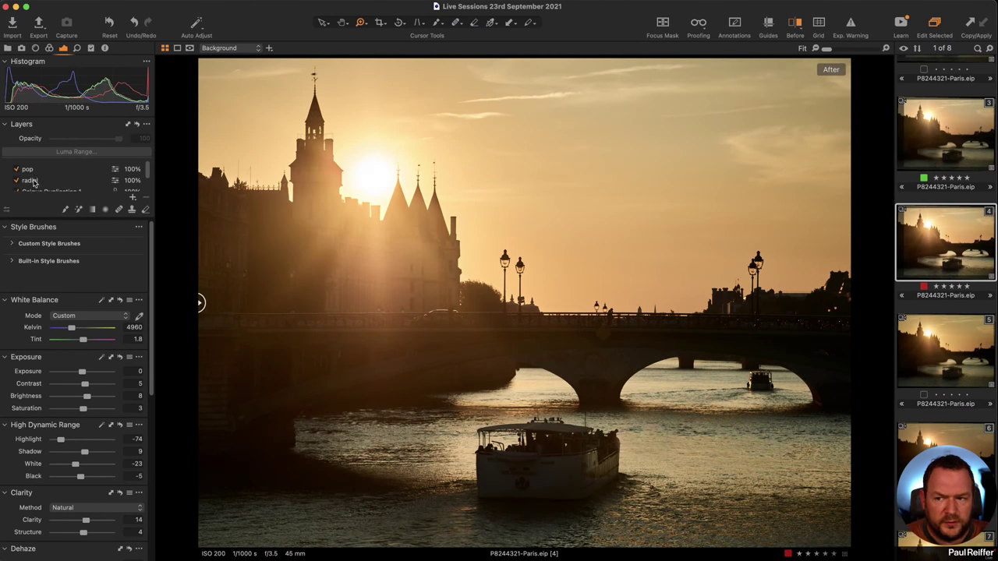
Step: Show the radial layer's mask and toggle the layer off and on, then select the pop layer
{"action": "left_click", "coordinate": [35, 181]}
{"action": "key", "text": "m"}
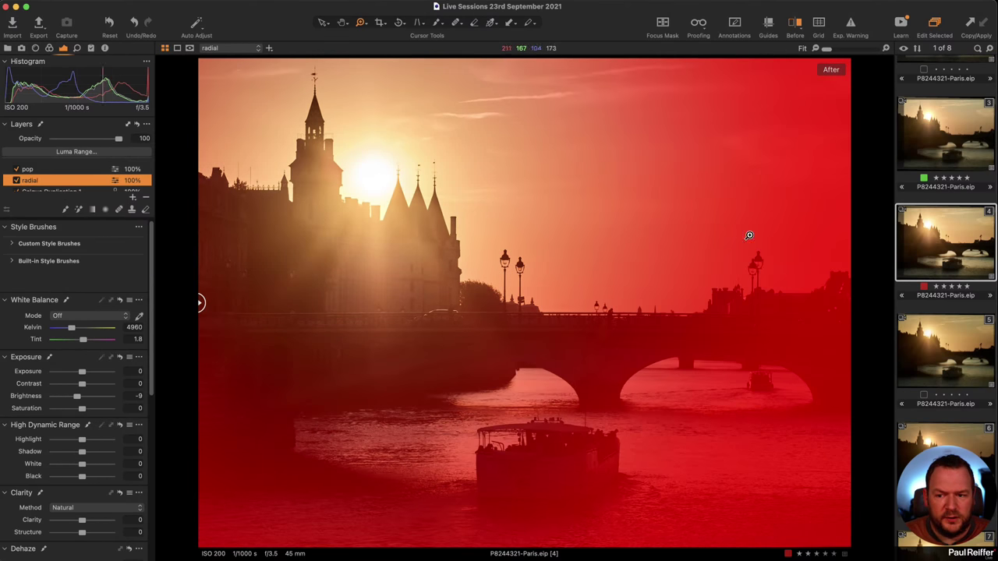
{"action": "key", "text": "m"}
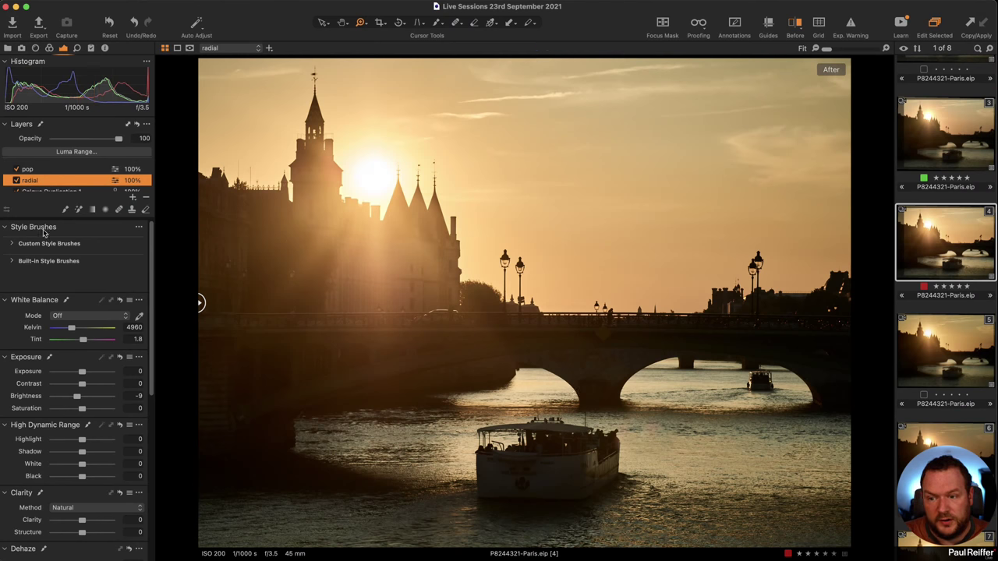
{"action": "left_click", "coordinate": [17, 181]}
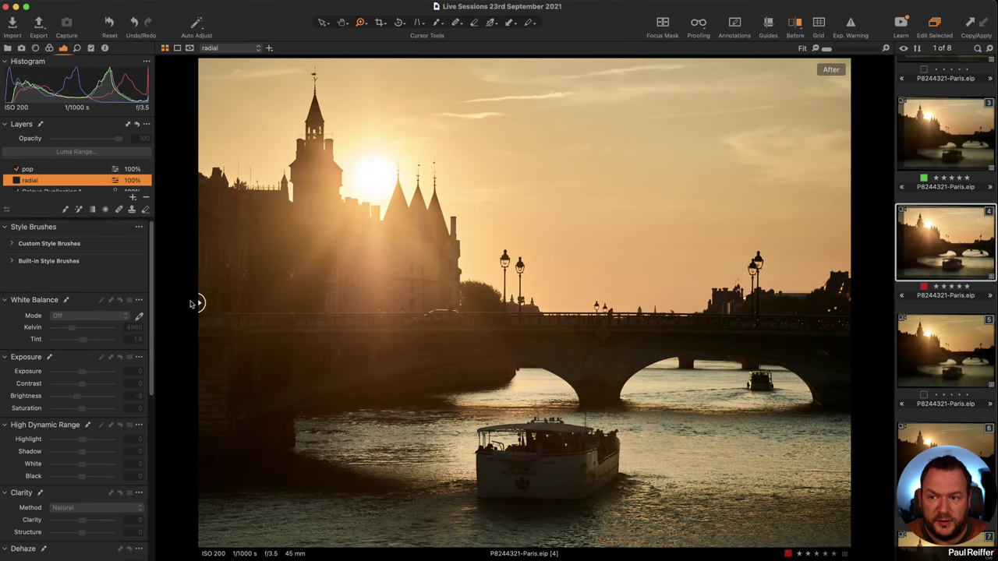
{"action": "left_click", "coordinate": [16, 180]}
{"action": "left_click", "coordinate": [15, 171]}
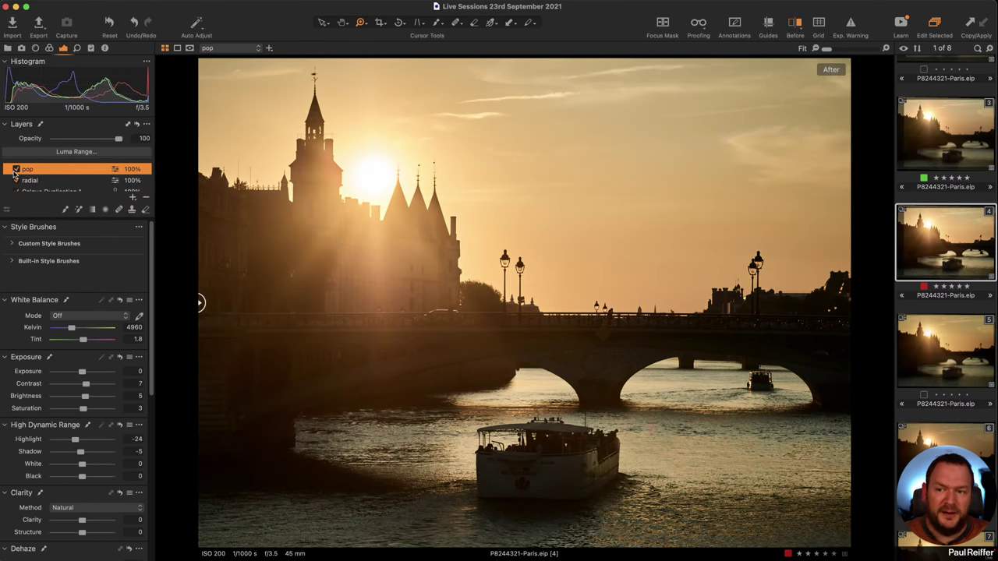
Step: Compare the pop layer's Levels white point at 255 and 240, keep 240, then select Calque Duplication 1
{"action": "key", "text": "m"}
{"action": "key", "text": "m"}
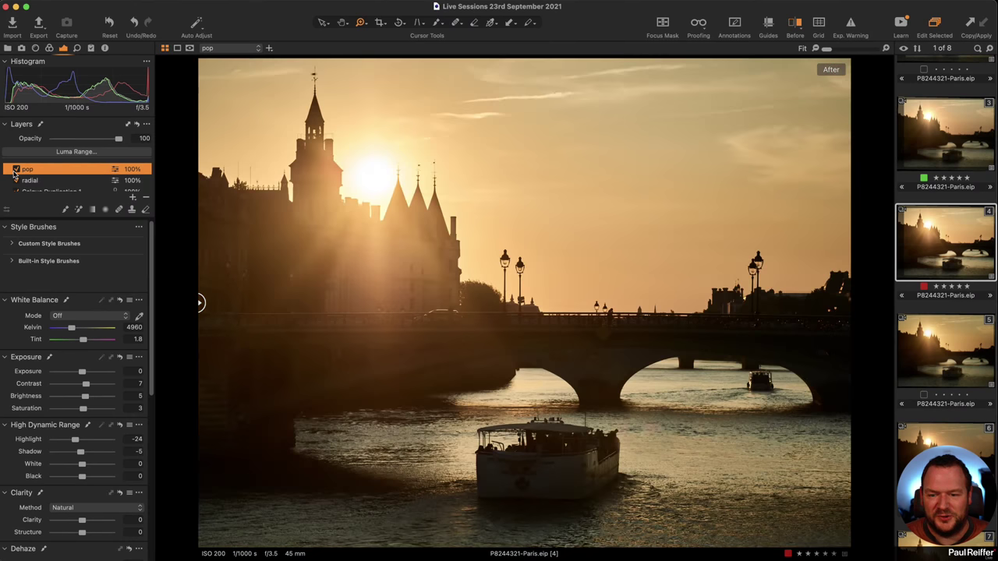
{"action": "scroll", "coordinate": [68, 446], "scroll_direction": "down", "scroll_amount": 4}
{"action": "scroll", "coordinate": [71, 359], "scroll_direction": "down", "scroll_amount": 1}
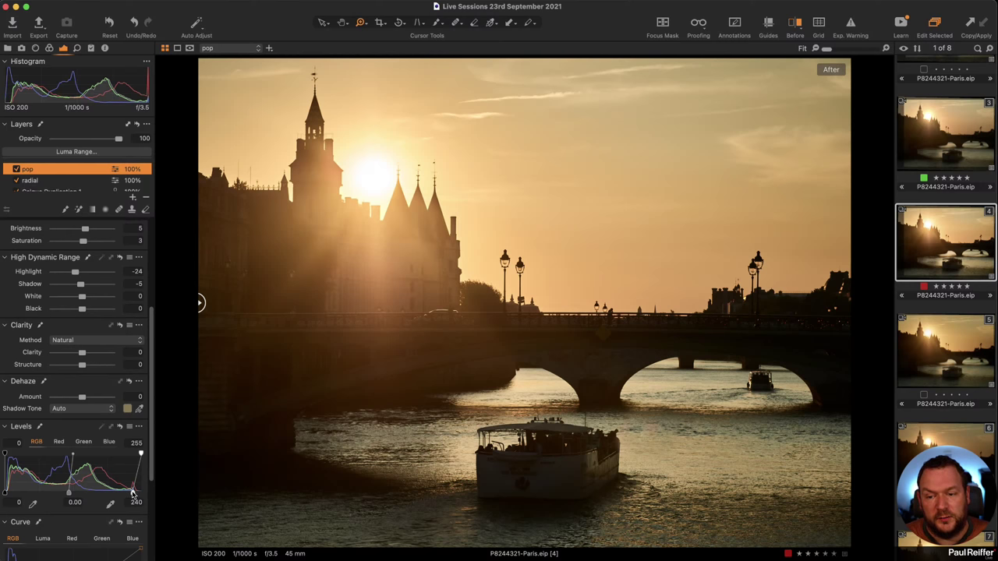
{"action": "left_click", "coordinate": [119, 428]}
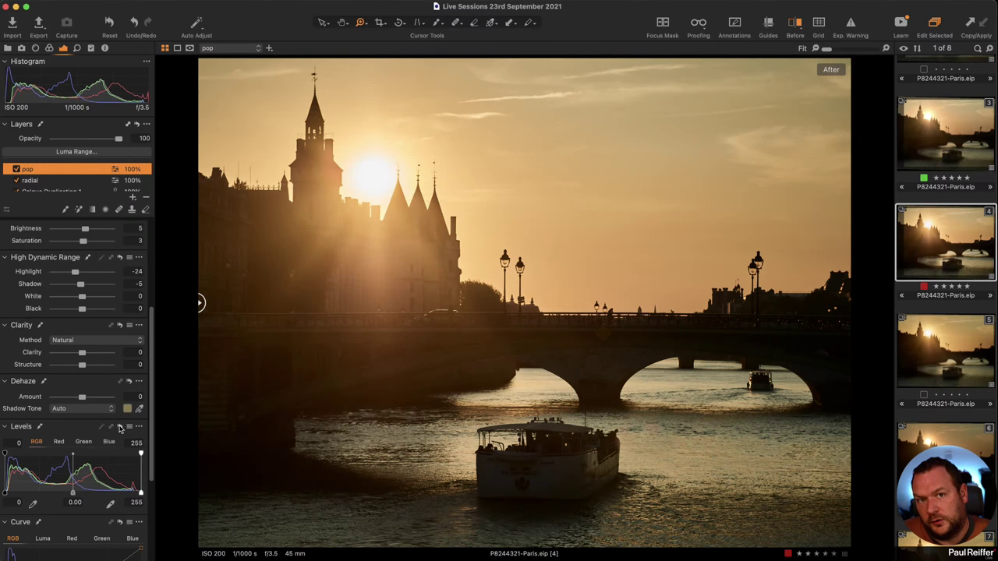
{"action": "left_click", "coordinate": [119, 427]}
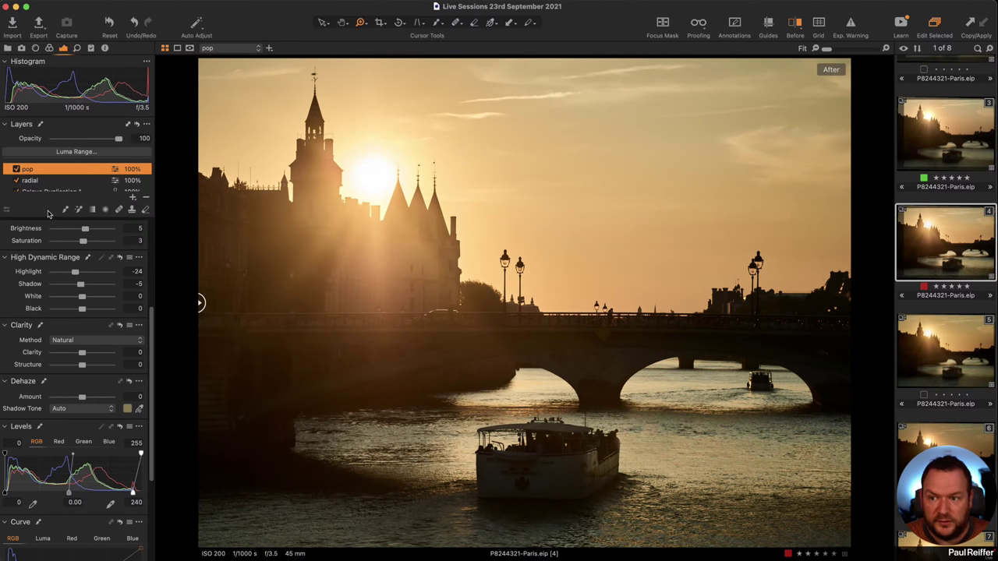
{"action": "scroll", "coordinate": [69, 187], "scroll_direction": "down", "scroll_amount": 2}
{"action": "left_click", "coordinate": [60, 177]}
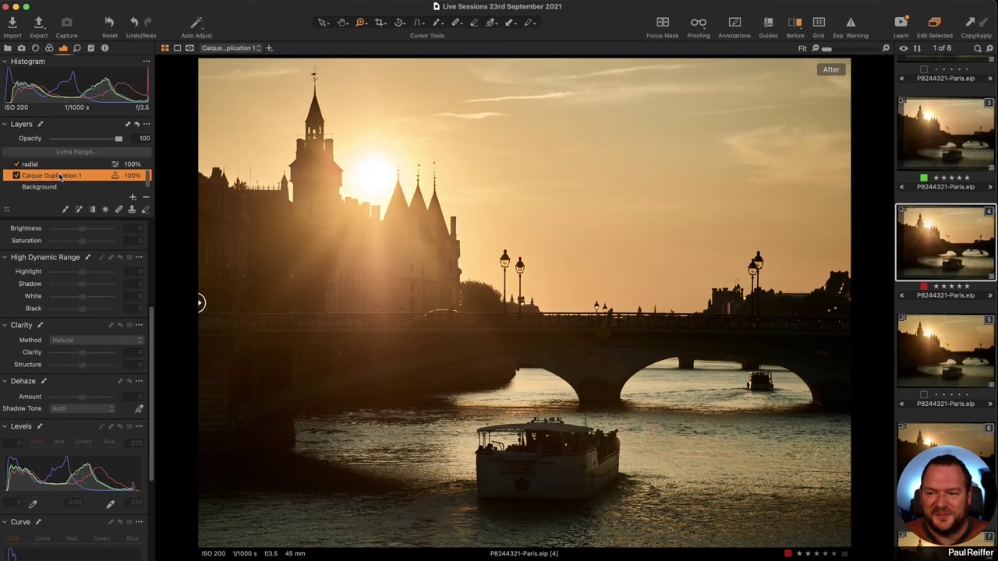
Step: Toggle the Calque Duplication 1 healing layer to check the water flare, then show variants 3 and 4 together
{"action": "left_click", "coordinate": [15, 177]}
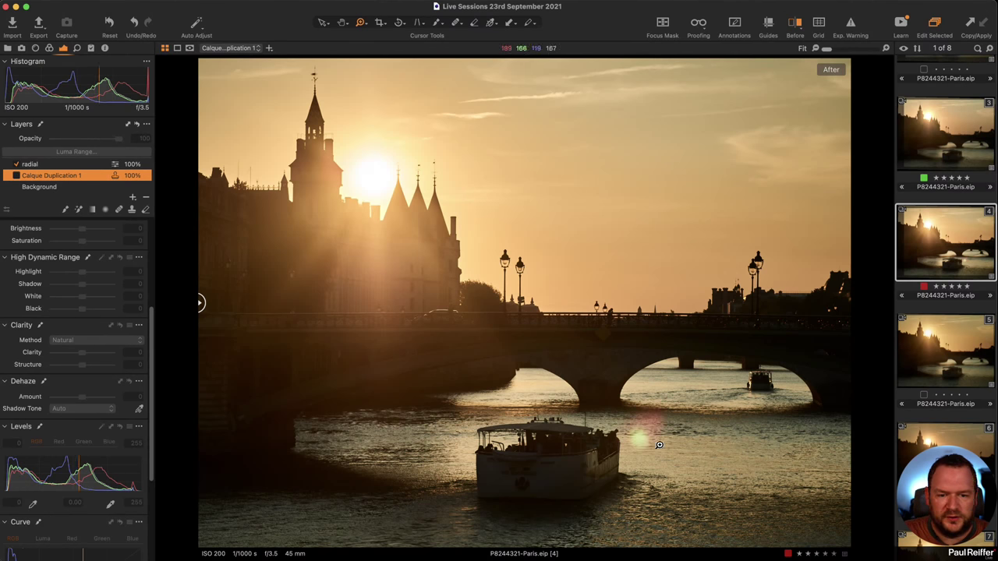
{"action": "left_click", "coordinate": [17, 176]}
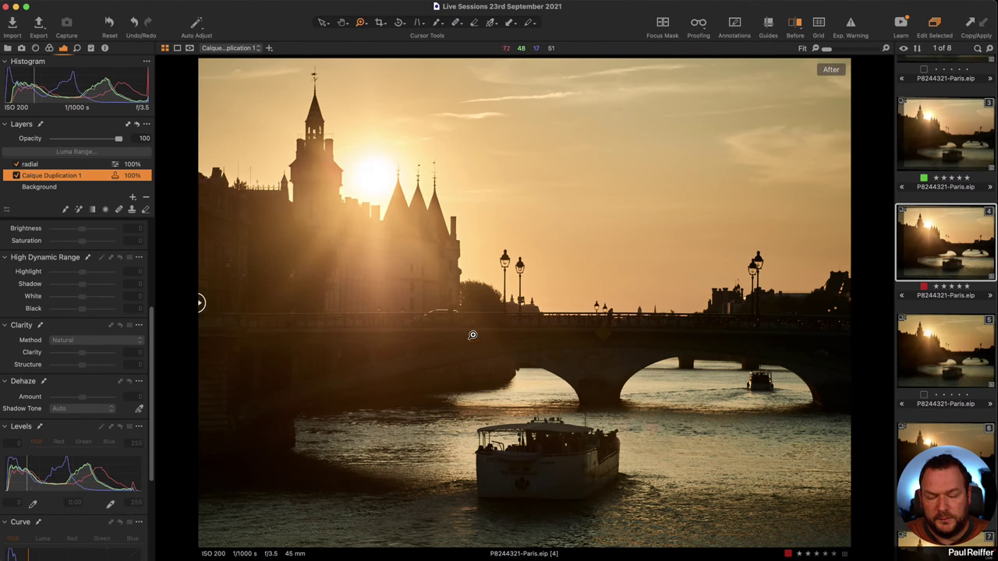
{"action": "left_click", "coordinate": [957, 142]}
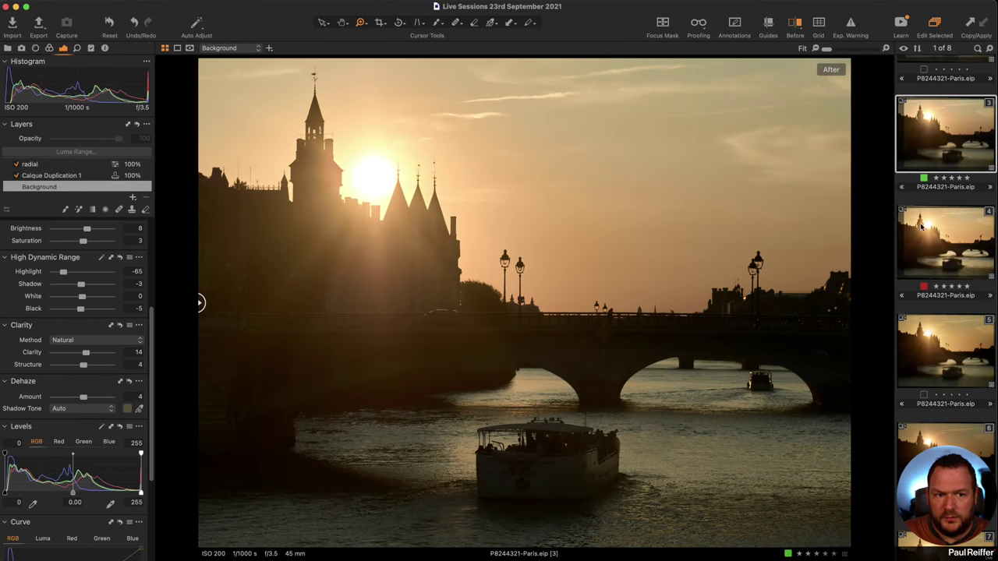
{"action": "left_click", "coordinate": [939, 247]}
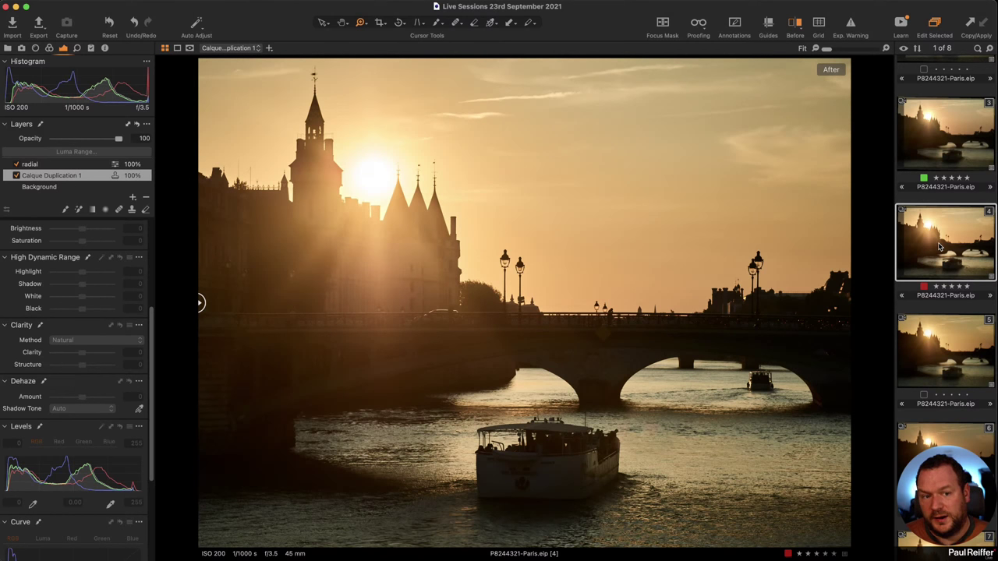
{"action": "left_click", "coordinate": [956, 142], "text": "super"}
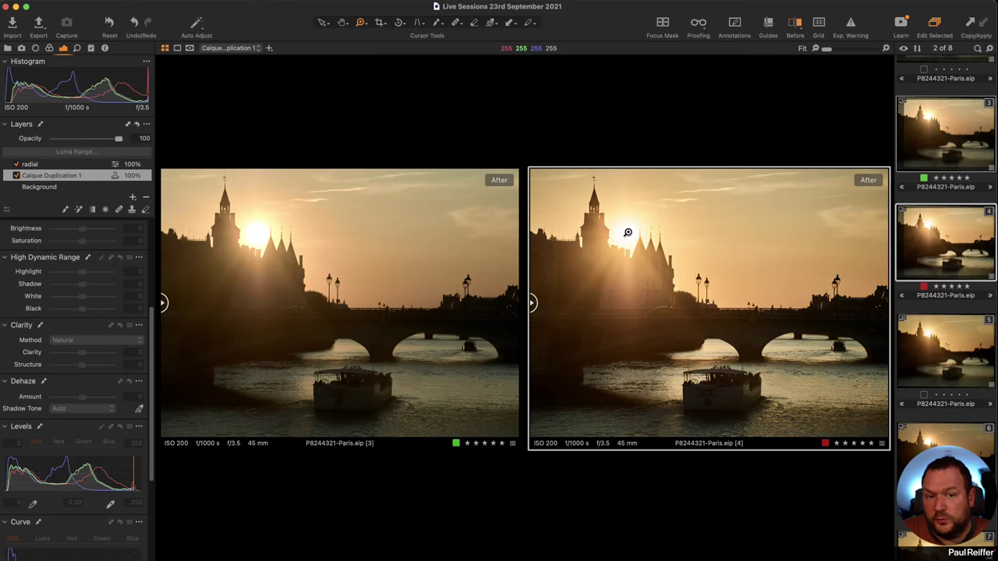
Step: Zoom both variants from 50% to beyond 100% on the sun and spires, then back to 50%
{"action": "left_click", "coordinate": [626, 236]}
{"action": "left_click", "coordinate": [643, 215]}
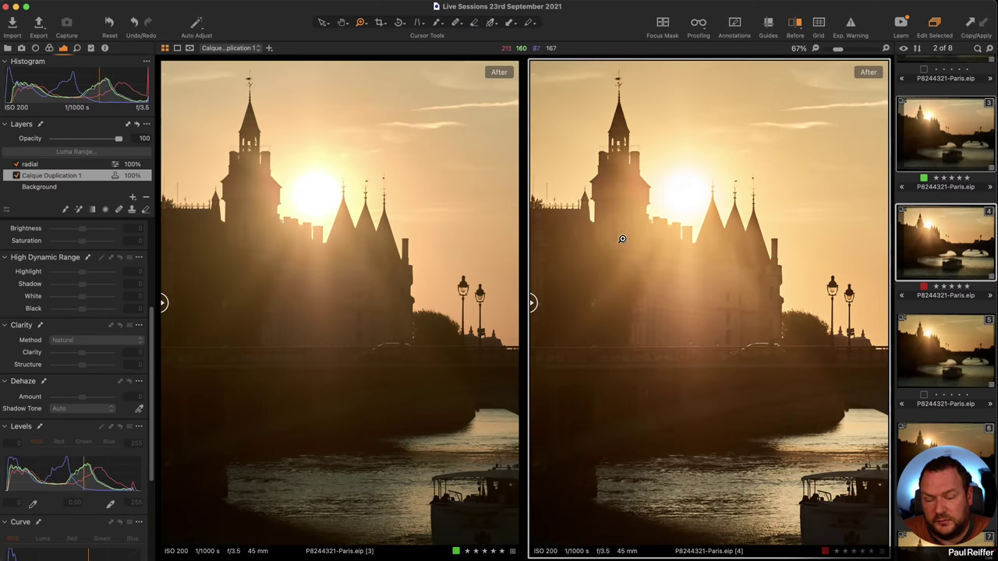
{"action": "left_click", "coordinate": [683, 198]}
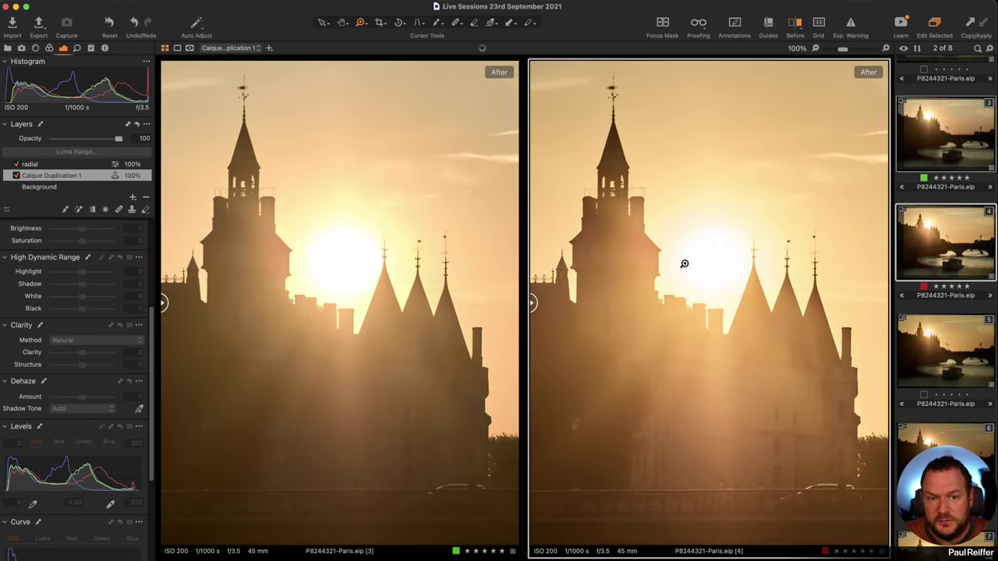
{"action": "left_click", "coordinate": [714, 265]}
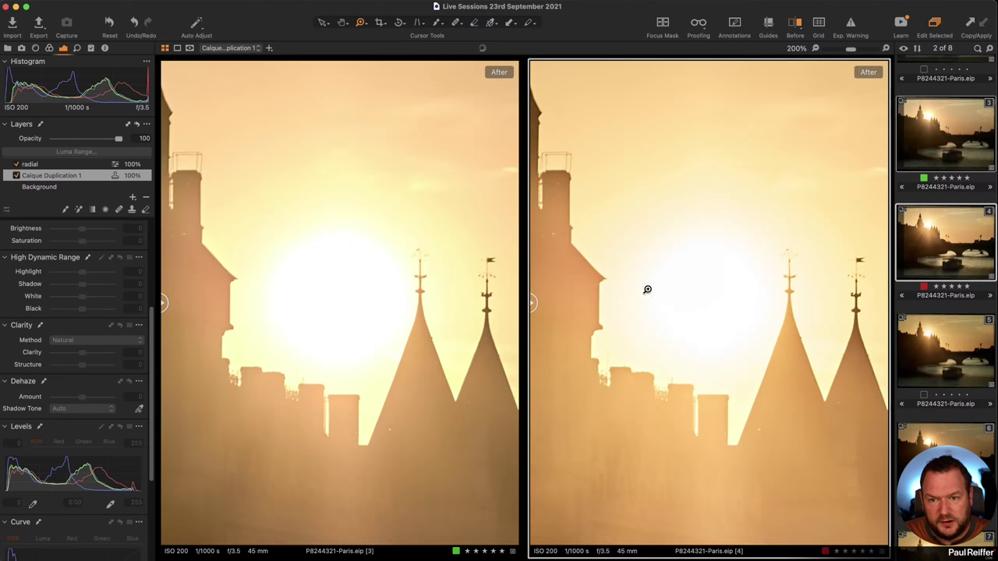
{"action": "left_click", "coordinate": [704, 277], "text": "alt"}
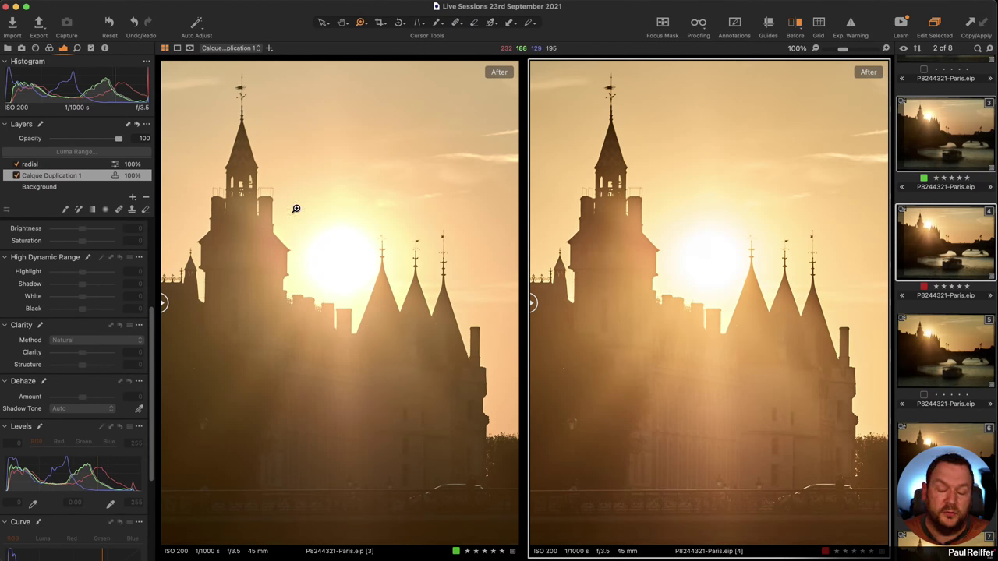
{"action": "left_click", "coordinate": [687, 232], "text": "alt"}
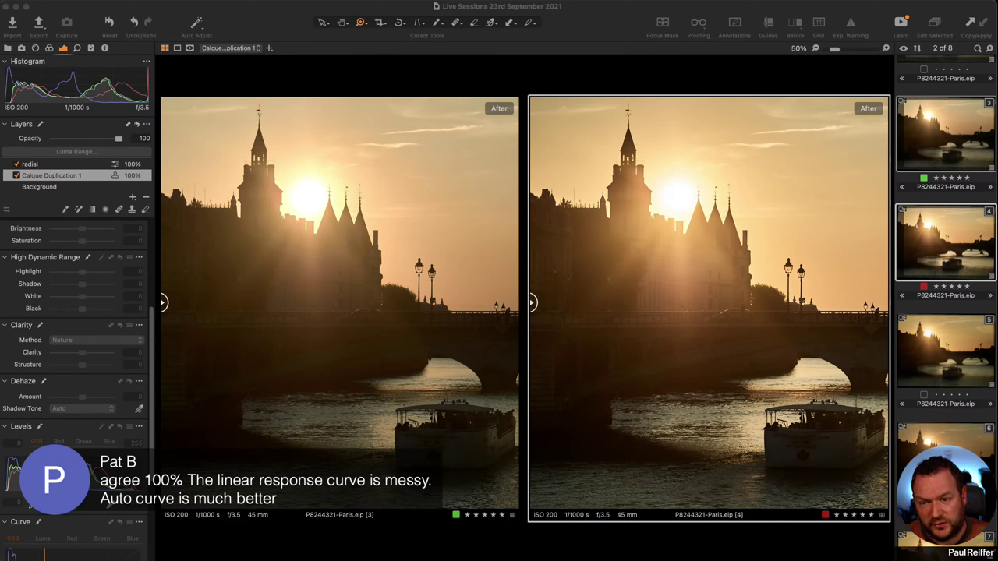
Step: Switch between variants 3 and 4, then open the Library collection holding the snowy mountain photo _IMG6266
{"action": "left_click", "coordinate": [952, 246]}
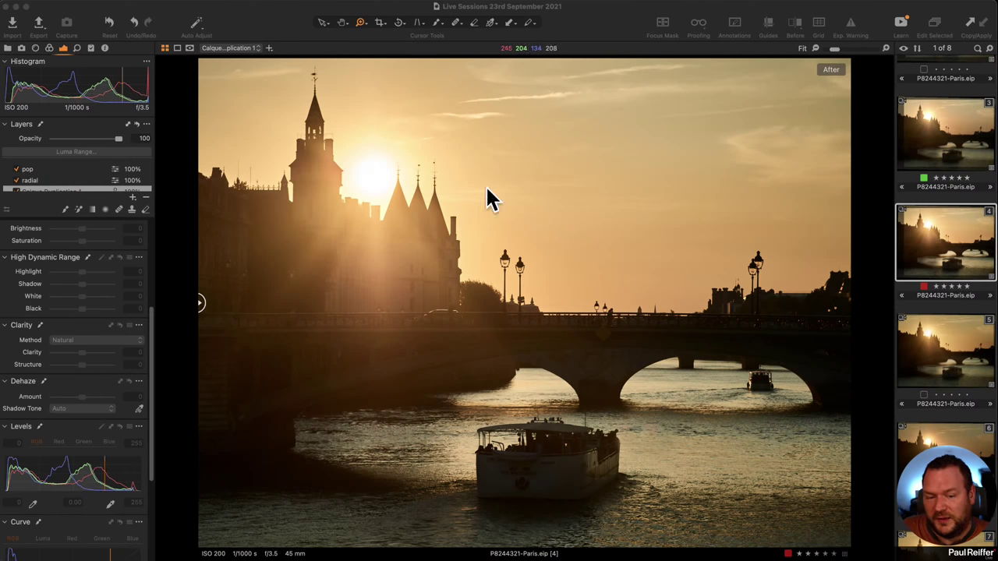
{"action": "left_click", "coordinate": [400, 213]}
{"action": "key", "text": "Left"}
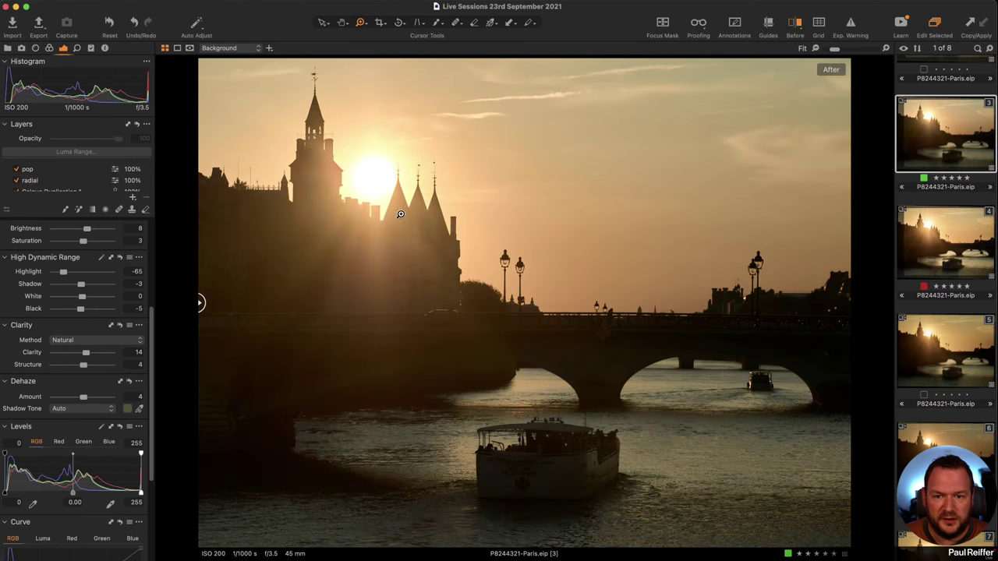
{"action": "left_click", "coordinate": [933, 252]}
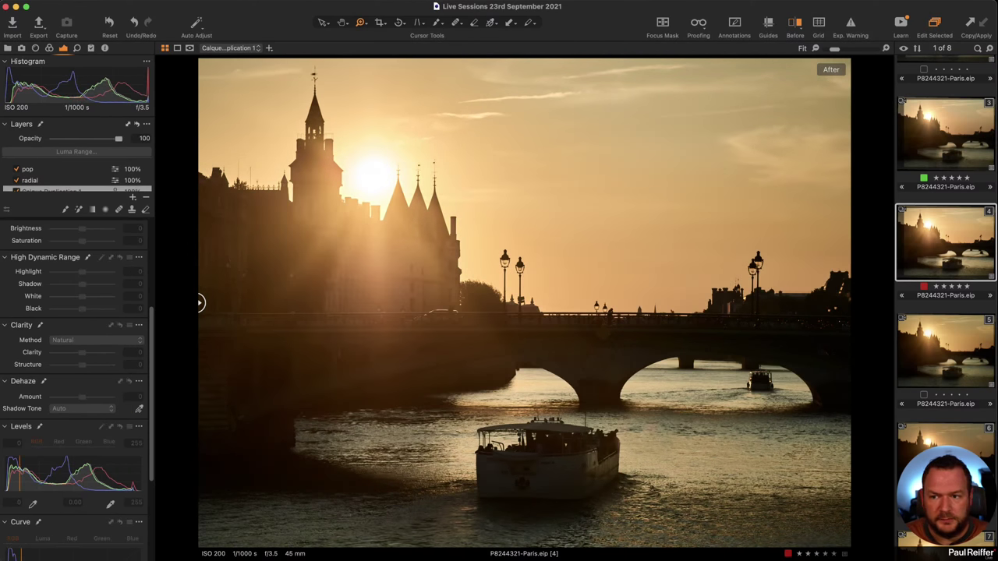
{"action": "left_click", "coordinate": [8, 48]}
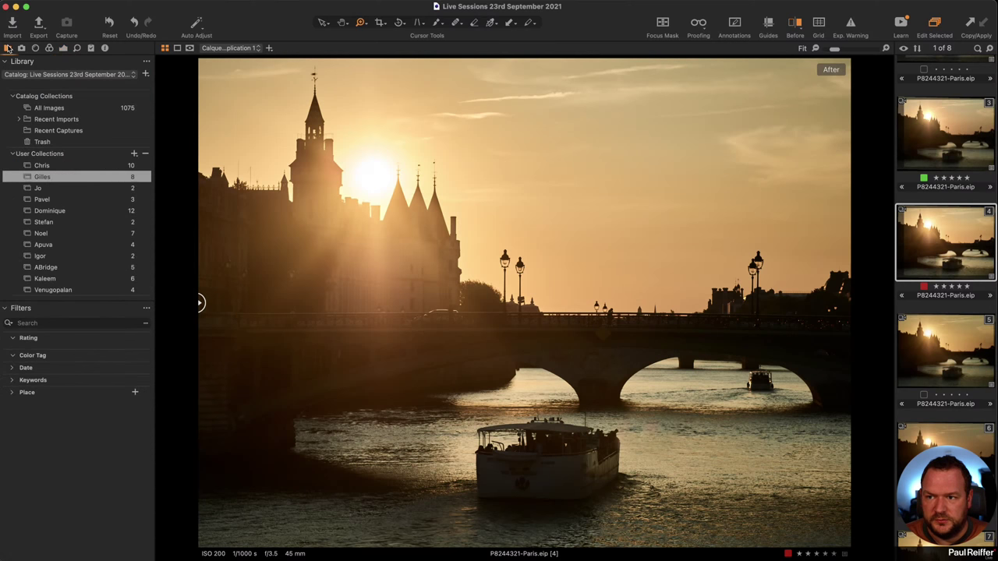
{"action": "left_click", "coordinate": [37, 188]}
Step: Fit the mountain photo in view and look through the Lens, Color and Library tabs, ending on Exposure
{"action": "left_click", "coordinate": [525, 227]}
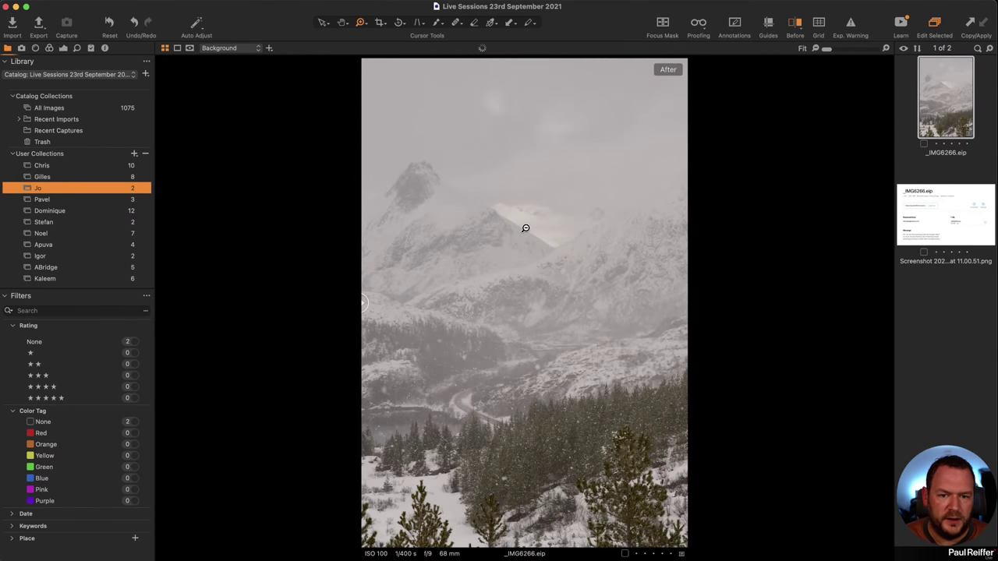
{"action": "left_click", "coordinate": [64, 49]}
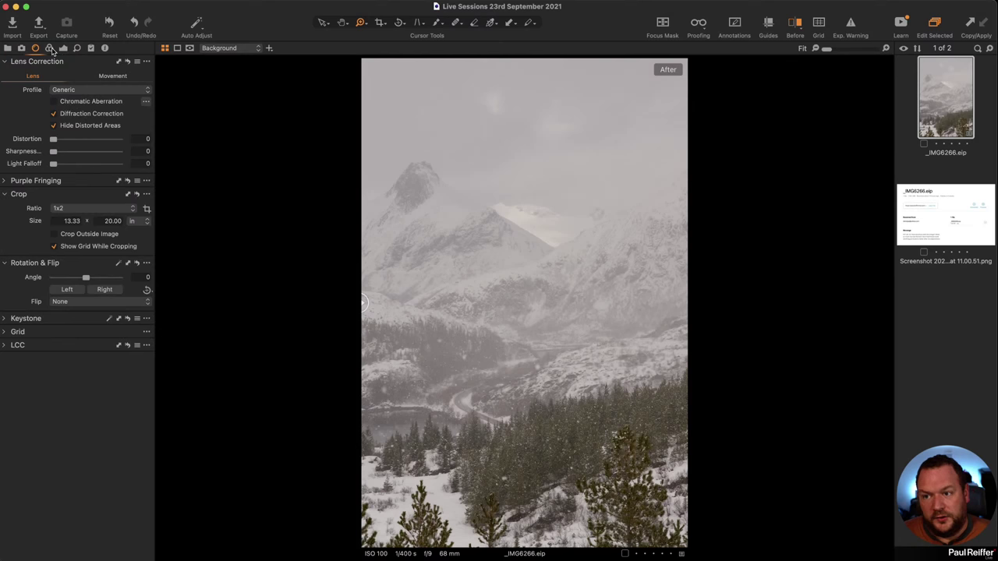
{"action": "left_click", "coordinate": [50, 48]}
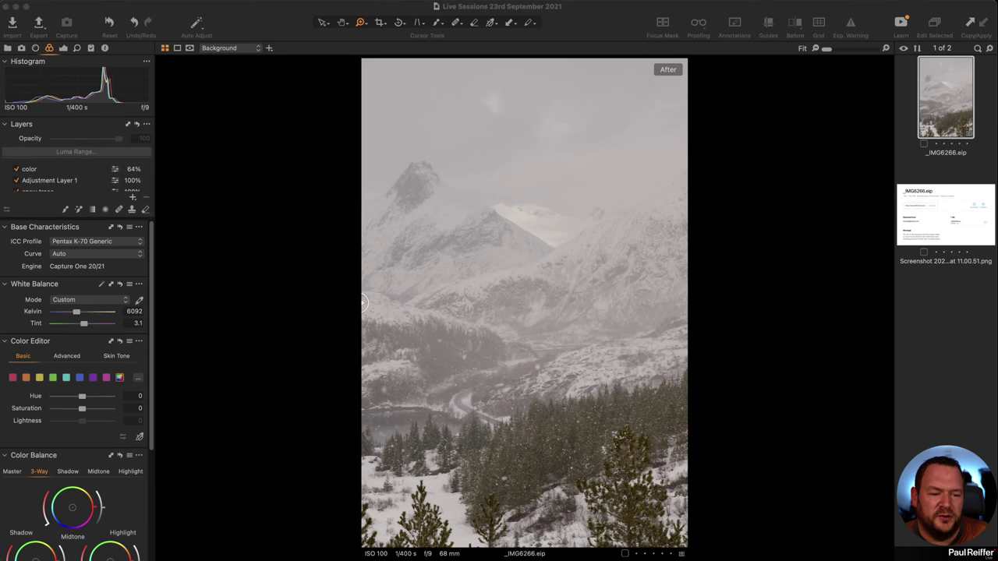
{"action": "left_click", "coordinate": [7, 49]}
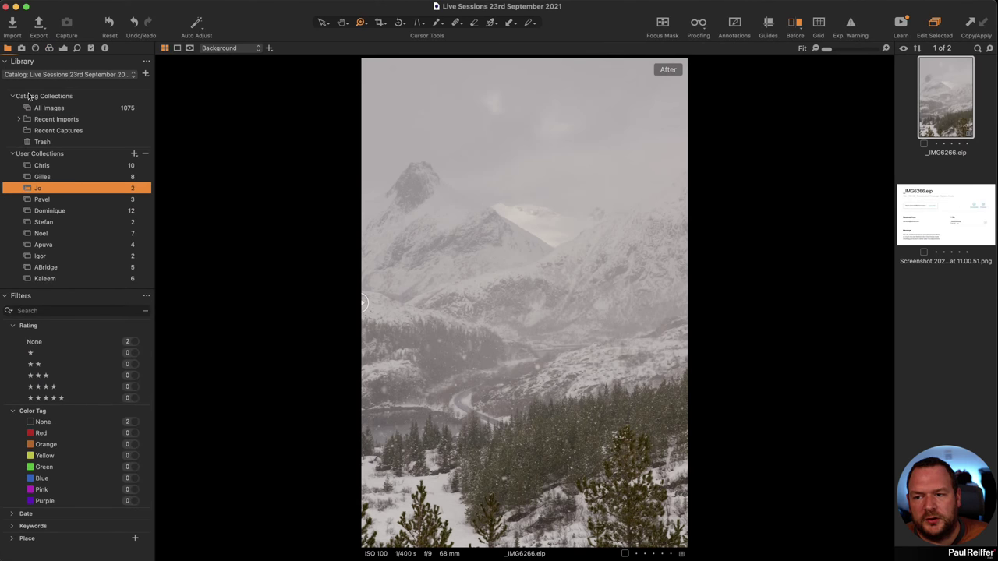
{"action": "left_click", "coordinate": [64, 49]}
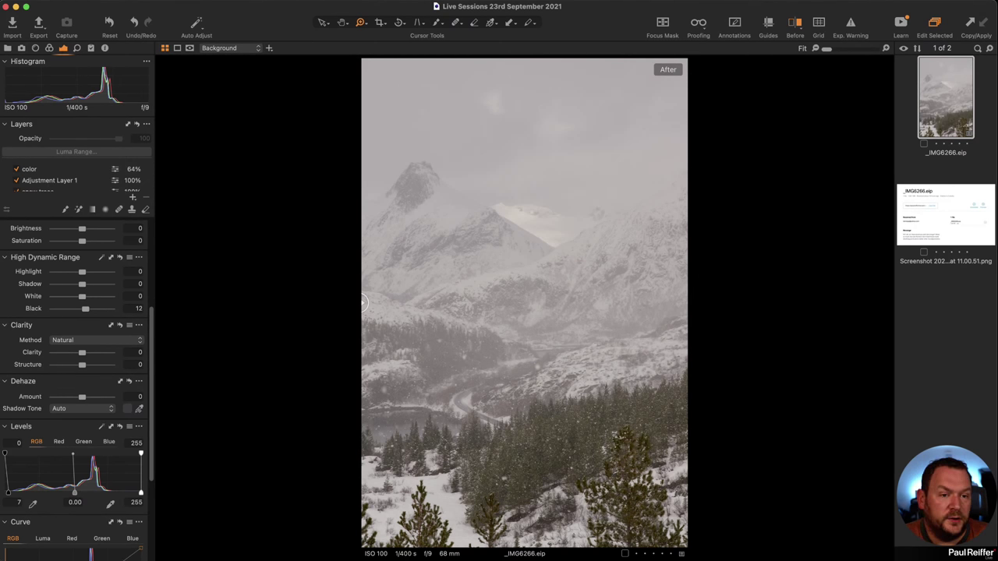
Step: Clone the mountain image as a new variant, then reselect the first variant
{"action": "right_click", "coordinate": [925, 96]}
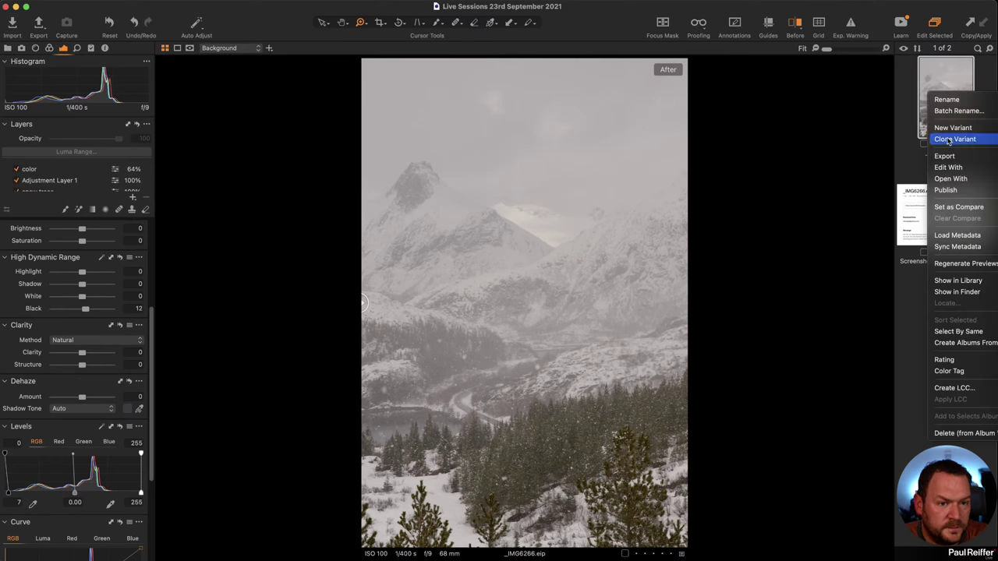
{"action": "left_click", "coordinate": [948, 134]}
{"action": "left_click", "coordinate": [950, 118]}
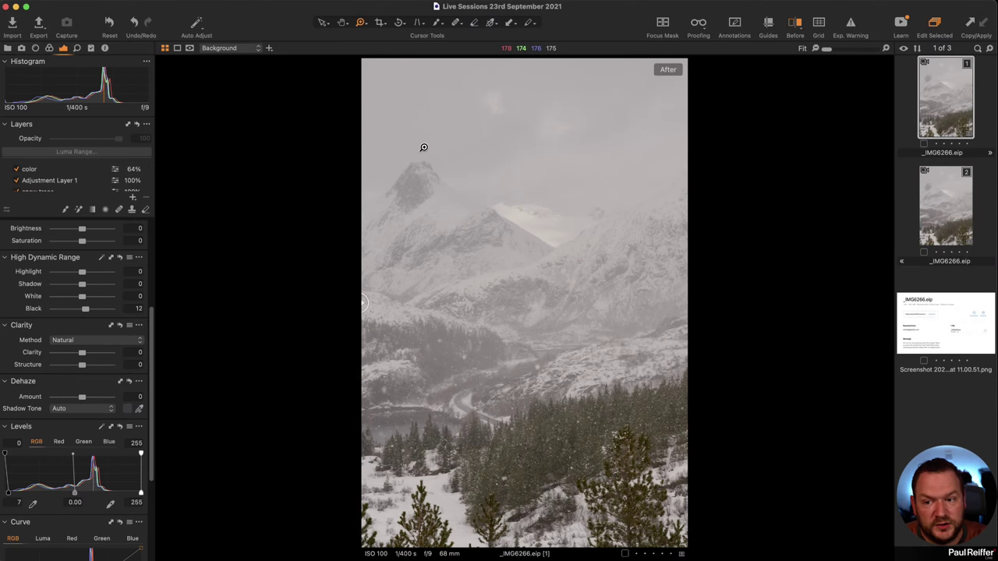
Step: Compare the first variant's edits with the original in a Before/After split across the mountains
{"action": "key", "text": "y"}
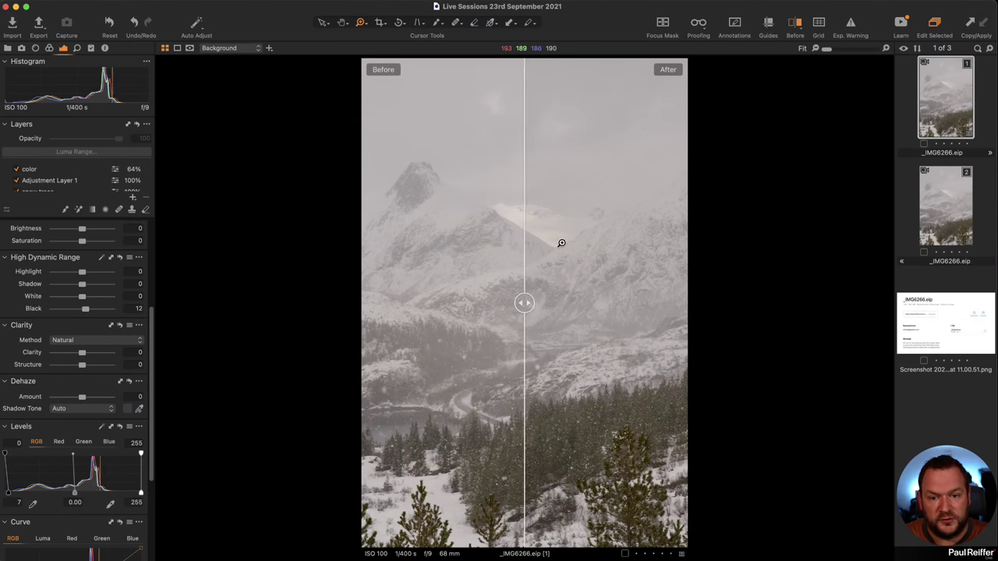
{"action": "left_click_drag", "start_coordinate": [527, 301], "coordinate": [363, 302]}
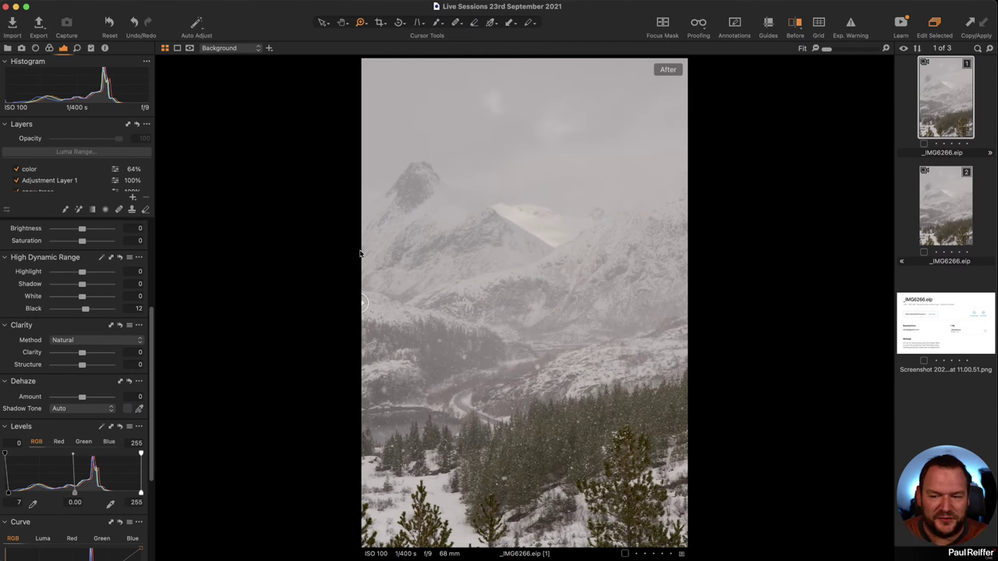
{"action": "scroll", "coordinate": [86, 181], "scroll_direction": "down", "scroll_amount": 1}
{"action": "scroll", "coordinate": [86, 181], "scroll_direction": "down", "scroll_amount": 3}
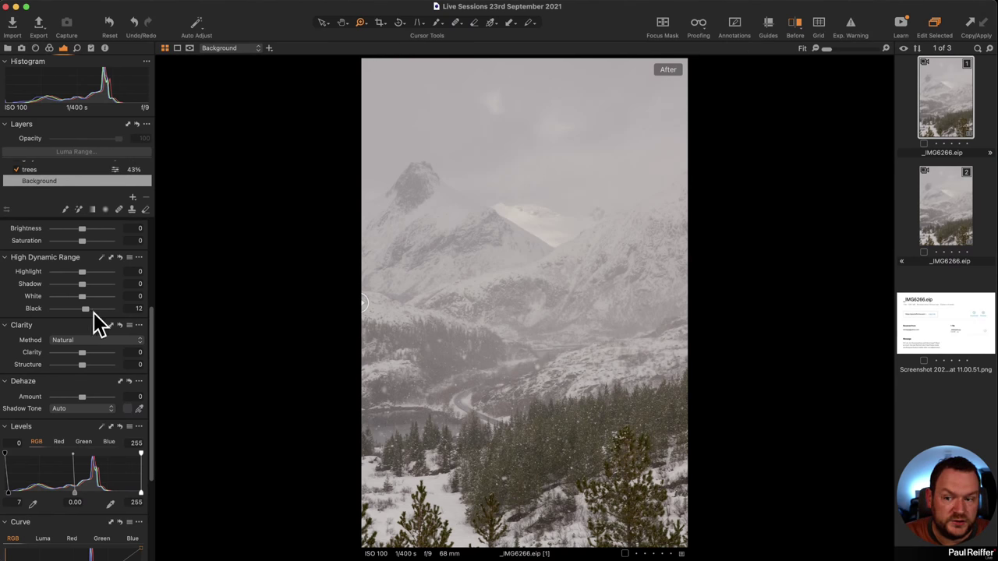
Step: Test a stronger HDR Black level on the background
{"action": "mouse_move", "coordinate": [81, 310]}
{"action": "left_mouse_down"}
{"action": "mouse_move", "coordinate": [158, 314]}
{"action": "mouse_move", "coordinate": [87, 315]}
{"action": "left_mouse_up"}
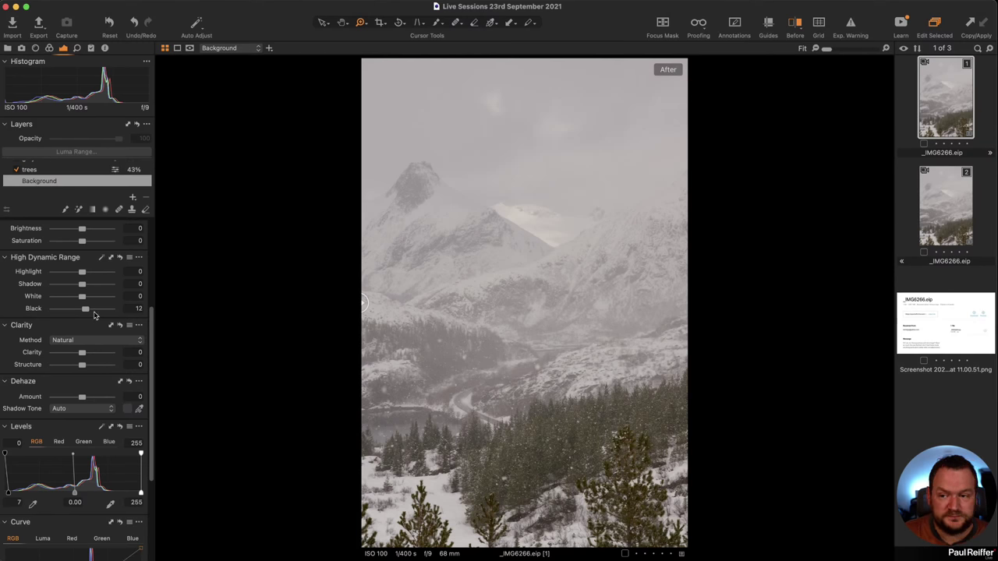
{"action": "scroll", "coordinate": [105, 348], "scroll_direction": "down", "scroll_amount": 3}
{"action": "scroll", "coordinate": [108, 348], "scroll_direction": "up", "scroll_amount": 3}
{"action": "scroll", "coordinate": [108, 347], "scroll_direction": "up", "scroll_amount": 5}
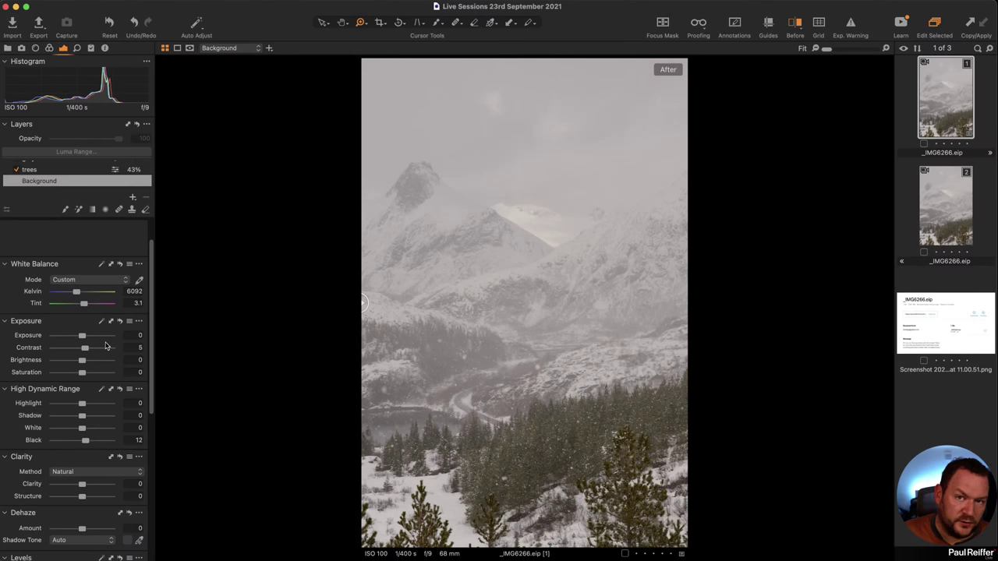
Step: Review the trees, greys and fog layers' adjustments in turn, including the fog mask
{"action": "left_click", "coordinate": [59, 170]}
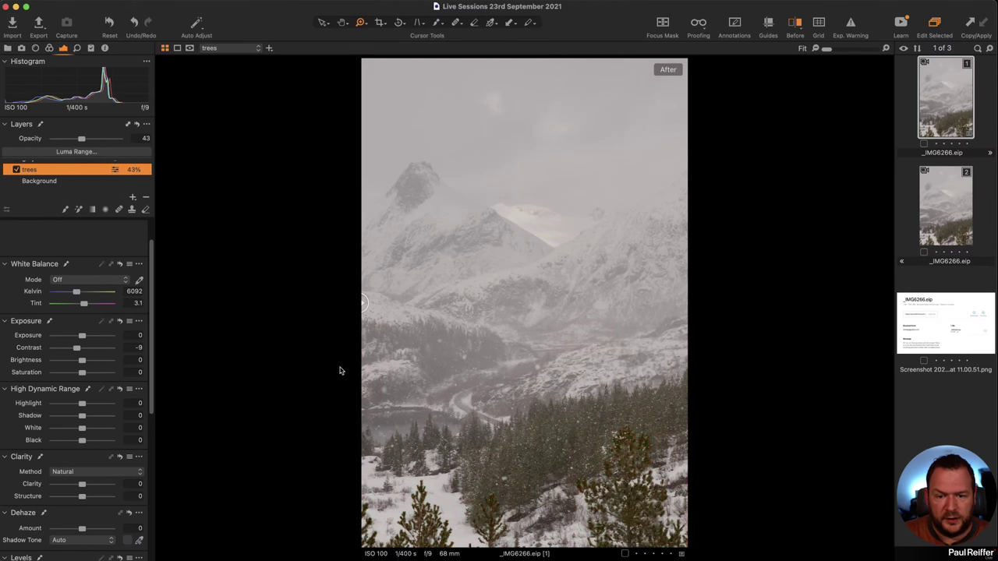
{"action": "scroll", "coordinate": [74, 353], "scroll_direction": "down", "scroll_amount": 1}
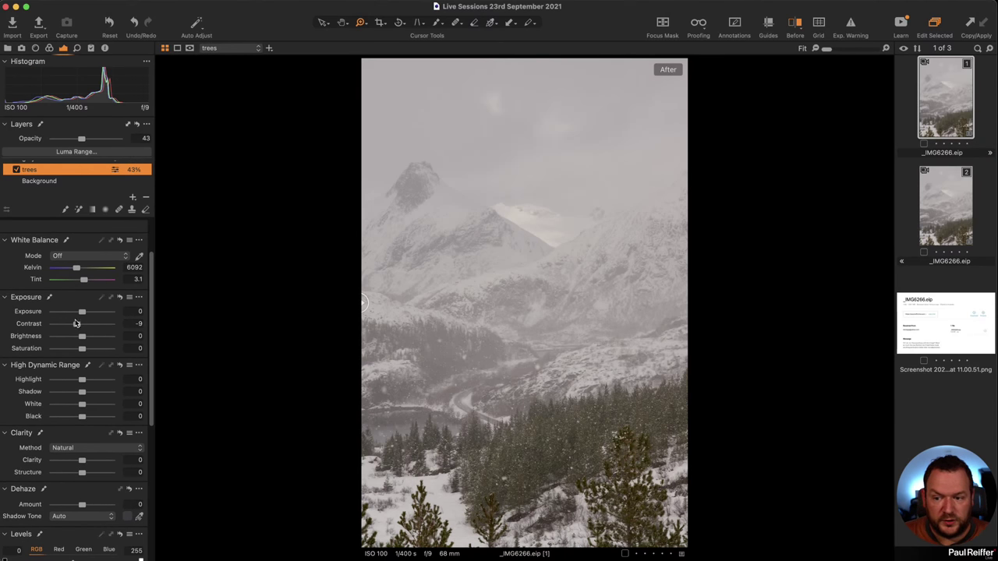
{"action": "scroll", "coordinate": [72, 163], "scroll_direction": "up", "scroll_amount": 2}
{"action": "left_click", "coordinate": [54, 178]}
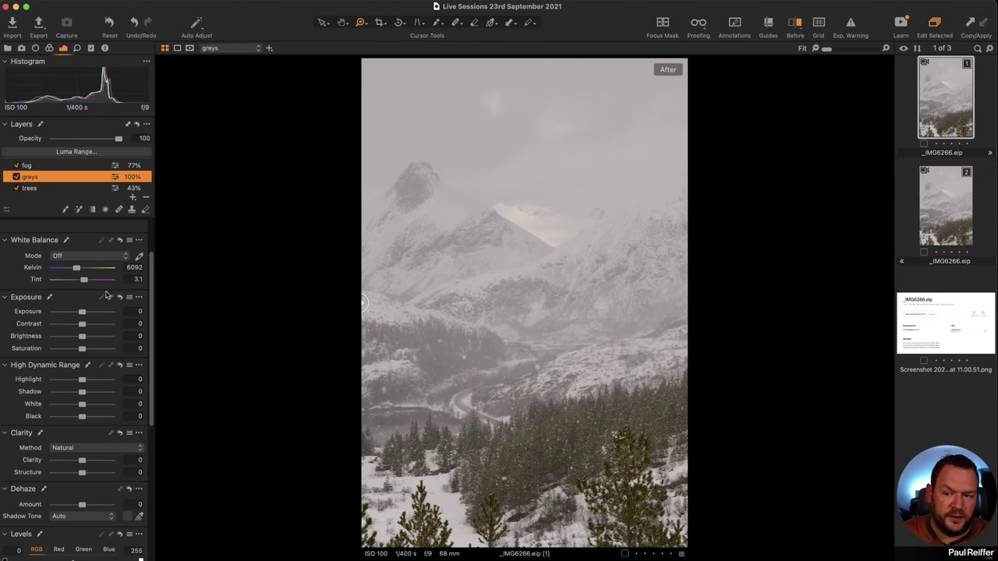
{"action": "left_click", "coordinate": [64, 166]}
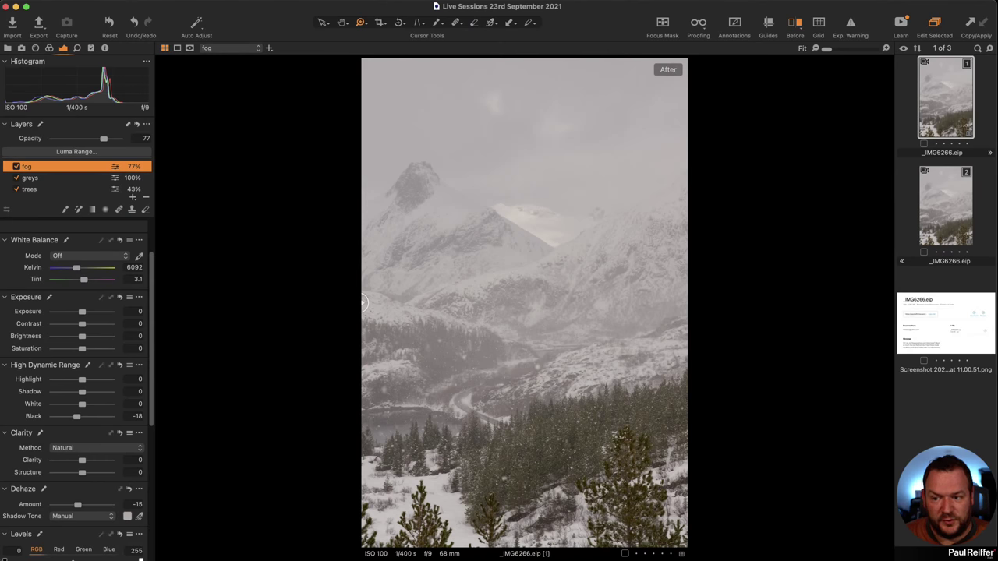
Step: Select the snow trees layer and display its mask over the image
{"action": "left_click", "coordinate": [48, 189]}
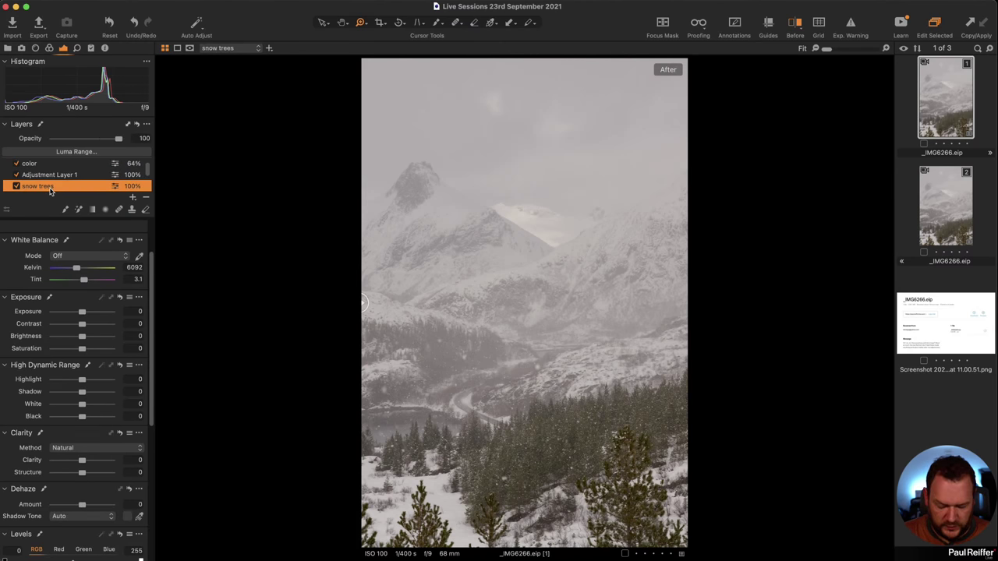
{"action": "key", "text": "m"}
{"action": "key", "text": "m"}
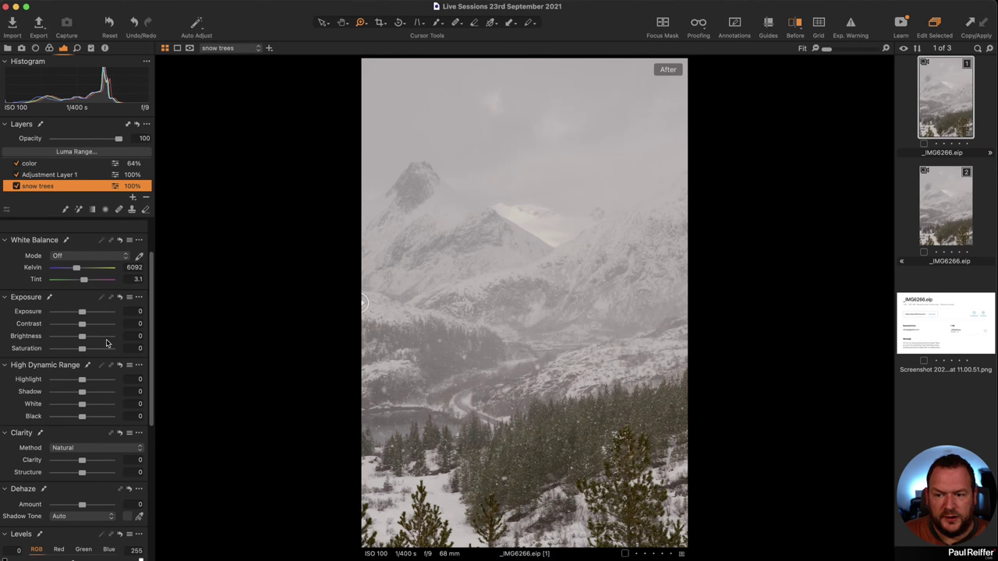
{"action": "scroll", "coordinate": [108, 344], "scroll_direction": "down", "scroll_amount": 1}
{"action": "scroll", "coordinate": [108, 343], "scroll_direction": "down", "scroll_amount": 10}
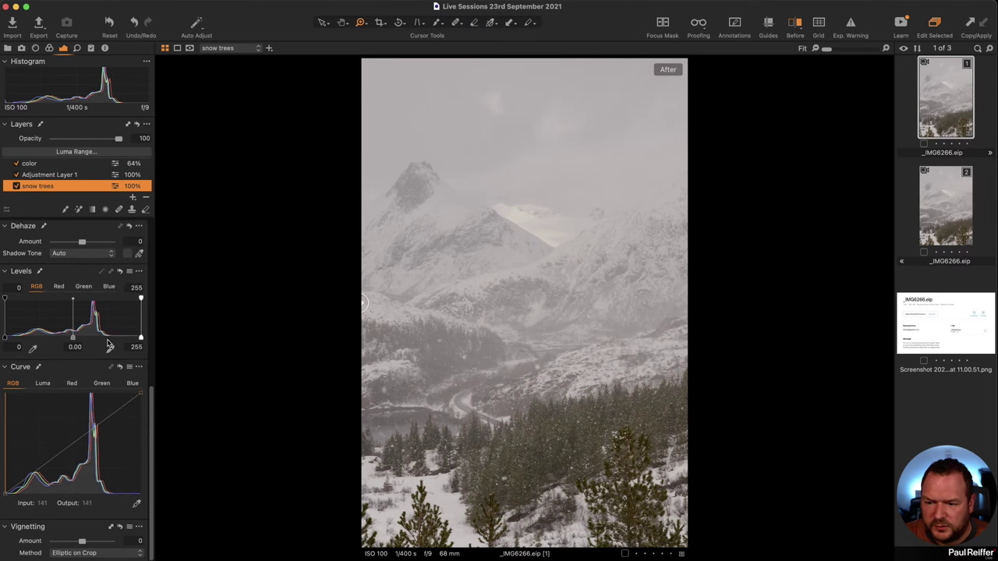
{"action": "scroll", "coordinate": [109, 345], "scroll_direction": "up", "scroll_amount": 10}
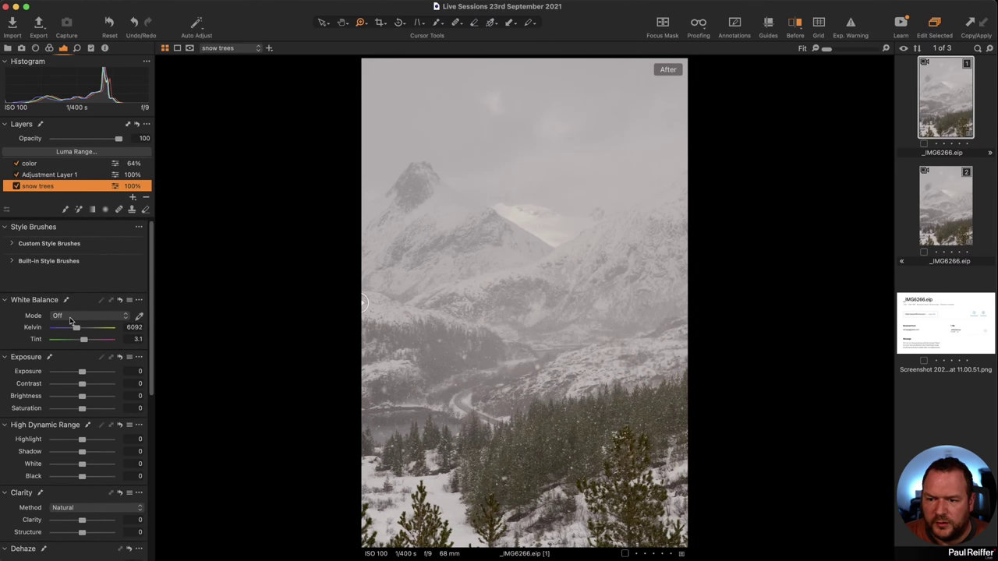
{"action": "scroll", "coordinate": [47, 178], "scroll_direction": "down", "scroll_amount": 2}
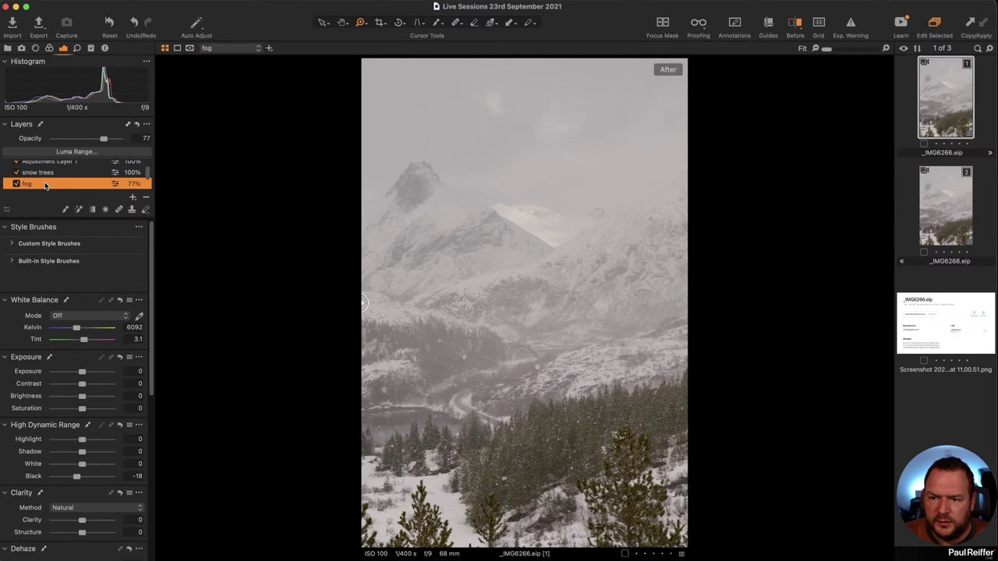
Step: Show the Color Editor's Advanced colour wheel for the snow trees layer
{"action": "left_click", "coordinate": [50, 48]}
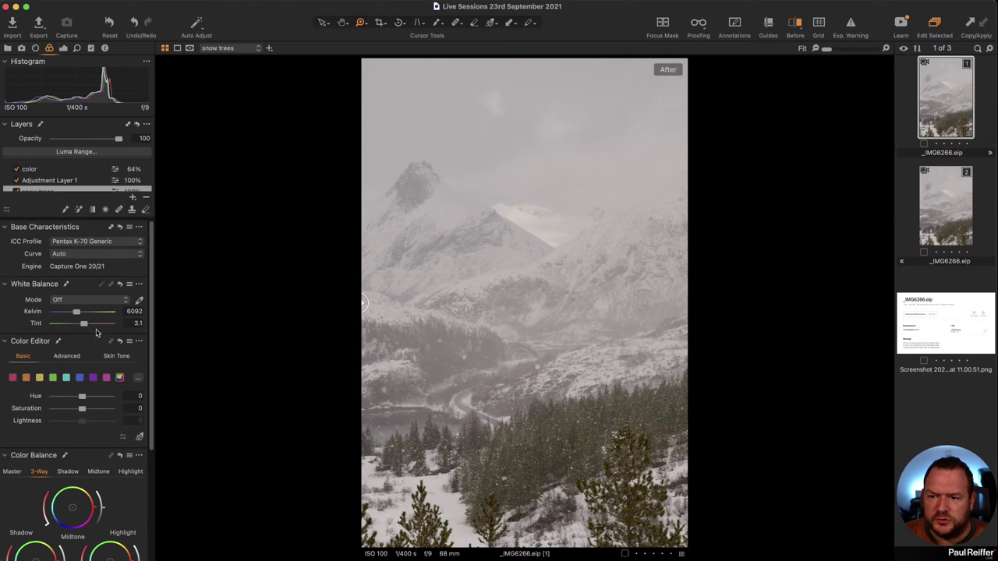
{"action": "scroll", "coordinate": [88, 325], "scroll_direction": "down", "scroll_amount": 2}
{"action": "scroll", "coordinate": [88, 324], "scroll_direction": "down", "scroll_amount": 6}
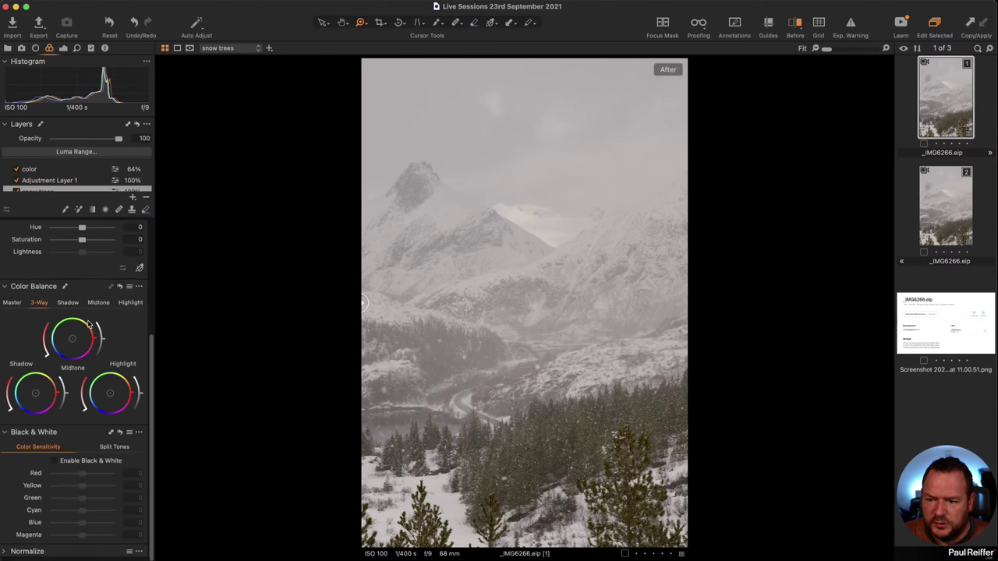
{"action": "scroll", "coordinate": [88, 325], "scroll_direction": "up", "scroll_amount": 6}
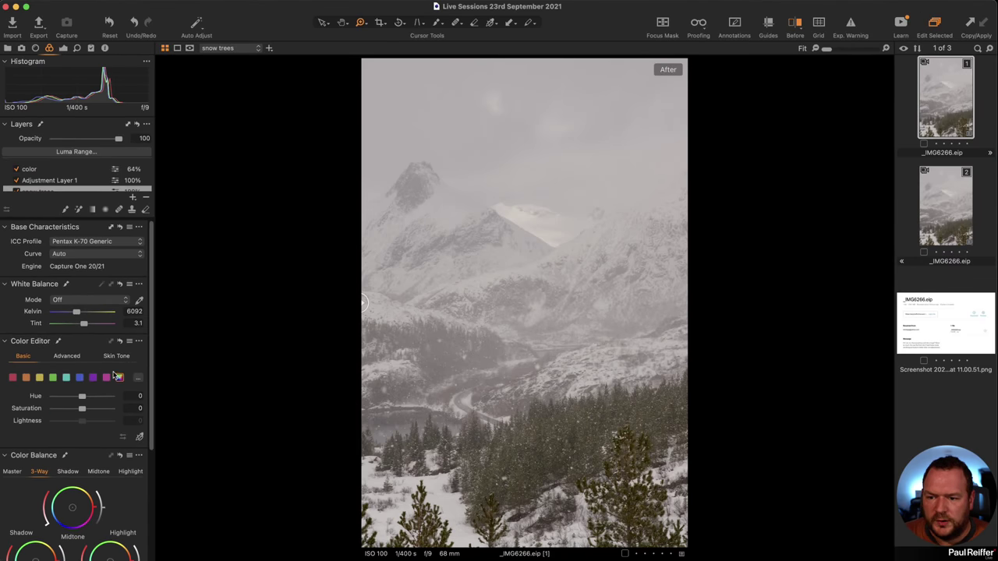
{"action": "left_click", "coordinate": [68, 355]}
{"action": "scroll", "coordinate": [76, 394], "scroll_direction": "down", "scroll_amount": 2}
Step: Show Adjustment Layer 1's mask over the sky and mountains, then hide it again
{"action": "scroll", "coordinate": [76, 394], "scroll_direction": "up", "scroll_amount": 2}
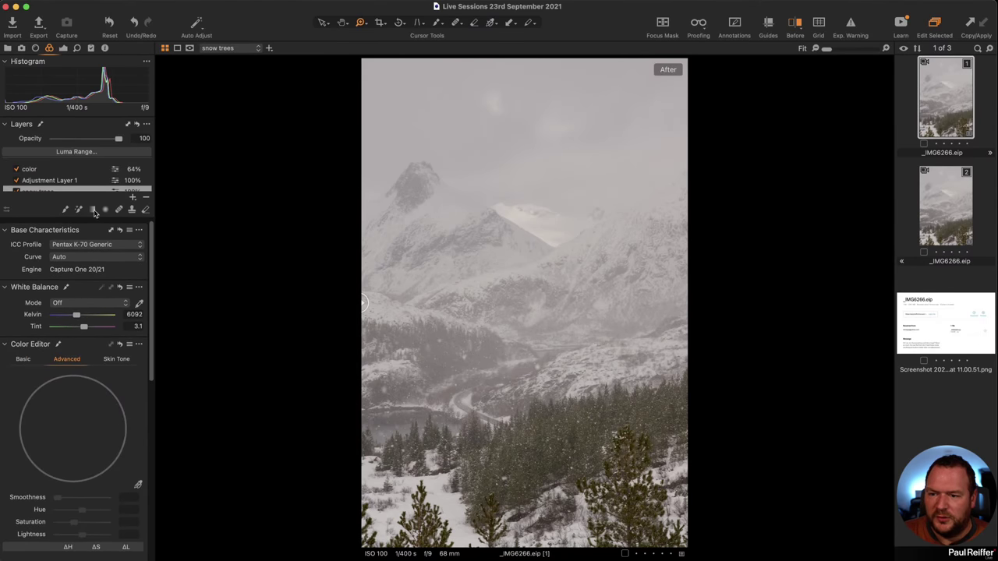
{"action": "left_click", "coordinate": [69, 181]}
{"action": "left_click", "coordinate": [64, 48]}
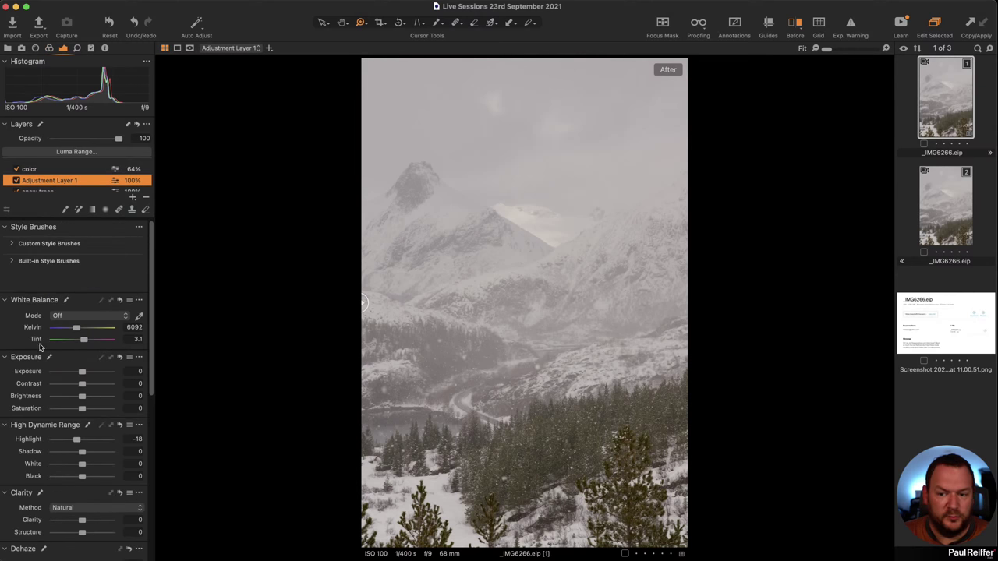
{"action": "key", "text": "m"}
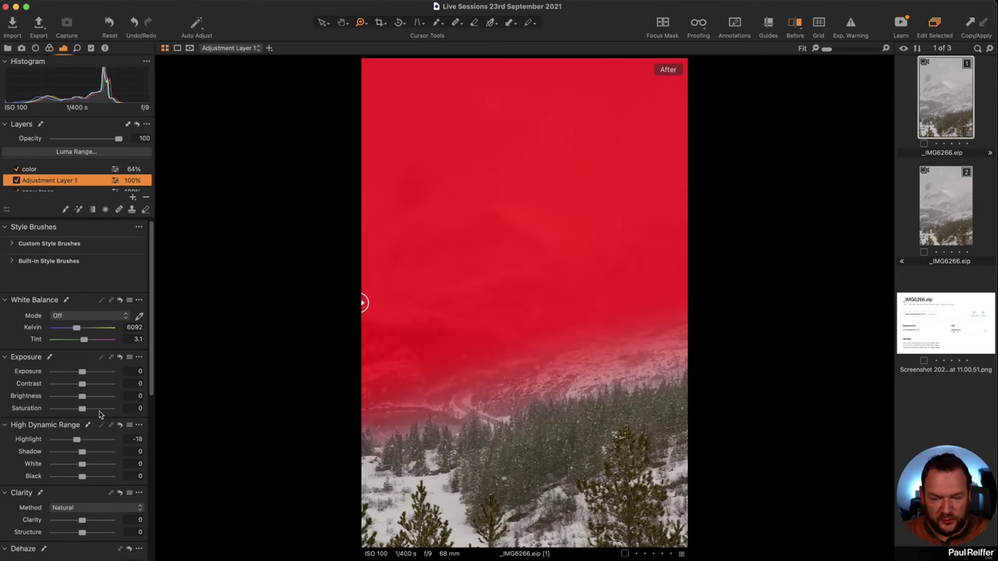
{"action": "key", "text": "m"}
Step: Select the color layer and set its Color Editor back to Basic
{"action": "left_click", "coordinate": [49, 169]}
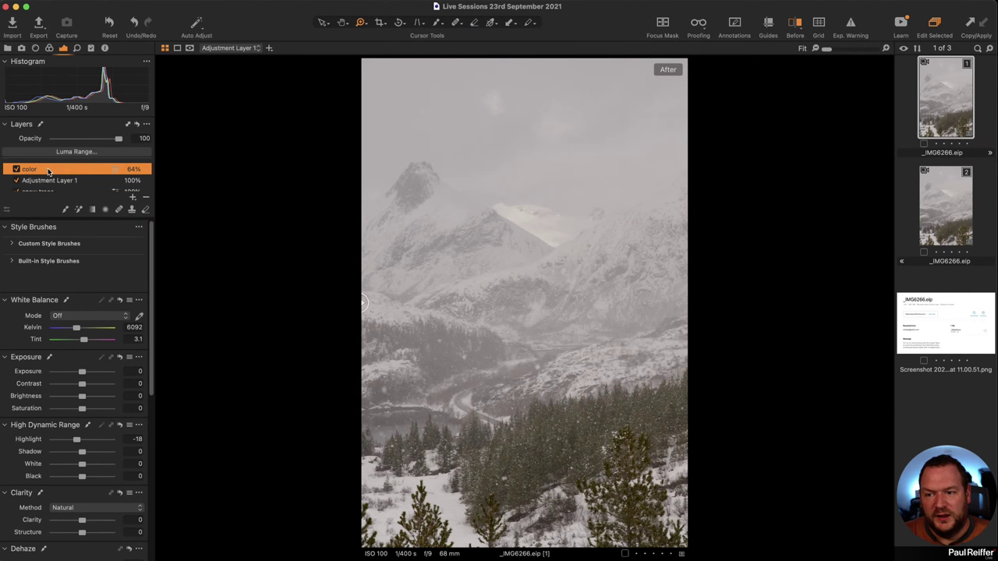
{"action": "left_click", "coordinate": [48, 47]}
{"action": "scroll", "coordinate": [78, 328], "scroll_direction": "down", "scroll_amount": 3}
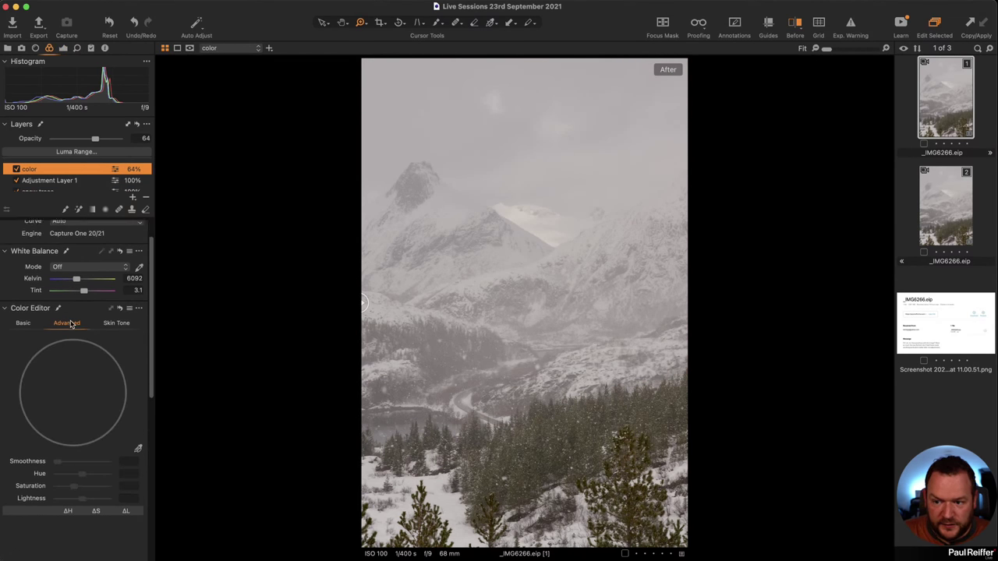
{"action": "left_click", "coordinate": [30, 304]}
{"action": "scroll", "coordinate": [81, 317], "scroll_direction": "down", "scroll_amount": 2}
{"action": "scroll", "coordinate": [86, 323], "scroll_direction": "down", "scroll_amount": 2}
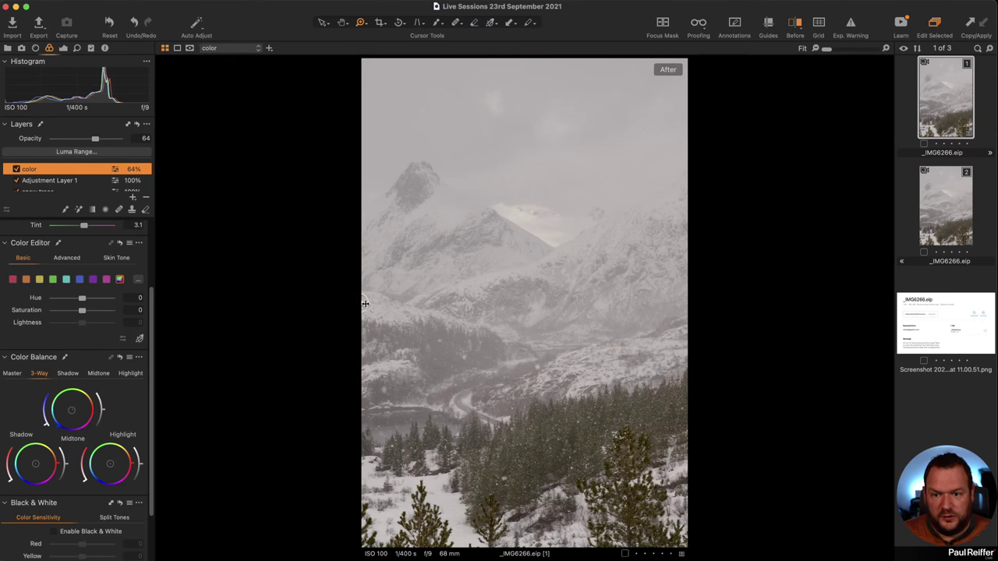
{"action": "left_click_drag", "start_coordinate": [365, 303], "coordinate": [286, 334]}
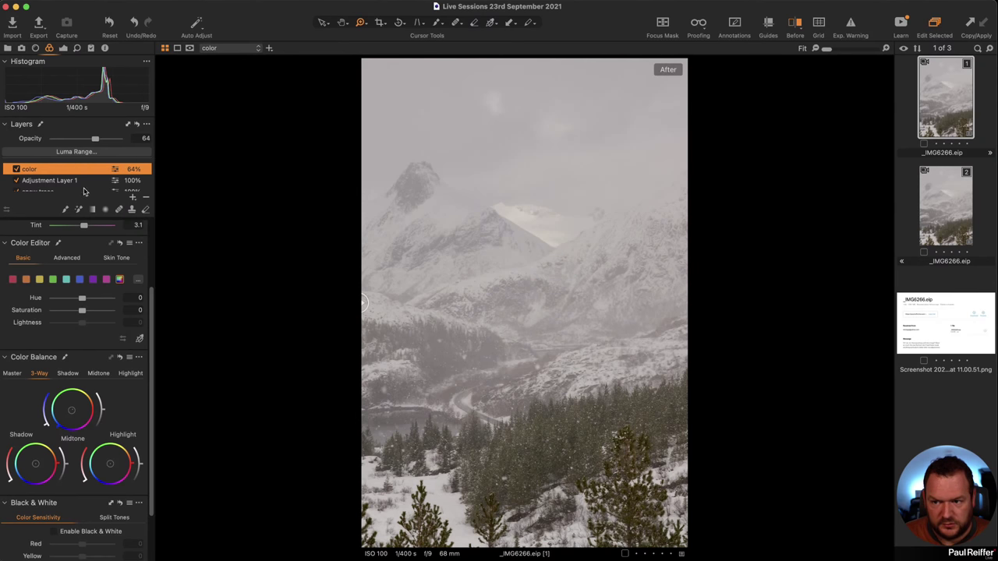
{"action": "scroll", "coordinate": [84, 188], "scroll_direction": "down", "scroll_amount": 2}
{"action": "scroll", "coordinate": [84, 187], "scroll_direction": "up", "scroll_amount": 2}
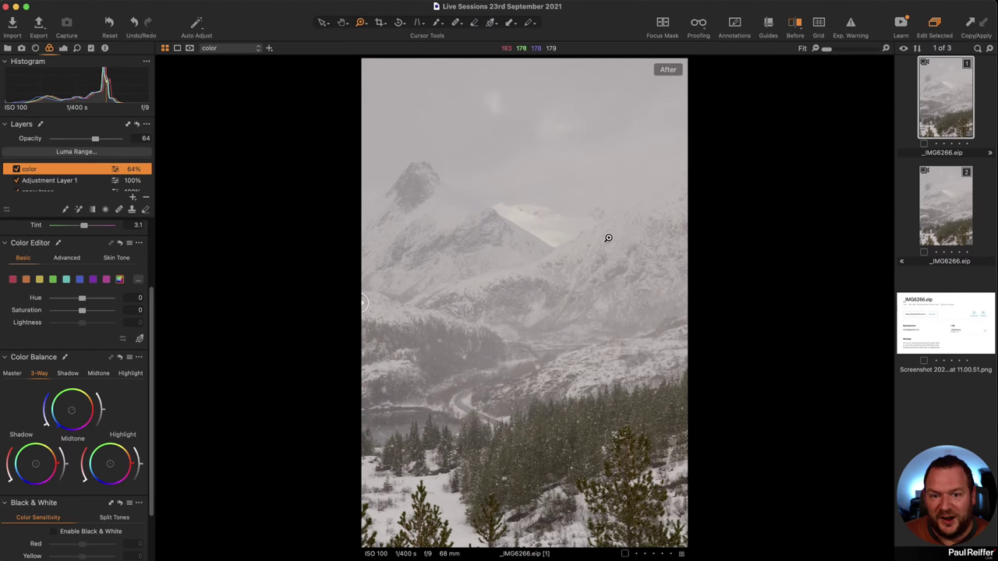
{"action": "key", "text": "m"}
{"action": "key", "text": "m"}
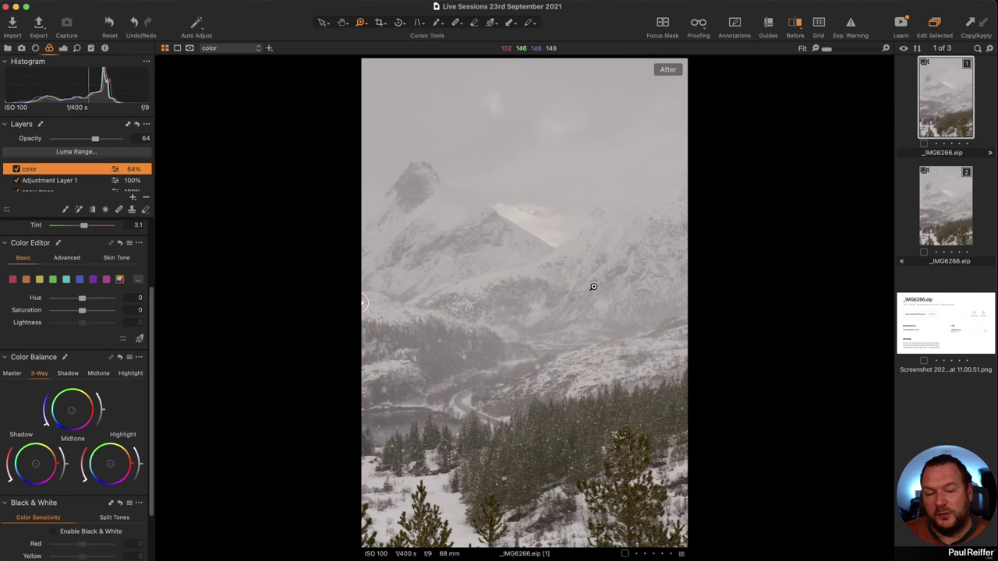
{"action": "key", "text": "y"}
{"action": "key", "text": "y"}
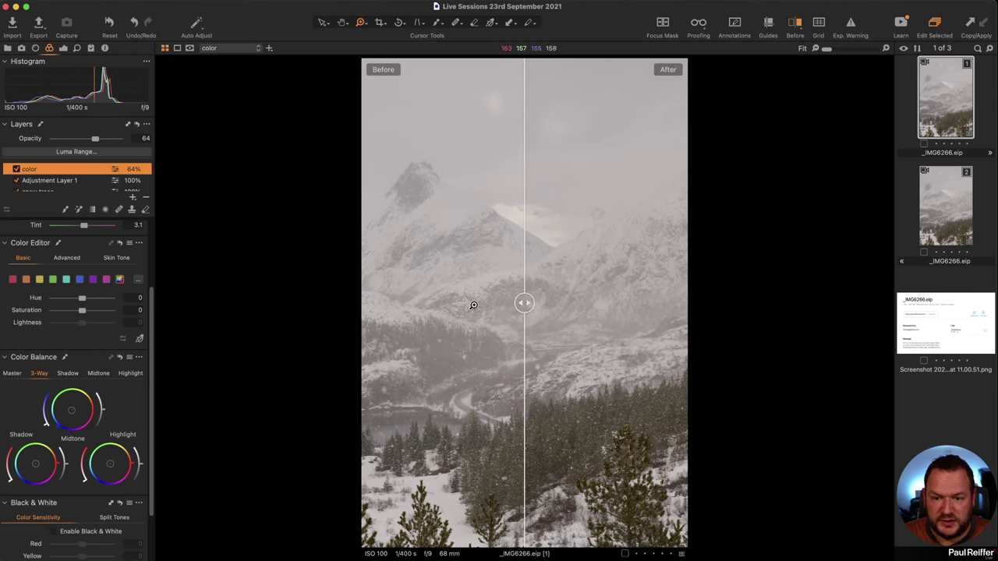
{"action": "left_click_drag", "start_coordinate": [524, 302], "coordinate": [841, 337]}
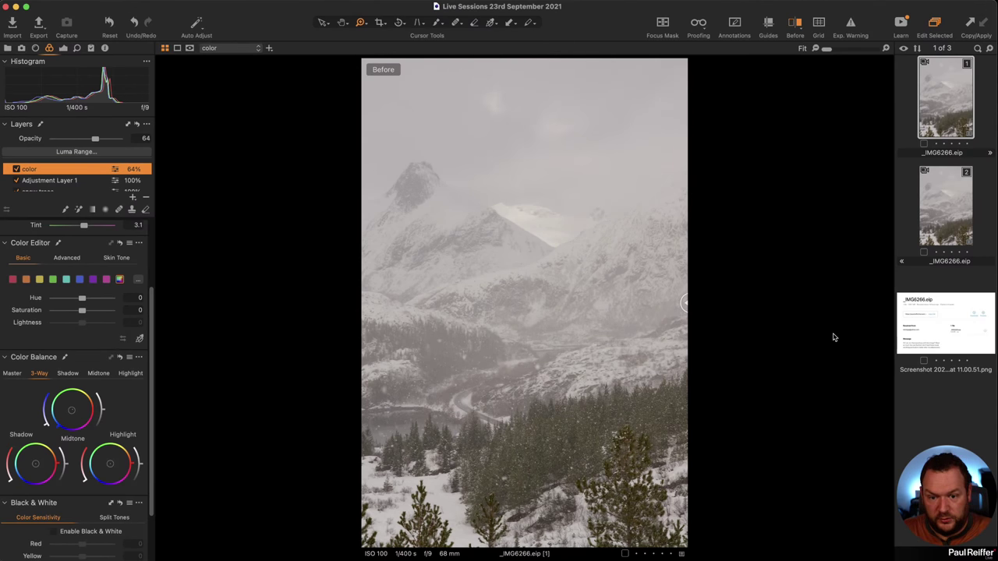
{"action": "left_click_drag", "start_coordinate": [684, 303], "coordinate": [356, 279]}
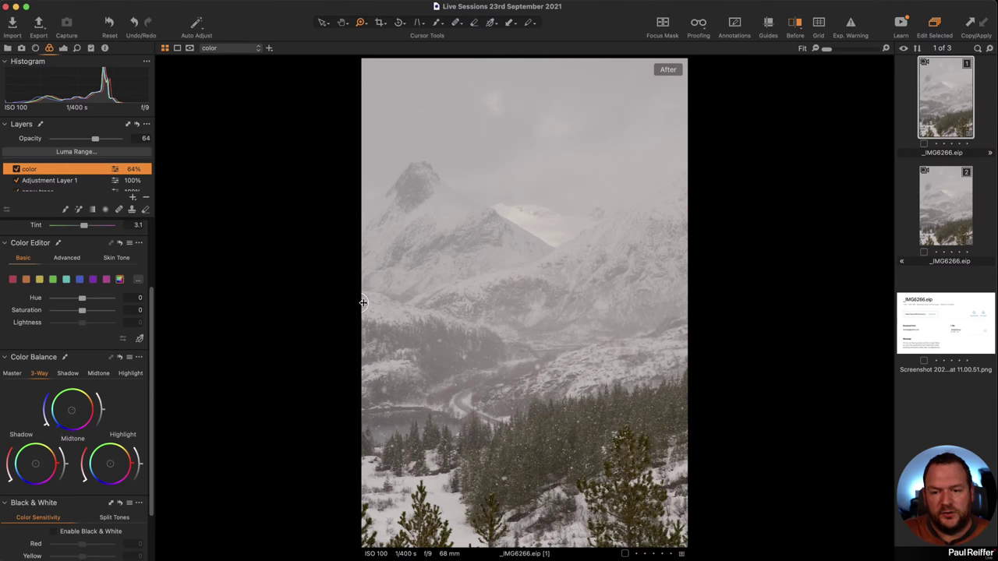
{"action": "left_click_drag", "start_coordinate": [363, 302], "coordinate": [555, 313]}
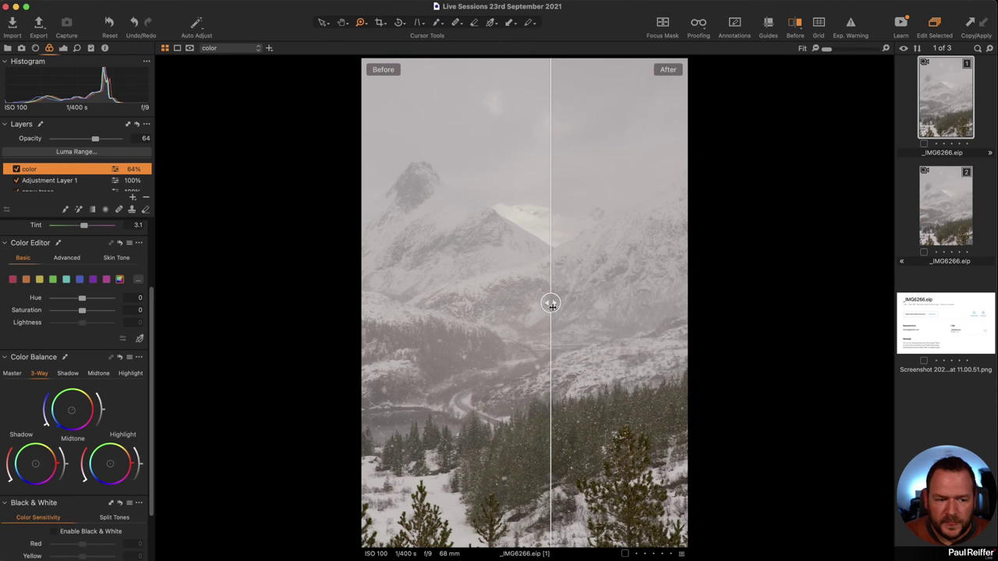
{"action": "left_click_drag", "start_coordinate": [549, 303], "coordinate": [332, 317]}
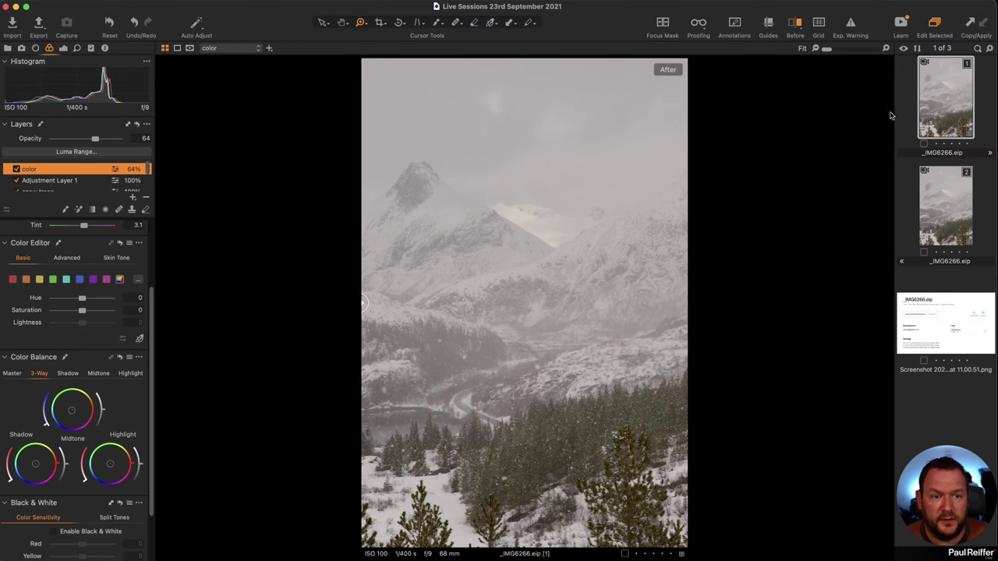
Step: Create a new variant of the photo and add a filled adjustment layer to it
{"action": "right_click", "coordinate": [938, 99]}
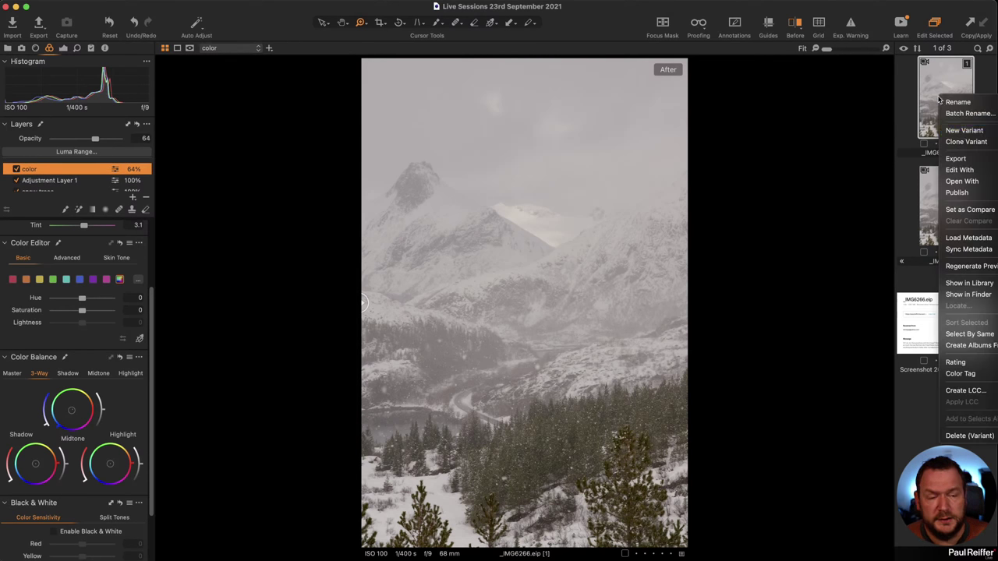
{"action": "left_click", "coordinate": [966, 131]}
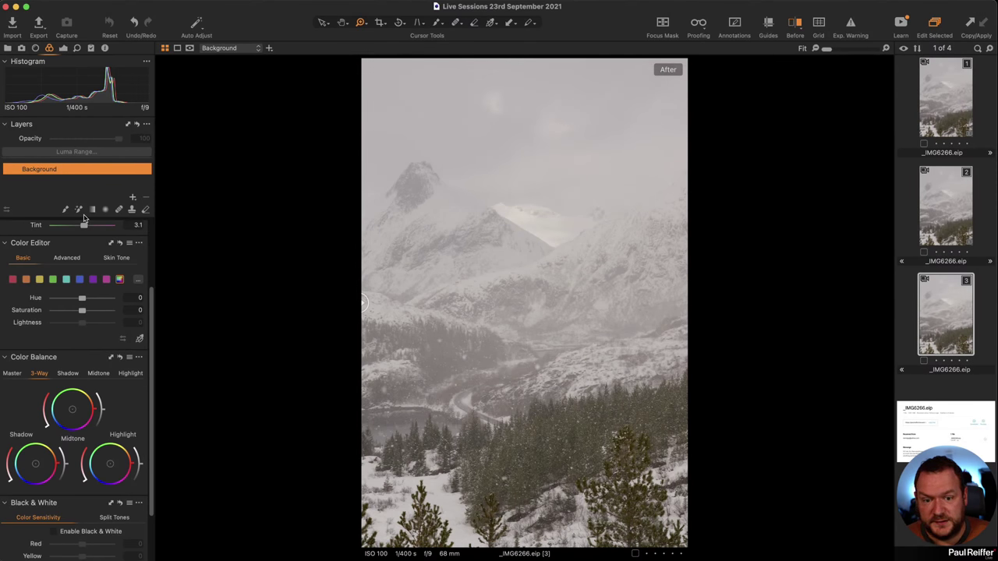
{"action": "left_click", "coordinate": [63, 48]}
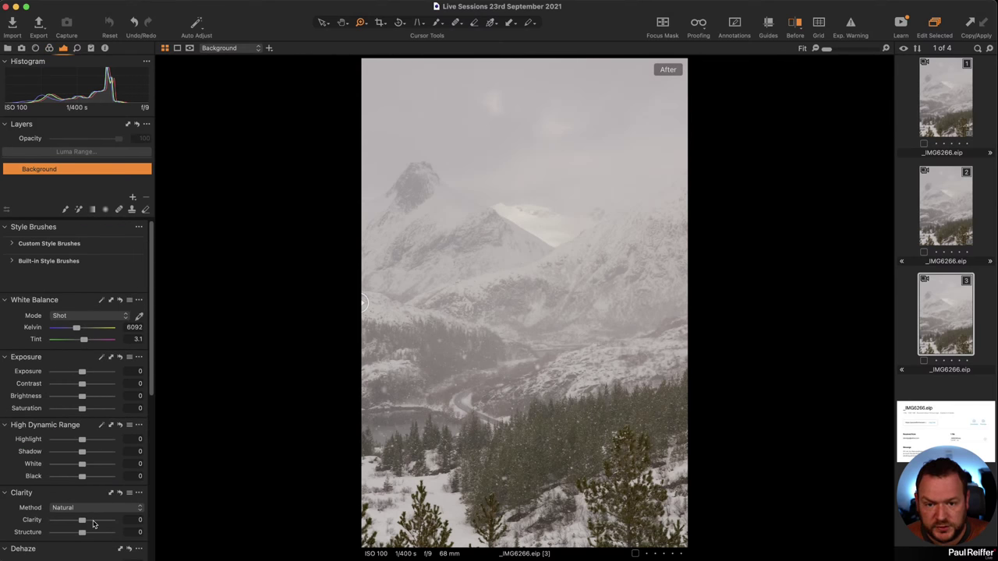
{"action": "left_click", "coordinate": [132, 197]}
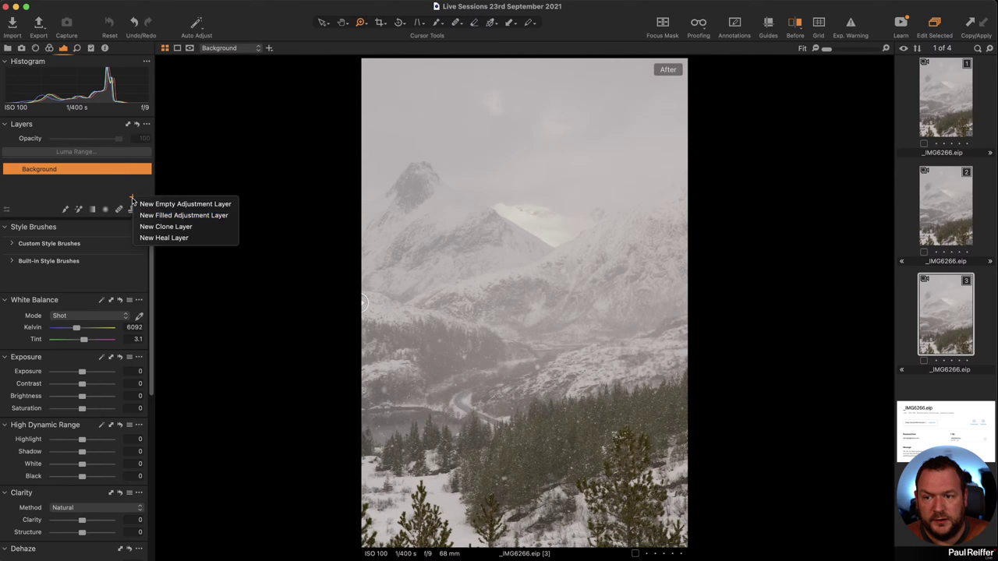
{"action": "left_click", "coordinate": [177, 216]}
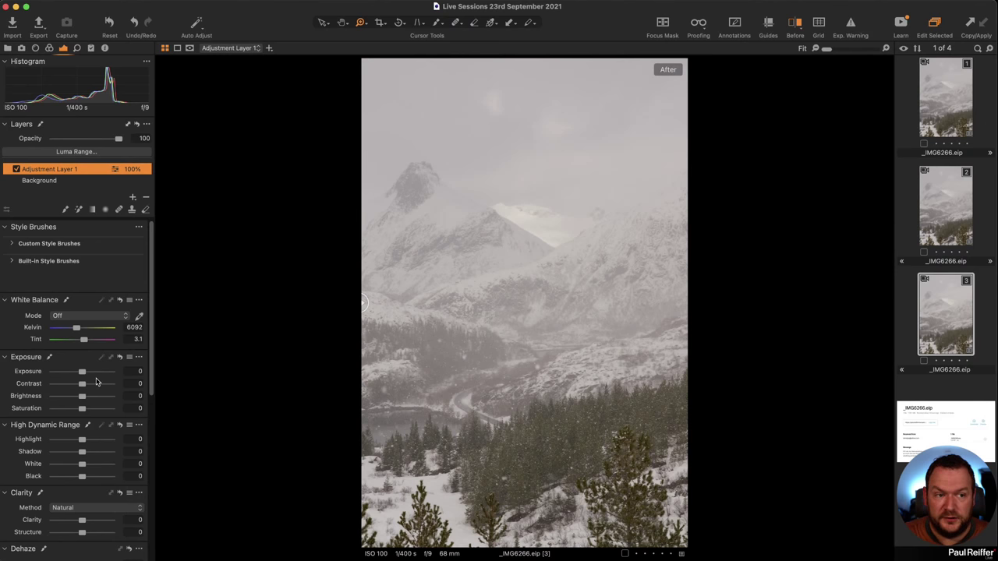
Step: Set Clarity to 45 on the new layer and zoom in on the forested slope
{"action": "left_click", "coordinate": [96, 521]}
{"action": "left_click_drag", "start_coordinate": [96, 524], "coordinate": [95, 525]}
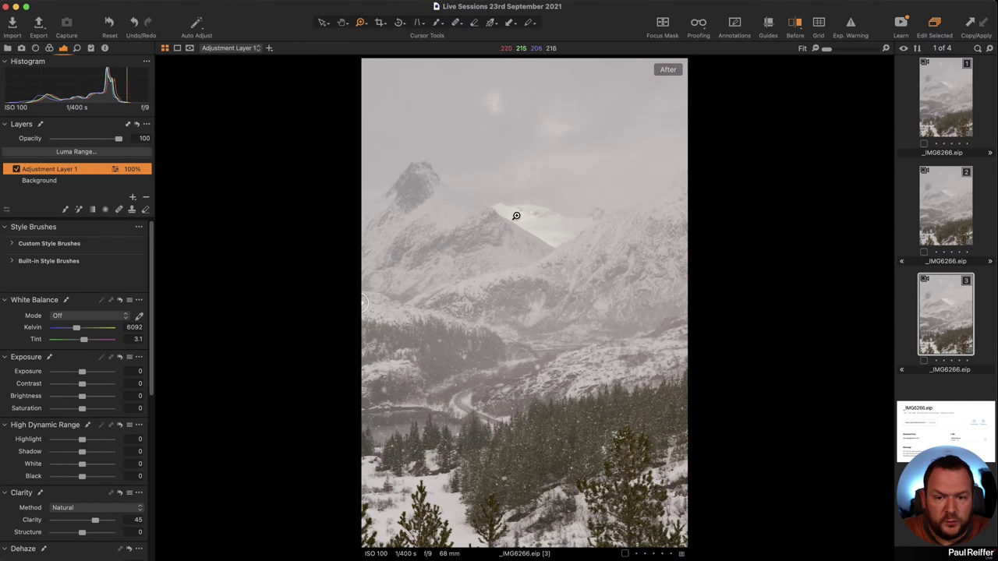
{"action": "left_click_drag", "start_coordinate": [473, 203], "coordinate": [683, 454]}
{"action": "left_click", "coordinate": [594, 502]}
{"action": "left_click", "coordinate": [652, 394]}
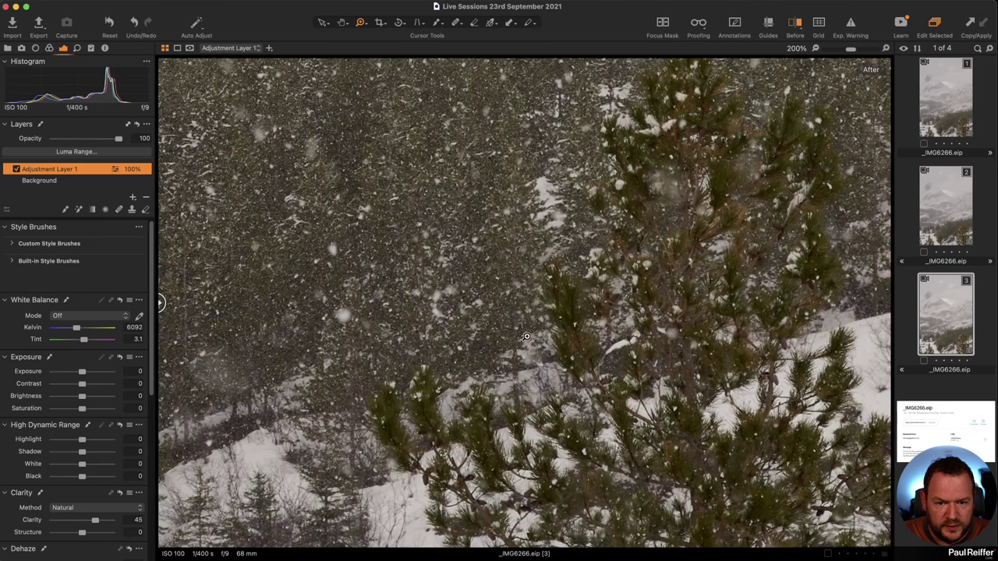
Step: Set Structure to 15, after trying 100, while zoomed in on the pine trees
{"action": "left_click", "coordinate": [636, 295]}
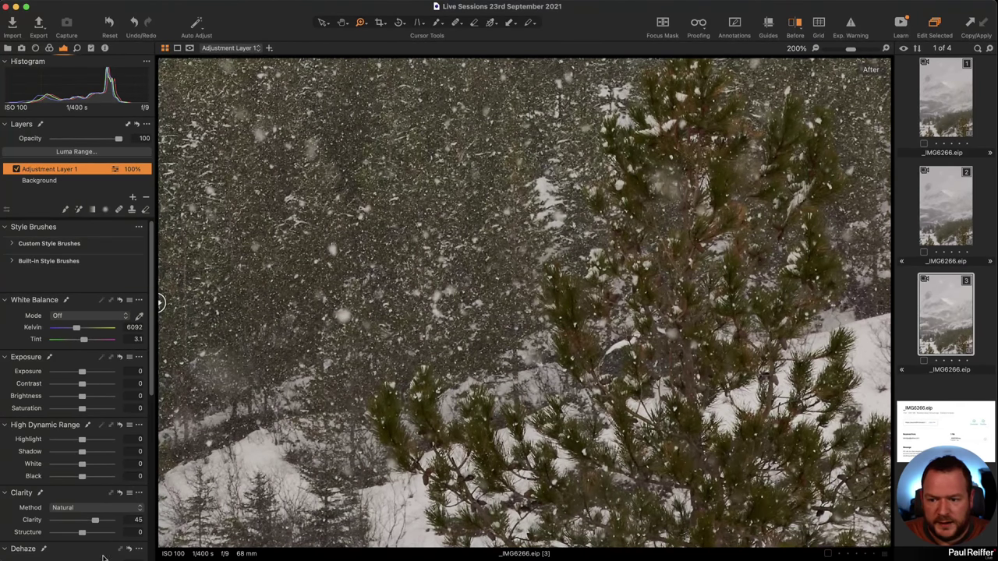
{"action": "left_click_drag", "start_coordinate": [82, 533], "coordinate": [111, 533]}
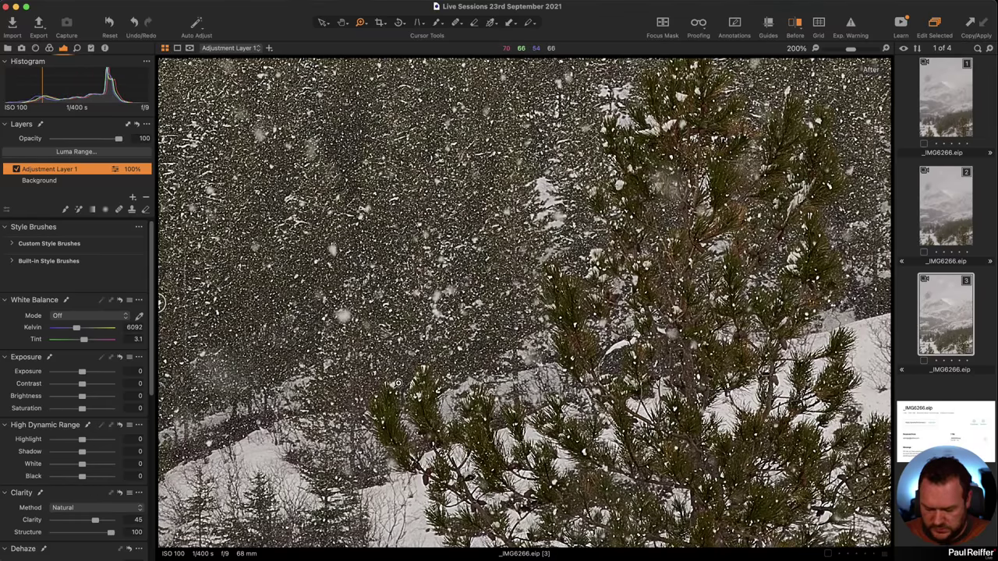
{"action": "key", "text": "super+0"}
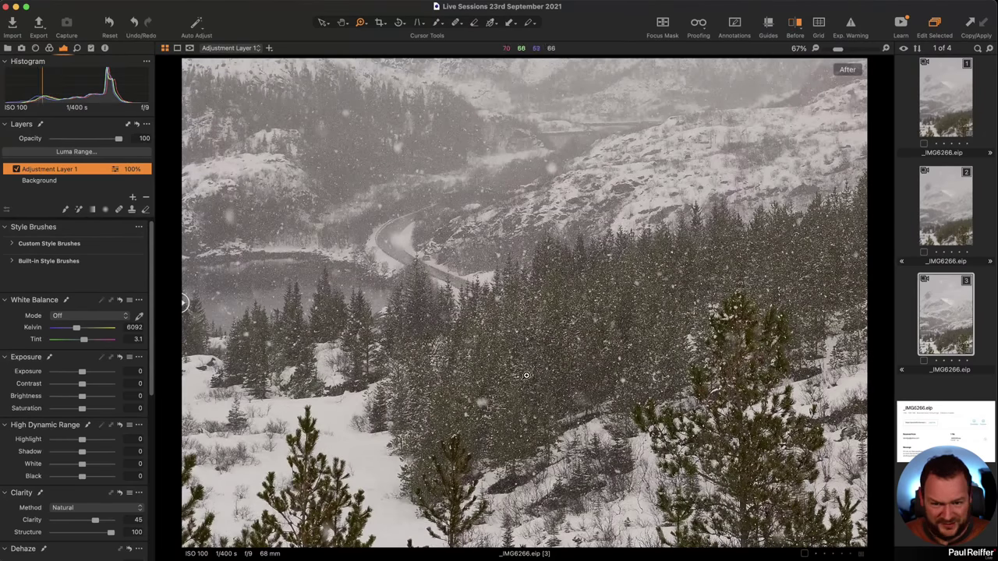
{"action": "left_click_drag", "start_coordinate": [581, 312], "coordinate": [825, 465]}
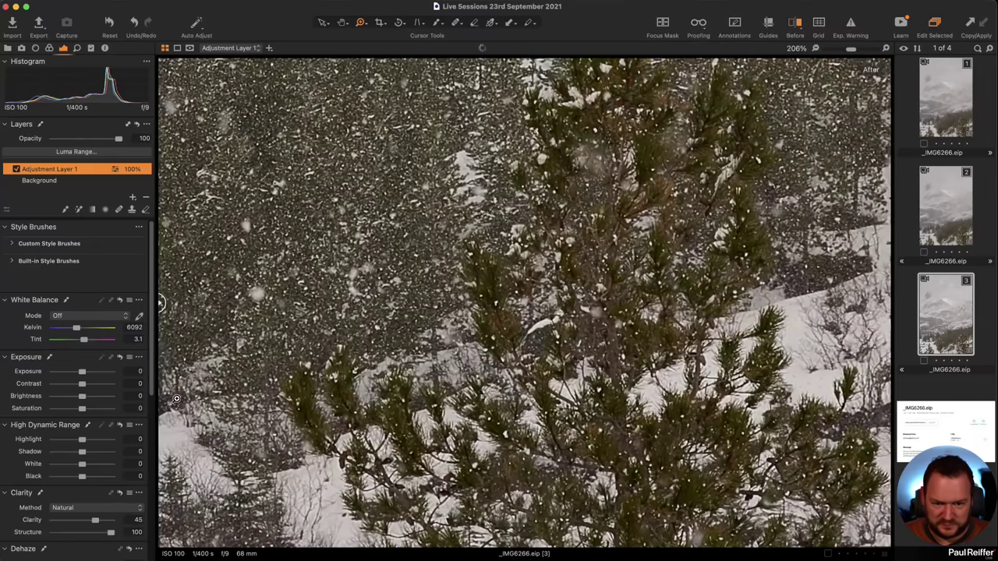
{"action": "left_click_drag", "start_coordinate": [110, 533], "coordinate": [88, 534]}
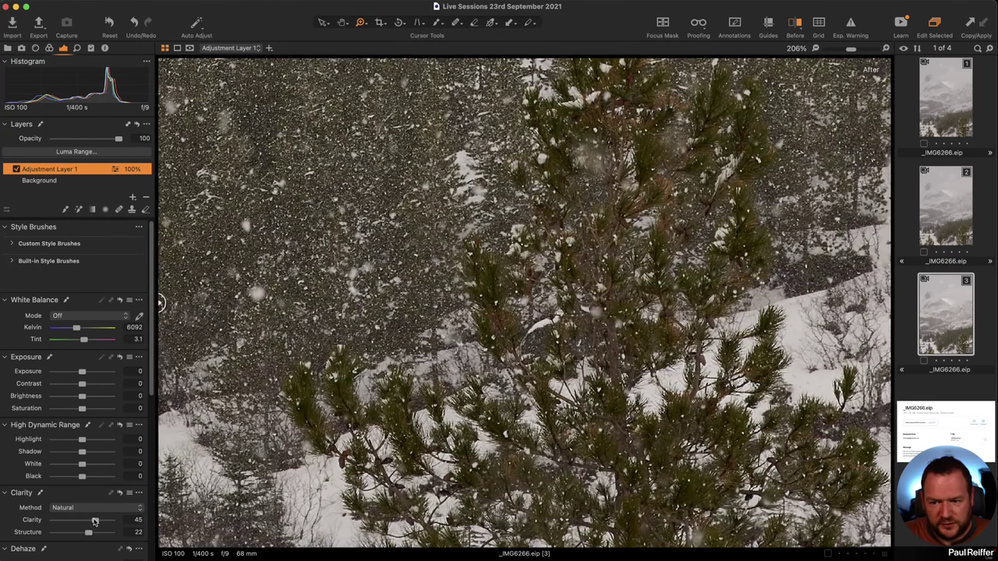
{"action": "left_click_drag", "start_coordinate": [86, 538], "coordinate": [85, 535]}
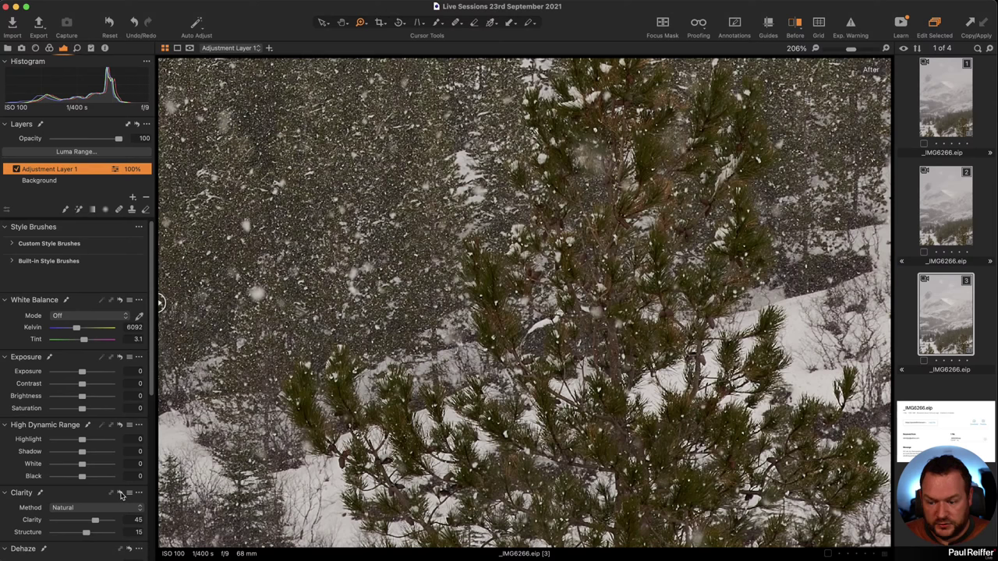
Step: Compare by temporarily resetting Clarity and Structure, then restore the 45 and 15 values
{"action": "left_click", "coordinate": [120, 493]}
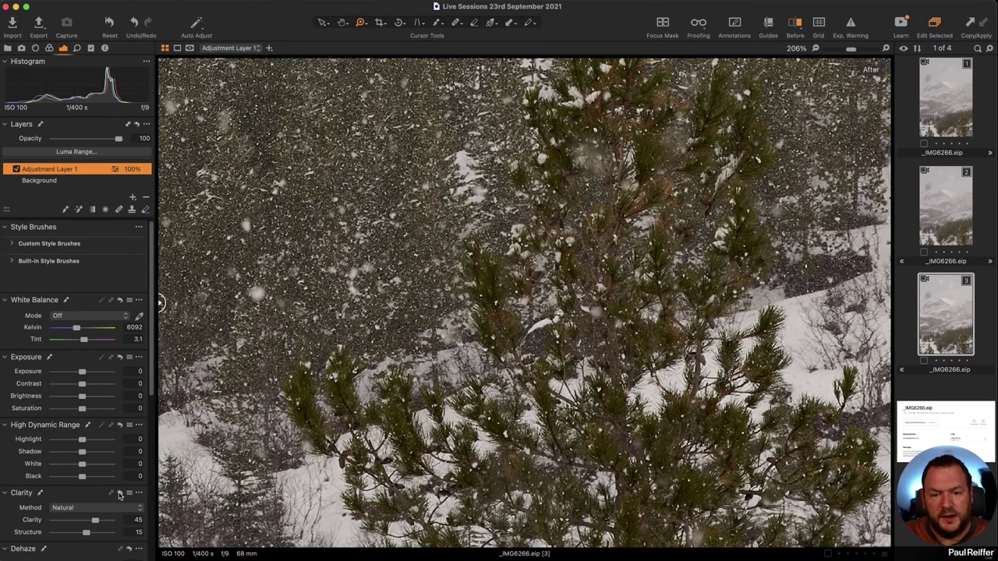
{"action": "left_click", "coordinate": [119, 493]}
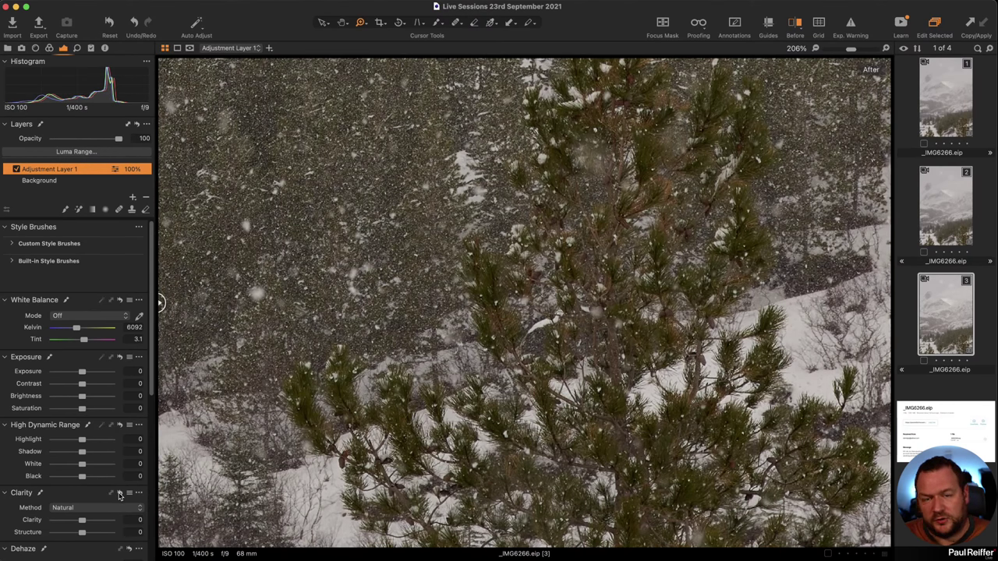
{"action": "left_click_drag", "start_coordinate": [119, 496], "coordinate": [84, 527]}
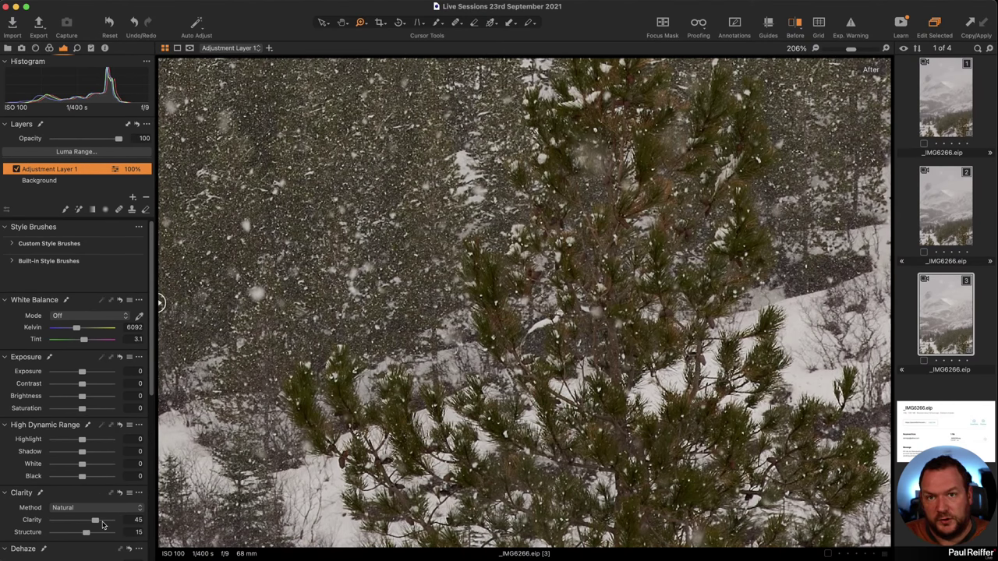
{"action": "left_click", "coordinate": [35, 47]}
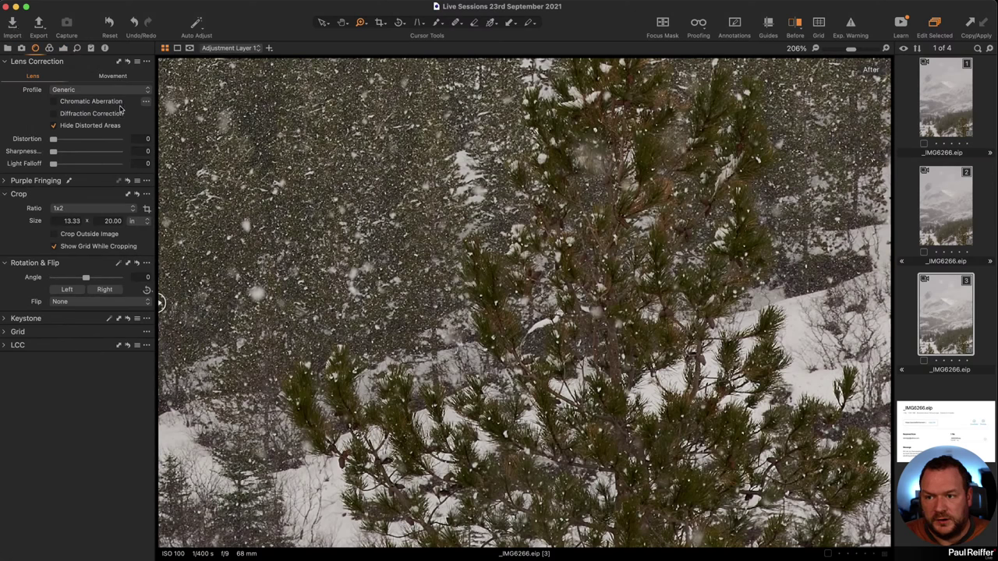
Step: Check the lens profile list, then review the metadata: 6000 x 4000 PENTAX K-70, ISO 100, 1/400 s, f/9
{"action": "left_click", "coordinate": [74, 90]}
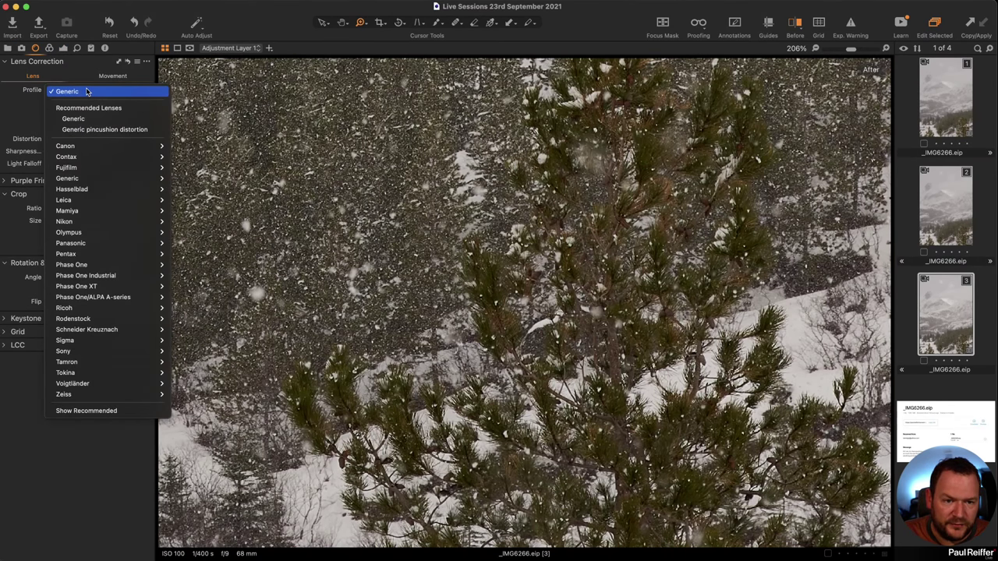
{"action": "left_click", "coordinate": [20, 120]}
{"action": "left_click", "coordinate": [105, 48]}
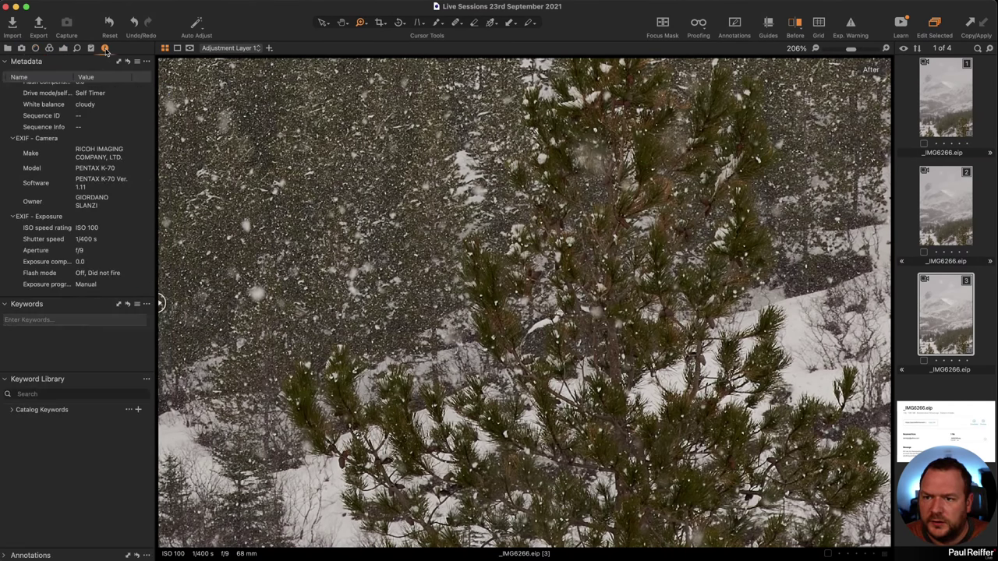
{"action": "scroll", "coordinate": [107, 171], "scroll_direction": "up", "scroll_amount": 5}
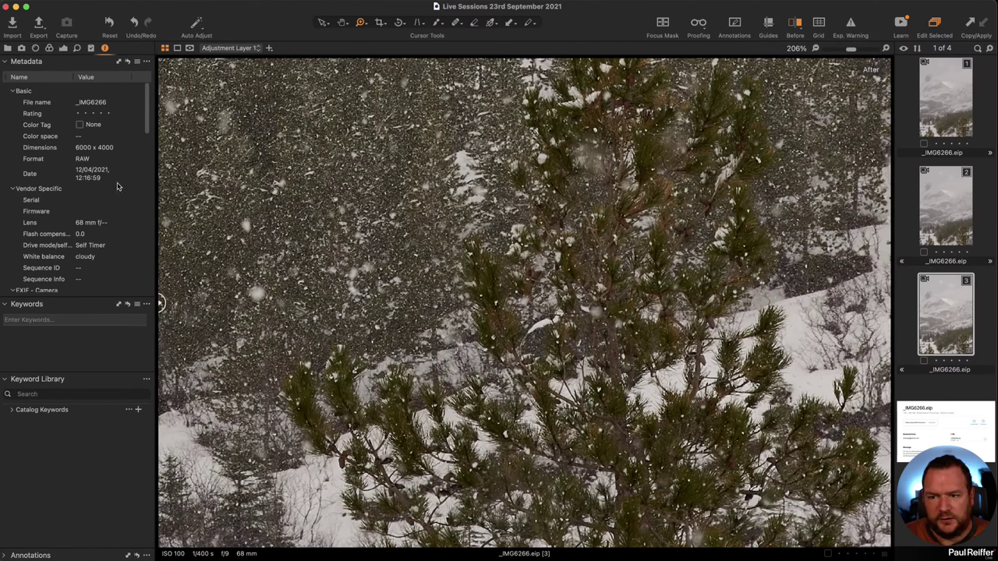
{"action": "scroll", "coordinate": [91, 169], "scroll_direction": "down", "scroll_amount": 3}
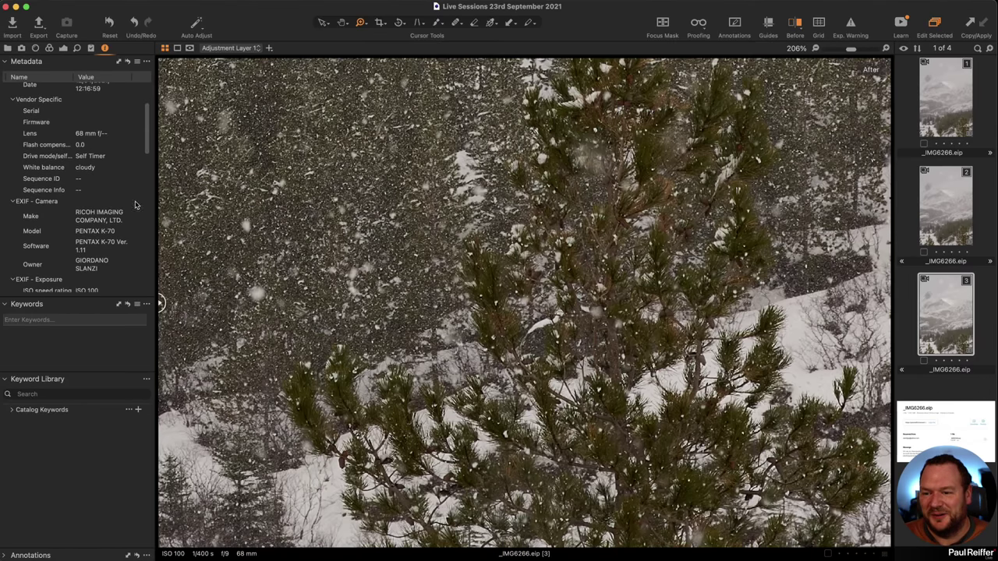
{"action": "scroll", "coordinate": [92, 248], "scroll_direction": "down", "scroll_amount": 3}
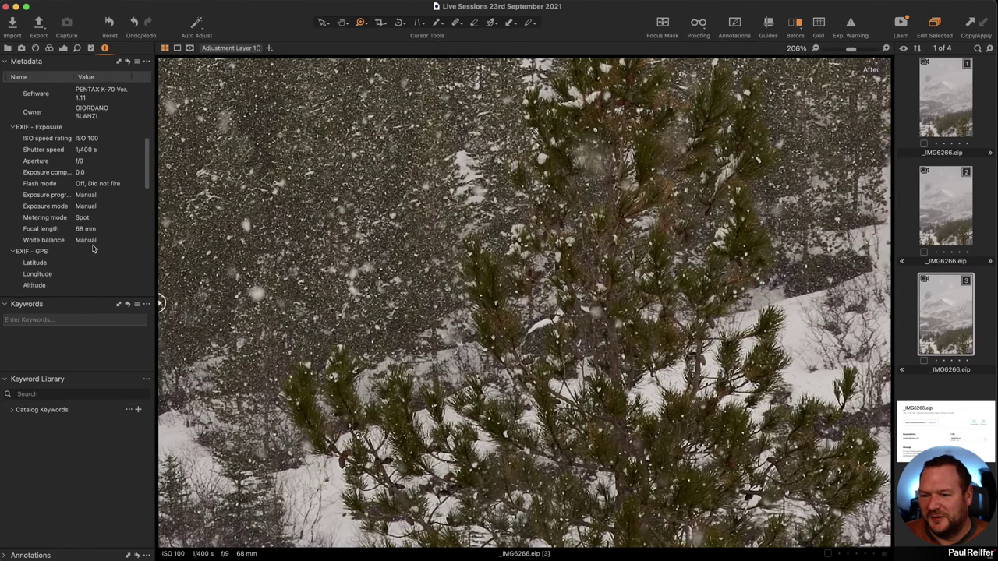
{"action": "scroll", "coordinate": [62, 156], "scroll_direction": "up", "scroll_amount": 6}
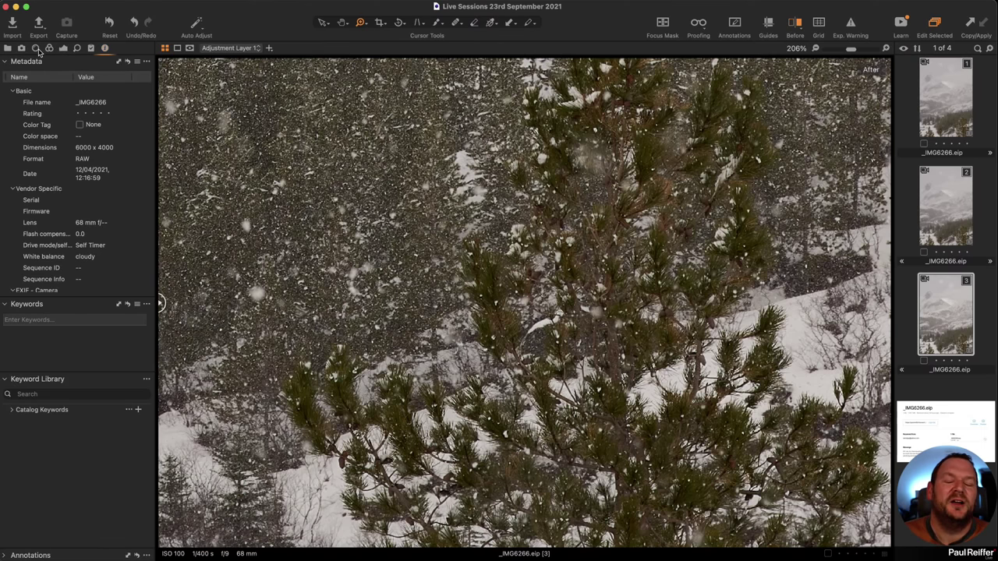
Step: Turn on Chromatic Aberration correction, try Diffraction Correction on and off, then return to the layers
{"action": "left_click", "coordinate": [36, 49]}
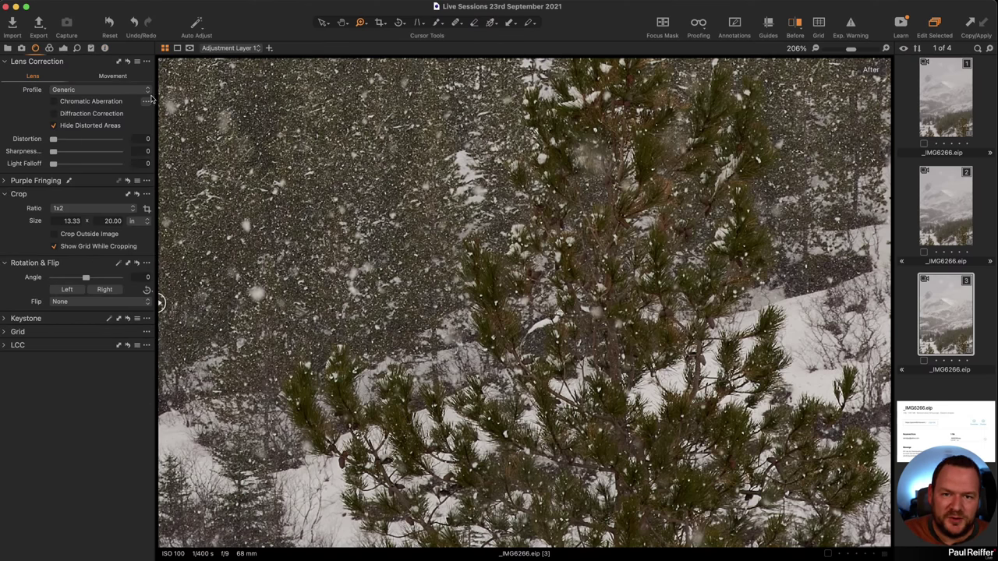
{"action": "left_click", "coordinate": [91, 104]}
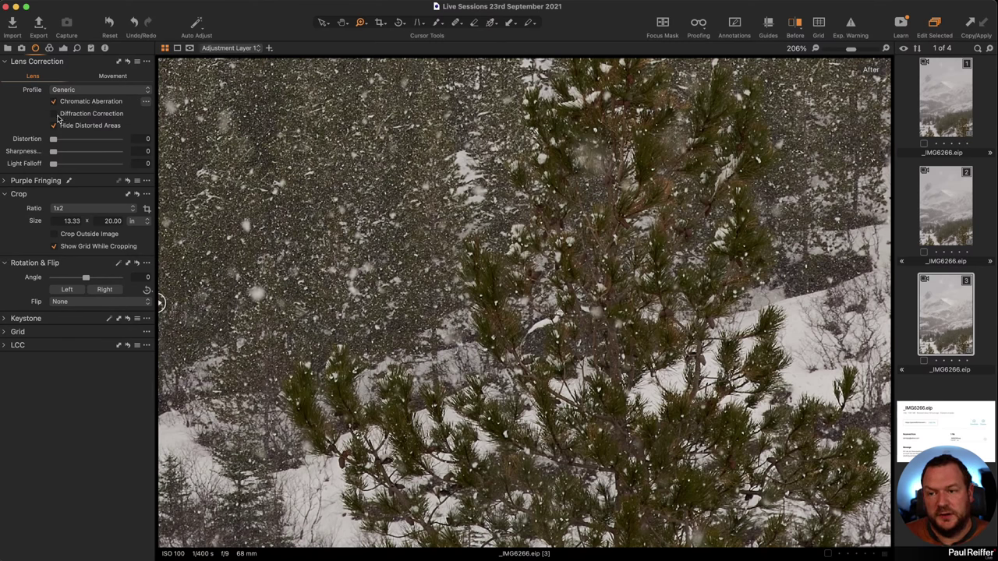
{"action": "left_click", "coordinate": [55, 114]}
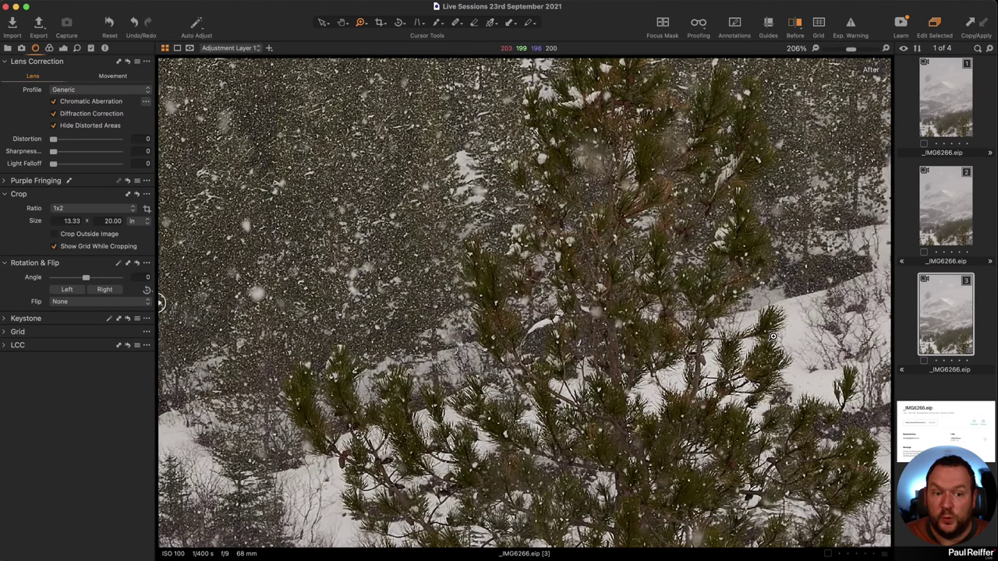
{"action": "left_click", "coordinate": [53, 114]}
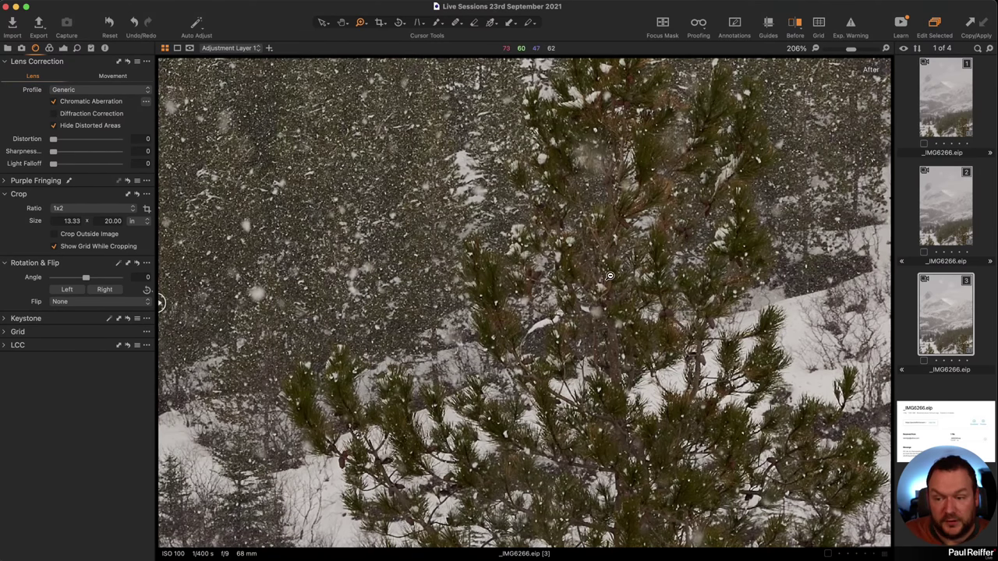
{"action": "scroll", "coordinate": [610, 275], "scroll_direction": "down", "scroll_amount": 5}
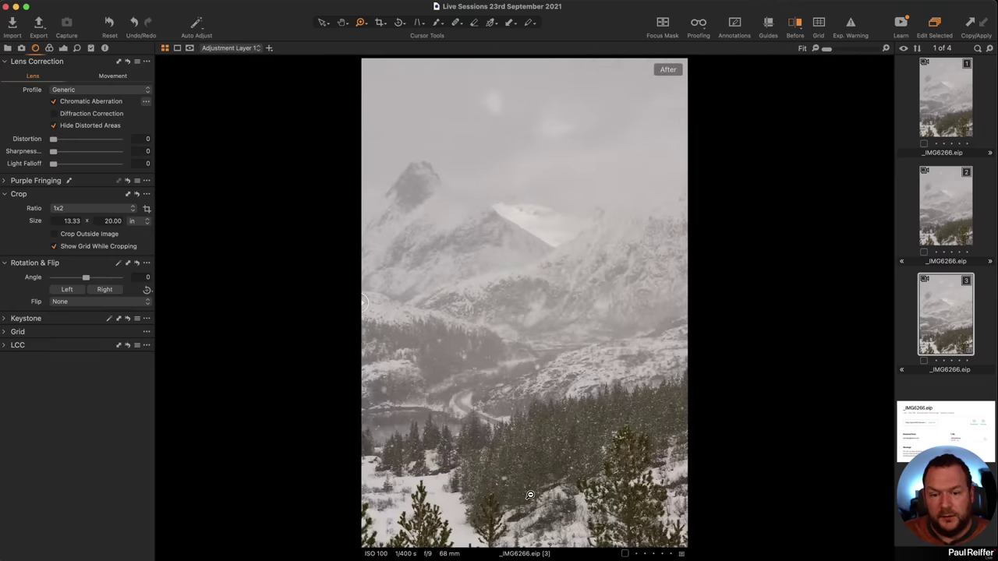
{"action": "scroll", "coordinate": [624, 477], "scroll_direction": "up", "scroll_amount": 1}
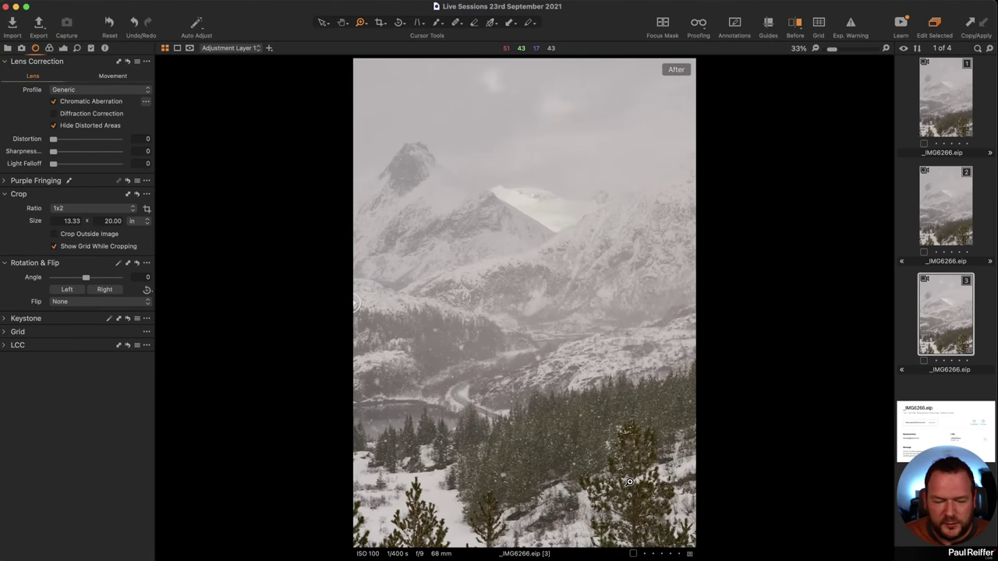
{"action": "scroll", "coordinate": [629, 482], "scroll_direction": "up", "scroll_amount": 1}
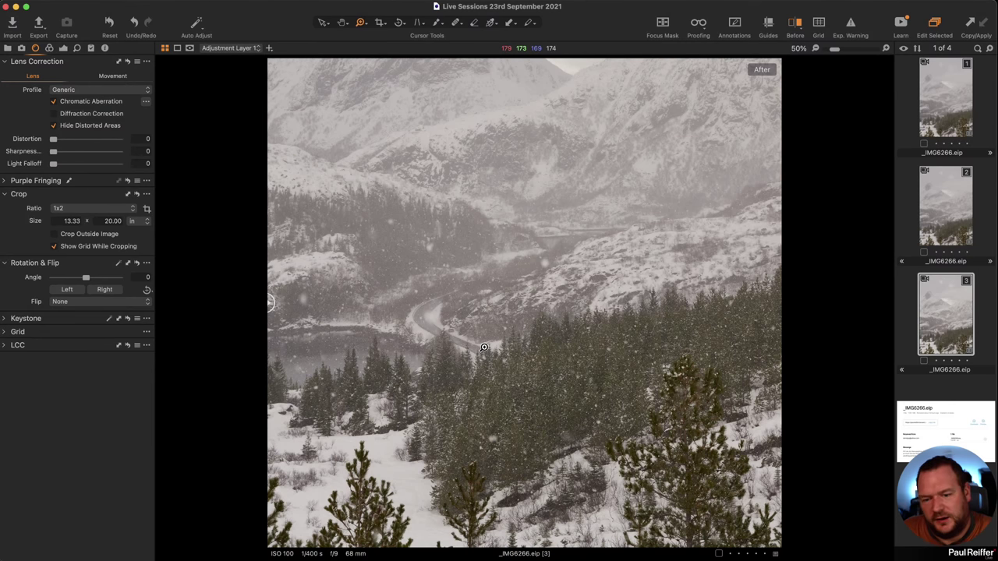
{"action": "scroll", "coordinate": [538, 350], "scroll_direction": "down", "scroll_amount": 2}
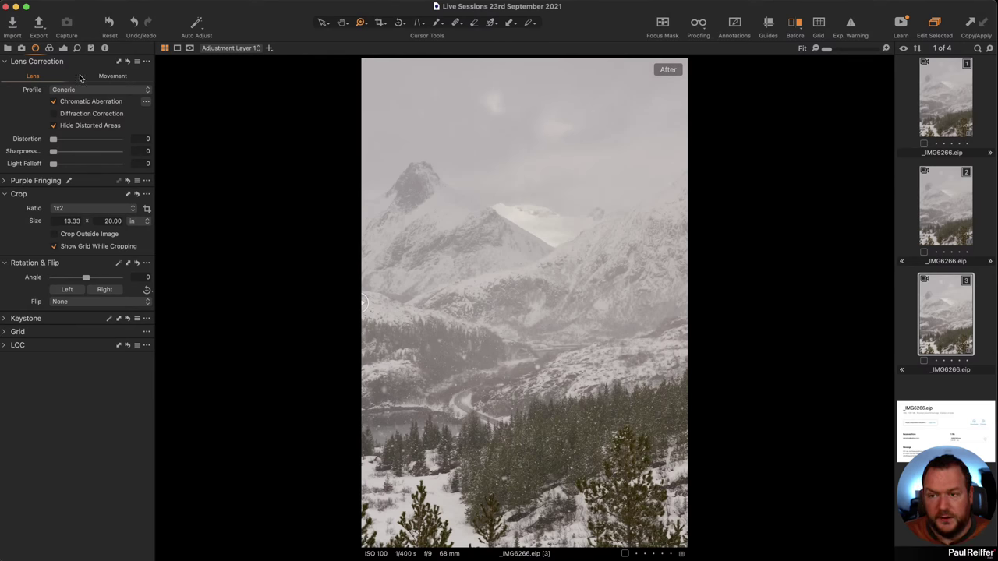
{"action": "left_click", "coordinate": [63, 48]}
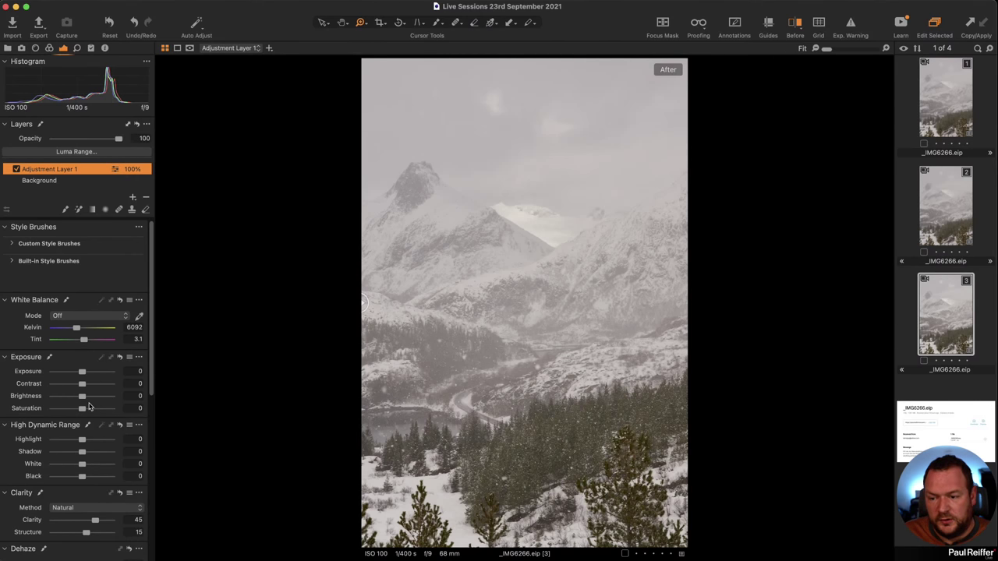
Step: Add a new empty adjustment layer with a vertical linear gradient mask
{"action": "left_click", "coordinate": [133, 200]}
{"action": "left_click", "coordinate": [181, 201]}
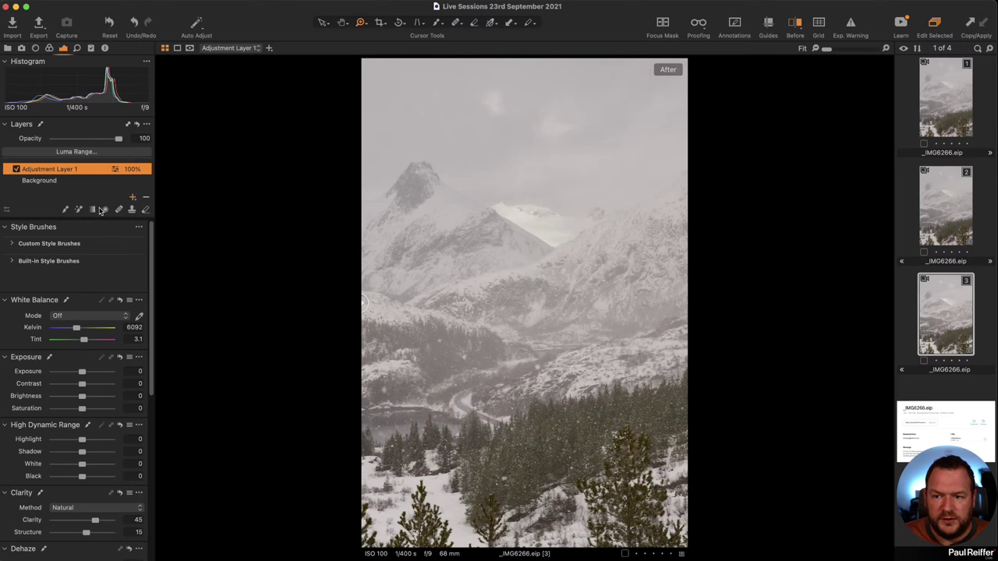
{"action": "left_click", "coordinate": [92, 209]}
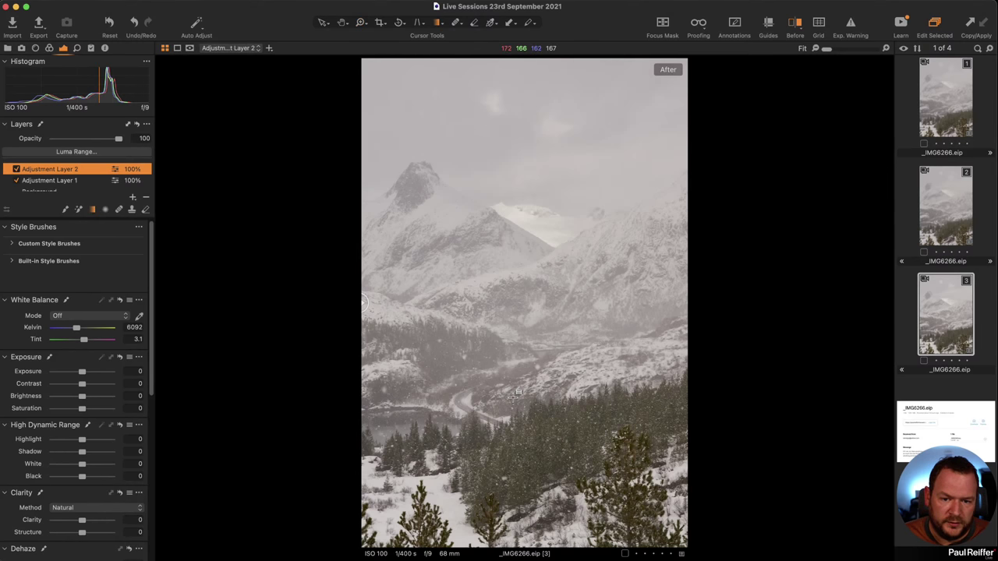
{"action": "left_click_drag", "start_coordinate": [515, 399], "coordinate": [516, 233]}
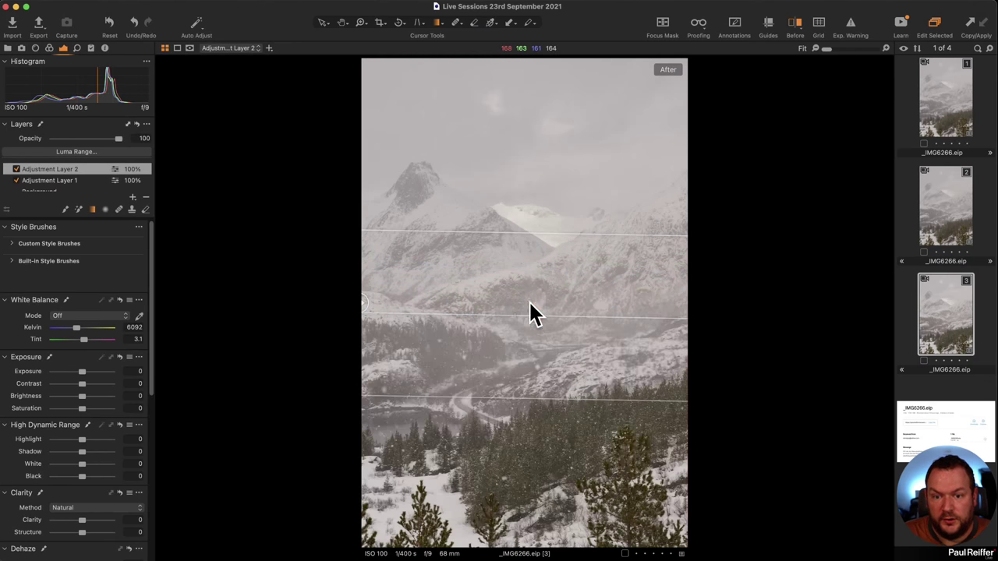
Step: Shift the greens' hue to -7.9 and darken them, set yellows' hue to 5.2, then hide the layer
{"action": "left_click", "coordinate": [49, 47]}
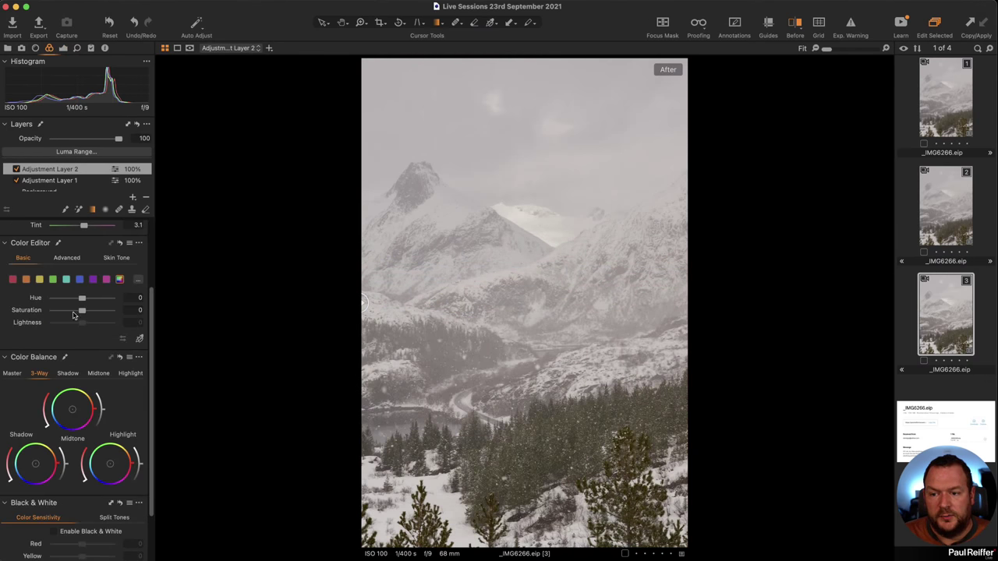
{"action": "left_click", "coordinate": [53, 280]}
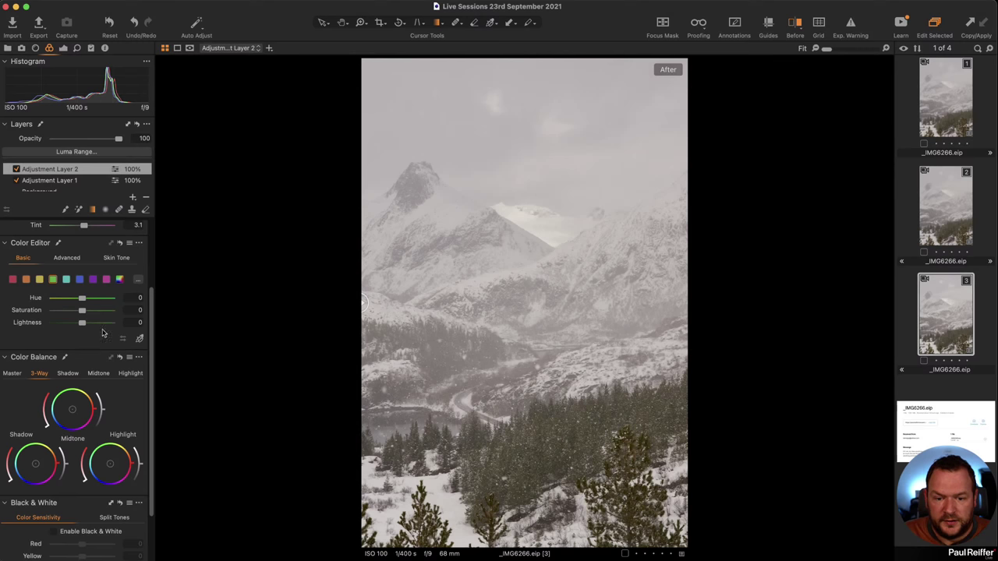
{"action": "left_click_drag", "start_coordinate": [83, 301], "coordinate": [74, 301]}
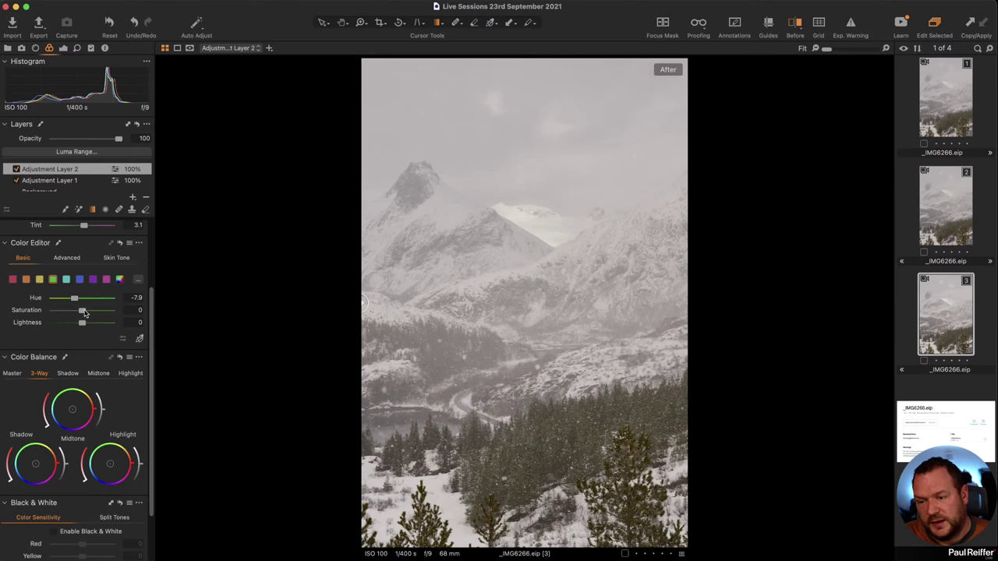
{"action": "left_click_drag", "start_coordinate": [83, 326], "coordinate": [89, 303]}
{"action": "left_click", "coordinate": [40, 281]}
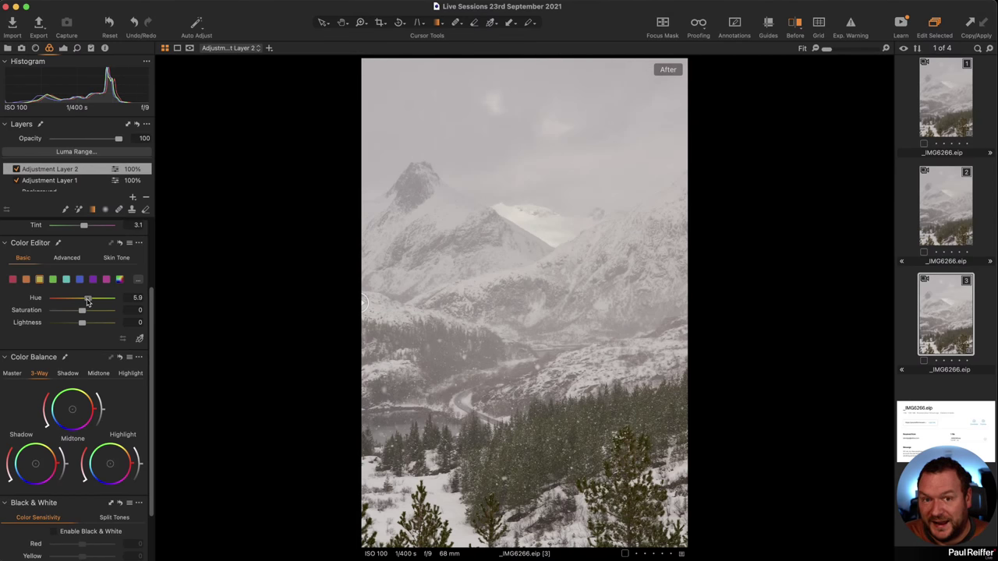
{"action": "left_click_drag", "start_coordinate": [87, 303], "coordinate": [76, 323]}
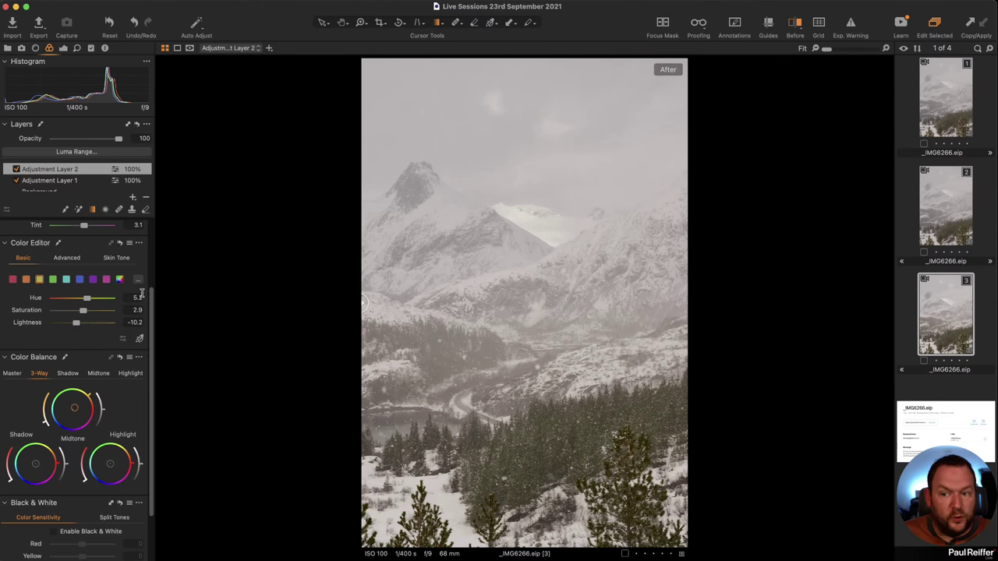
{"action": "left_click", "coordinate": [16, 169]}
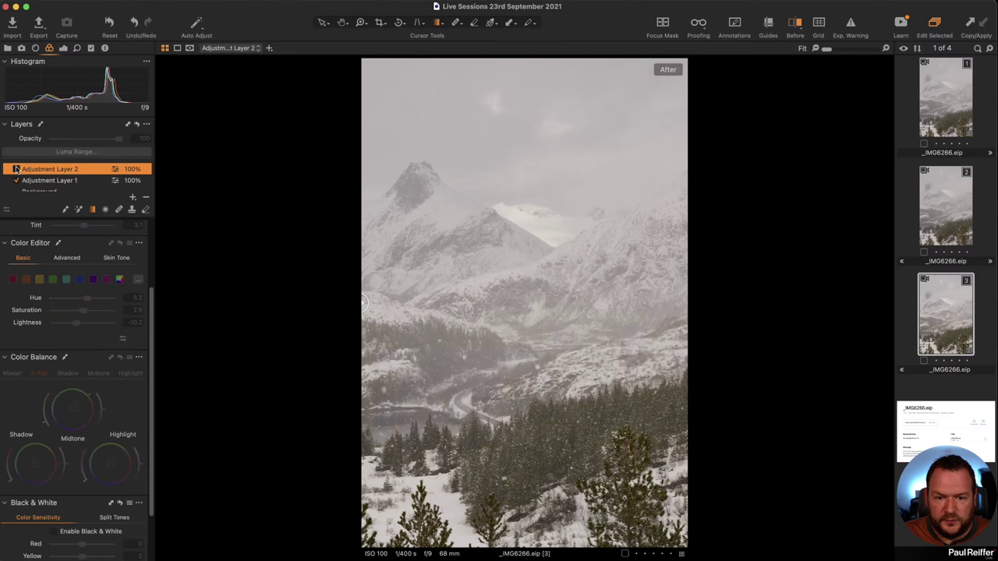
Step: Re-enable Adjustment Layer 2, set Adjustment Layer 1's saturation to -42, and preview Layer 2's gradient mask
{"action": "left_click", "coordinate": [16, 169]}
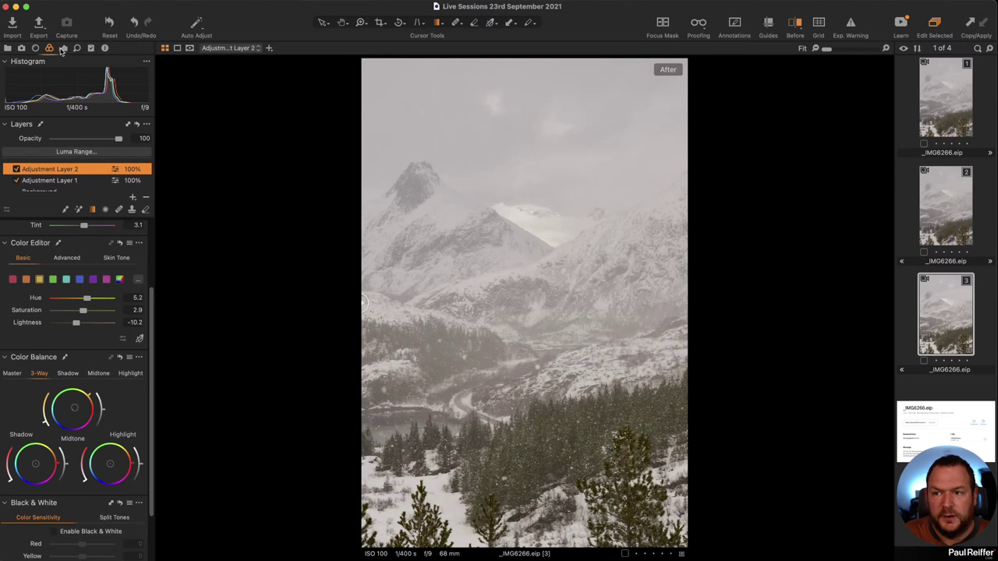
{"action": "left_click", "coordinate": [63, 48]}
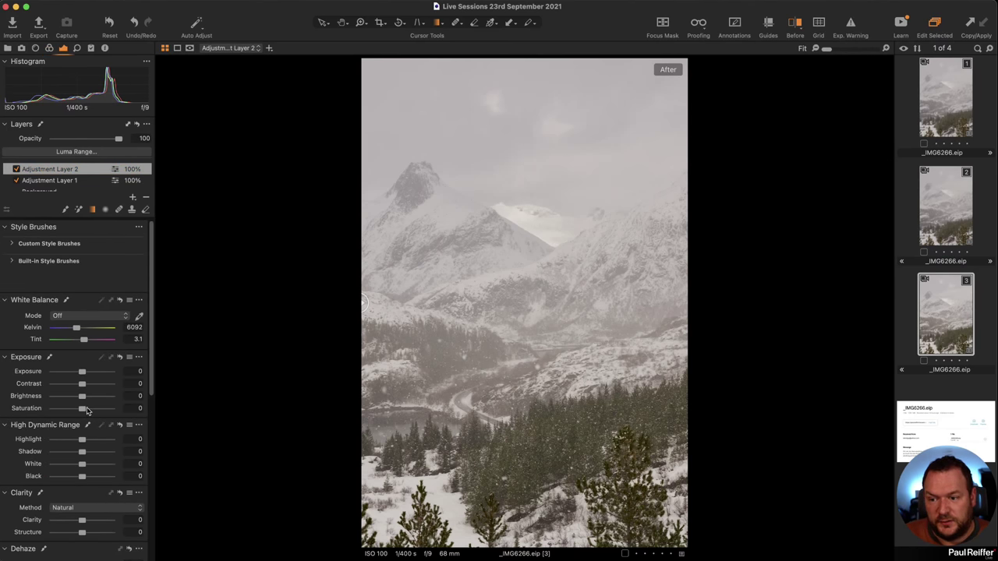
{"action": "left_click", "coordinate": [50, 181]}
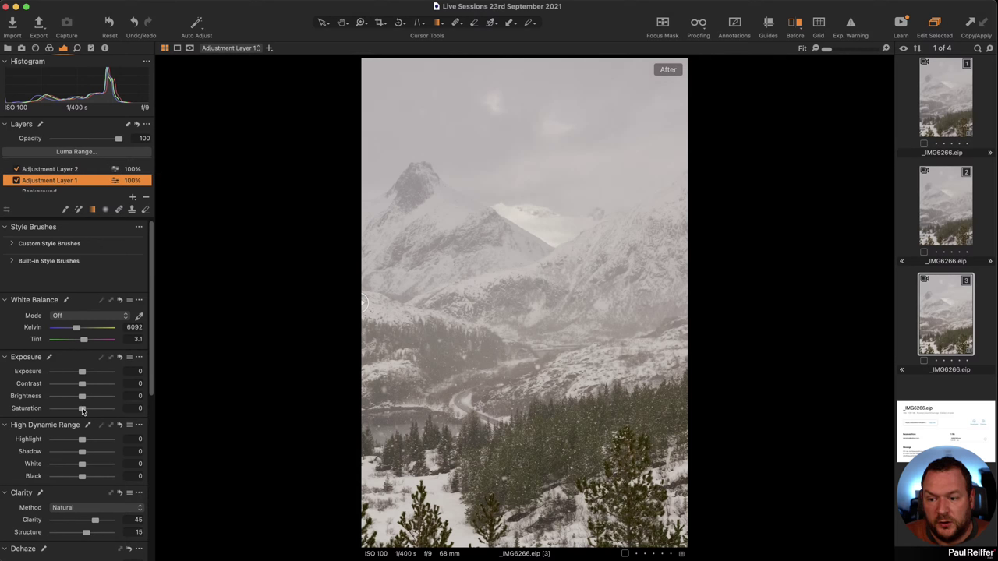
{"action": "left_click_drag", "start_coordinate": [82, 411], "coordinate": [70, 411]}
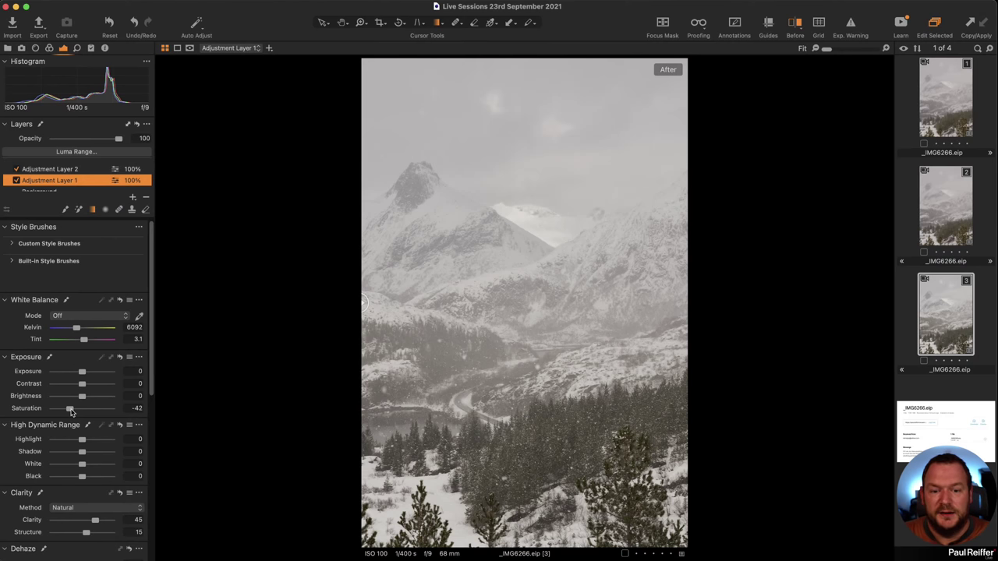
{"action": "left_click", "coordinate": [82, 170]}
{"action": "left_click", "coordinate": [91, 211]}
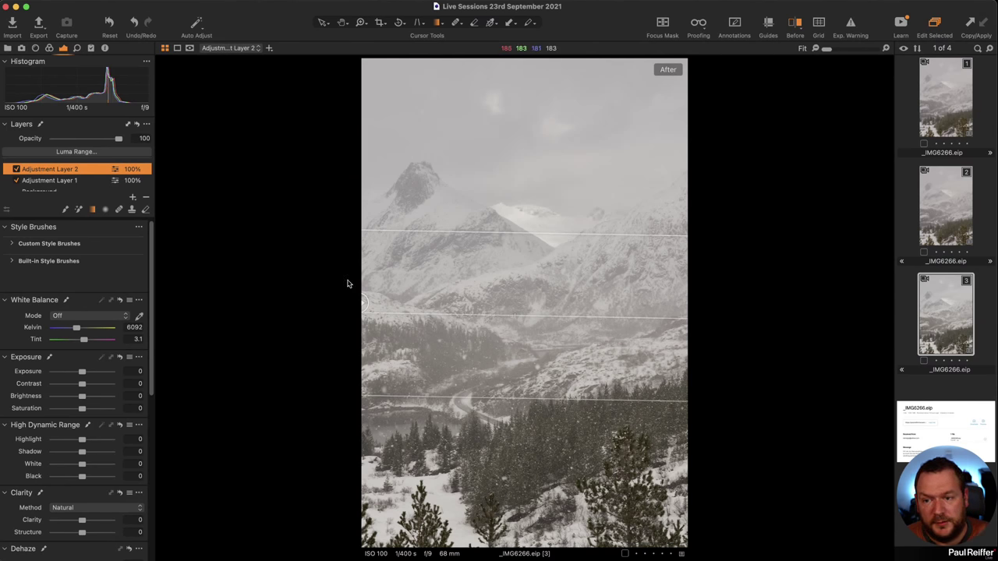
Step: Rename Adjustment Layer 2 to 'Foreground - Greens' and Adjustment Layer 1 to 'Master Filled Layer'
{"action": "left_click", "coordinate": [106, 212]}
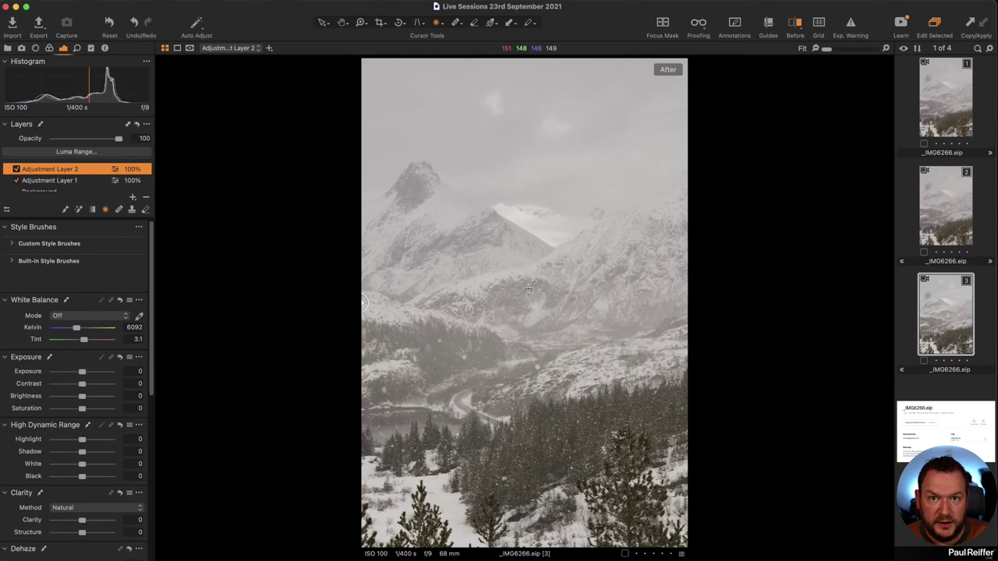
{"action": "double_click", "coordinate": [68, 170]}
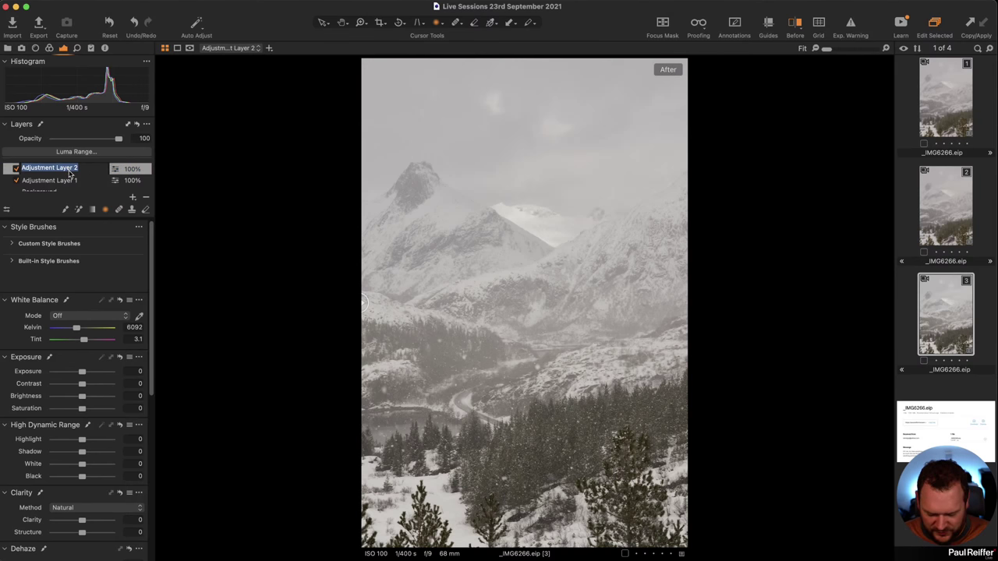
{"action": "type", "text": "Foreground - Greens"}
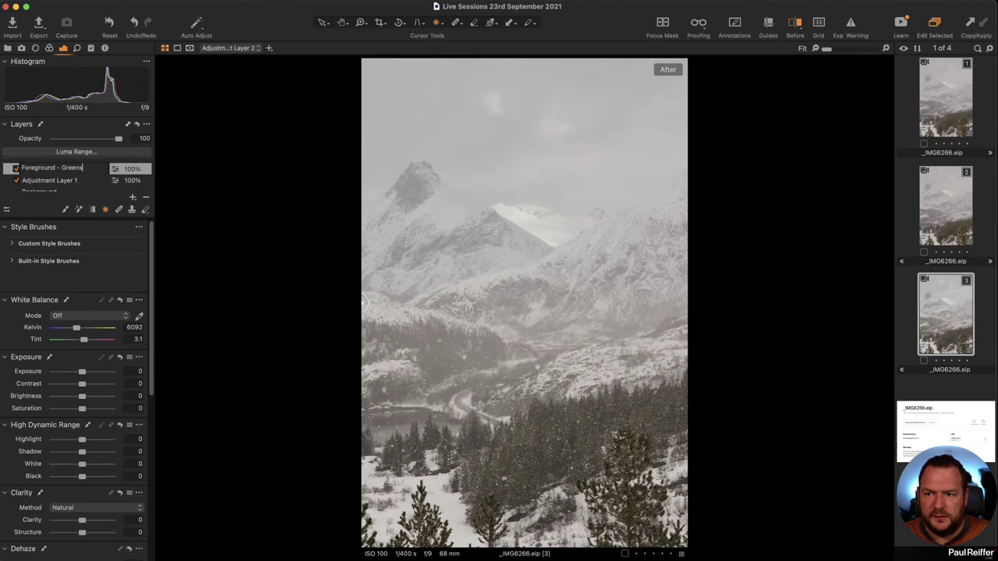
{"action": "key", "text": "Return"}
{"action": "left_click", "coordinate": [70, 181]}
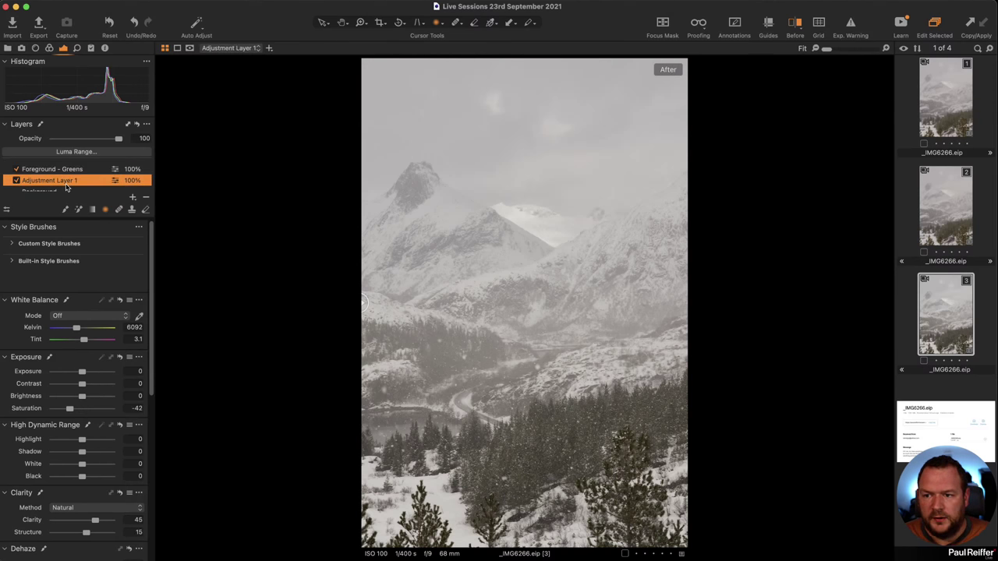
{"action": "double_click", "coordinate": [68, 184]}
{"action": "type", "text": "Mas"}
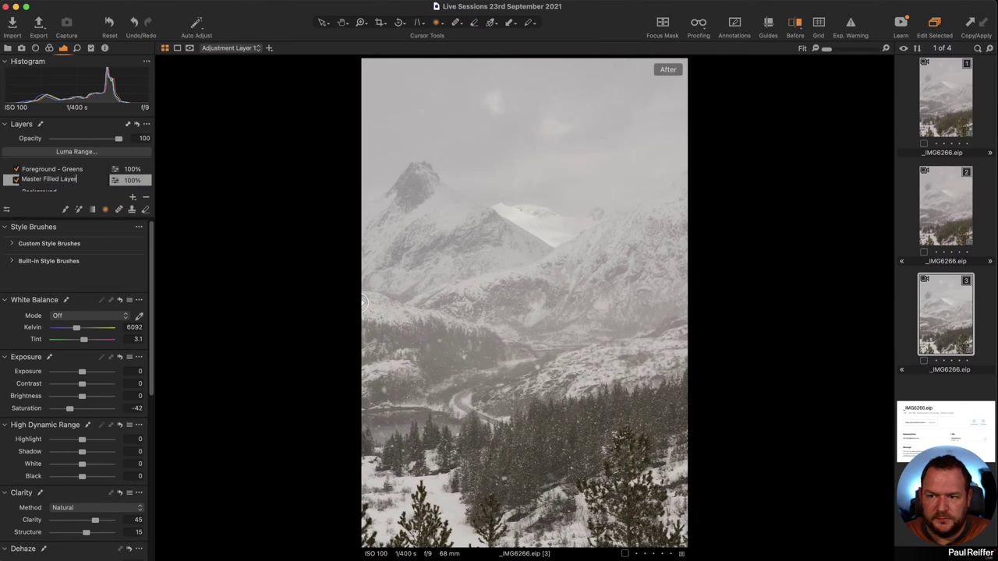
{"action": "key", "text": "Return"}
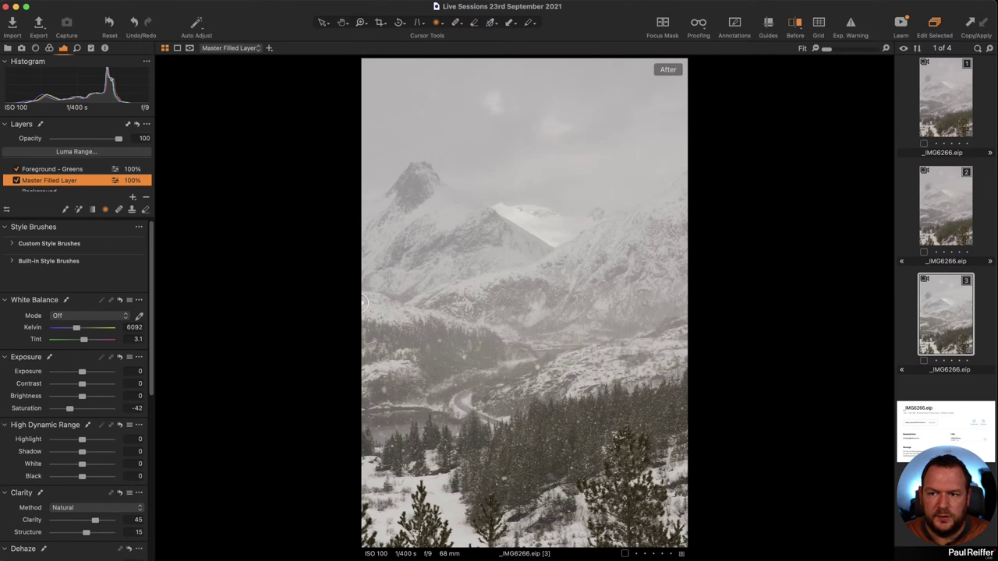
Step: Add a new adjustment layer named 'Mountains'
{"action": "left_click", "coordinate": [133, 197]}
{"action": "double_click", "coordinate": [60, 172]}
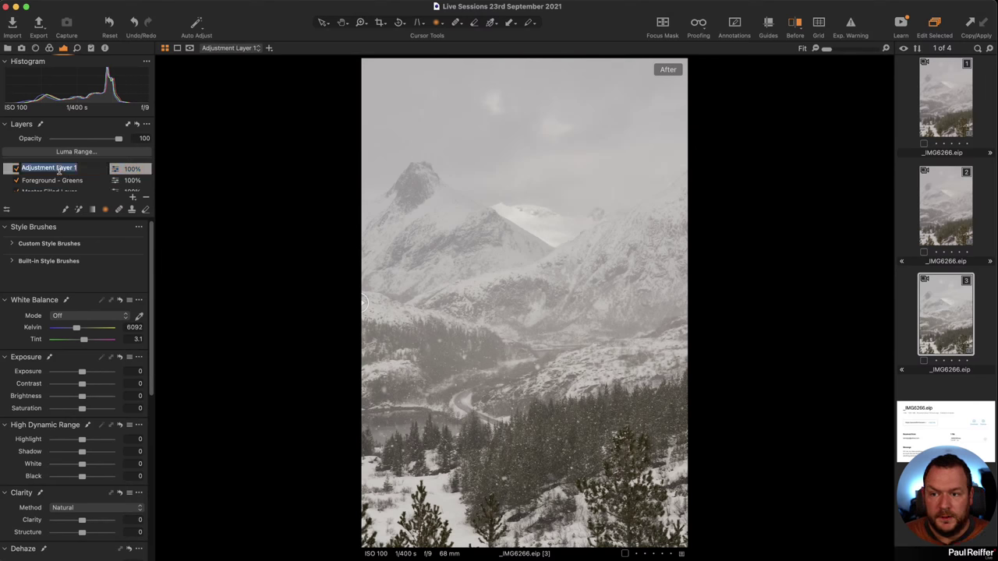
{"action": "type", "text": "Mountains"}
{"action": "key", "text": "Return"}
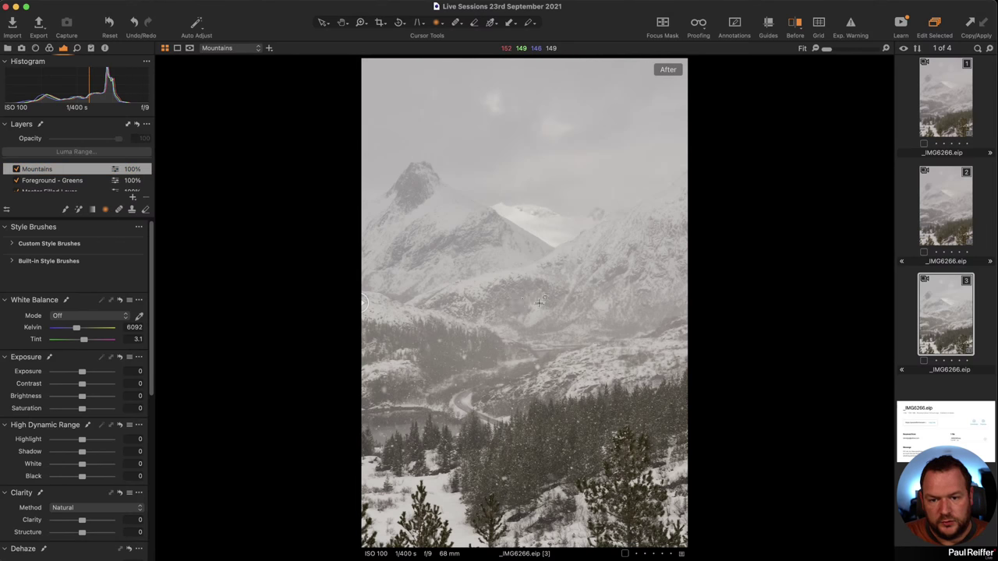
Step: Draw a radial gradient mask on the Mountains layer, invert it, and enlarge and lower it slightly
{"action": "left_click_drag", "start_coordinate": [511, 303], "coordinate": [512, 475]}
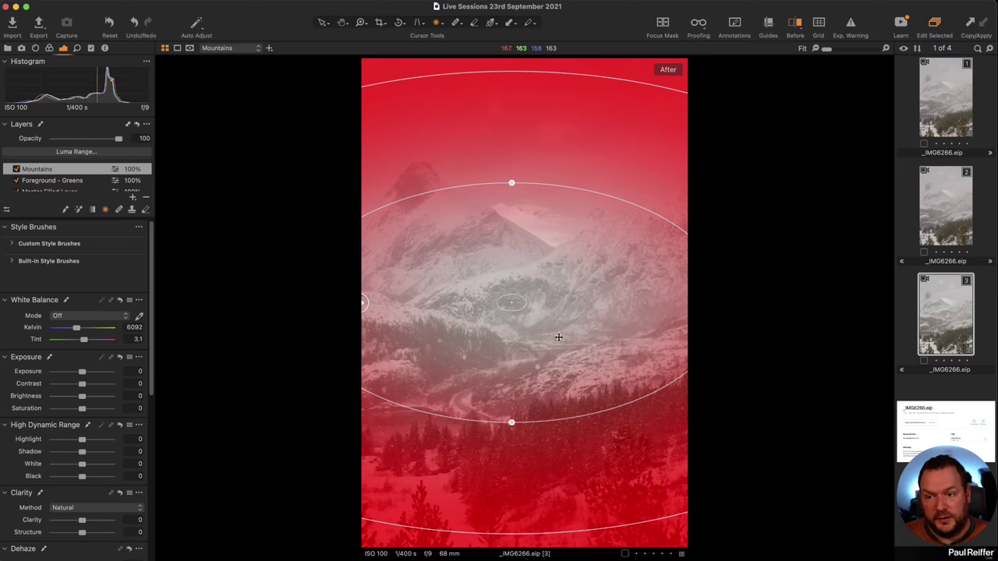
{"action": "right_click", "coordinate": [66, 172]}
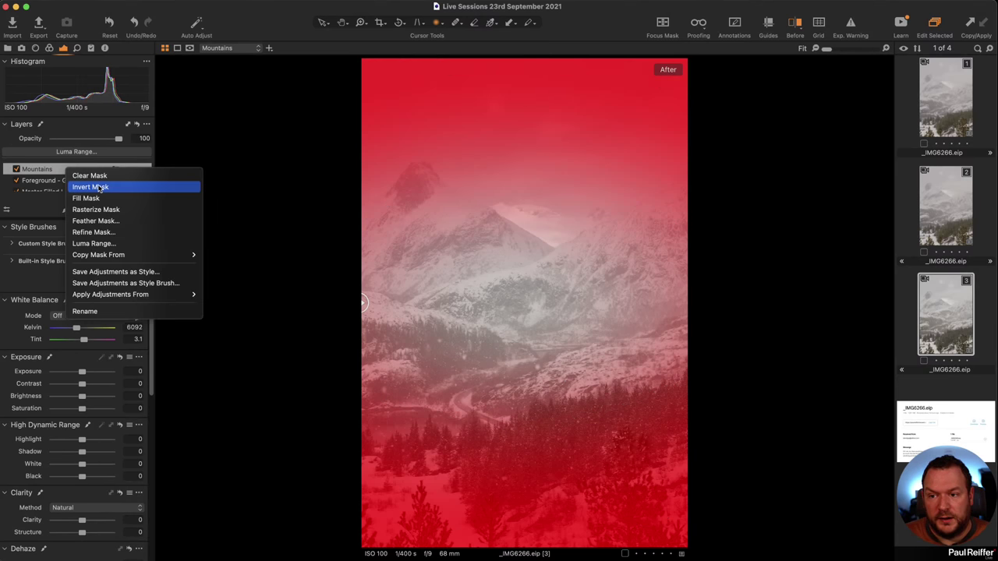
{"action": "left_click", "coordinate": [100, 185]}
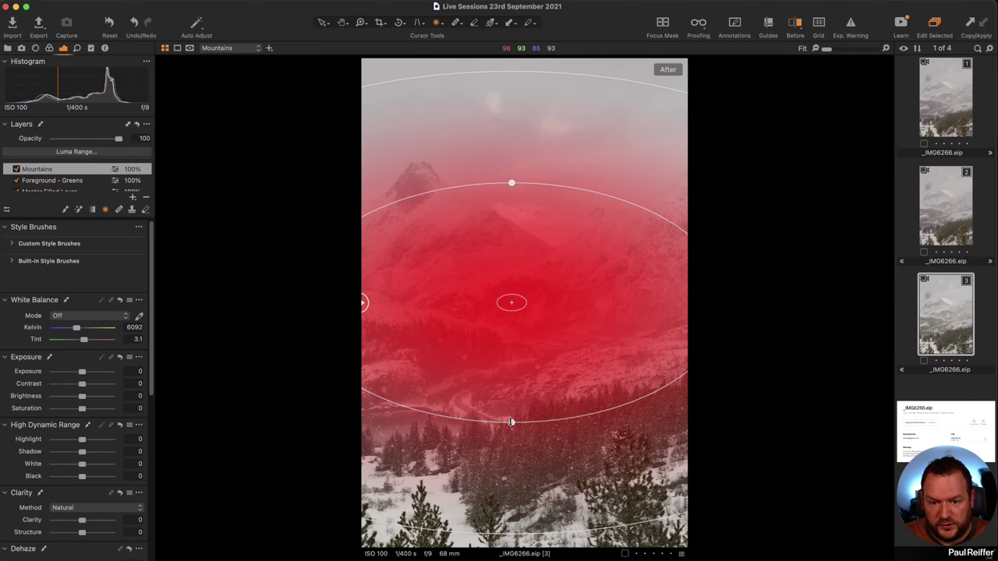
{"action": "left_click_drag", "start_coordinate": [511, 422], "coordinate": [512, 432]}
{"action": "left_click_drag", "start_coordinate": [562, 357], "coordinate": [563, 368]}
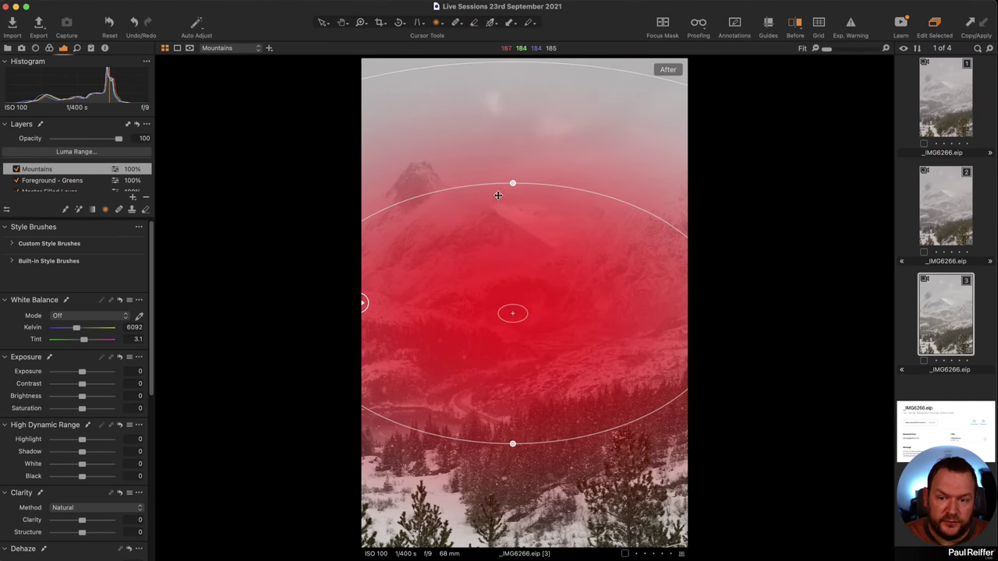
Step: Hide the mask overlay and set Highlight -31, White -14 and Clarity 49
{"action": "key", "text": "m"}
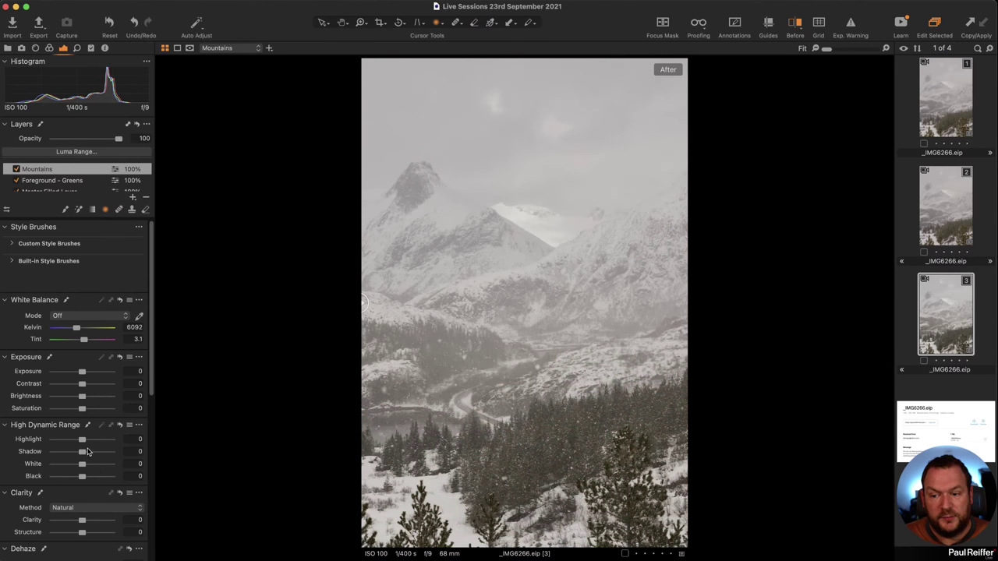
{"action": "left_click_drag", "start_coordinate": [84, 442], "coordinate": [76, 466]}
{"action": "left_click_drag", "start_coordinate": [82, 520], "coordinate": [96, 523]}
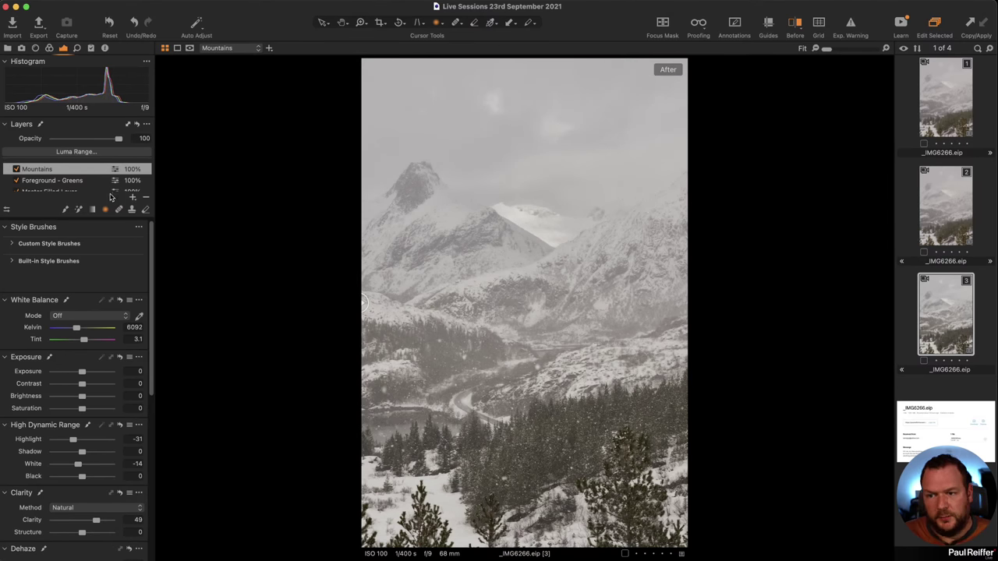
Step: Pick the built-in Enhancements style brush Deep Sky and bring up its brush settings over the image
{"action": "left_click", "coordinate": [12, 262]}
{"action": "left_click", "coordinate": [21, 284]}
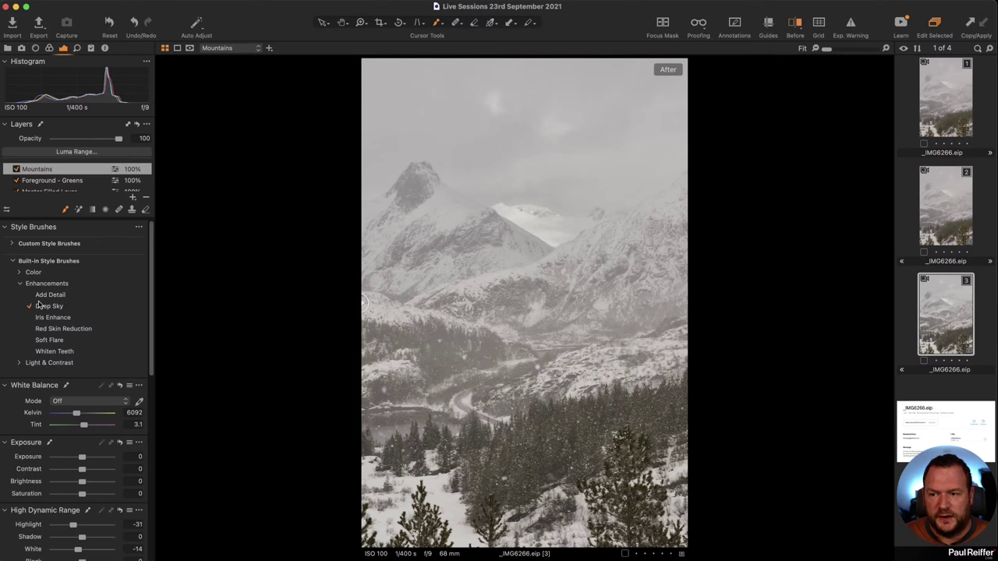
{"action": "left_click", "coordinate": [139, 226]}
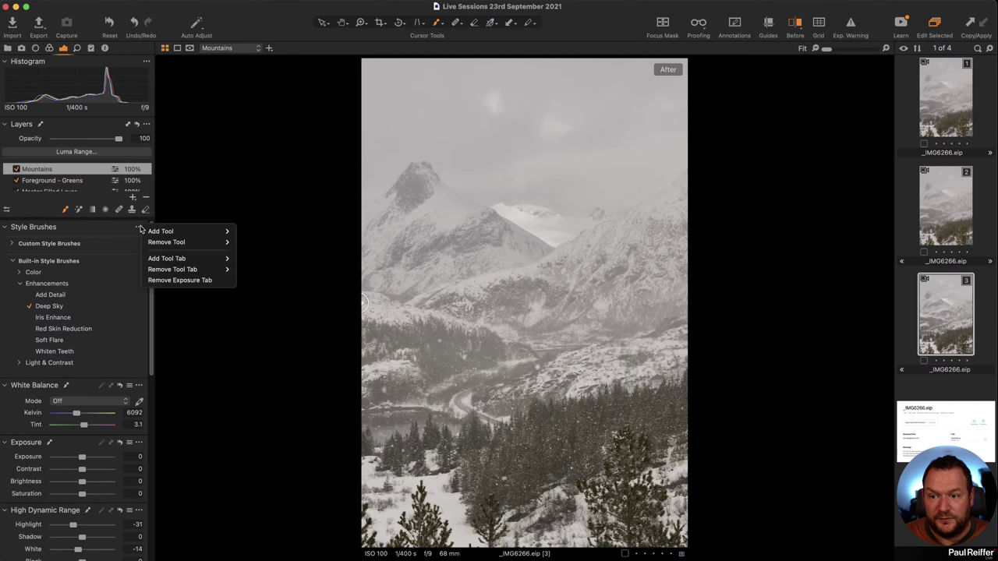
{"action": "mouse_move", "coordinate": [182, 232]}
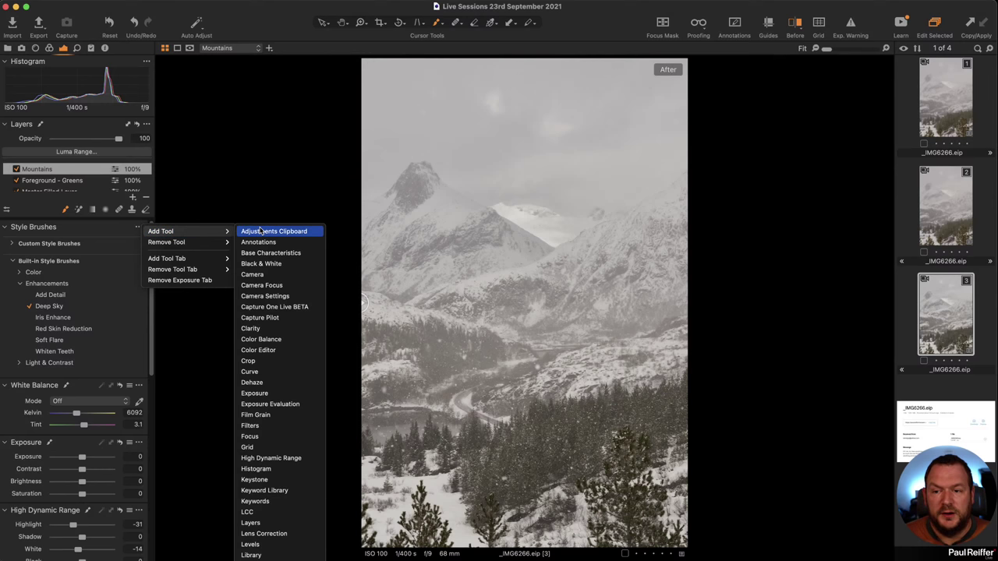
{"action": "left_click", "coordinate": [145, 63]}
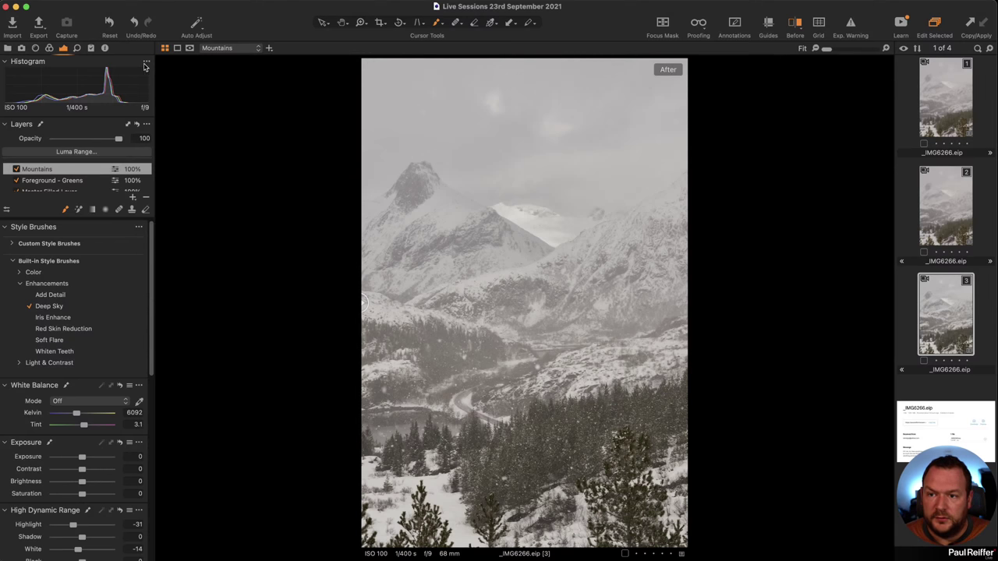
{"action": "left_click", "coordinate": [146, 63]}
{"action": "mouse_move", "coordinate": [199, 72]}
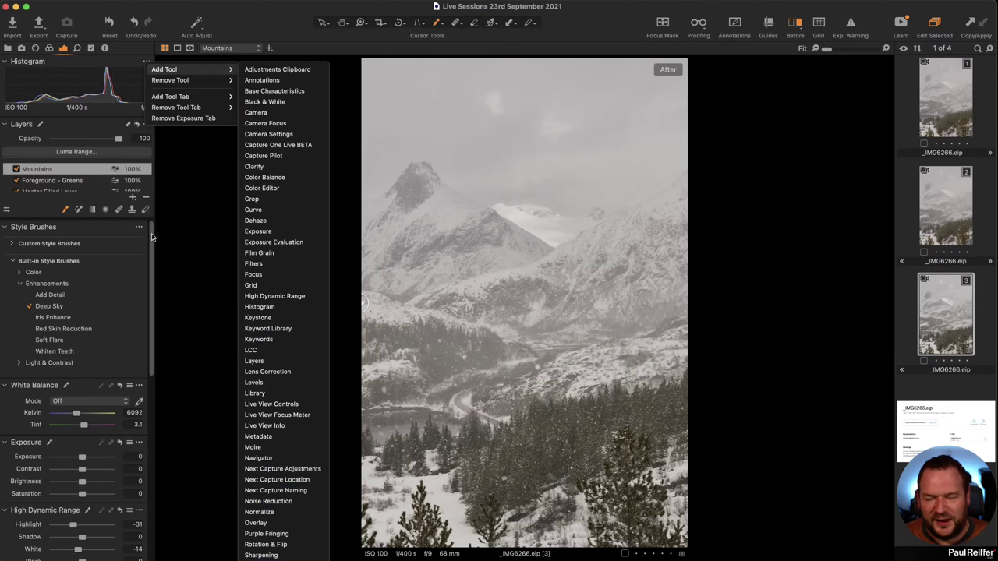
{"action": "left_click", "coordinate": [153, 298]}
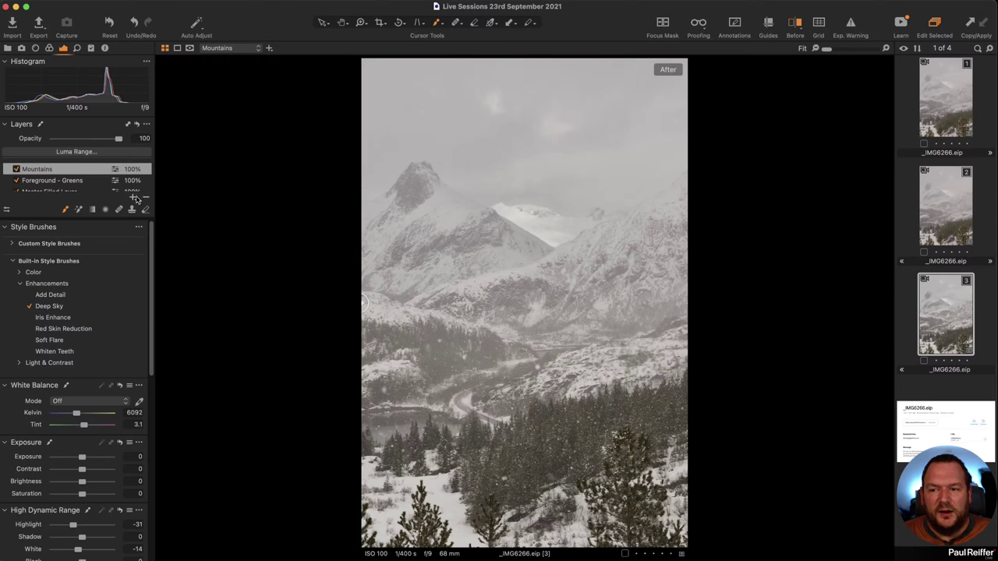
{"action": "right_click", "coordinate": [486, 164]}
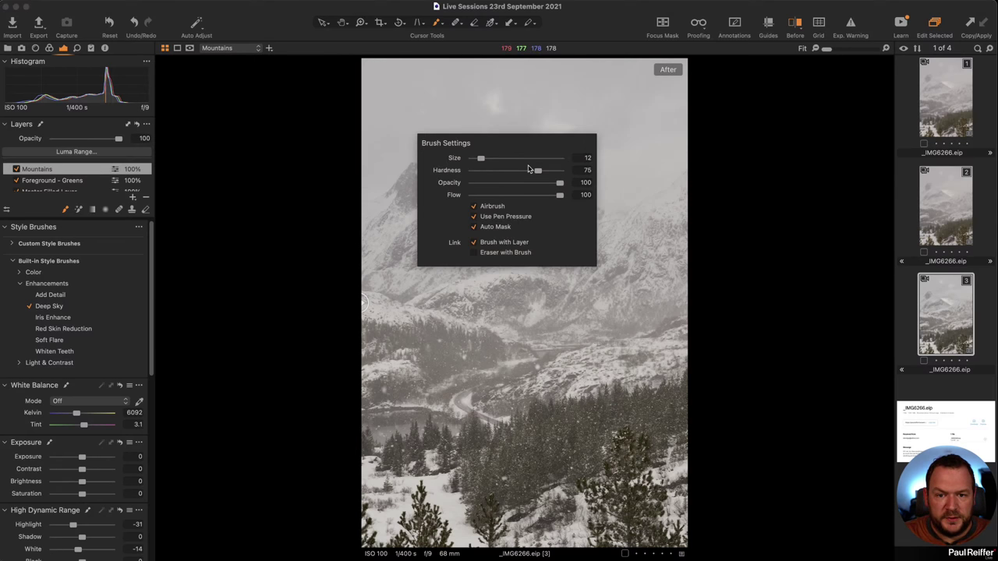
Step: Enlarge the brush to size 884, paint Deep Sky over the sky, and toggle the layer off and on to compare
{"action": "mouse_move", "coordinate": [481, 158]}
{"action": "left_mouse_down"}
{"action": "mouse_move", "coordinate": [515, 159]}
{"action": "mouse_move", "coordinate": [521, 170]}
{"action": "mouse_move", "coordinate": [474, 170]}
{"action": "left_mouse_up"}
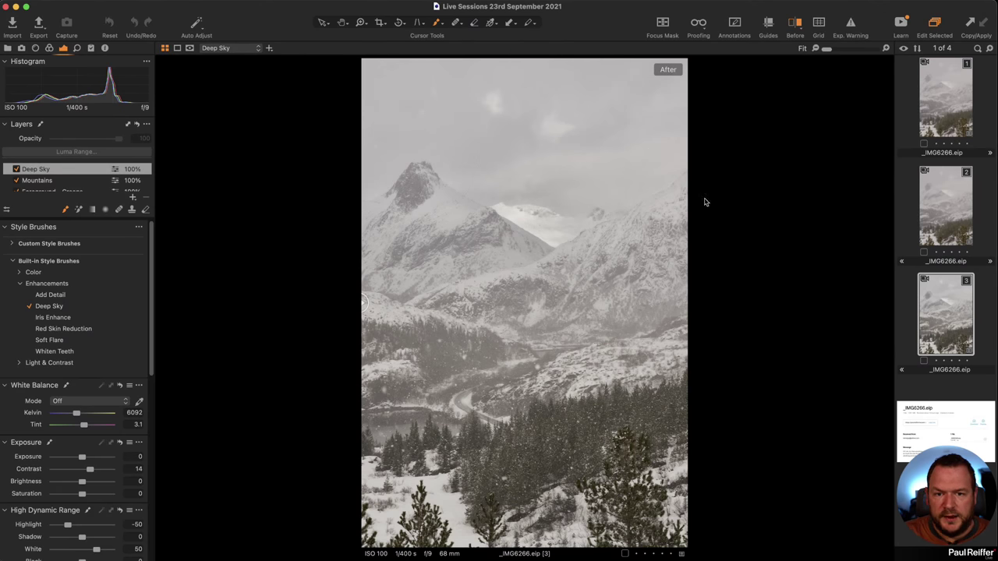
{"action": "left_click", "coordinate": [455, 170]}
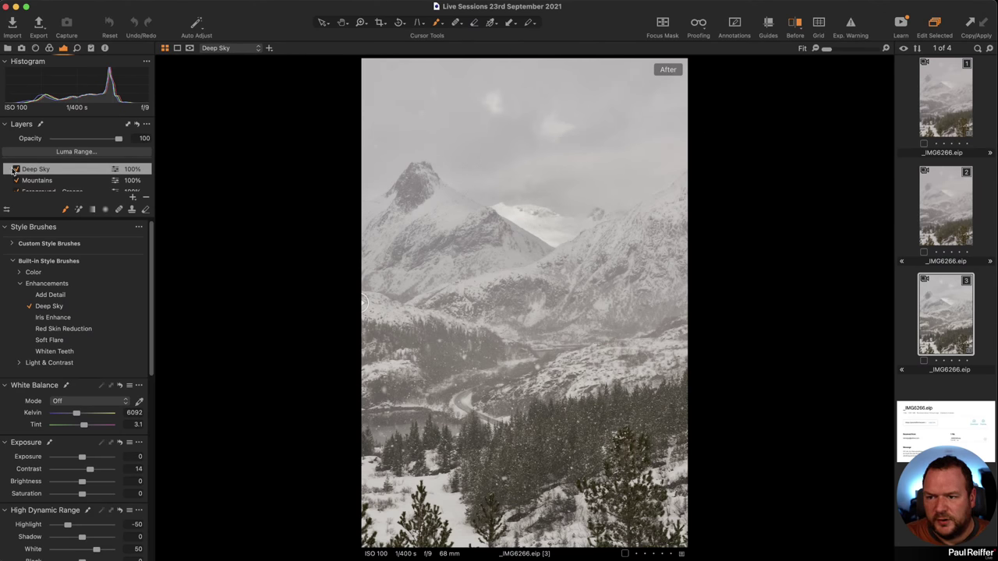
{"action": "left_click", "coordinate": [15, 169]}
{"action": "left_click", "coordinate": [16, 169]}
{"action": "left_click", "coordinate": [16, 169]}
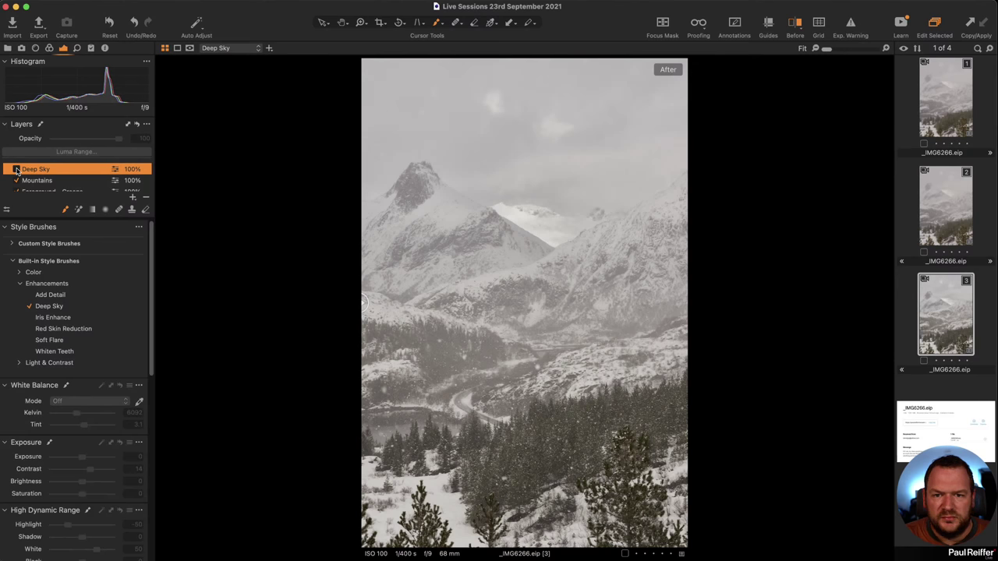
{"action": "left_click", "coordinate": [16, 170]}
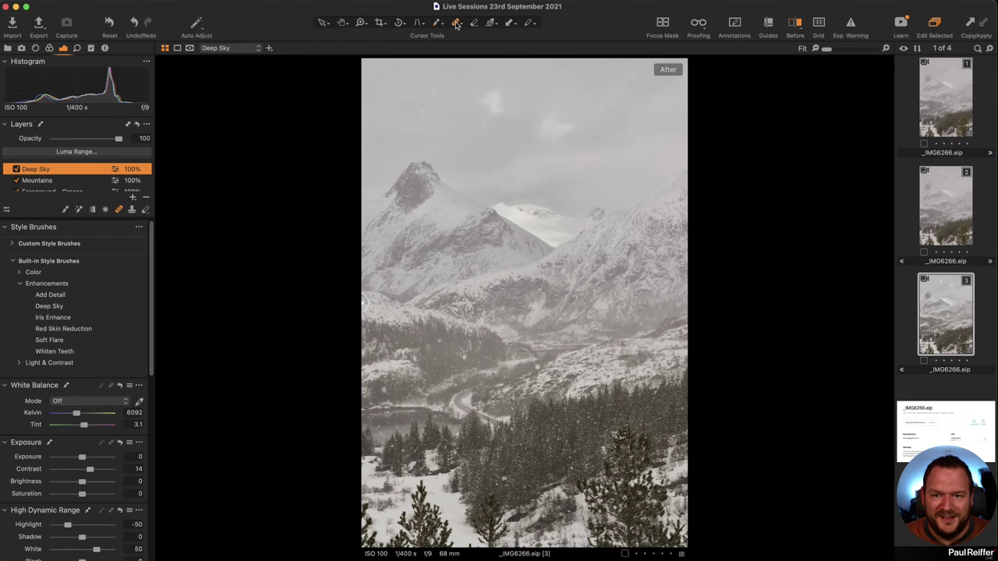
Step: Heal several dark spots in the sky with the Heal Brush, moving one source to a cleaner patch
{"action": "right_click", "coordinate": [483, 103]}
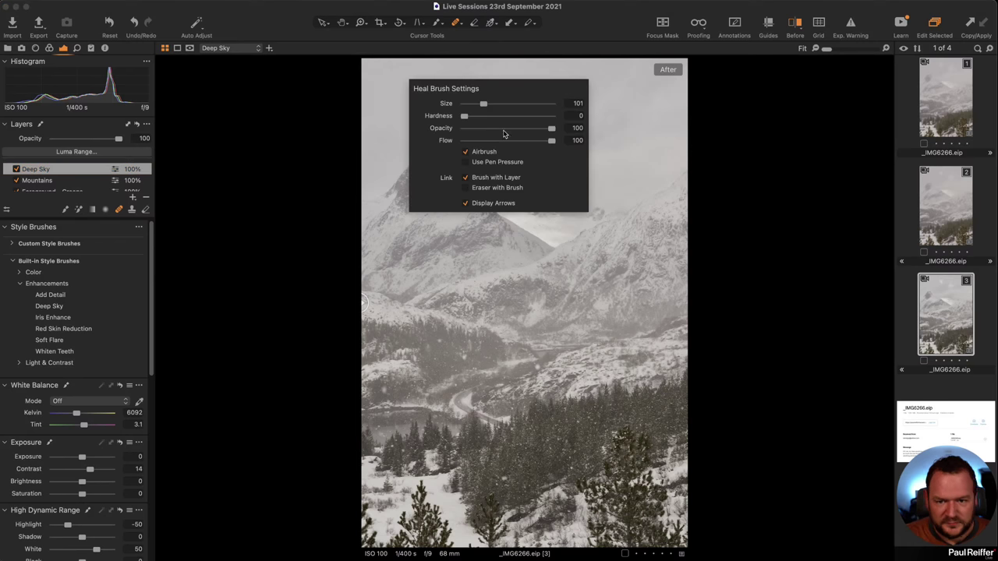
{"action": "left_click_drag", "start_coordinate": [485, 105], "coordinate": [491, 100]}
{"action": "left_click", "coordinate": [501, 117]}
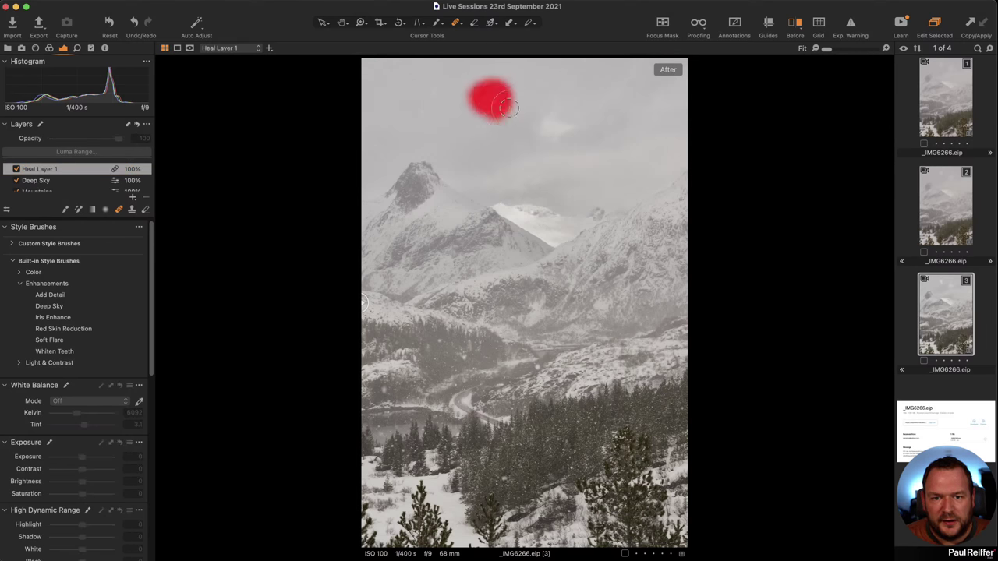
{"action": "left_click", "coordinate": [556, 127]}
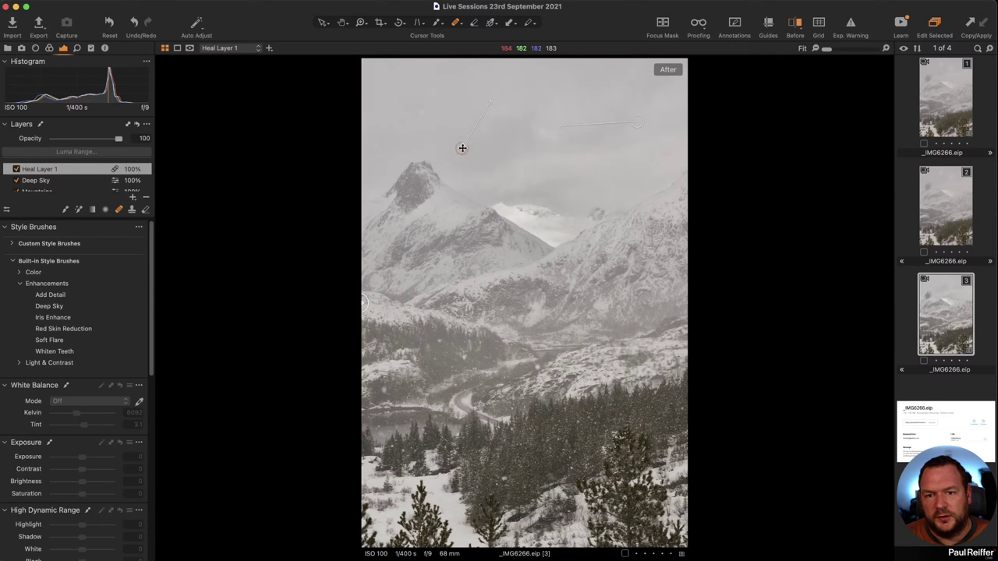
{"action": "left_click", "coordinate": [428, 129], "text": "alt"}
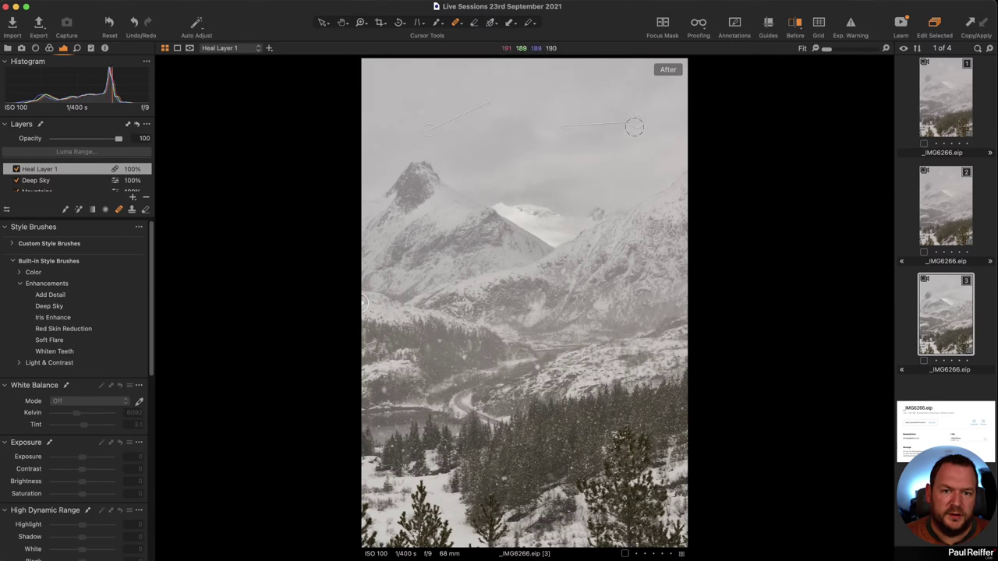
{"action": "left_click_drag", "start_coordinate": [638, 120], "coordinate": [624, 107]}
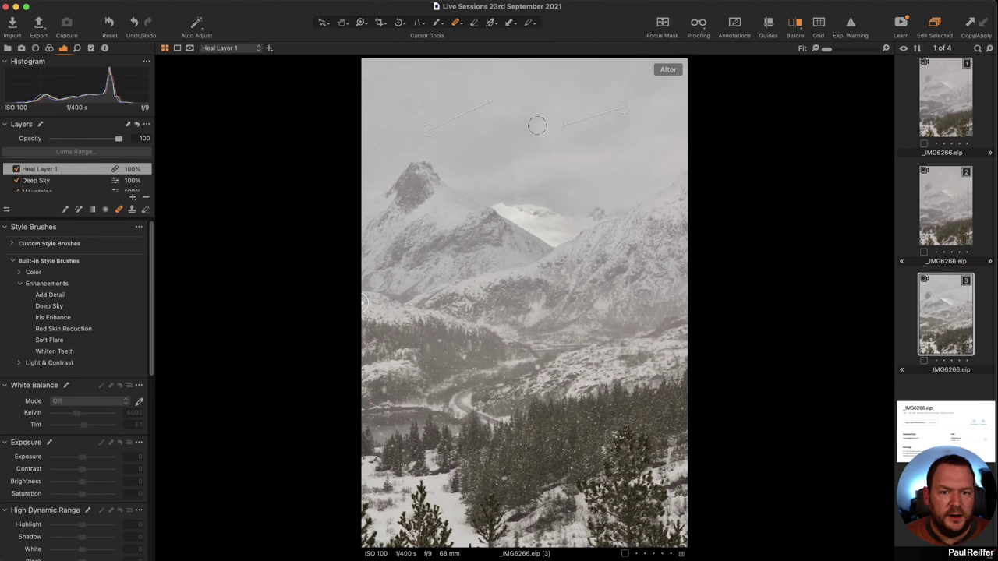
{"action": "mouse_move", "coordinate": [530, 125]}
{"action": "left_mouse_down"}
{"action": "mouse_move", "coordinate": [569, 131]}
{"action": "mouse_move", "coordinate": [566, 139]}
{"action": "left_mouse_up"}
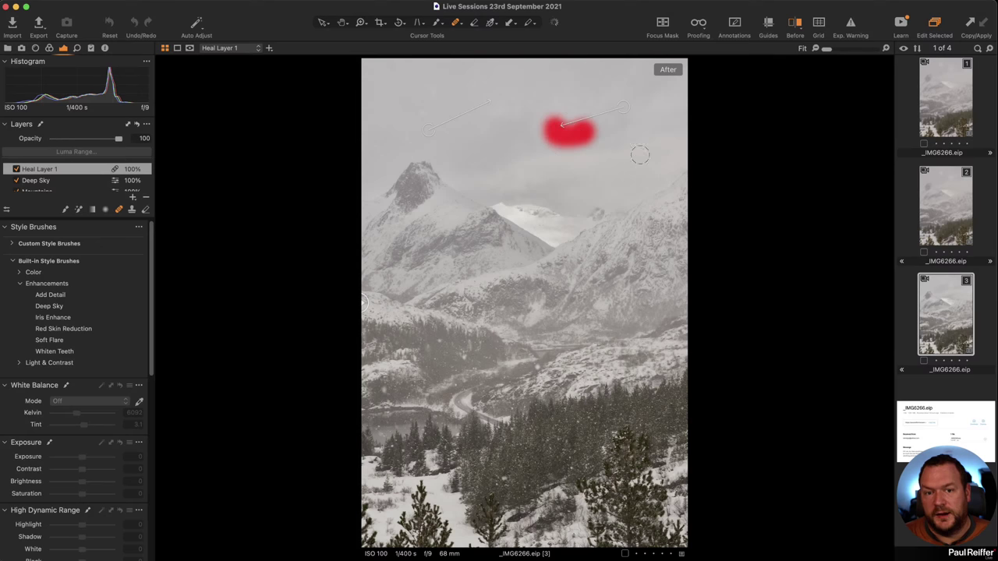
{"action": "left_click", "coordinate": [320, 26]}
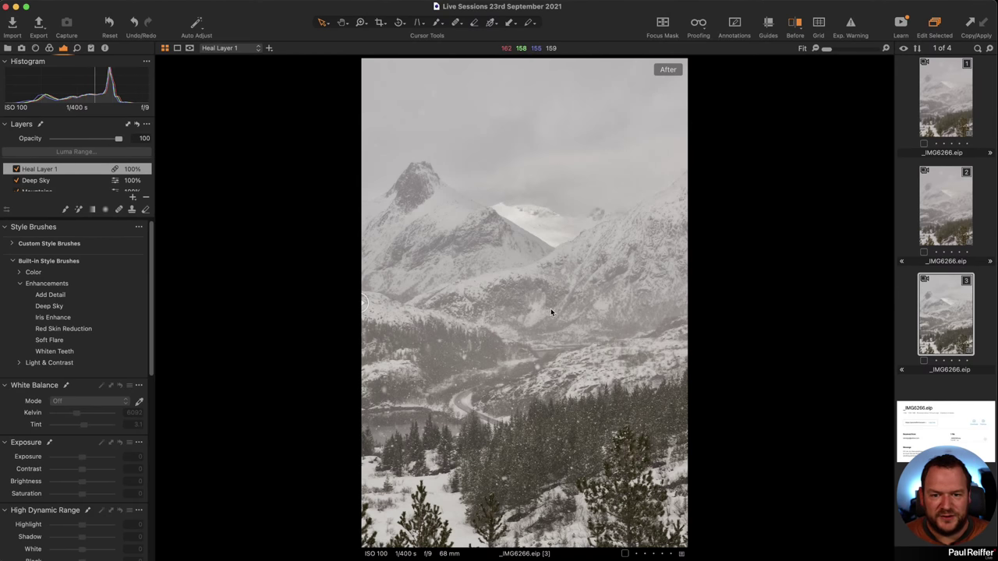
Step: Apply a -0.75 vignette to the Master Filled Layer on variant 3 and compare with the before view
{"action": "scroll", "coordinate": [43, 188], "scroll_direction": "down", "scroll_amount": 5}
{"action": "left_click", "coordinate": [51, 170]}
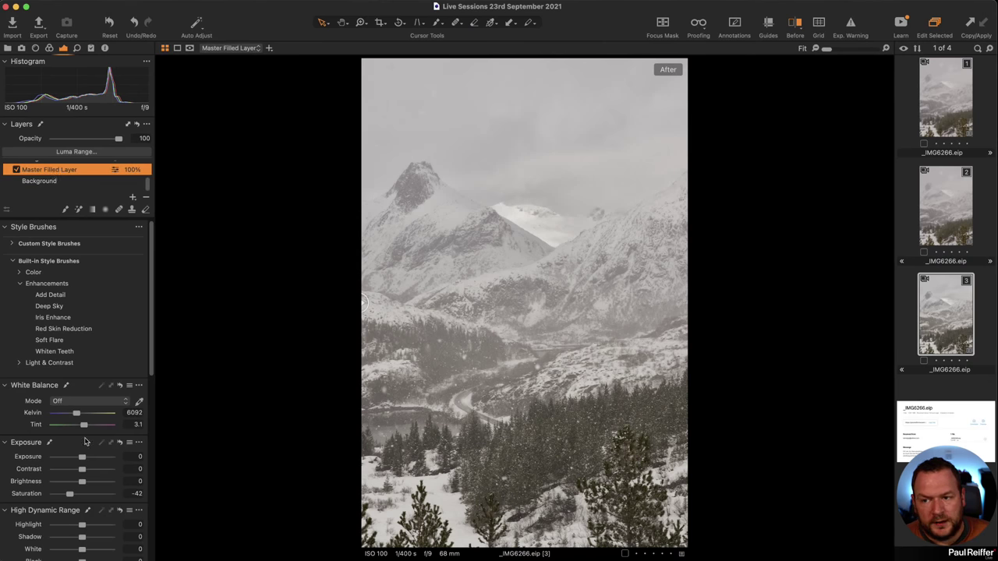
{"action": "scroll", "coordinate": [66, 406], "scroll_direction": "down", "scroll_amount": 10}
{"action": "scroll", "coordinate": [71, 421], "scroll_direction": "down", "scroll_amount": 1}
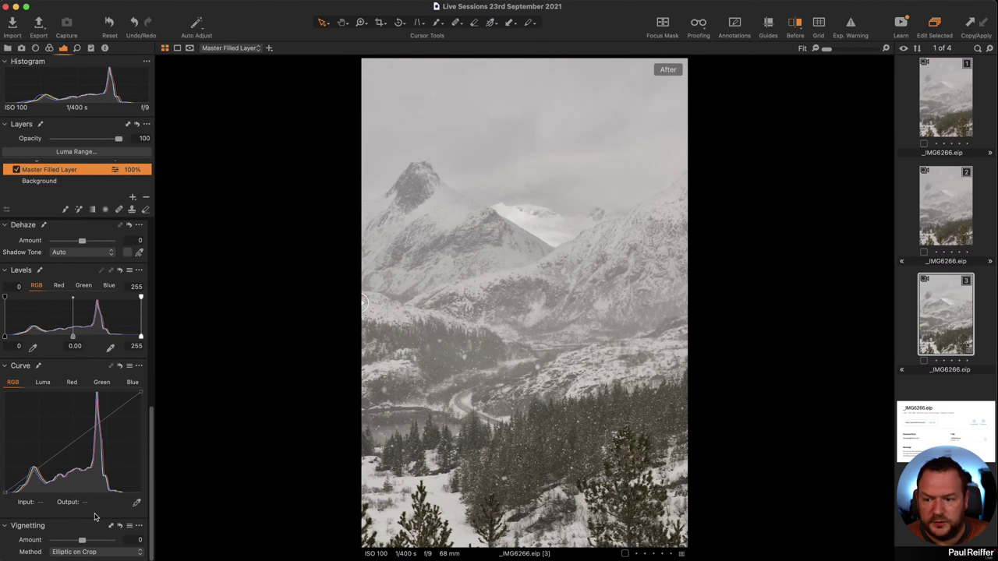
{"action": "mouse_move", "coordinate": [82, 540]}
{"action": "left_mouse_down"}
{"action": "mouse_move", "coordinate": [62, 541]}
{"action": "mouse_move", "coordinate": [76, 541]}
{"action": "left_mouse_up"}
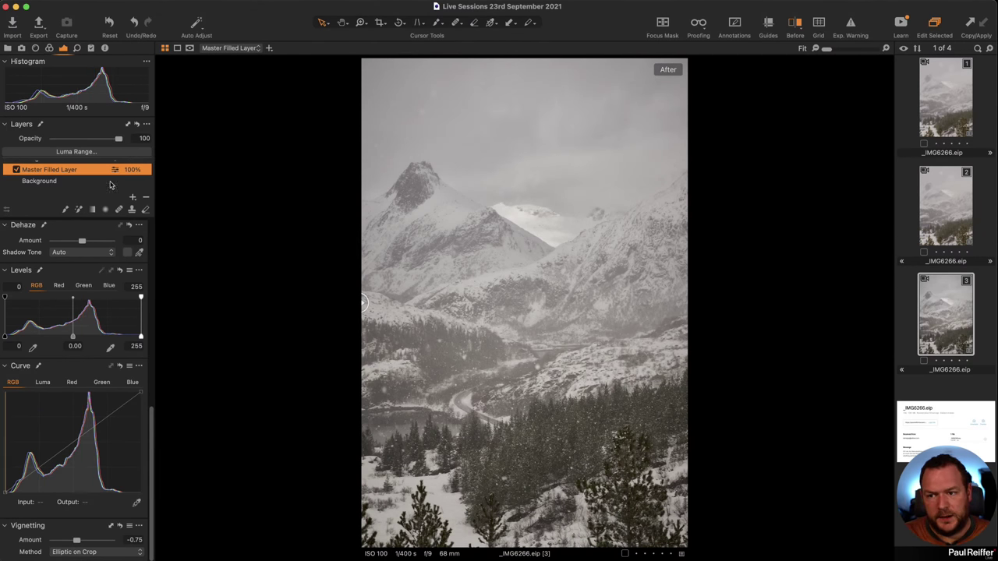
{"action": "scroll", "coordinate": [67, 172], "scroll_direction": "up", "scroll_amount": 3}
{"action": "scroll", "coordinate": [67, 172], "scroll_direction": "down", "scroll_amount": 1}
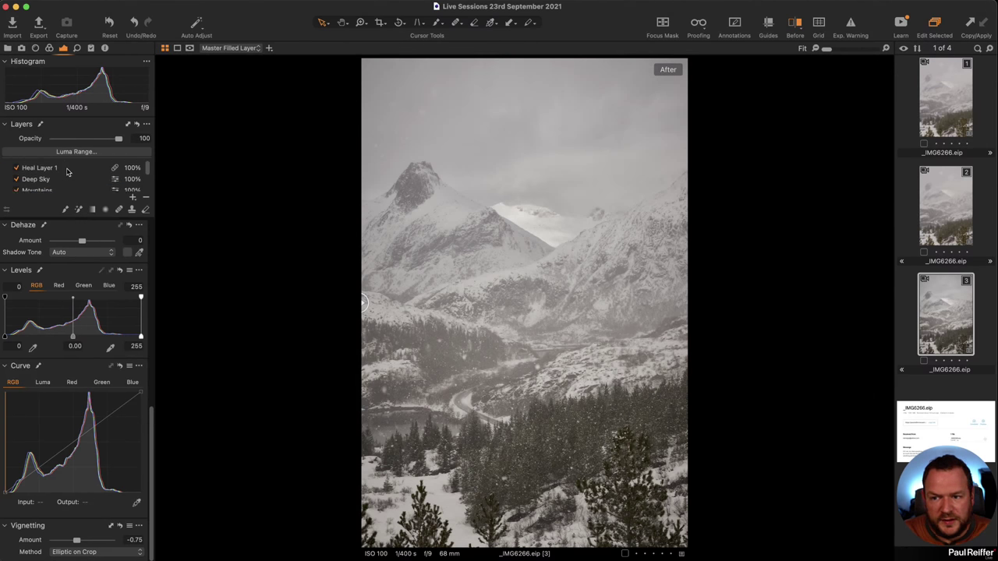
{"action": "scroll", "coordinate": [67, 172], "scroll_direction": "up", "scroll_amount": 1}
{"action": "scroll", "coordinate": [67, 176], "scroll_direction": "up", "scroll_amount": 1}
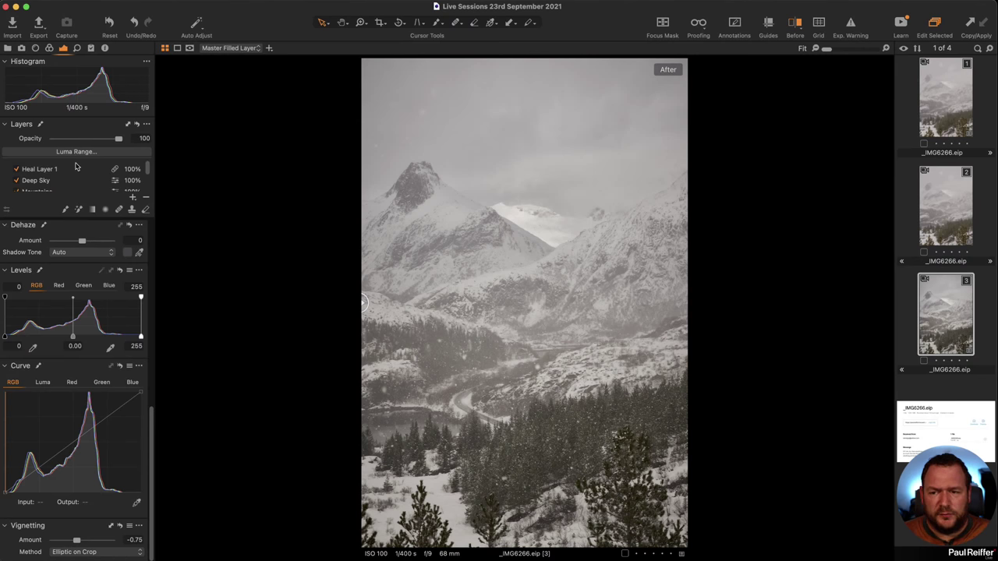
{"action": "scroll", "coordinate": [76, 166], "scroll_direction": "down", "scroll_amount": 5}
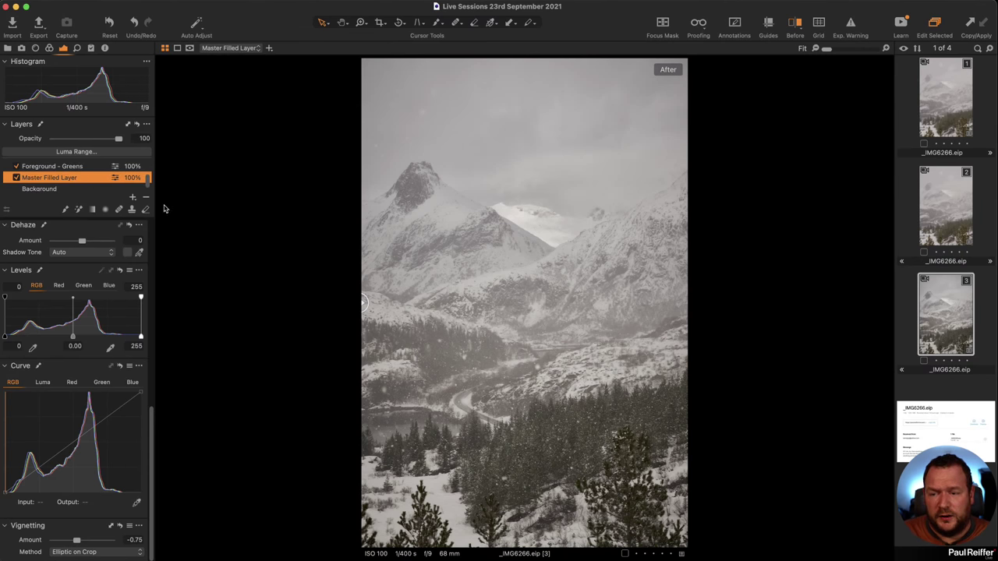
{"action": "left_click_drag", "start_coordinate": [362, 316], "coordinate": [296, 369]}
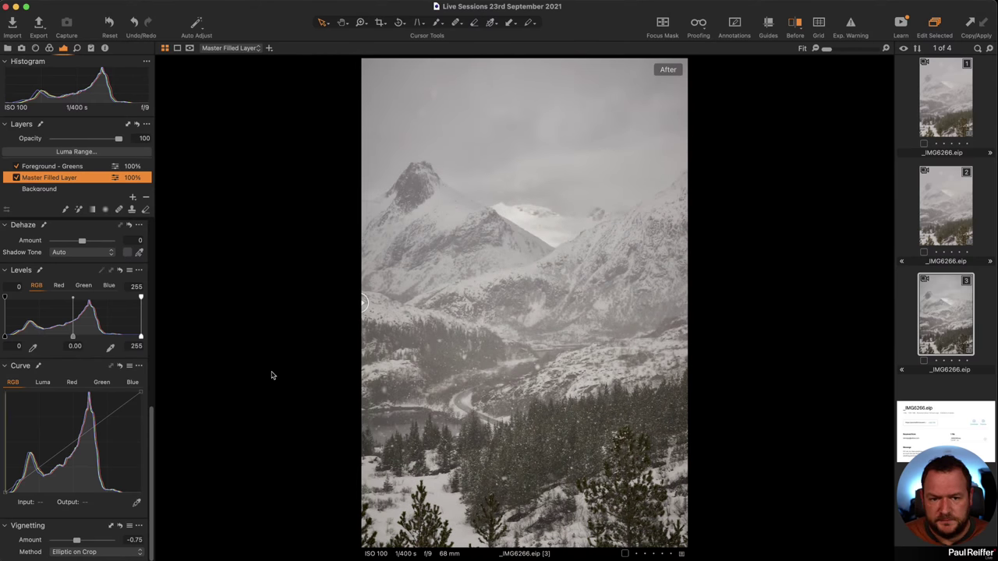
{"action": "left_click", "coordinate": [956, 211]}
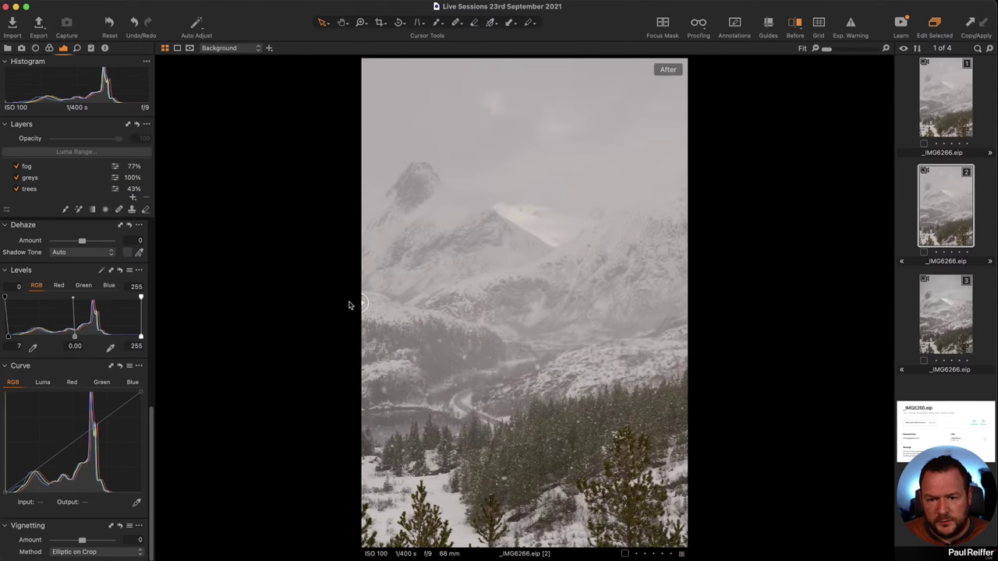
{"action": "left_click_drag", "start_coordinate": [363, 302], "coordinate": [361, 337]}
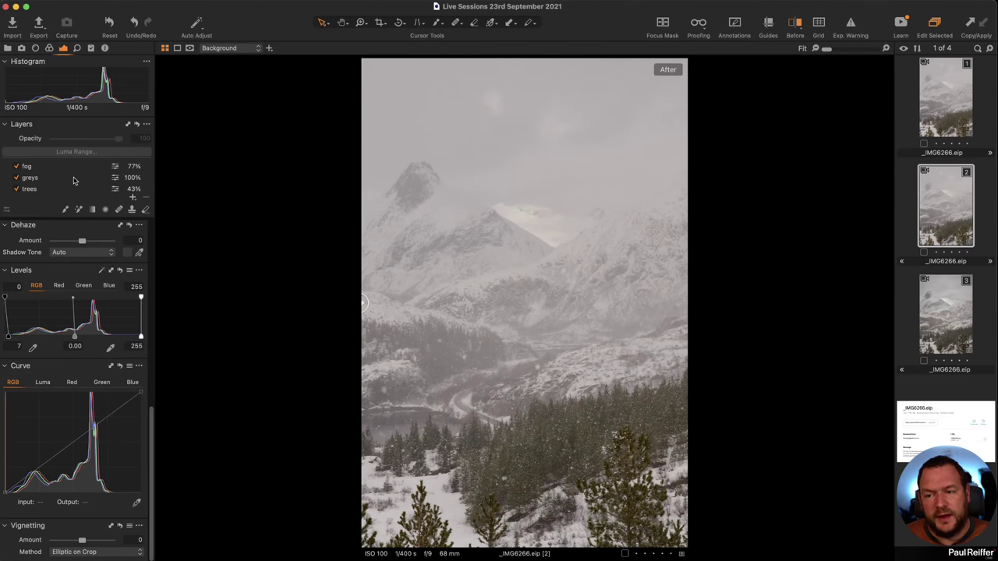
{"action": "scroll", "coordinate": [74, 181], "scroll_direction": "down", "scroll_amount": 2}
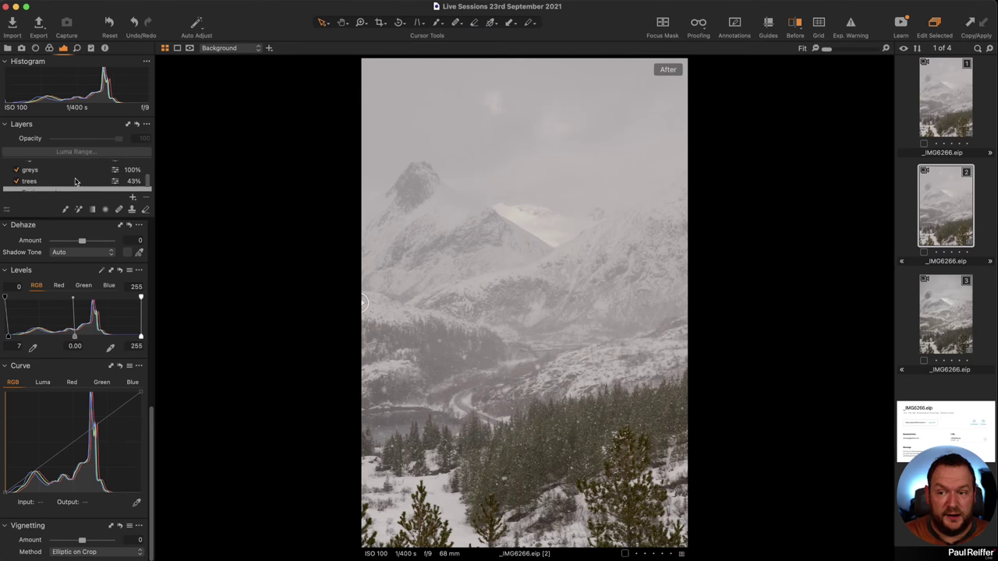
{"action": "scroll", "coordinate": [76, 182], "scroll_direction": "up", "scroll_amount": 2}
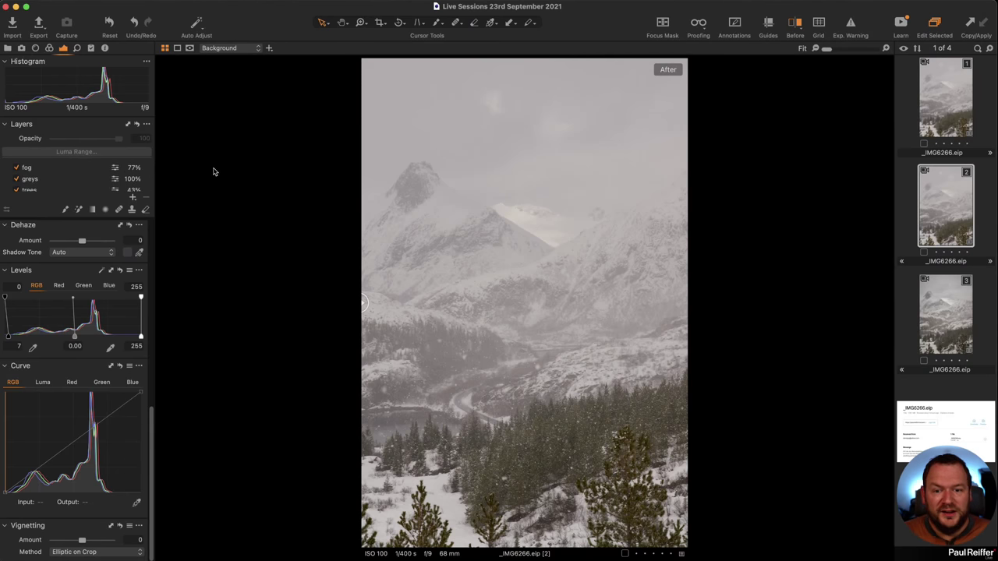
{"action": "left_click_drag", "start_coordinate": [363, 303], "coordinate": [355, 343]}
{"action": "left_click", "coordinate": [942, 303]}
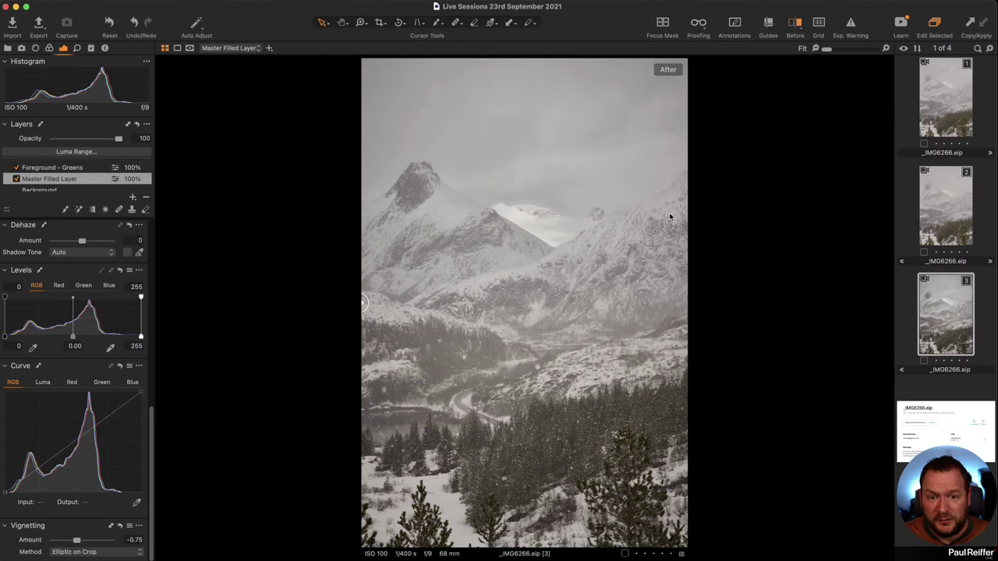
Step: Clone variant 3 as variant 4 and reduce the Master Filled Layer's opacity
{"action": "right_click", "coordinate": [934, 289]}
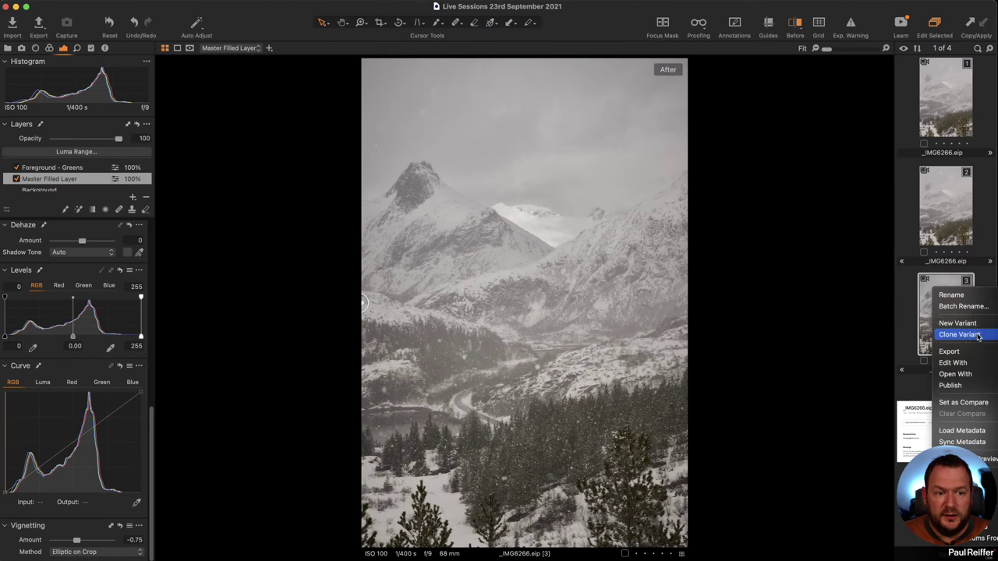
{"action": "left_click", "coordinate": [959, 335]}
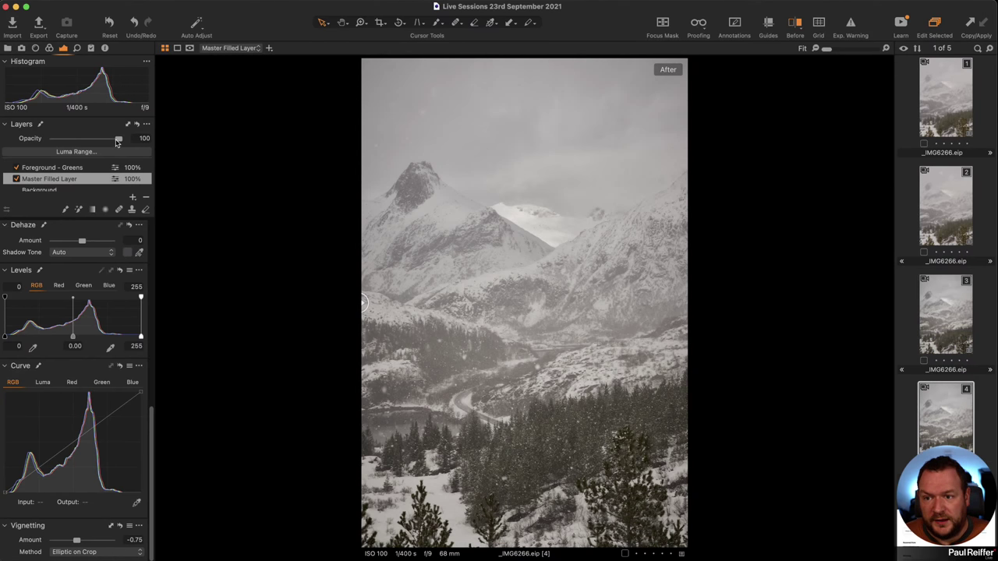
{"action": "left_click_drag", "start_coordinate": [117, 140], "coordinate": [93, 140]}
{"action": "left_click", "coordinate": [69, 169]}
{"action": "scroll", "coordinate": [68, 182], "scroll_direction": "up", "scroll_amount": 2}
{"action": "left_click", "coordinate": [78, 172]}
Step: Lower the Deep Sky layer's opacity to 62% and Heal Layer 1's to 88%
{"action": "left_click", "coordinate": [68, 166]}
{"action": "scroll", "coordinate": [69, 169], "scroll_direction": "up", "scroll_amount": 1}
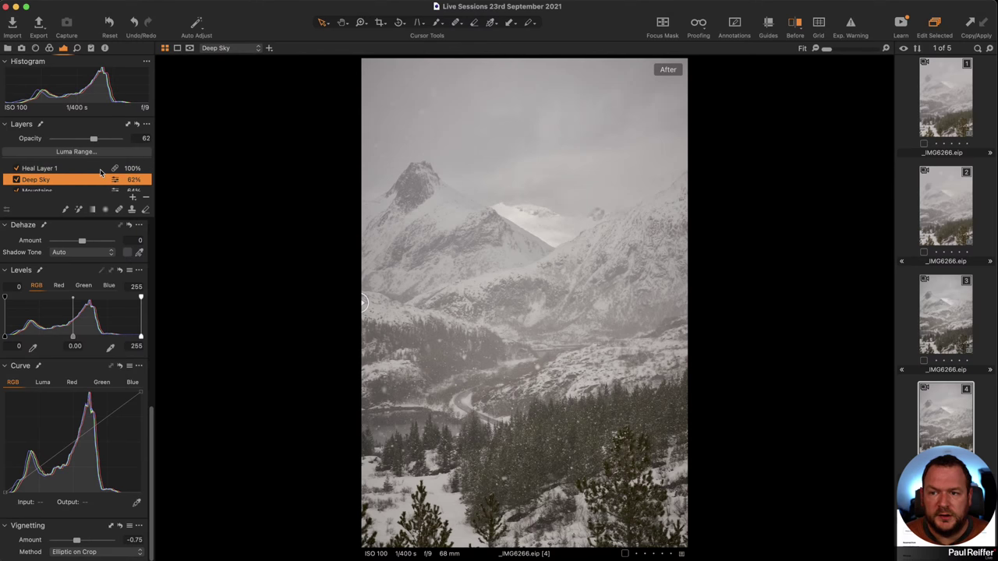
{"action": "left_click", "coordinate": [101, 169]}
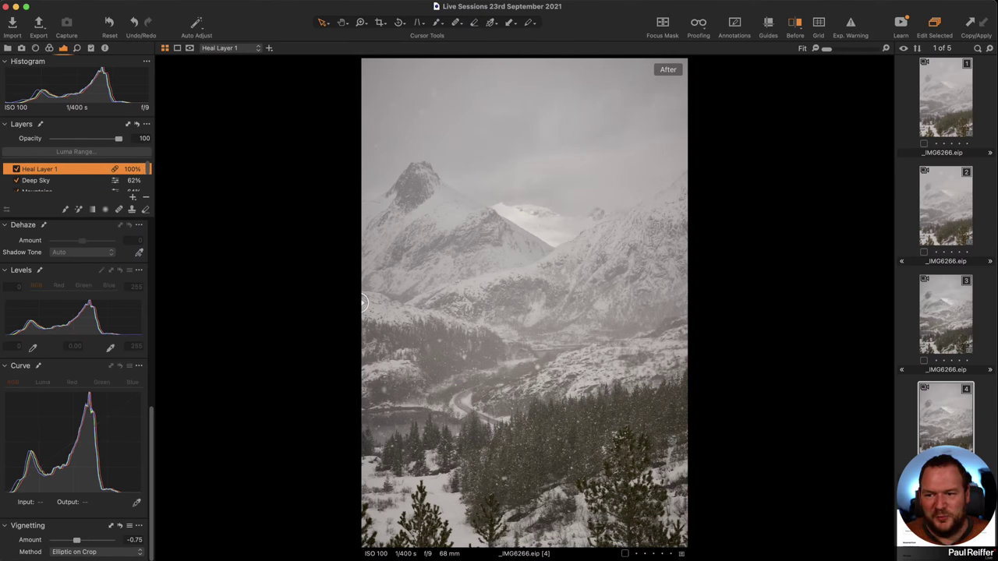
{"action": "mouse_move", "coordinate": [118, 139]}
{"action": "left_mouse_down"}
{"action": "mouse_move", "coordinate": [39, 139]}
{"action": "mouse_move", "coordinate": [111, 139]}
{"action": "left_mouse_up"}
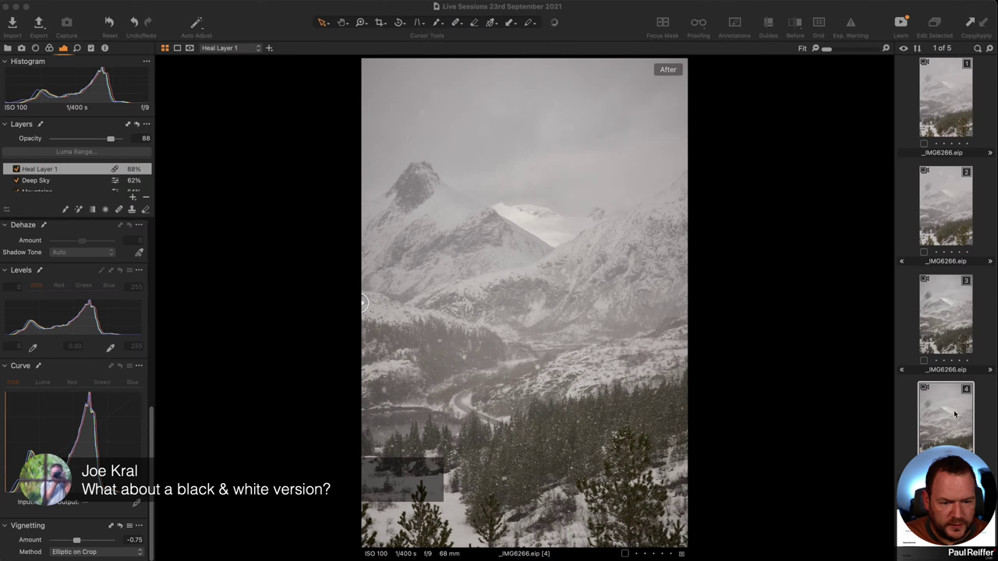
Step: Clone variant 4 as black & white variant 5 with Green -78, then view variants 4 and 5 side by side
{"action": "right_click", "coordinate": [949, 411]}
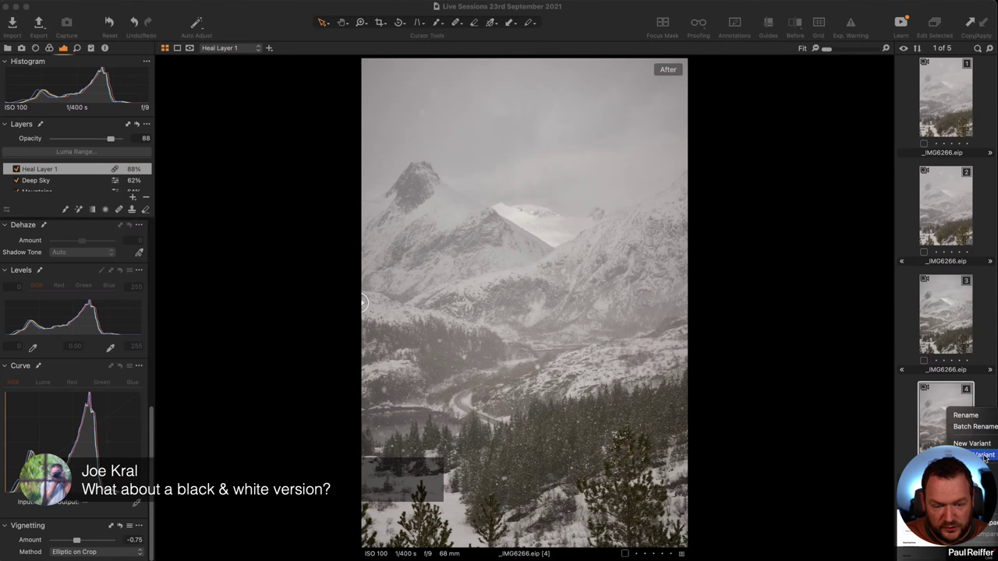
{"action": "left_click", "coordinate": [985, 459]}
{"action": "left_click", "coordinate": [49, 48]}
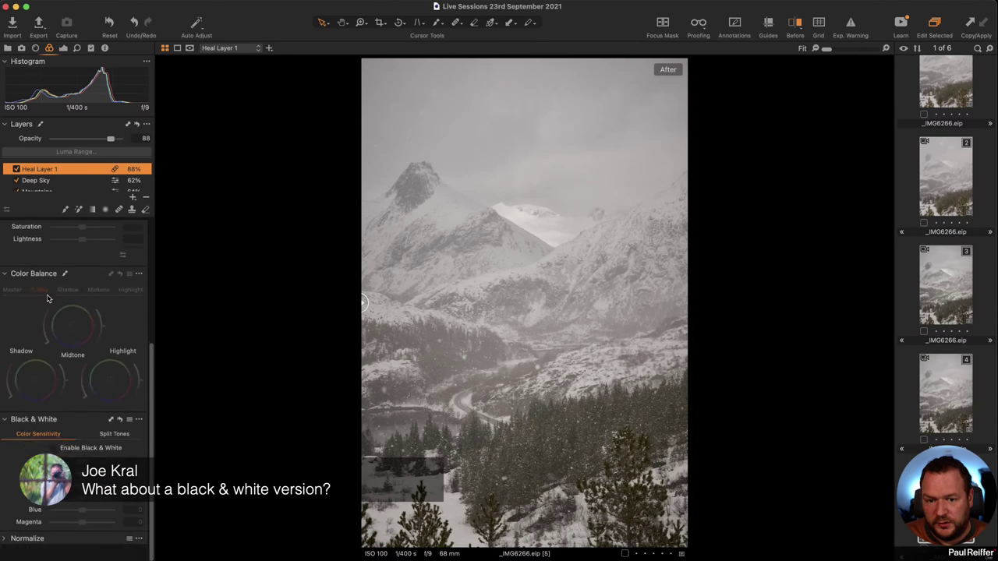
{"action": "scroll", "coordinate": [46, 299], "scroll_direction": "up", "scroll_amount": 1}
{"action": "left_click", "coordinate": [55, 465]}
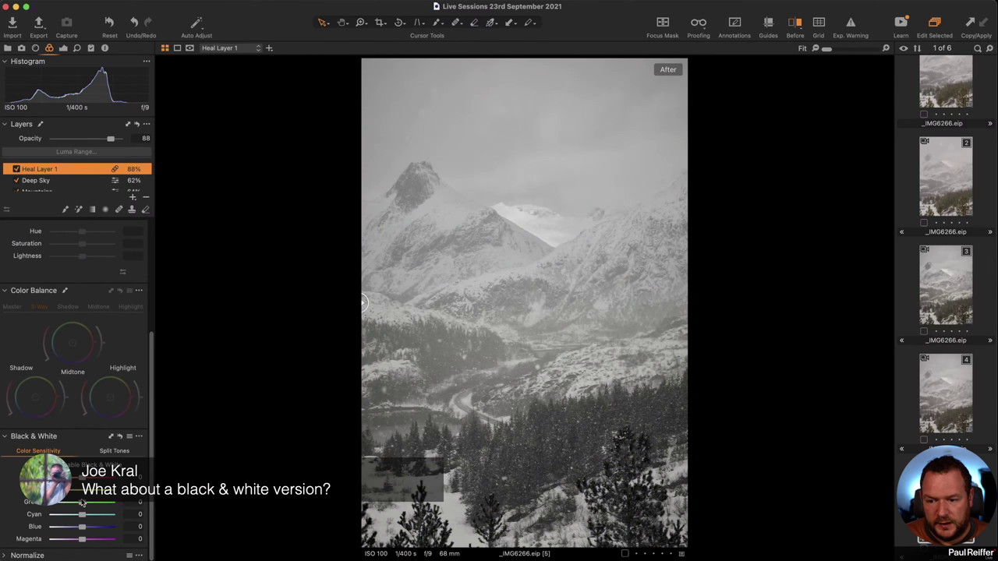
{"action": "left_click_drag", "start_coordinate": [82, 502], "coordinate": [57, 502]}
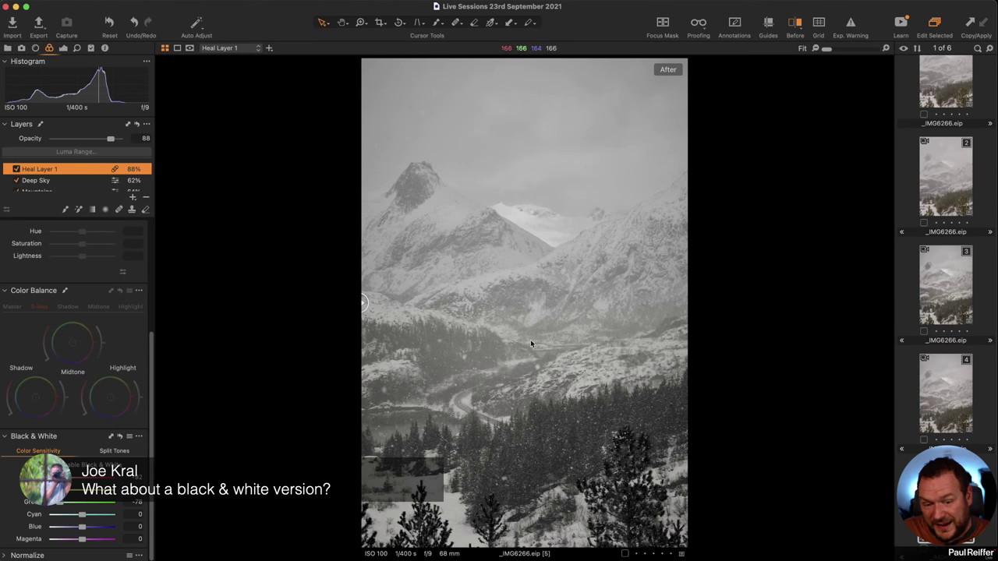
{"action": "left_click", "coordinate": [965, 394]}
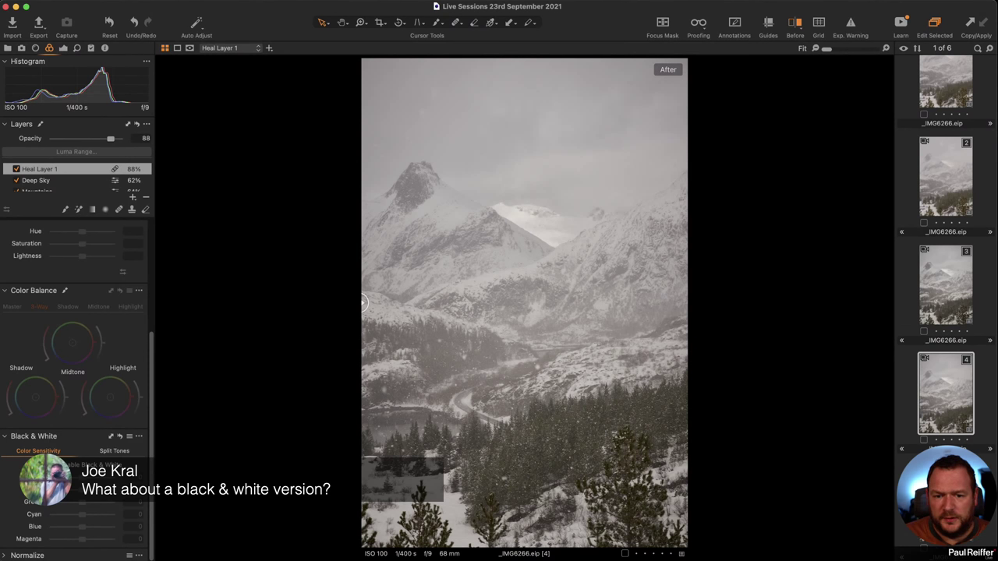
{"action": "key", "text": "shift+Down"}
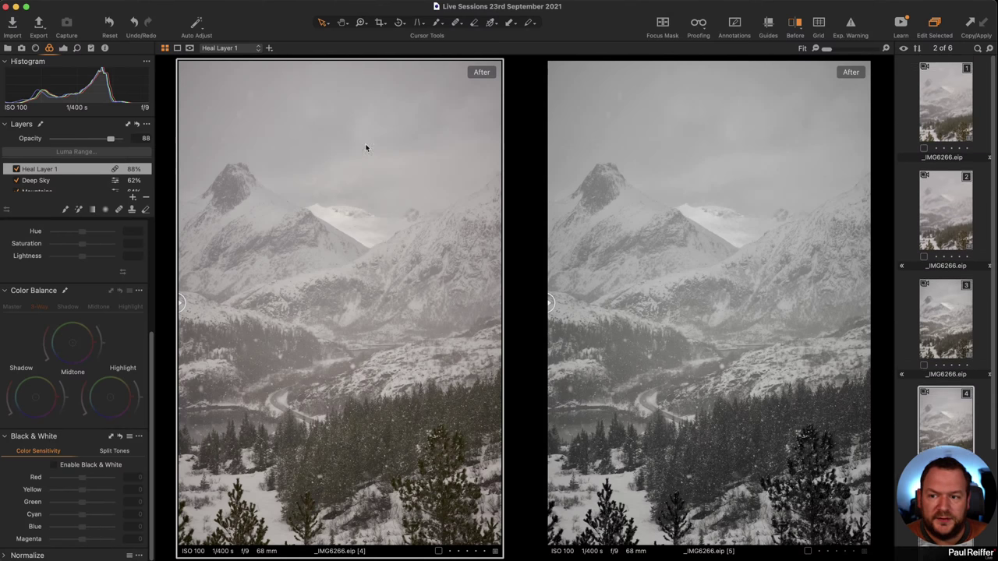
Step: Switch the left tool panel to the Library tab to show collections and filters
{"action": "key", "text": "super+alt+1"}
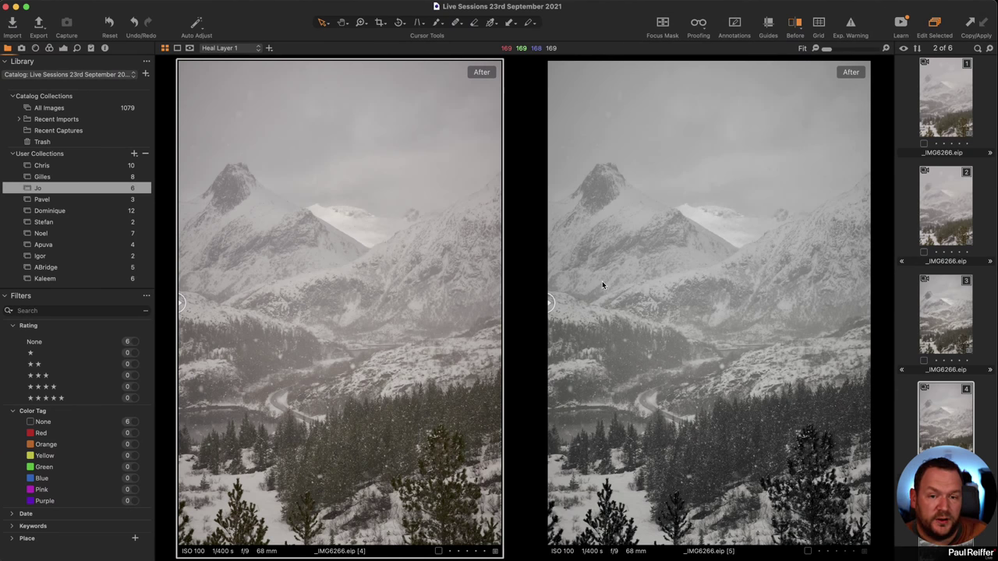
Step: Glance at the Paris sunset collection, then switch to the 10-image mountain and clouds collection
{"action": "left_click", "coordinate": [53, 178]}
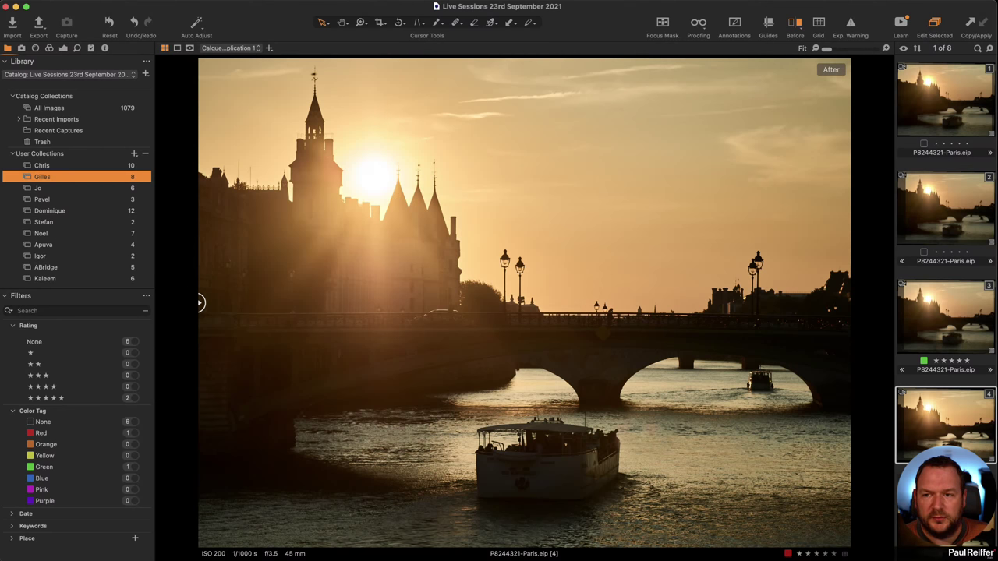
{"action": "left_click", "coordinate": [50, 48]}
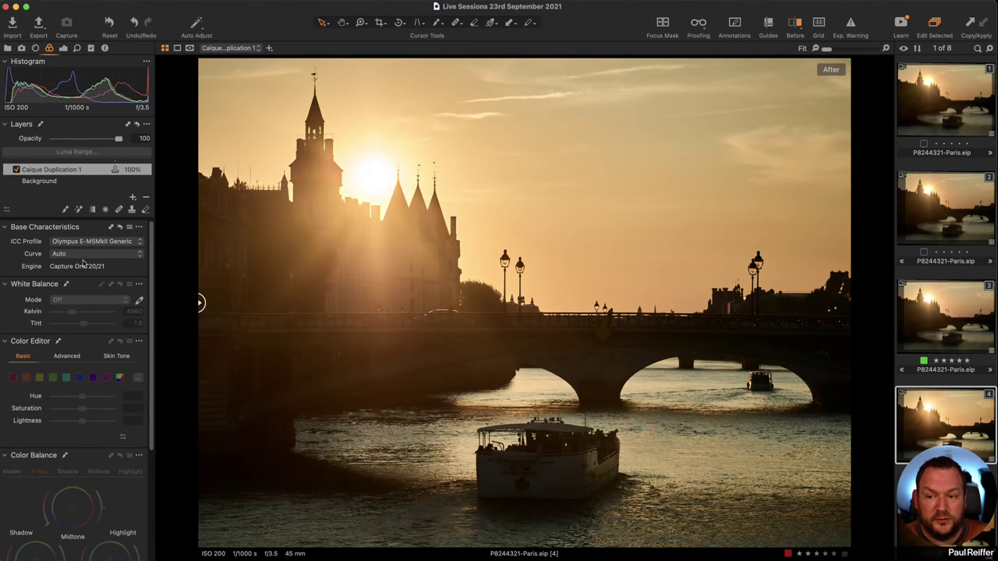
{"action": "left_click", "coordinate": [8, 49]}
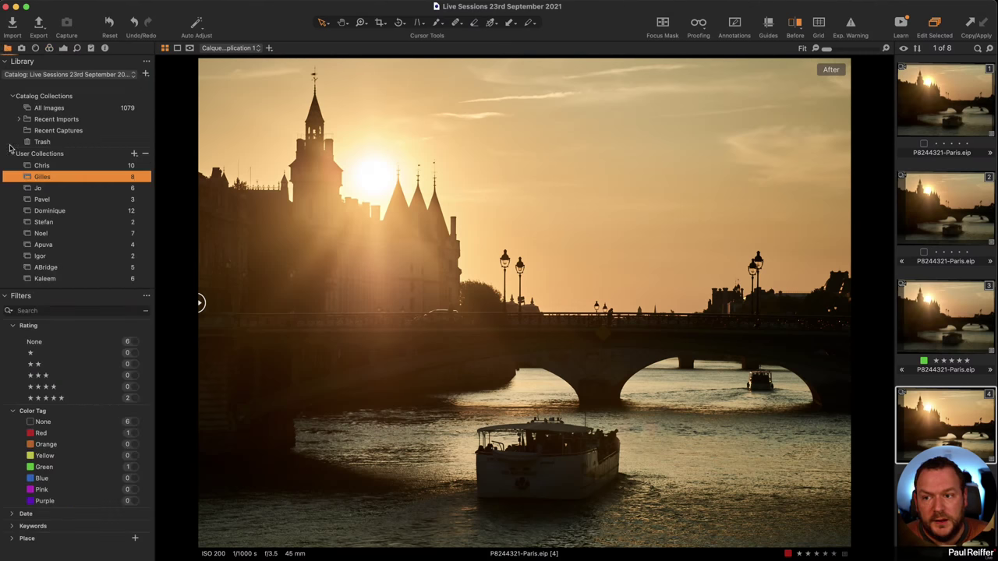
{"action": "left_click", "coordinate": [42, 166]}
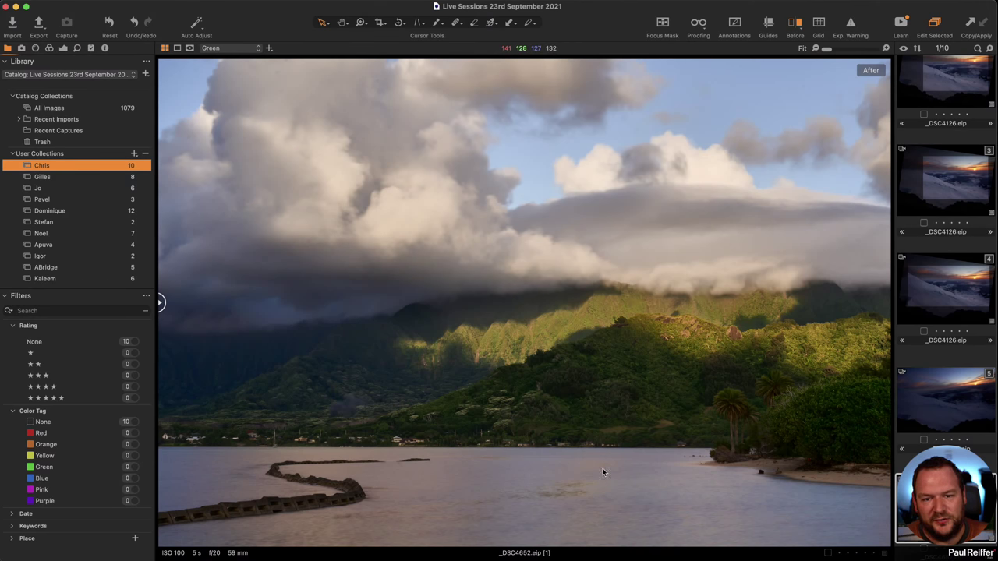
Step: Compare _DSC4126 variants 3 and 4, settling on variant 3 of the snowy sunset
{"action": "left_click", "coordinate": [968, 197]}
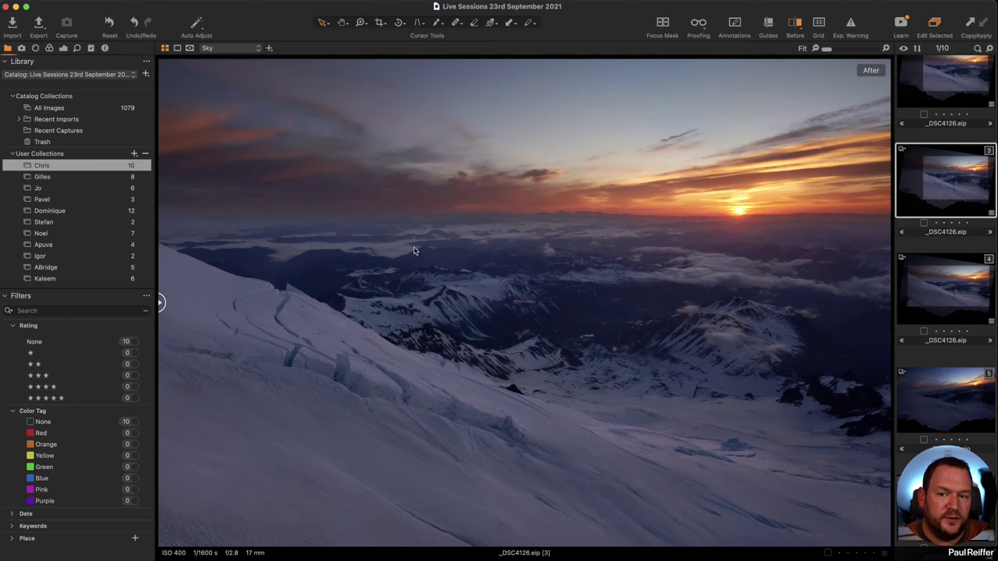
{"action": "left_click", "coordinate": [953, 288]}
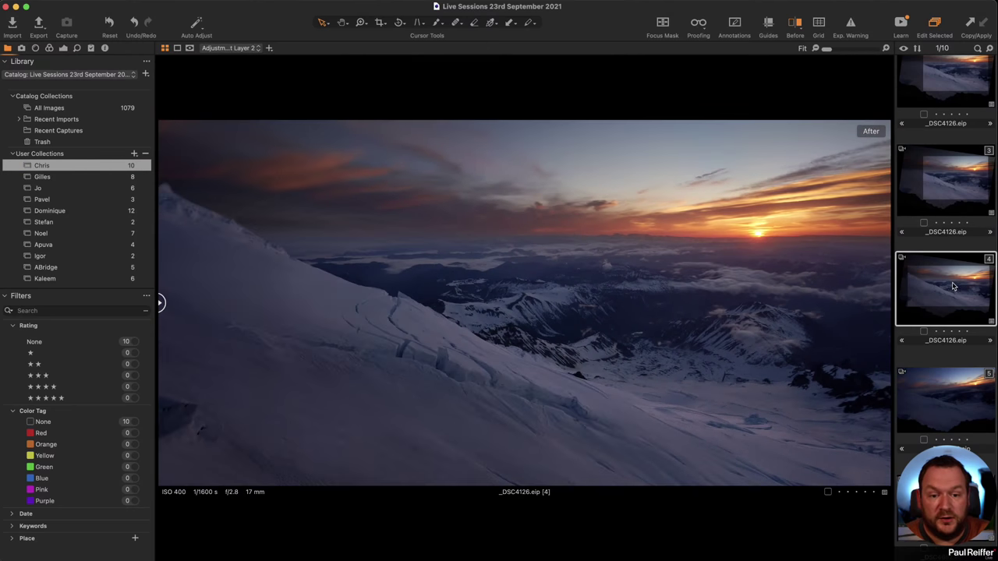
{"action": "left_click", "coordinate": [945, 188]}
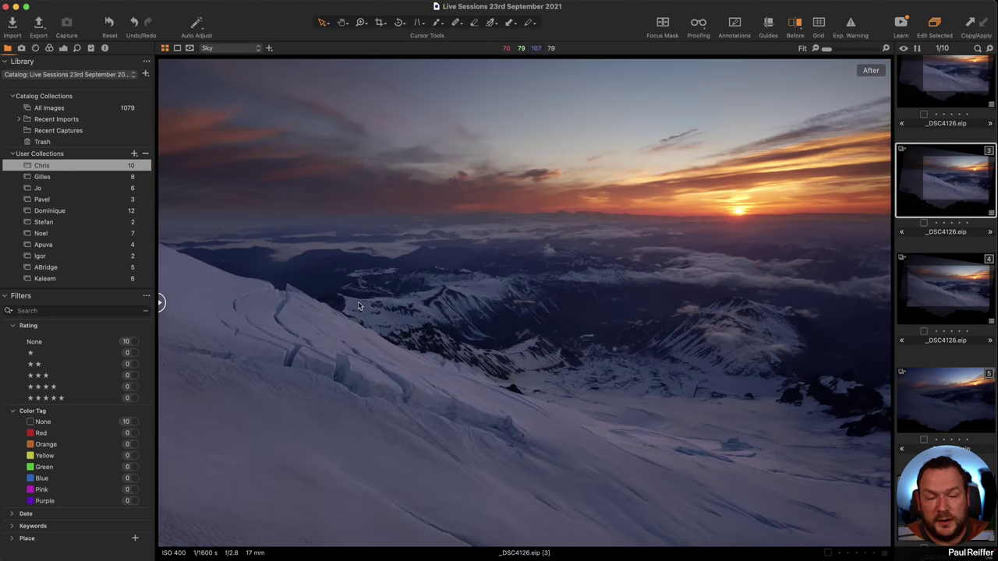